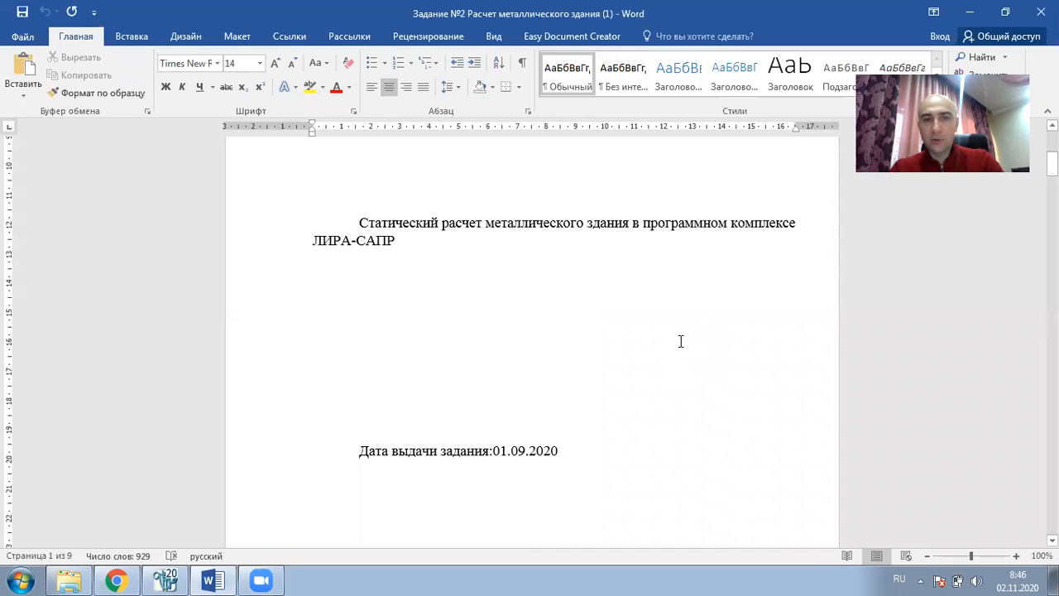
Step: Remove the existing text highlighting from the whole assignment document
{"action": "scroll", "coordinate": [680, 341], "scroll_direction": "down", "scroll_amount": 10}
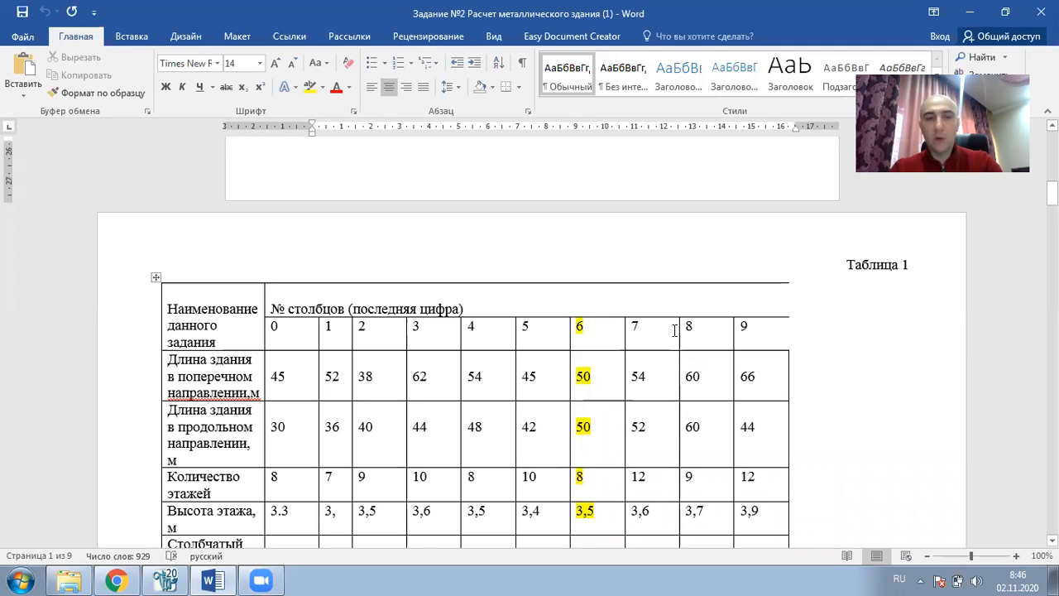
{"action": "scroll", "coordinate": [670, 333], "scroll_direction": "down", "scroll_amount": 2}
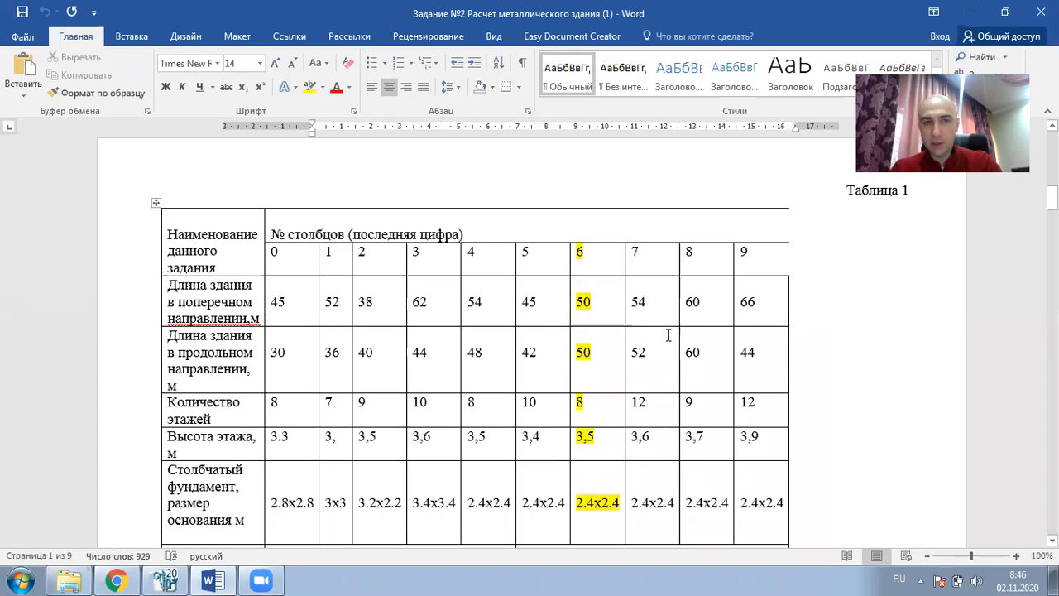
{"action": "scroll", "coordinate": [667, 335], "scroll_direction": "up", "scroll_amount": 1}
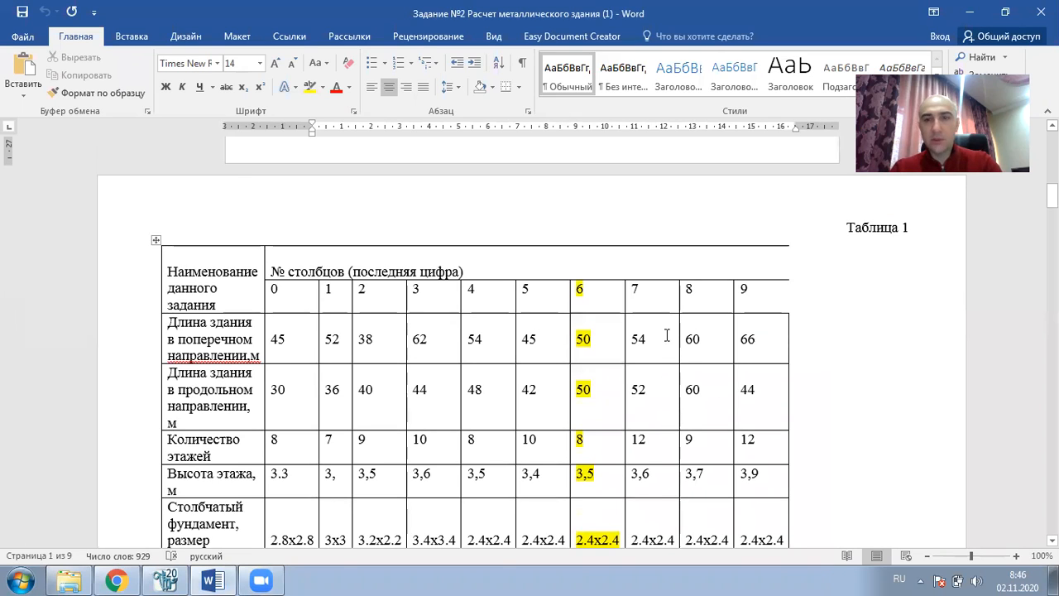
{"action": "scroll", "coordinate": [667, 335], "scroll_direction": "down", "scroll_amount": 1}
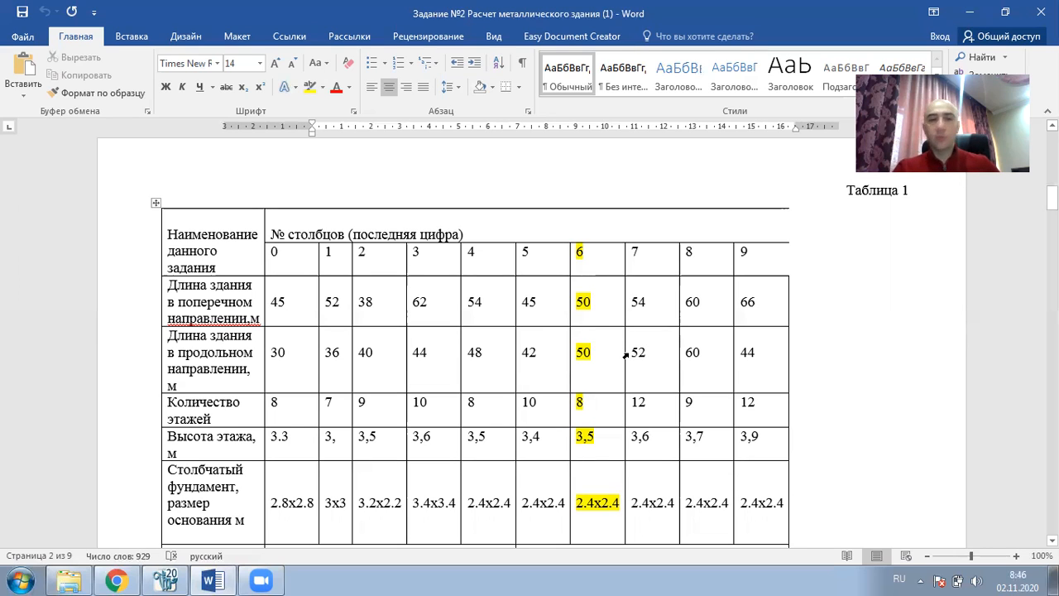
{"action": "scroll", "coordinate": [571, 351], "scroll_direction": "down", "scroll_amount": 1}
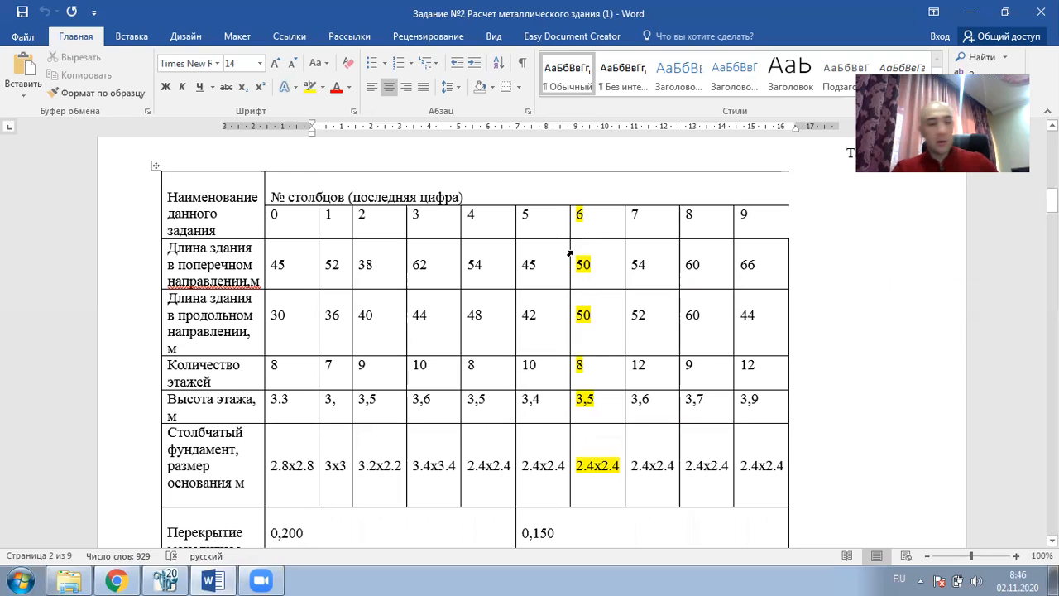
{"action": "key", "text": "ctrl+a"}
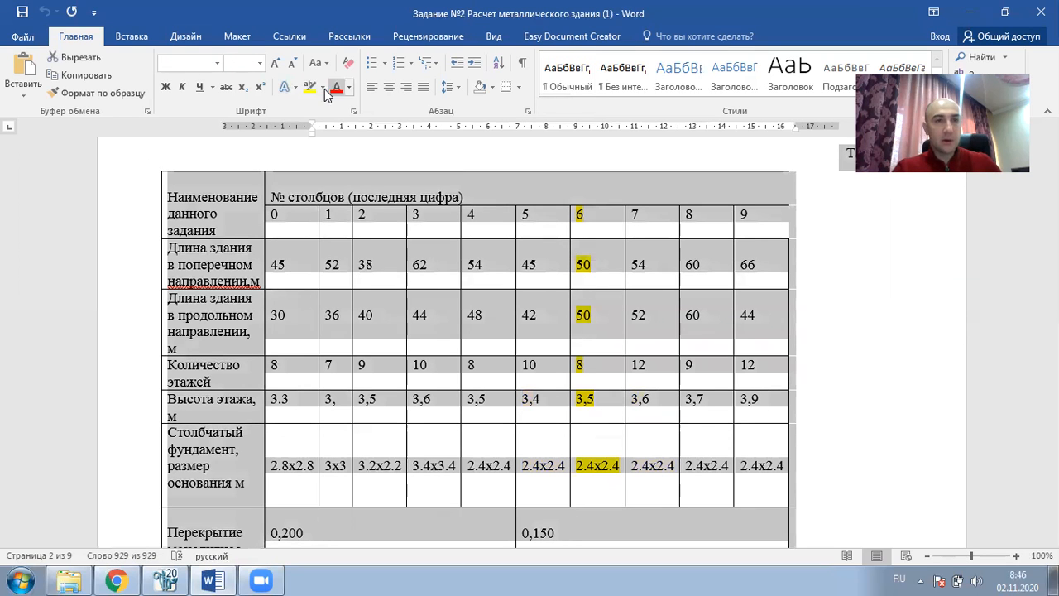
{"action": "left_click", "coordinate": [322, 87]}
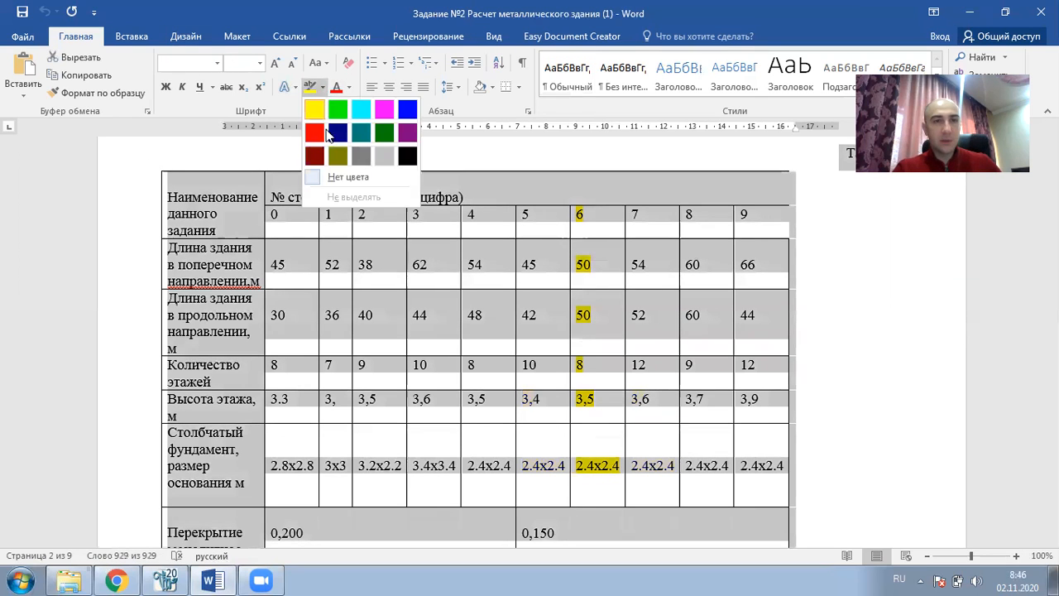
{"action": "left_click", "coordinate": [339, 177]}
{"action": "left_click", "coordinate": [385, 235]}
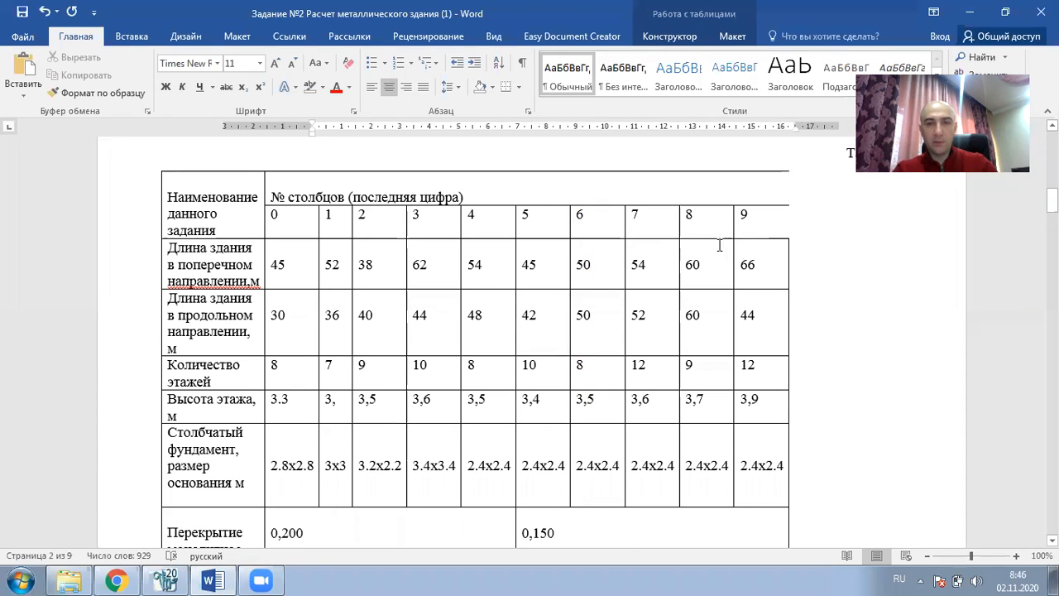
Step: Highlight column 8 of Table 1 in yellow, from the column number down to the column footing size
{"action": "left_click_drag", "start_coordinate": [702, 252], "coordinate": [713, 468]}
{"action": "left_click_drag", "start_coordinate": [695, 217], "coordinate": [702, 461]}
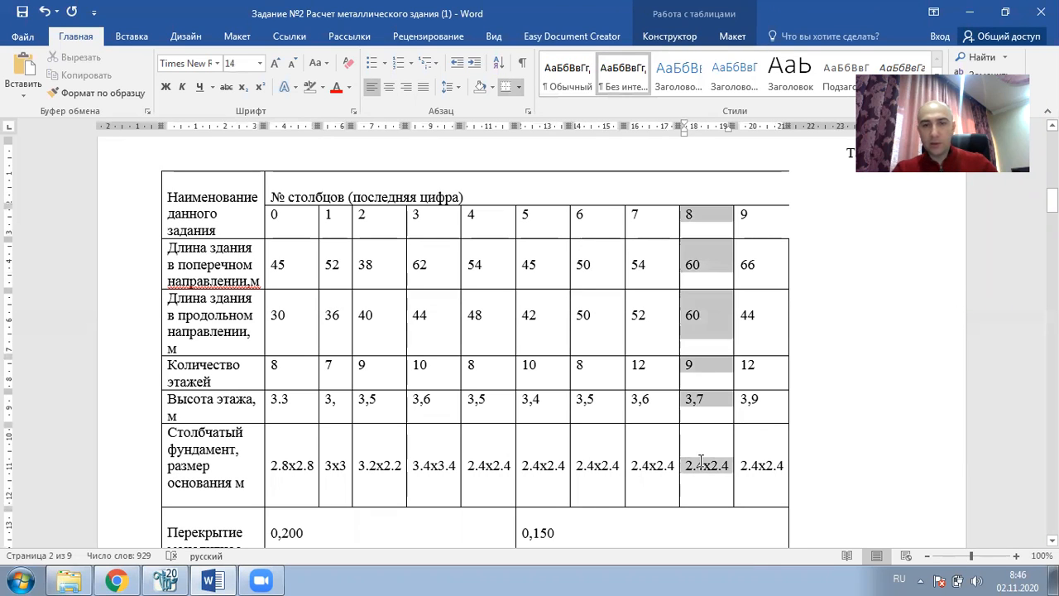
{"action": "left_click", "coordinate": [323, 88]}
{"action": "left_click", "coordinate": [314, 108]}
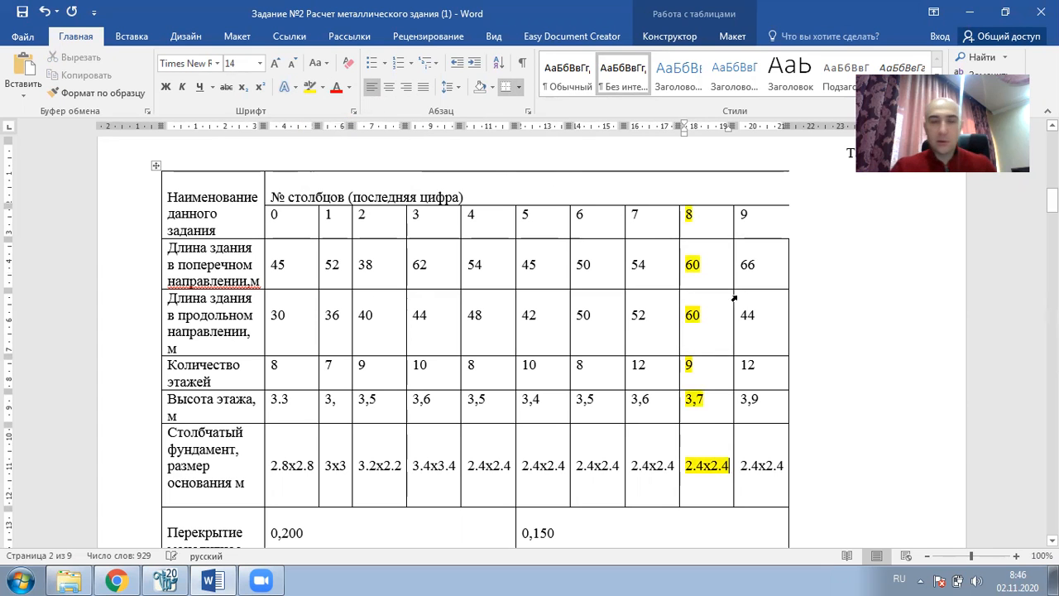
Step: Highlight the П.С column of Table 2 in yellow, from its heading down to the window opening size
{"action": "scroll", "coordinate": [728, 290], "scroll_direction": "down", "scroll_amount": 3}
{"action": "scroll", "coordinate": [727, 290], "scroll_direction": "down", "scroll_amount": 10}
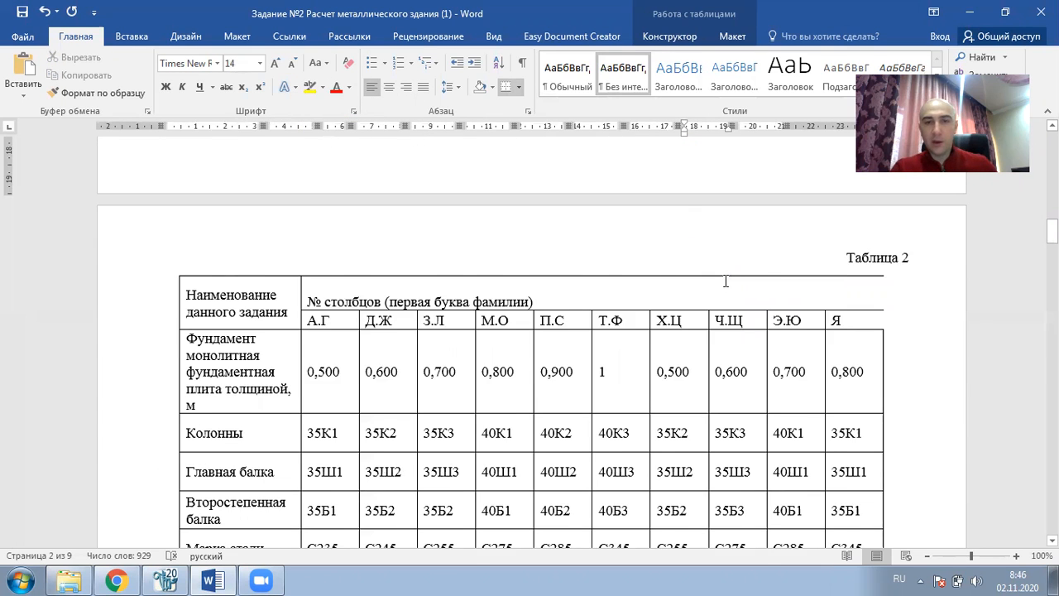
{"action": "scroll", "coordinate": [724, 279], "scroll_direction": "down", "scroll_amount": 3}
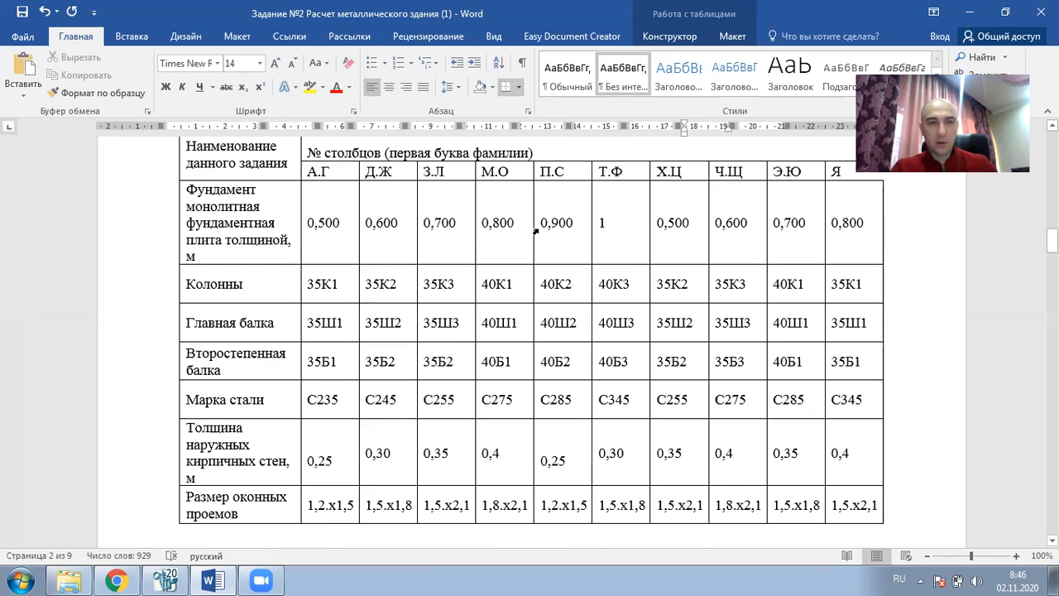
{"action": "scroll", "coordinate": [561, 231], "scroll_direction": "up", "scroll_amount": 1}
{"action": "scroll", "coordinate": [568, 231], "scroll_direction": "down", "scroll_amount": 1}
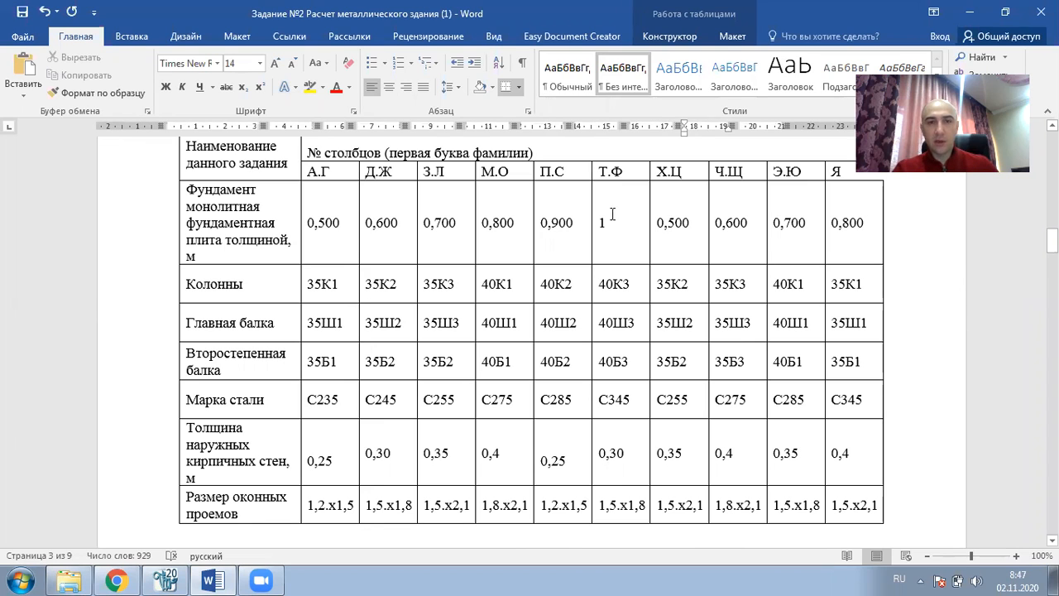
{"action": "left_click_drag", "start_coordinate": [564, 217], "coordinate": [571, 506]}
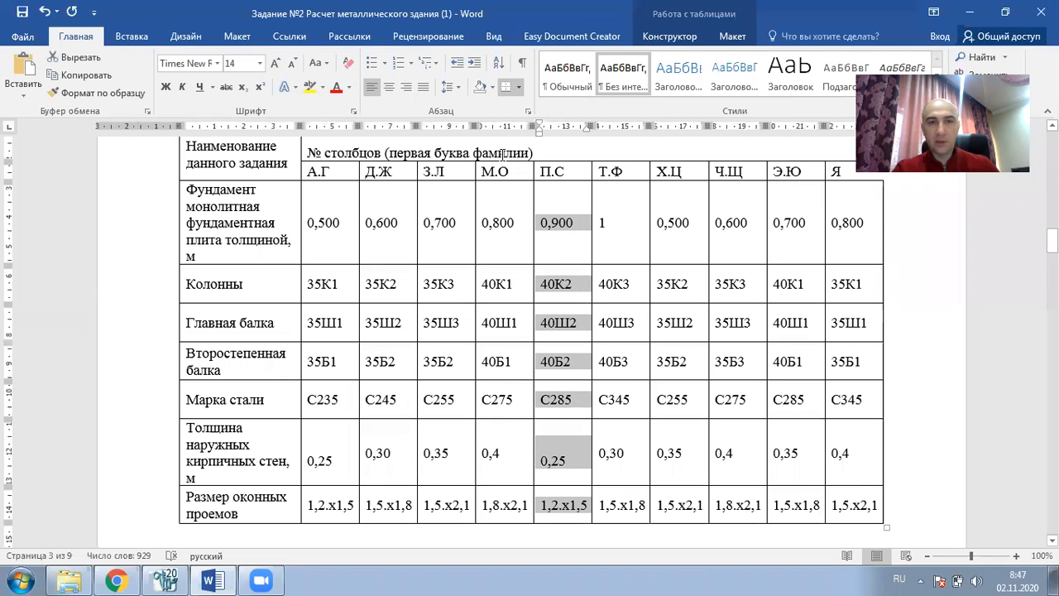
{"action": "left_click_drag", "start_coordinate": [552, 172], "coordinate": [563, 507]}
{"action": "left_click", "coordinate": [309, 86]}
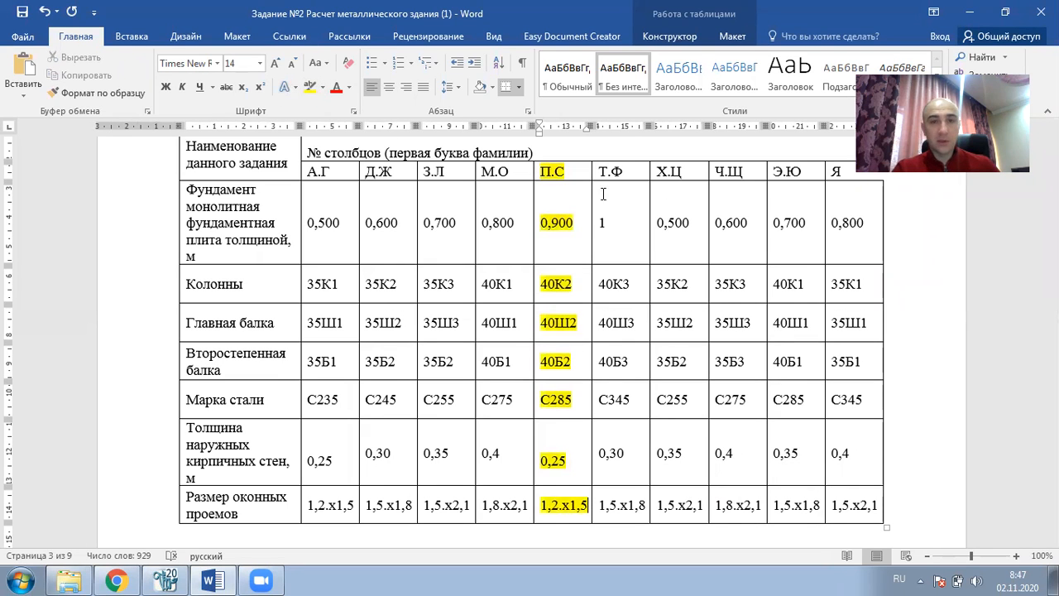
Step: Highlight the column size, beam size and steel grade under number 8 in yellow in the penultimate-digit table
{"action": "scroll", "coordinate": [608, 199], "scroll_direction": "down", "scroll_amount": 12}
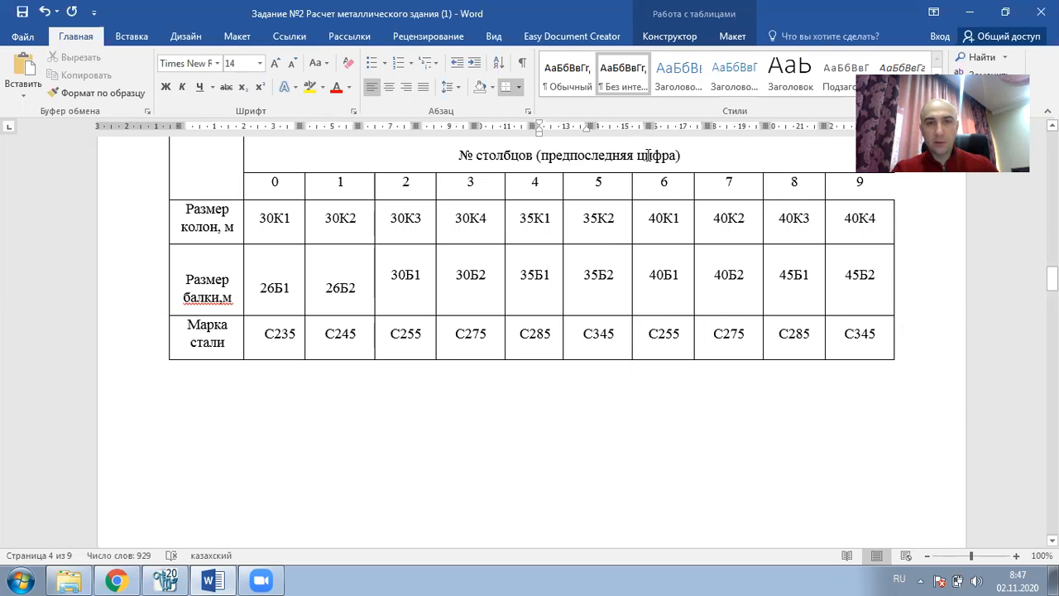
{"action": "scroll", "coordinate": [624, 278], "scroll_direction": "up", "scroll_amount": 1}
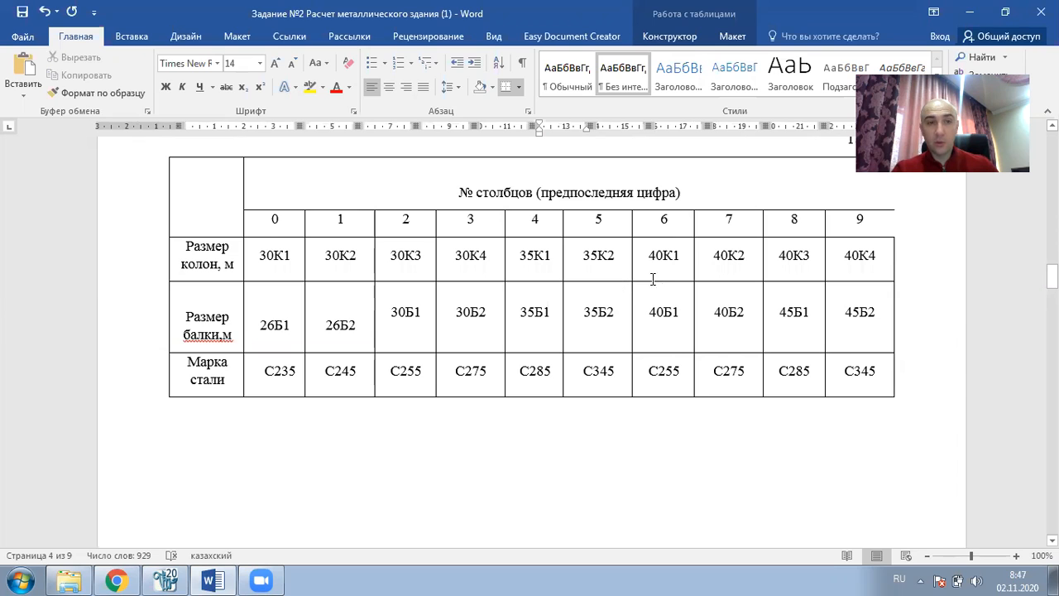
{"action": "left_click_drag", "start_coordinate": [787, 269], "coordinate": [791, 372]}
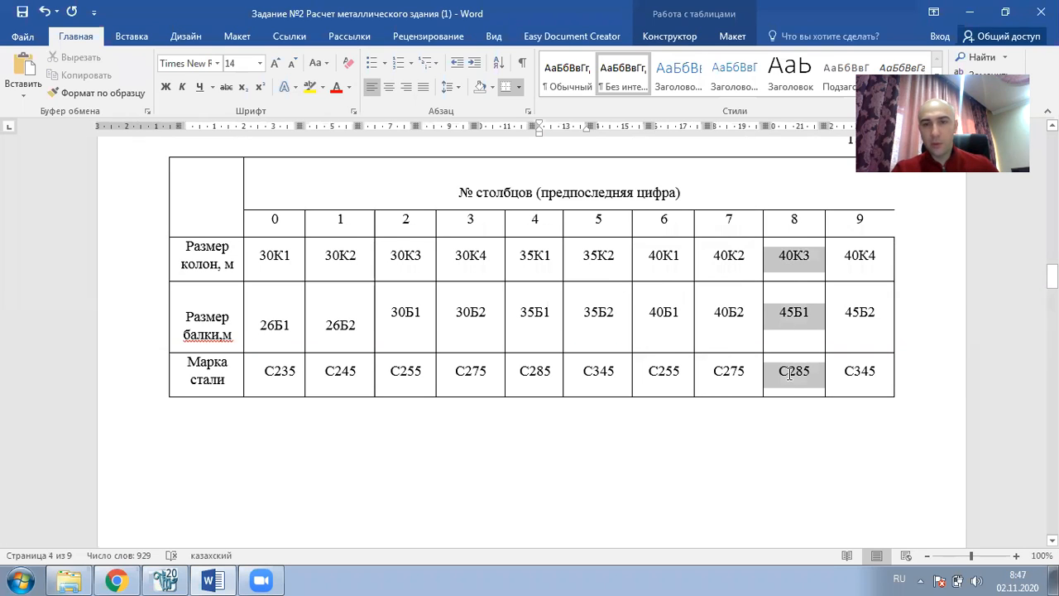
{"action": "left_click", "coordinate": [309, 87]}
Step: Review the variant's Table 1 data: building lengths, number of storeys, storey height, column footing size and monolithic slab thickness
{"action": "scroll", "coordinate": [536, 249], "scroll_direction": "up", "scroll_amount": 5}
{"action": "scroll", "coordinate": [537, 248], "scroll_direction": "up", "scroll_amount": 20}
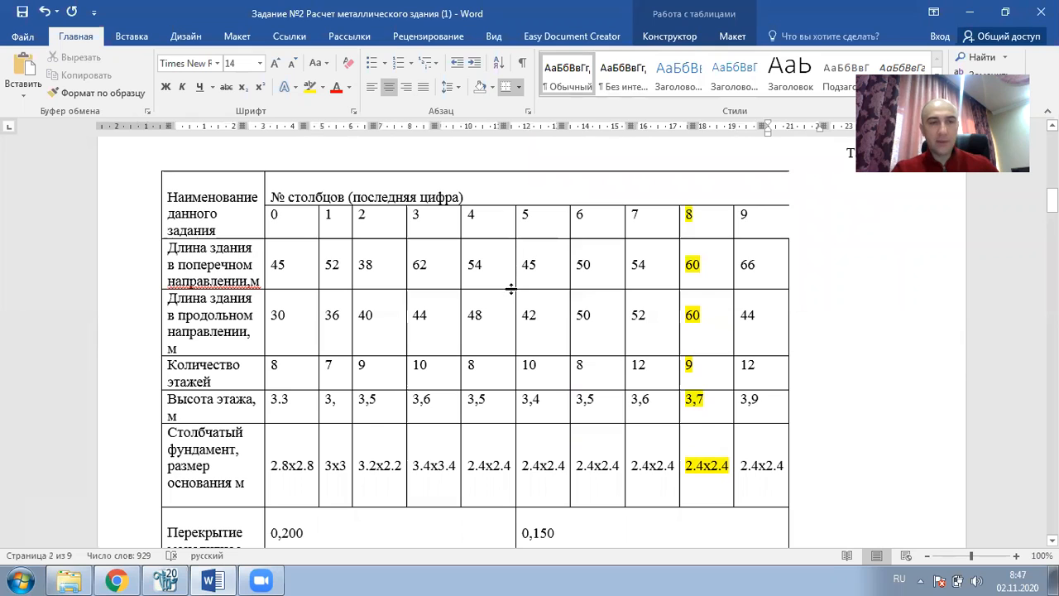
{"action": "left_click_drag", "start_coordinate": [721, 265], "coordinate": [683, 267]}
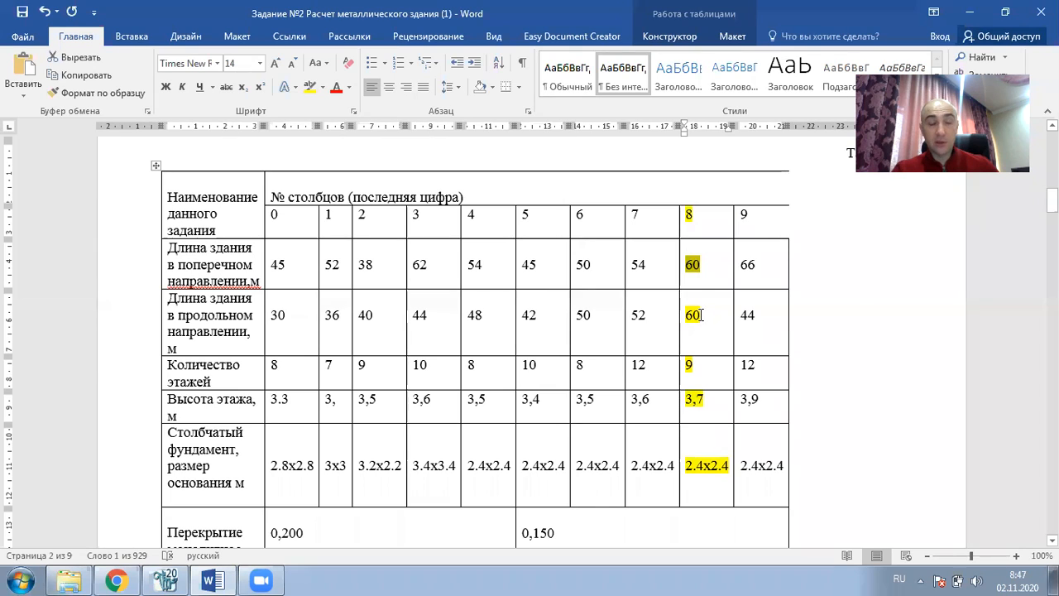
{"action": "double_click", "coordinate": [701, 310]}
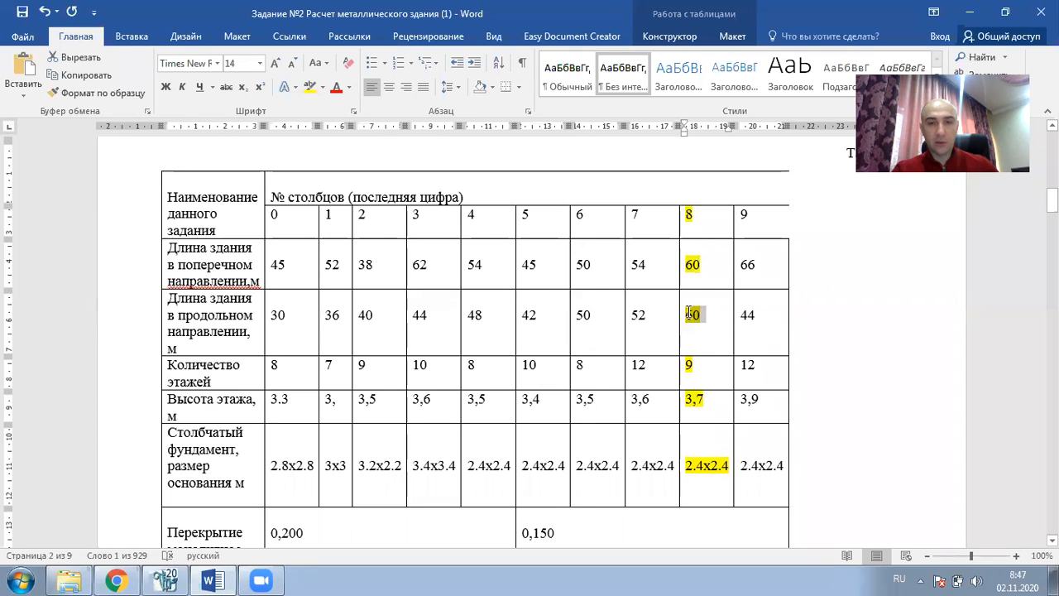
{"action": "scroll", "coordinate": [679, 319], "scroll_direction": "down", "scroll_amount": 1}
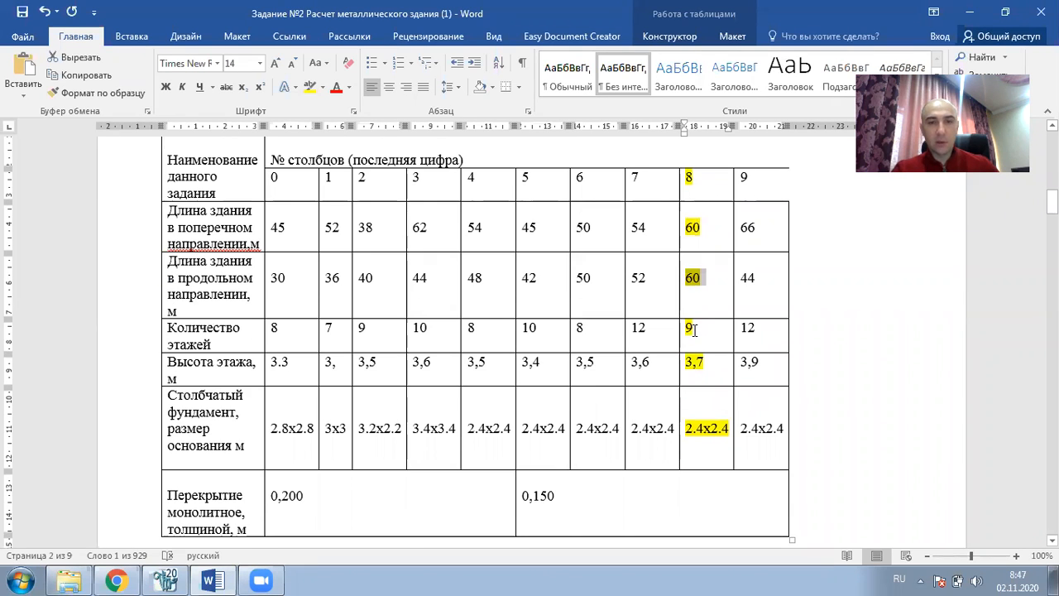
{"action": "double_click", "coordinate": [688, 329]}
{"action": "scroll", "coordinate": [690, 327], "scroll_direction": "down", "scroll_amount": 2}
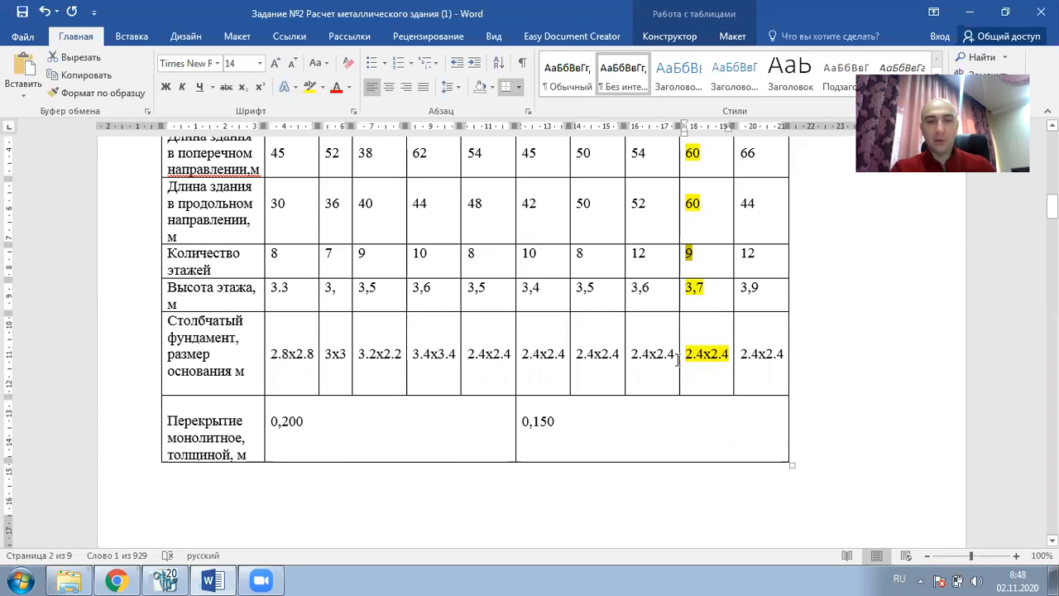
{"action": "scroll", "coordinate": [672, 356], "scroll_direction": "down", "scroll_amount": 1}
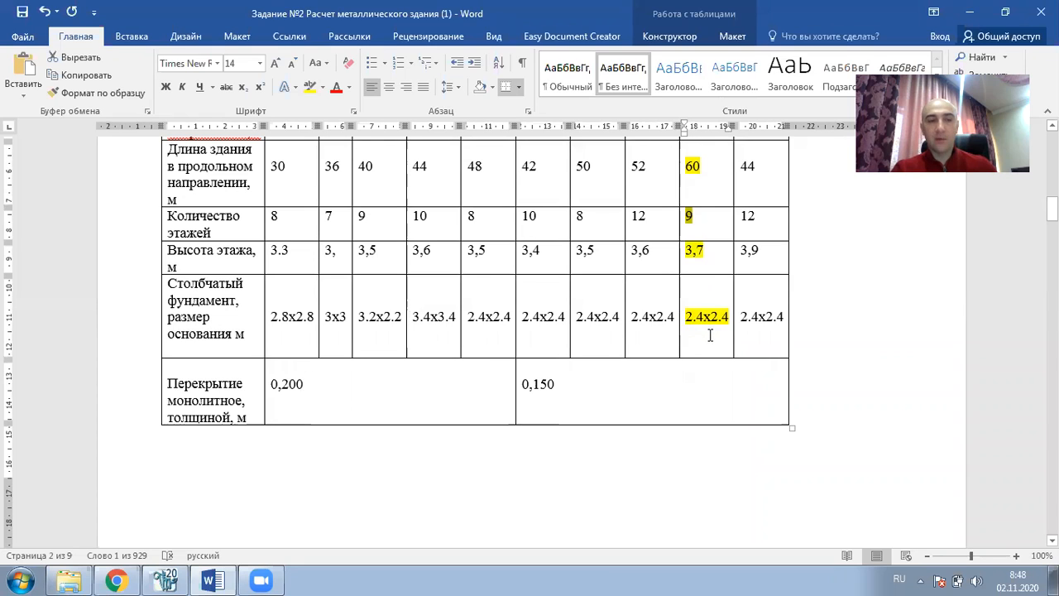
{"action": "scroll", "coordinate": [709, 335], "scroll_direction": "down", "scroll_amount": 2}
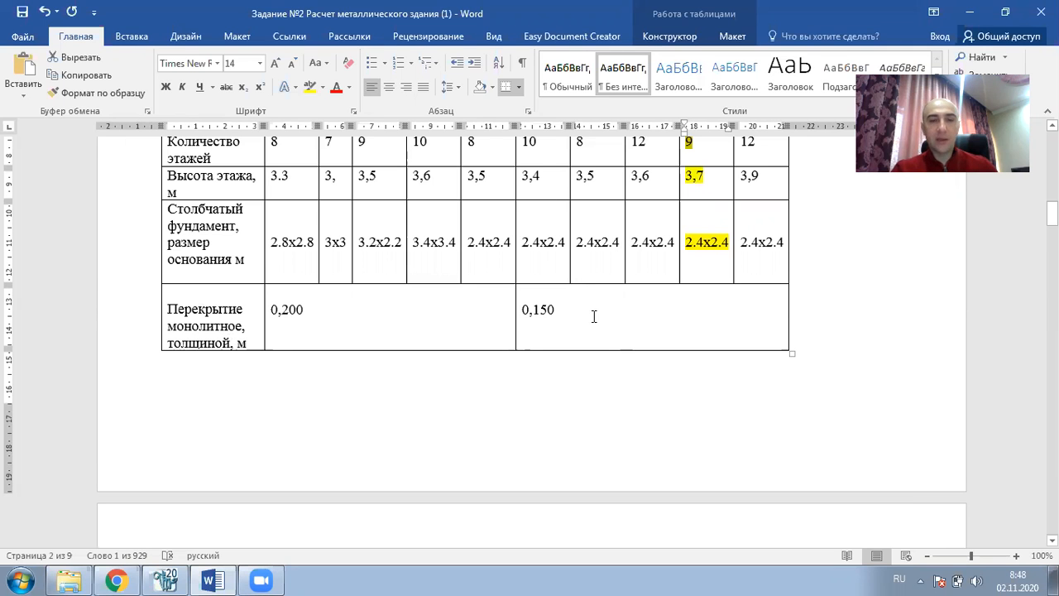
{"action": "scroll", "coordinate": [618, 361], "scroll_direction": "down", "scroll_amount": 7}
{"action": "scroll", "coordinate": [654, 331], "scroll_direction": "up", "scroll_amount": 10}
{"action": "scroll", "coordinate": [679, 292], "scroll_direction": "down", "scroll_amount": 4}
{"action": "scroll", "coordinate": [678, 291], "scroll_direction": "up", "scroll_amount": 1}
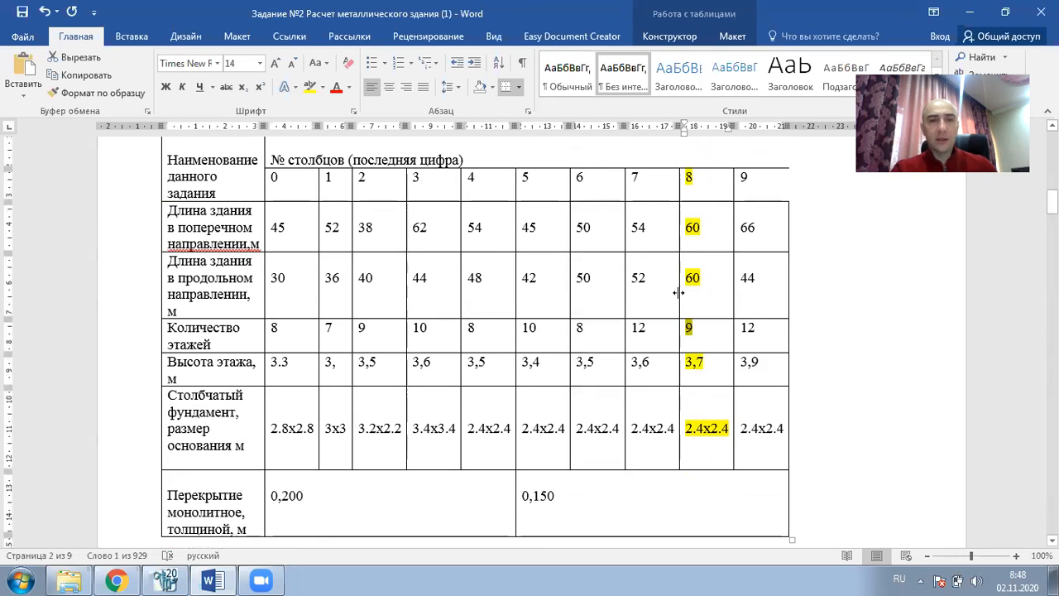
Step: Switch to ЛИРА-САПР and create a new document with the sixth scheme type, named "Steel frame building"
{"action": "left_click", "coordinate": [177, 573]}
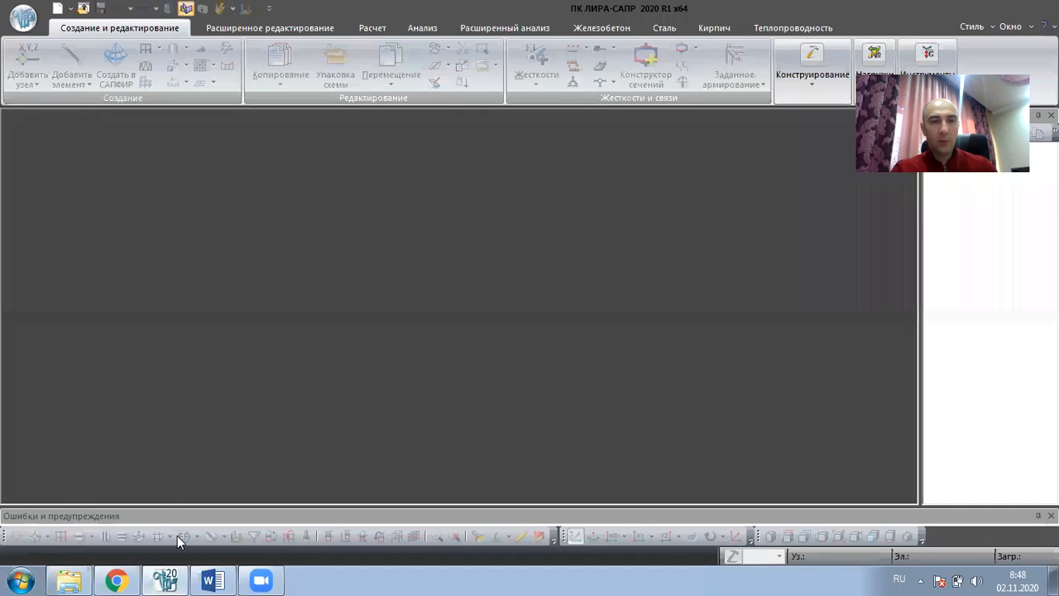
{"action": "left_click", "coordinate": [24, 18]}
{"action": "mouse_move", "coordinate": [87, 60]}
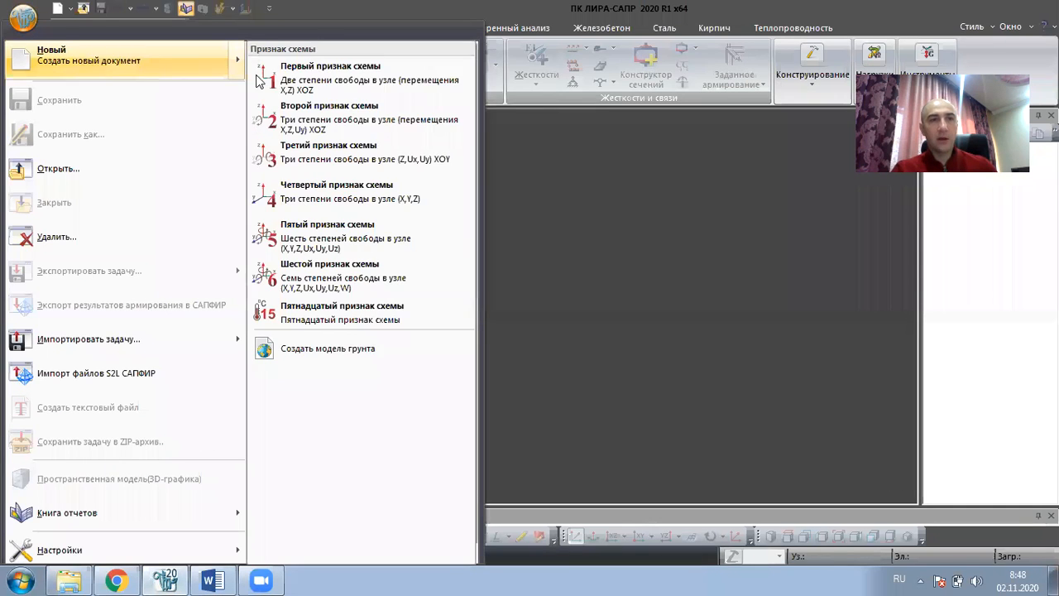
{"action": "left_click", "coordinate": [386, 266]}
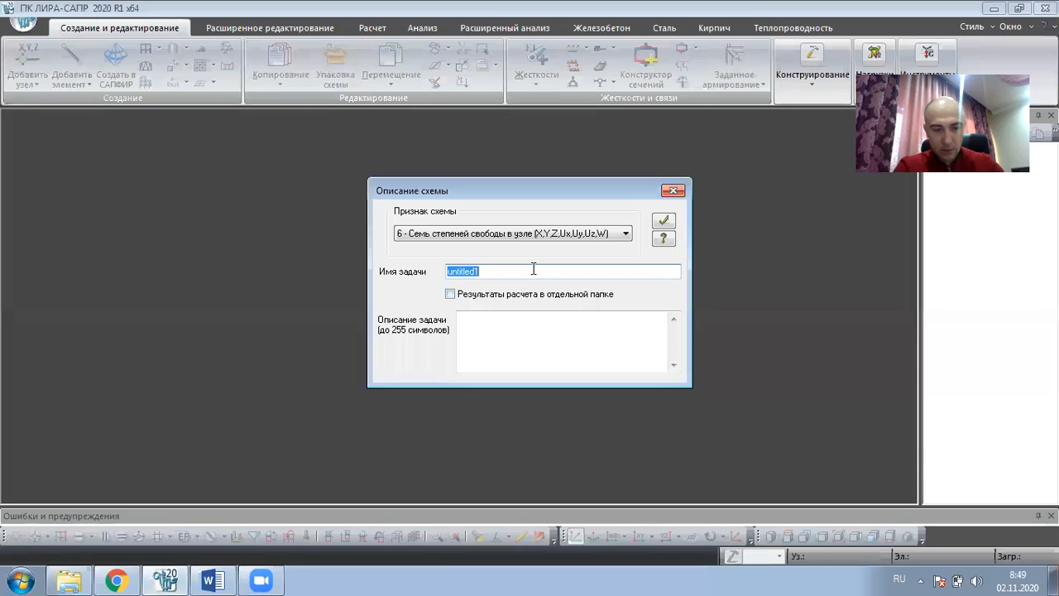
{"action": "type", "text": "Ы"}
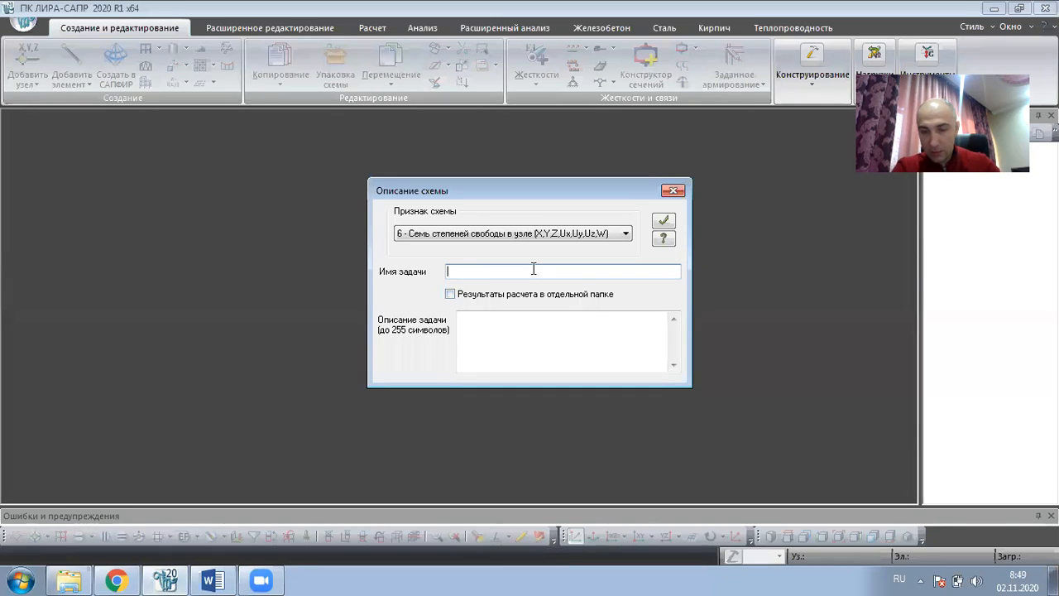
{"action": "type", "text": "Steel frame building"}
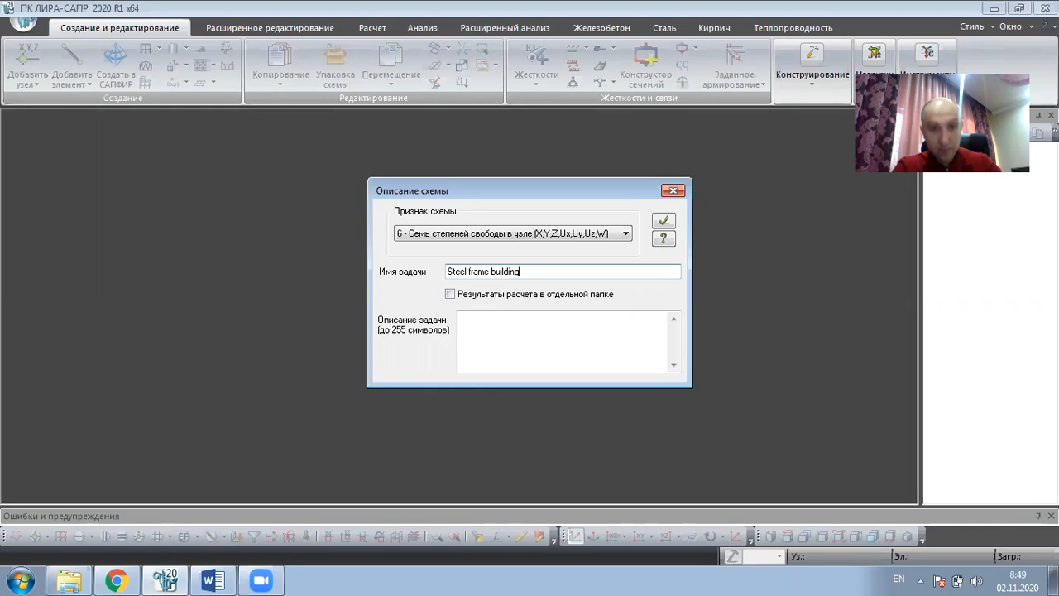
{"action": "left_click", "coordinate": [664, 220]}
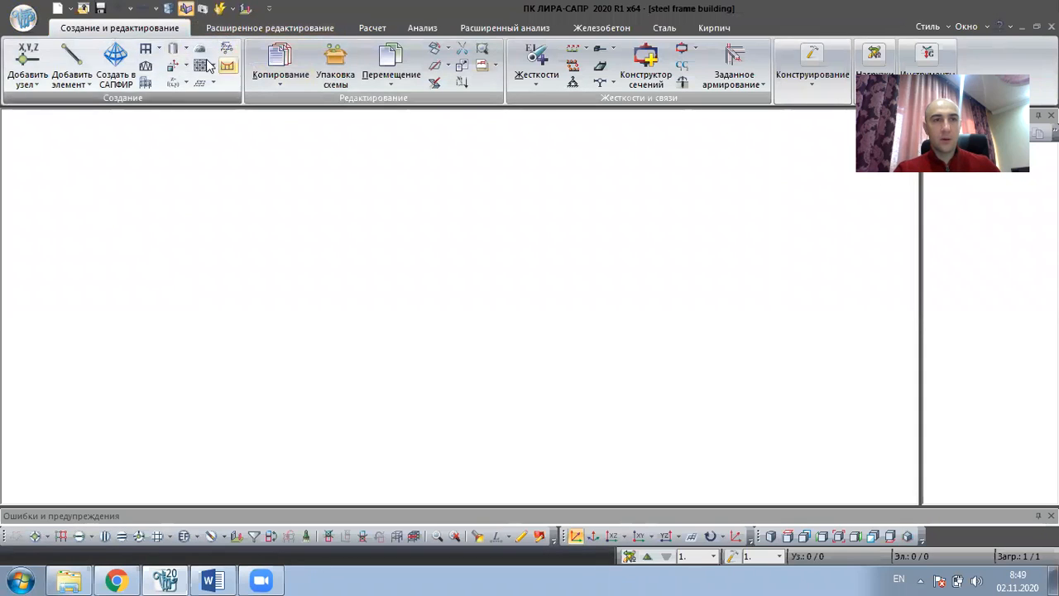
Step: Look at the parameters of the space frame generator and close it without creating a frame
{"action": "left_click", "coordinate": [146, 85]}
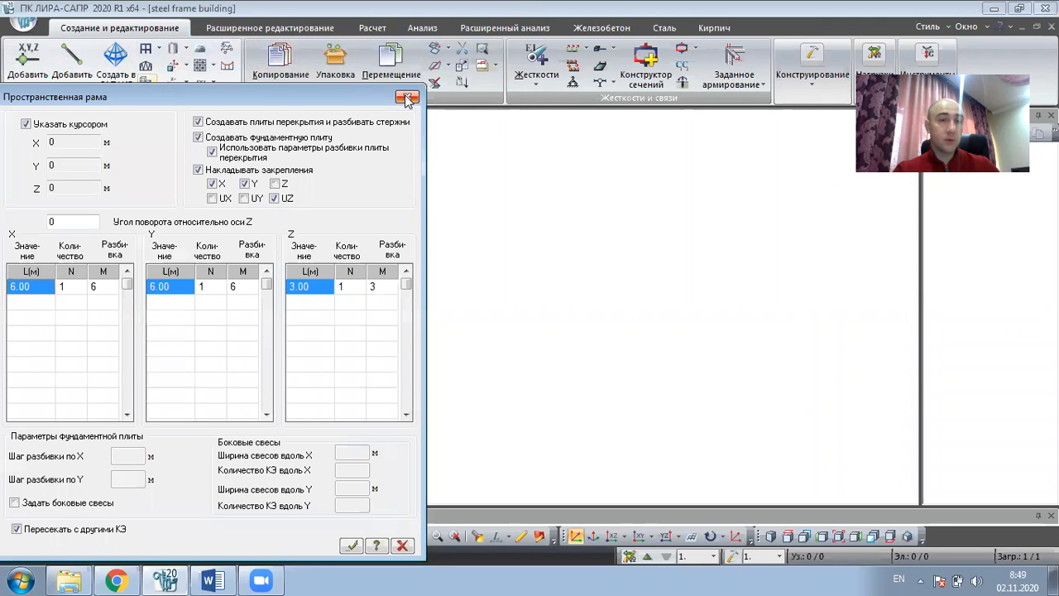
{"action": "left_click", "coordinate": [406, 98]}
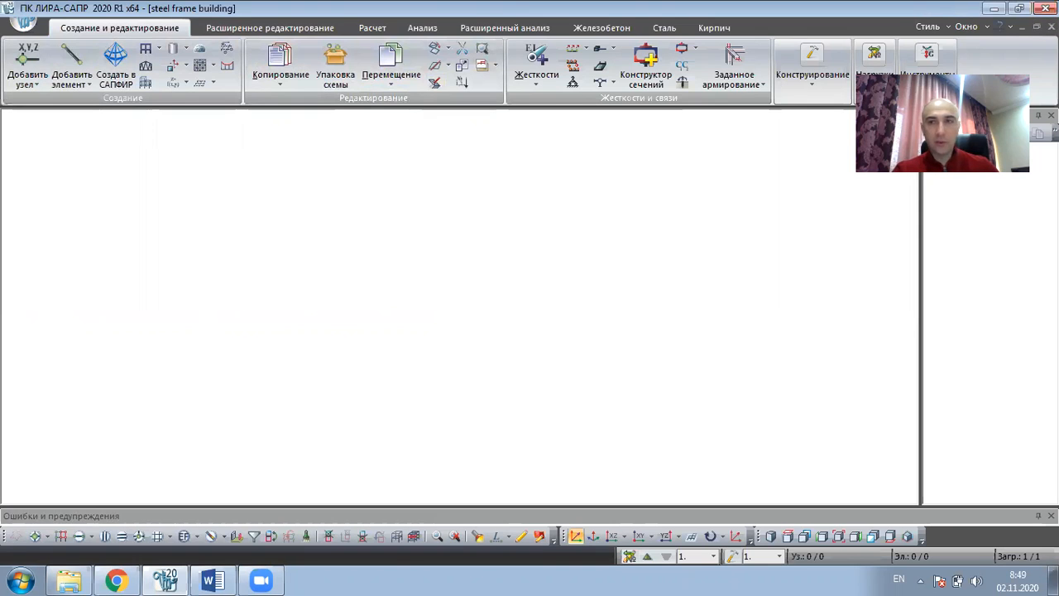
Step: Close the open steel frame building document and exit ЛИРА-САПР 2020 R1
{"action": "left_click", "coordinate": [20, 579]}
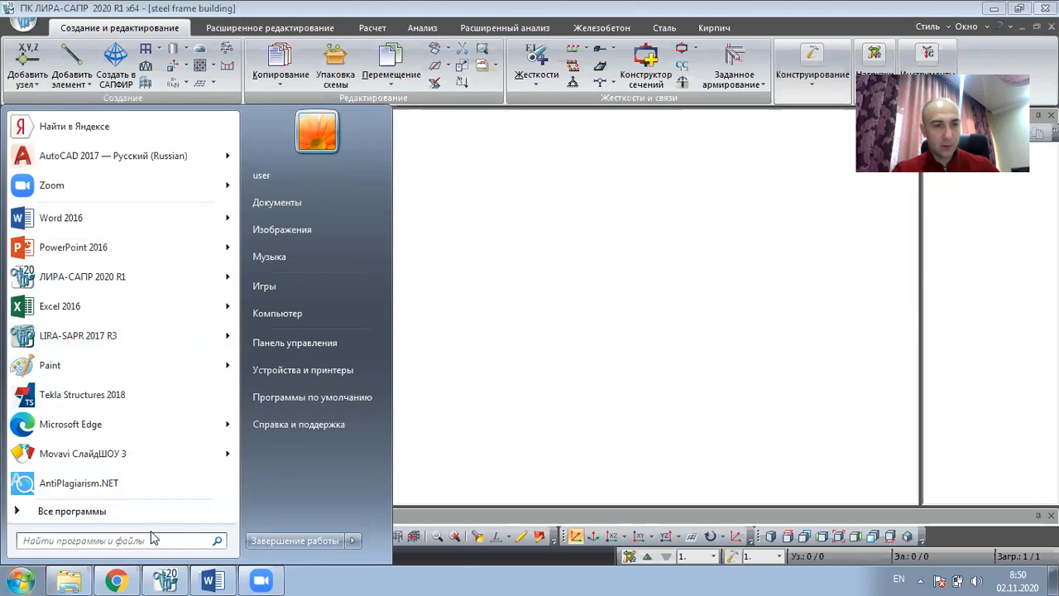
{"action": "left_click", "coordinate": [599, 208]}
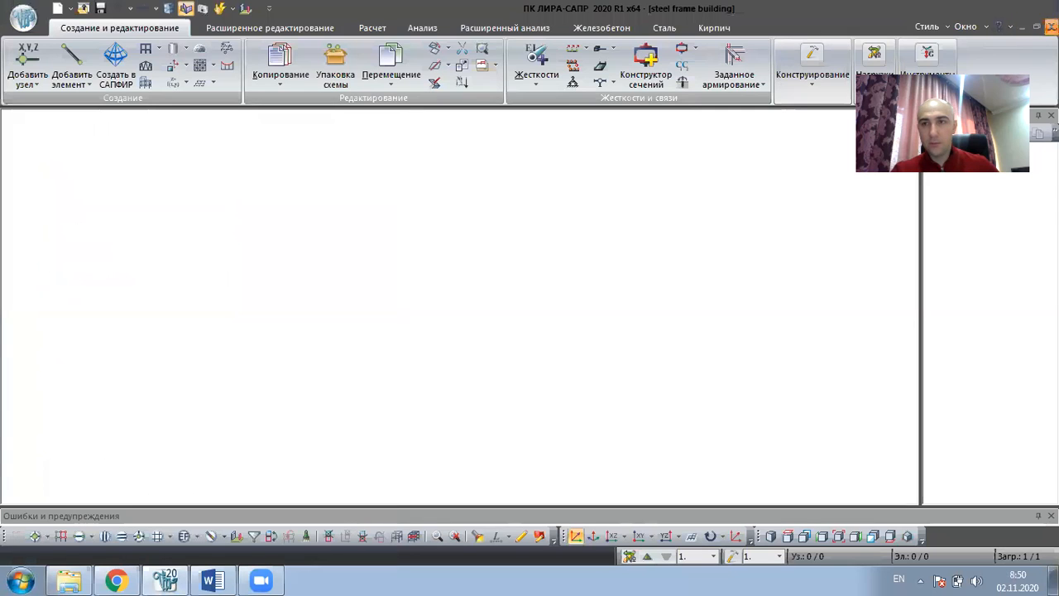
{"action": "left_click", "coordinate": [1051, 26]}
{"action": "left_click", "coordinate": [565, 320]}
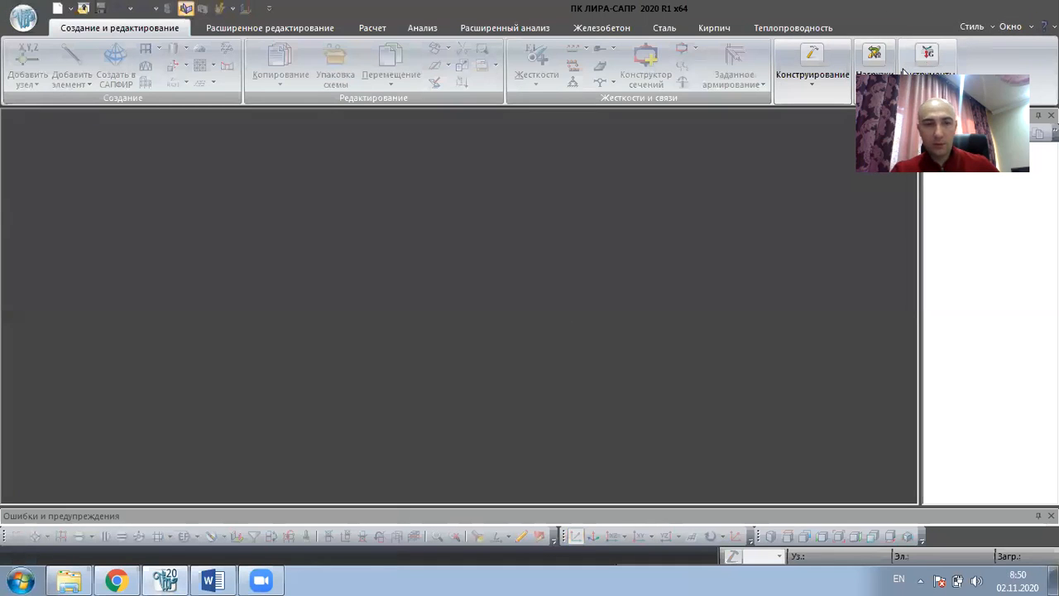
{"action": "left_click", "coordinate": [166, 580]}
{"action": "right_click", "coordinate": [165, 579]}
{"action": "left_click", "coordinate": [146, 558]}
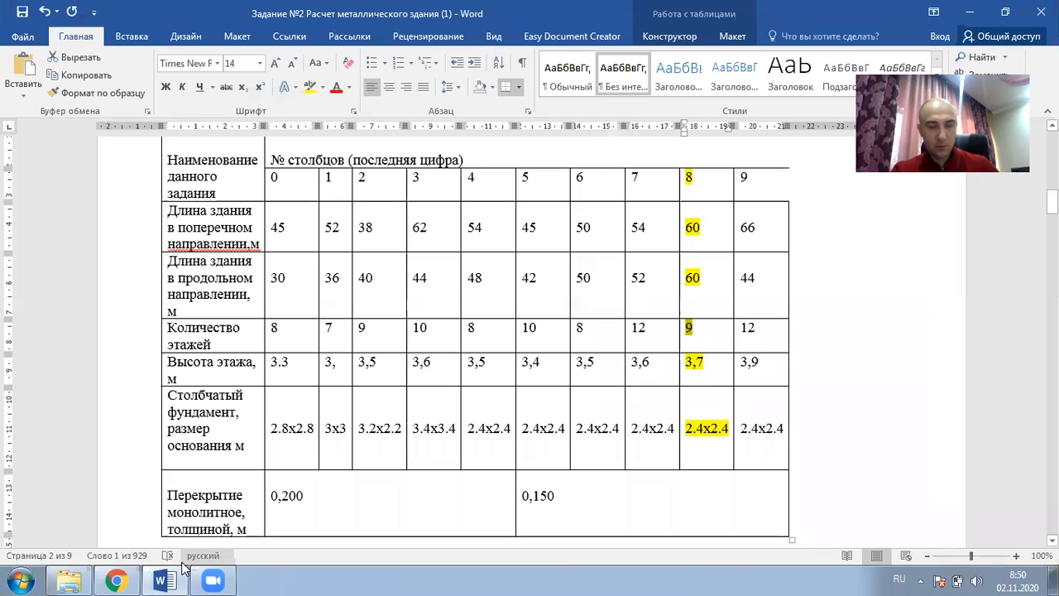
Step: Launch LIRA-SAPR 2017 R3 from the desktop and close the tower model that it loads
{"action": "left_click", "coordinate": [970, 12]}
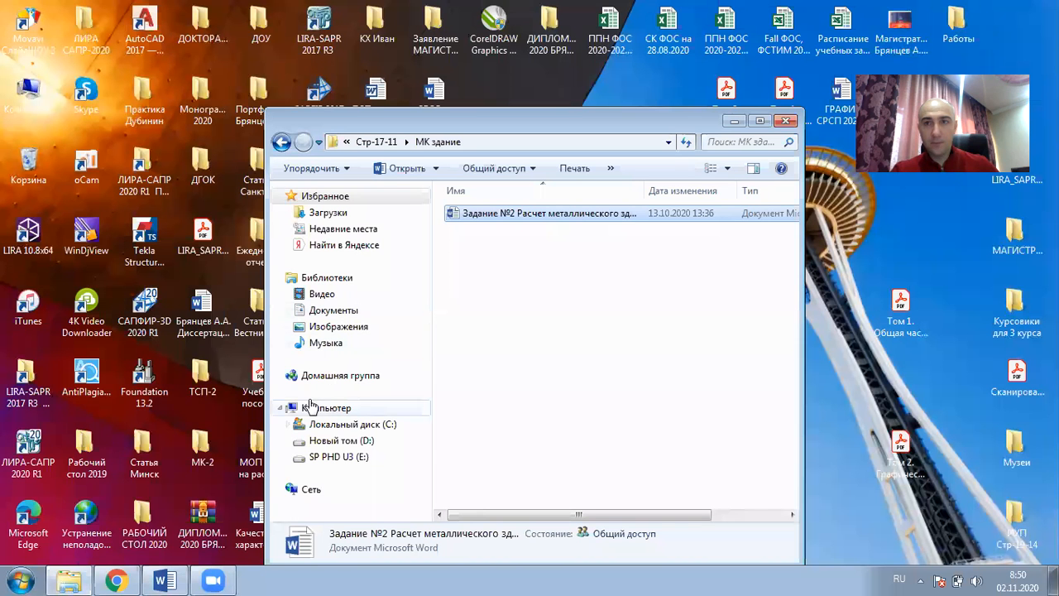
{"action": "left_click_drag", "start_coordinate": [392, 111], "coordinate": [395, 64]}
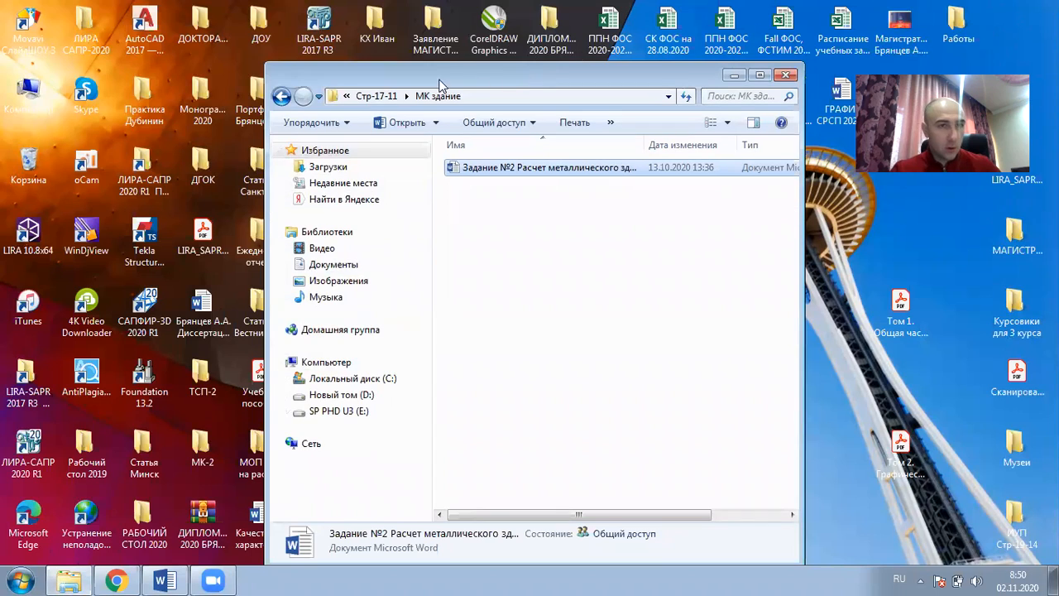
{"action": "left_click", "coordinate": [317, 27]}
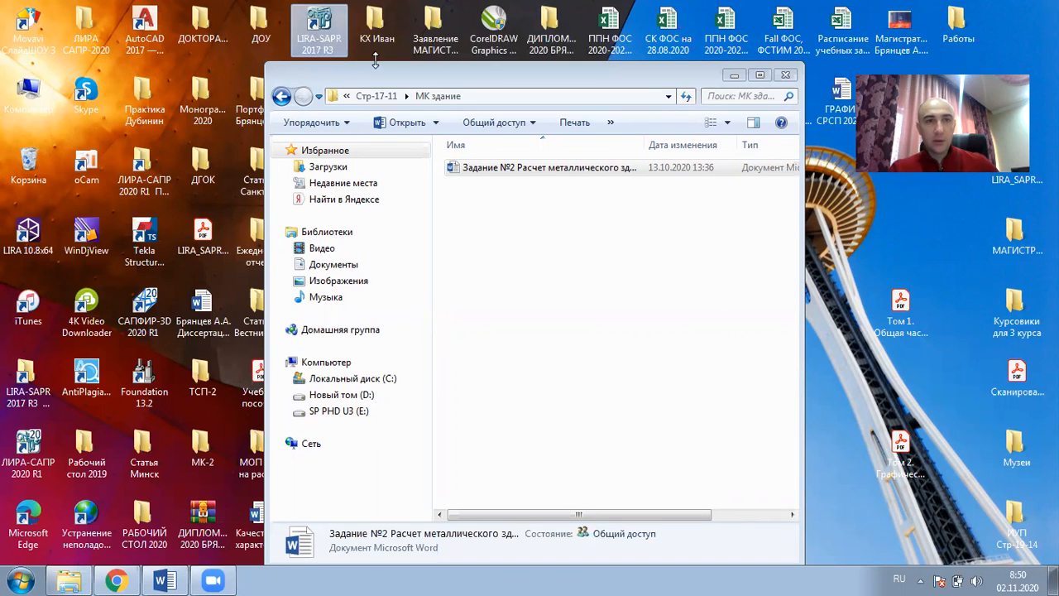
{"action": "double_click", "coordinate": [321, 27]}
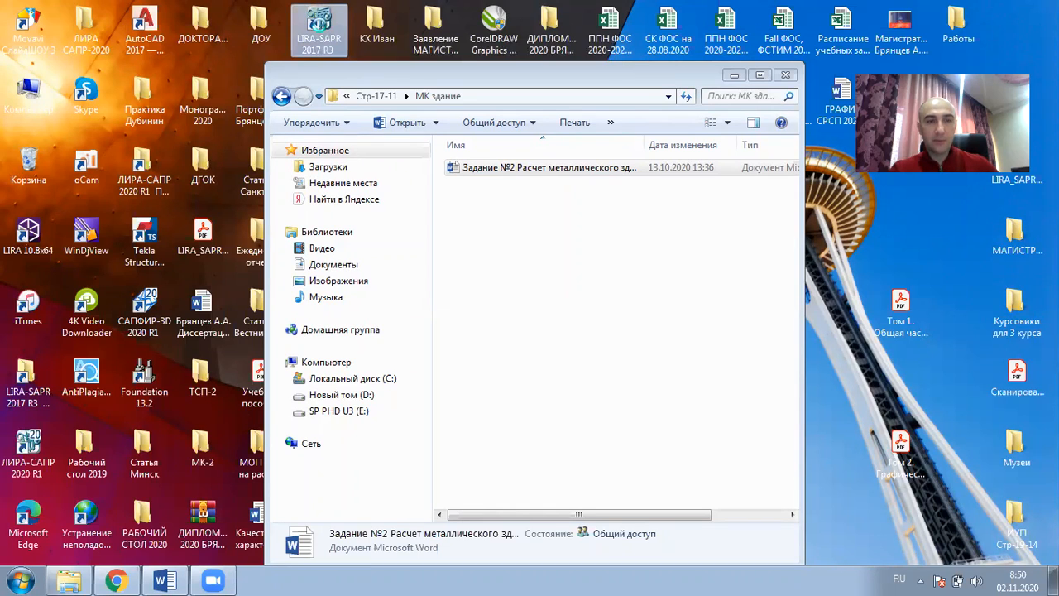
{"action": "right_click", "coordinate": [318, 24]}
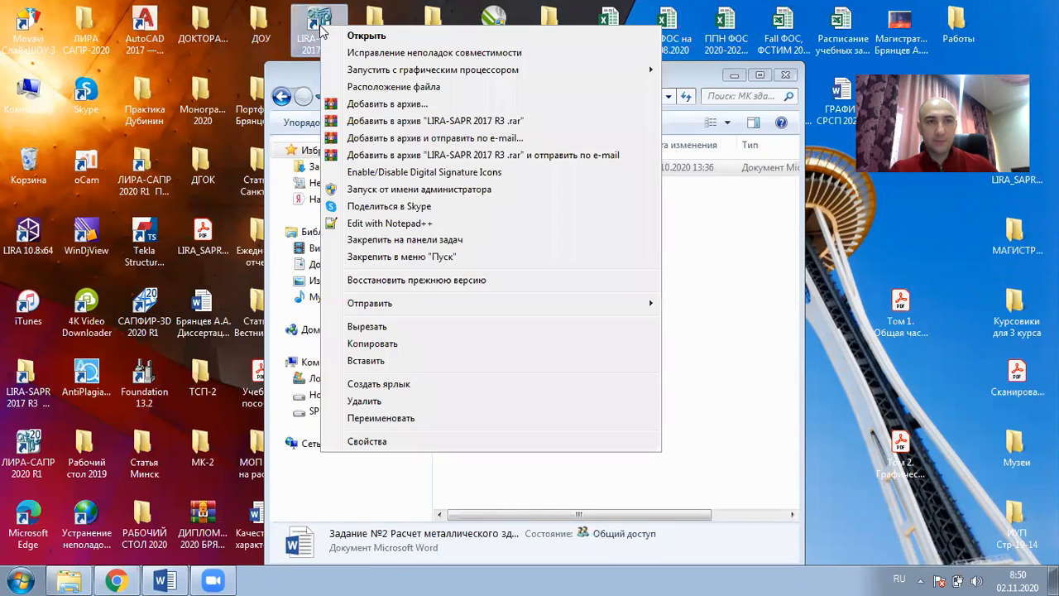
{"action": "left_click", "coordinate": [365, 37]}
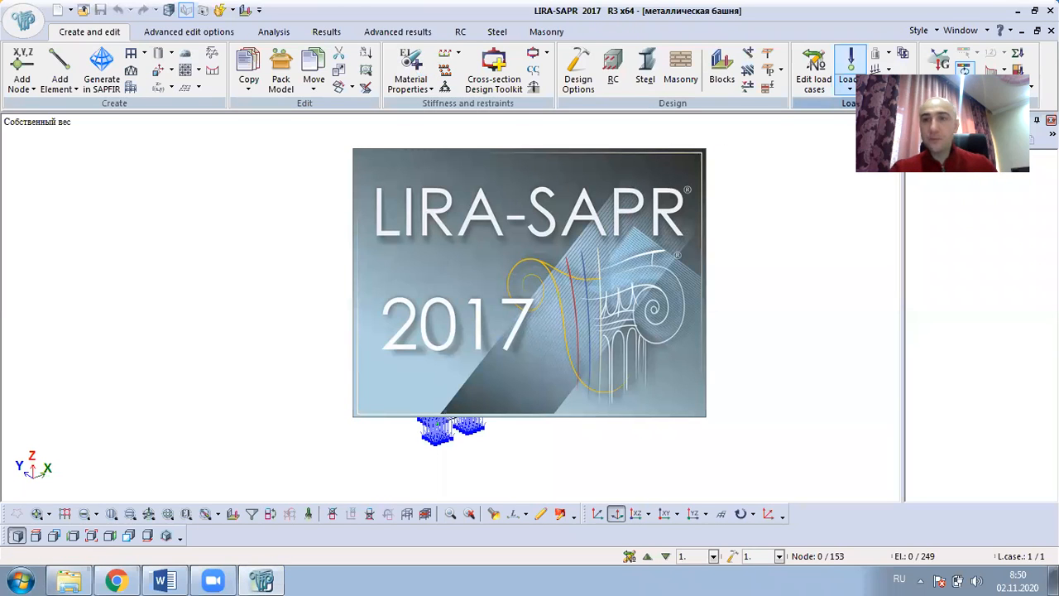
{"action": "left_click", "coordinate": [1051, 31]}
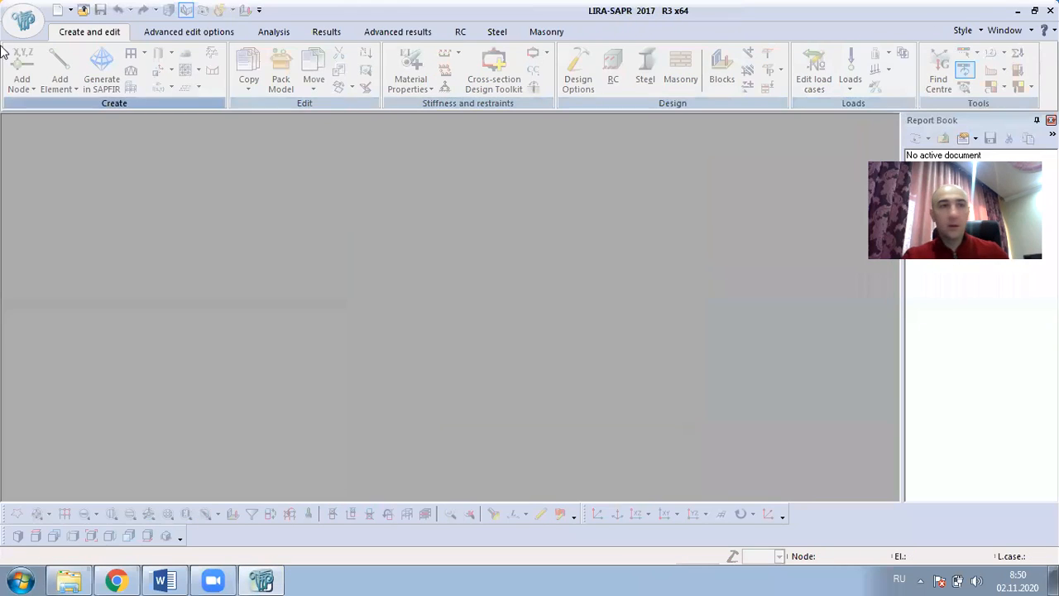
Step: Create a new document with Model type 5 (six DOF per node) and the problem name "Steel frame building-"
{"action": "left_click", "coordinate": [20, 22]}
{"action": "mouse_move", "coordinate": [125, 50]}
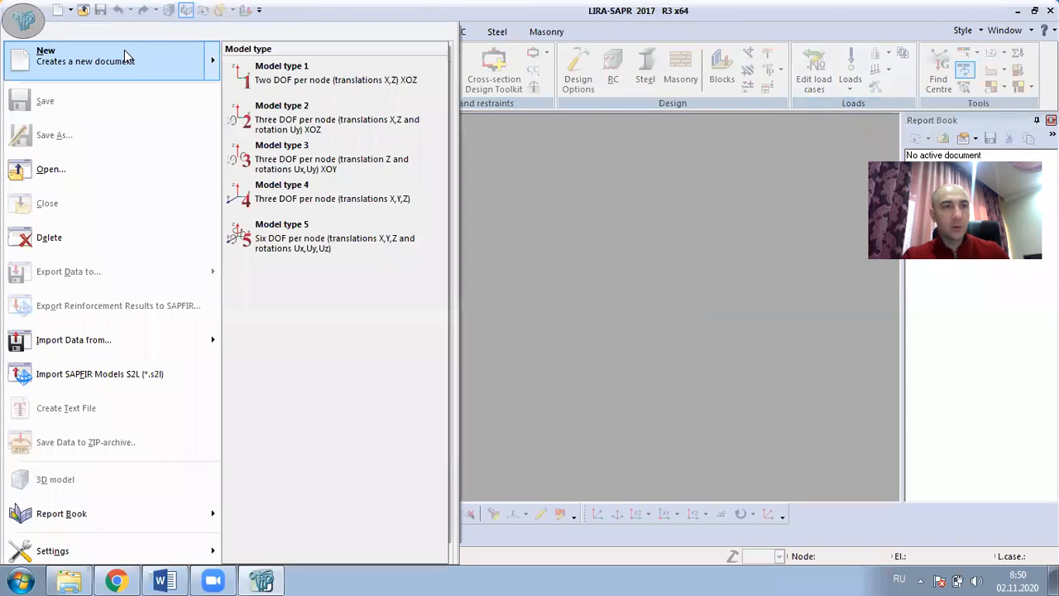
{"action": "left_click", "coordinate": [367, 241]}
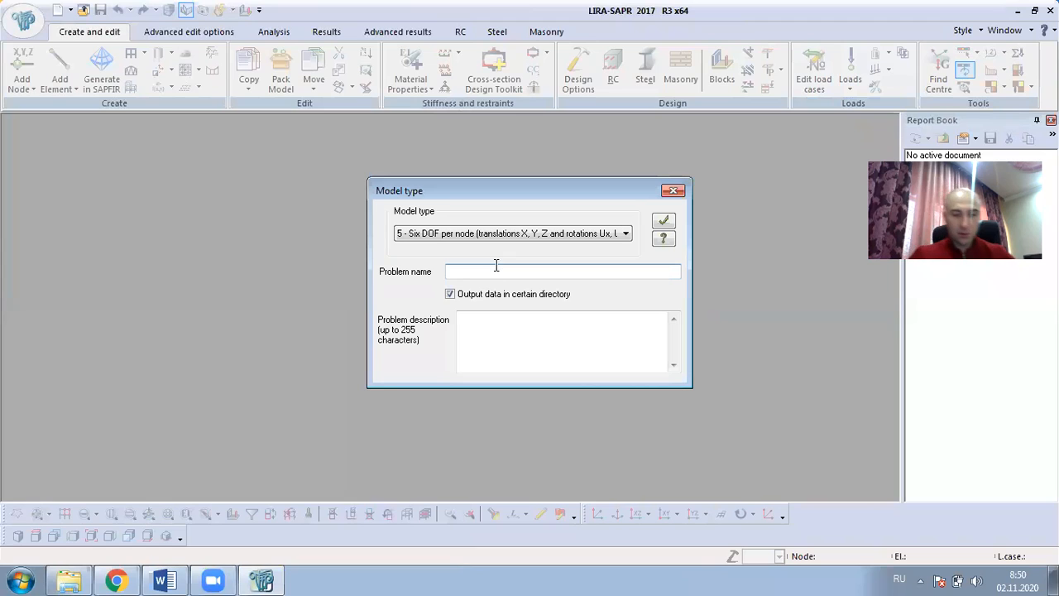
{"action": "type", "text": "bley"}
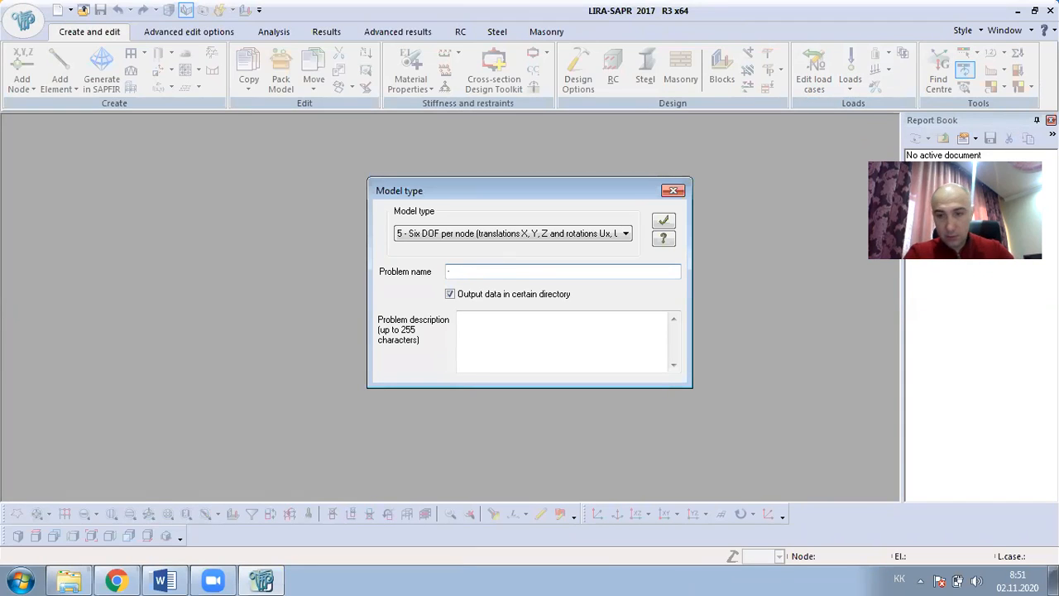
{"action": "type", "text": "Steel frame building"}
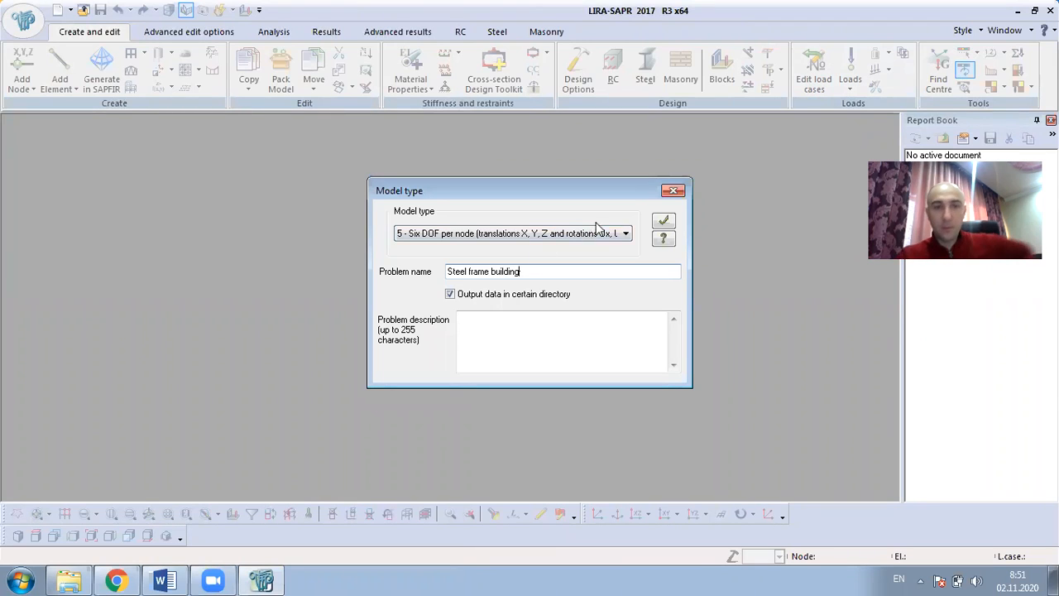
{"action": "left_click", "coordinate": [664, 221]}
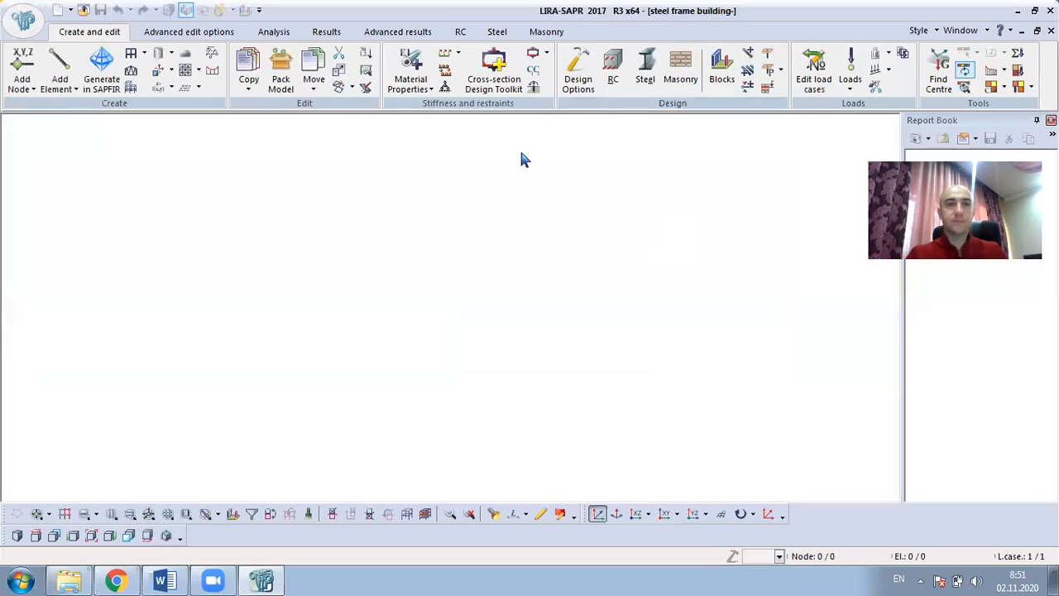
Step: Open the 3D frame generator and set the number of 6 m spans to 10 along X and 10 along Y
{"action": "left_click", "coordinate": [133, 90]}
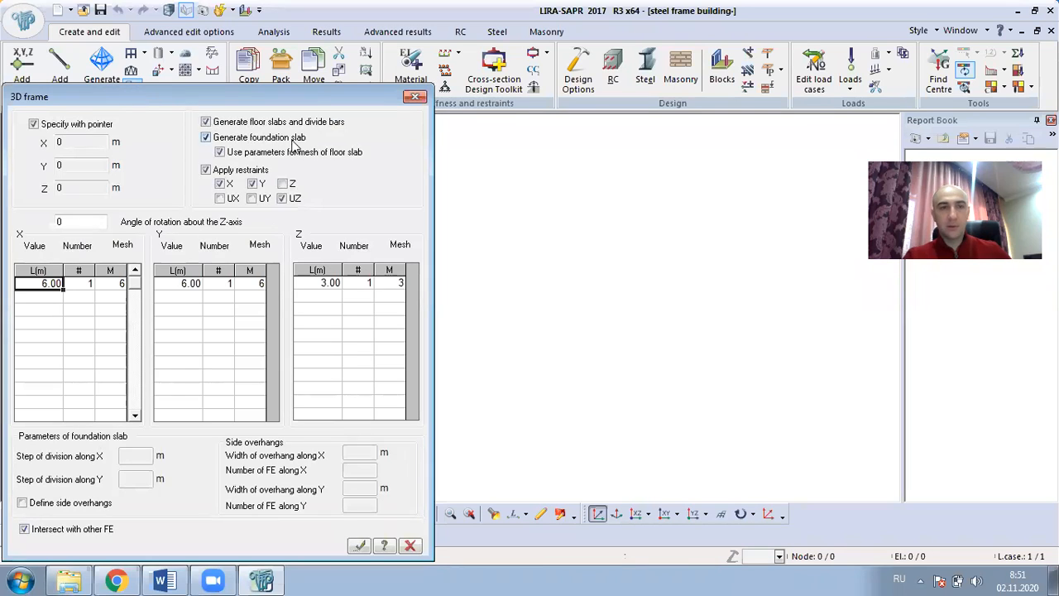
{"action": "left_click_drag", "start_coordinate": [315, 104], "coordinate": [541, 48]}
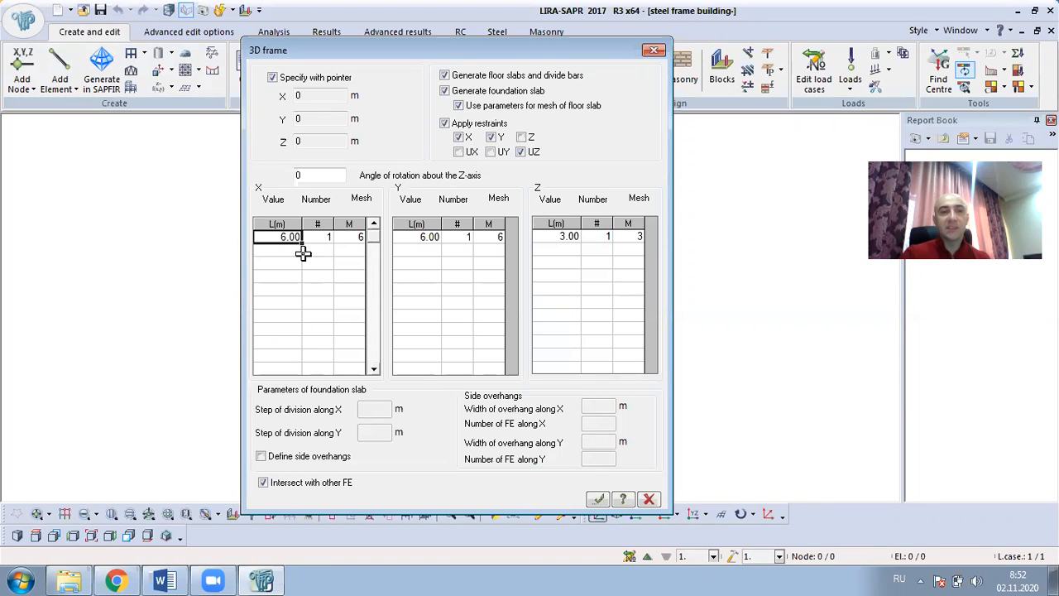
{"action": "left_click", "coordinate": [279, 254]}
{"action": "left_click", "coordinate": [285, 238]}
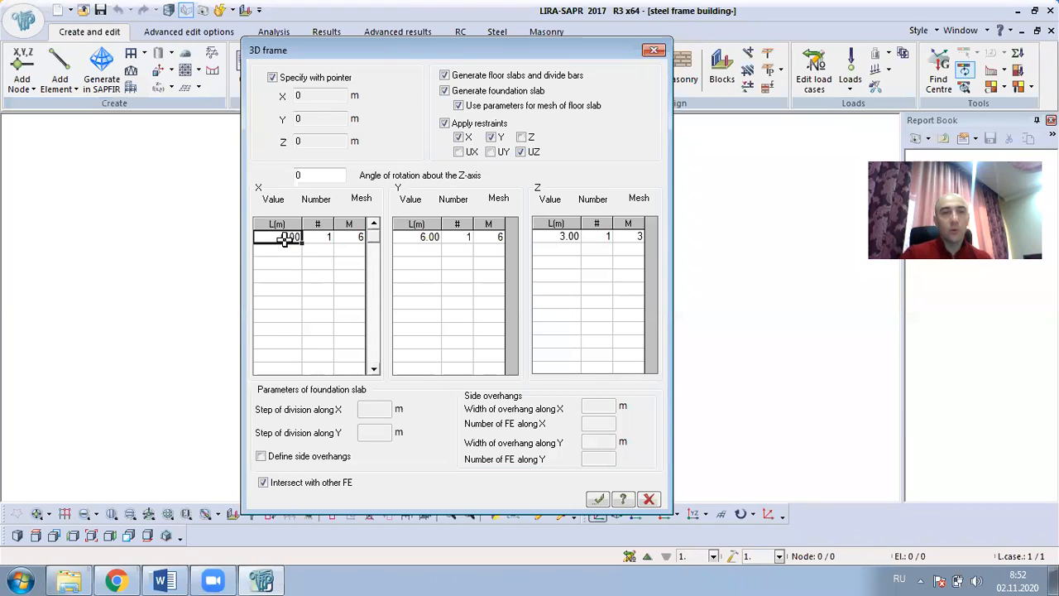
{"action": "left_click", "coordinate": [320, 236]}
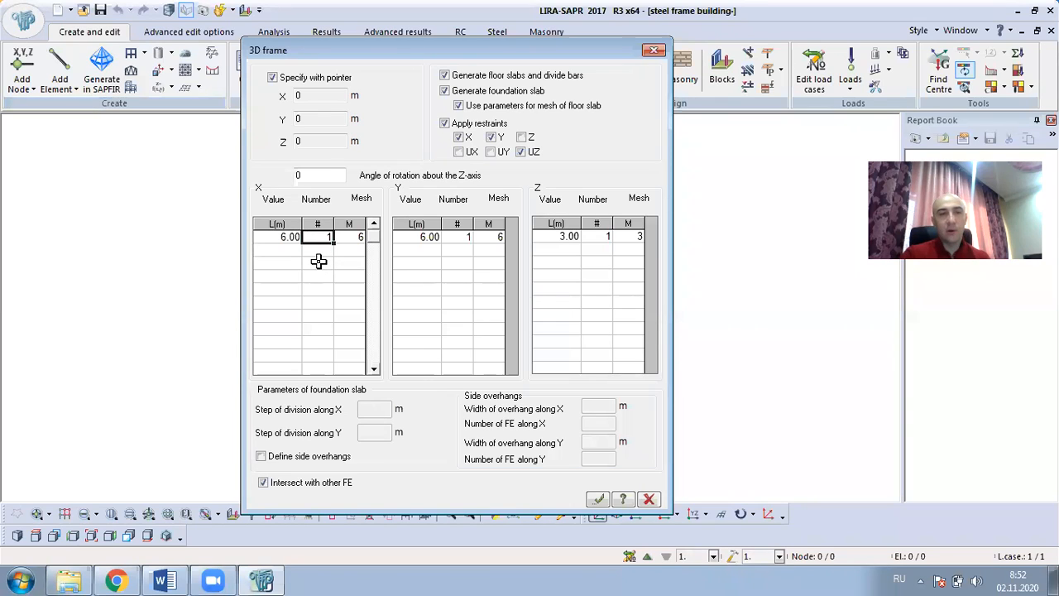
{"action": "type", "text": "10"}
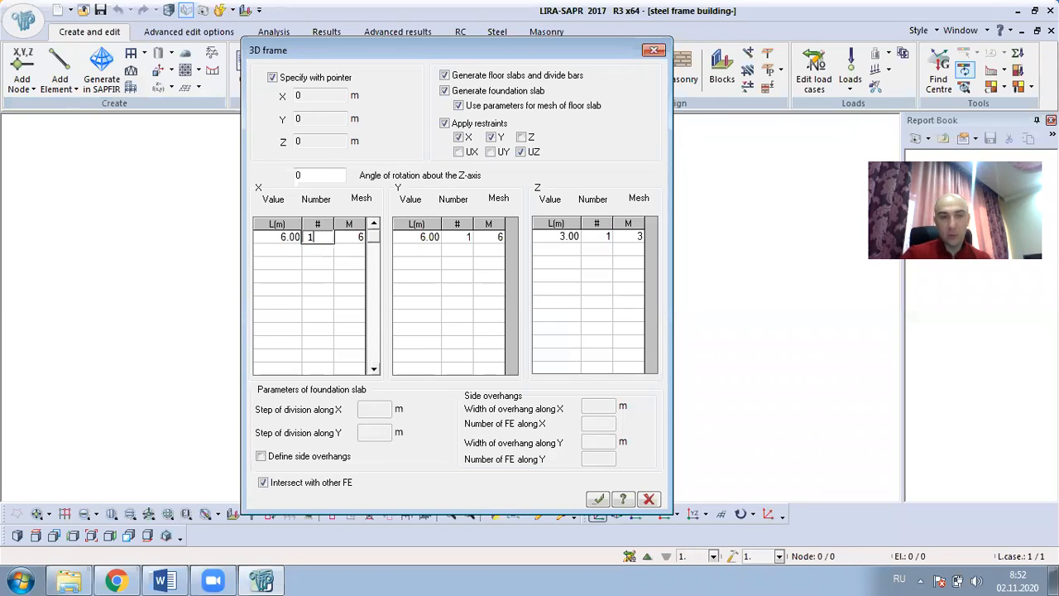
{"action": "left_click", "coordinate": [350, 237]}
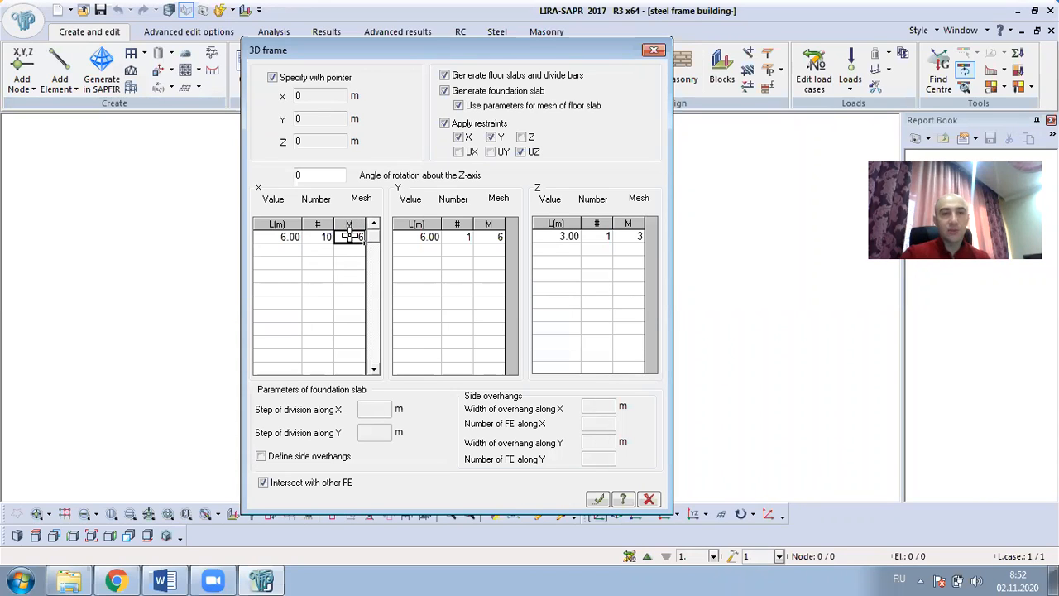
{"action": "left_click", "coordinate": [420, 239]}
{"action": "left_click", "coordinate": [469, 238]}
{"action": "type", "text": "10"}
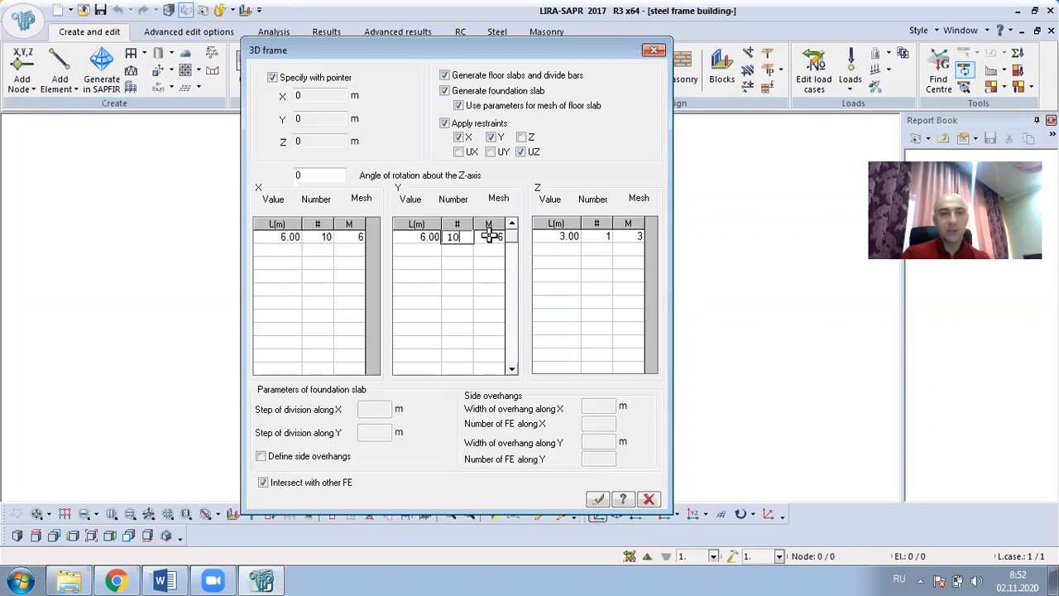
Step: Set the frame's storey height along Z to 3.7 m and the number of storeys to 9
{"action": "left_click", "coordinate": [566, 239]}
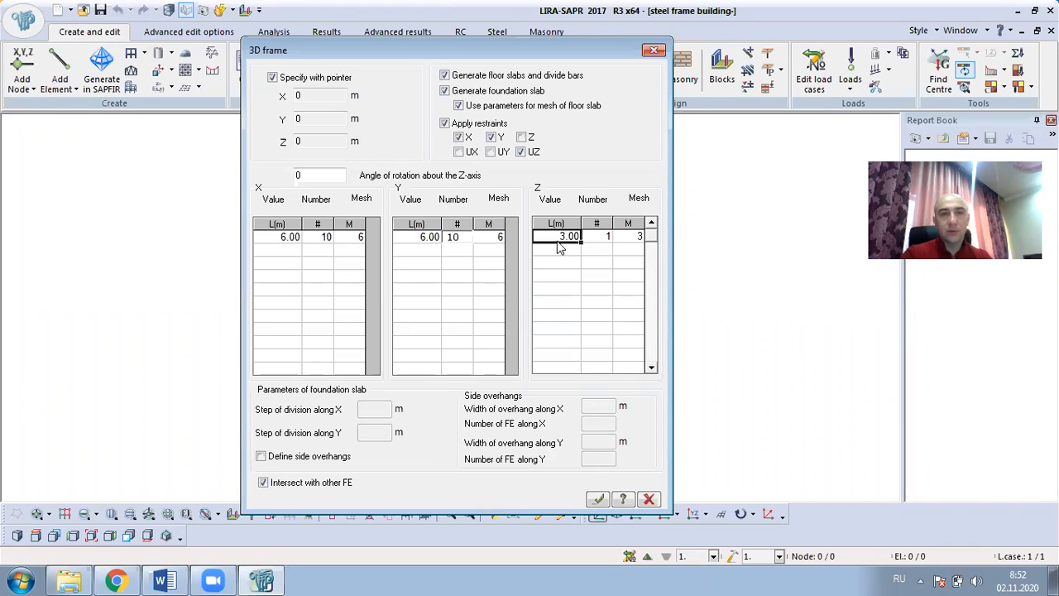
{"action": "type", "text": "3."}
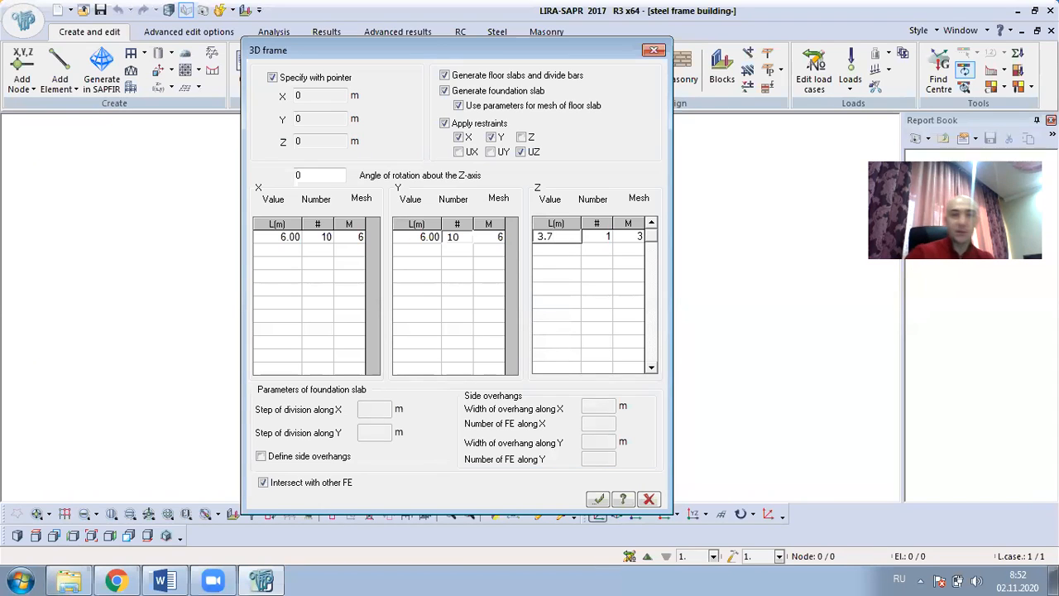
{"action": "left_click", "coordinate": [590, 237]}
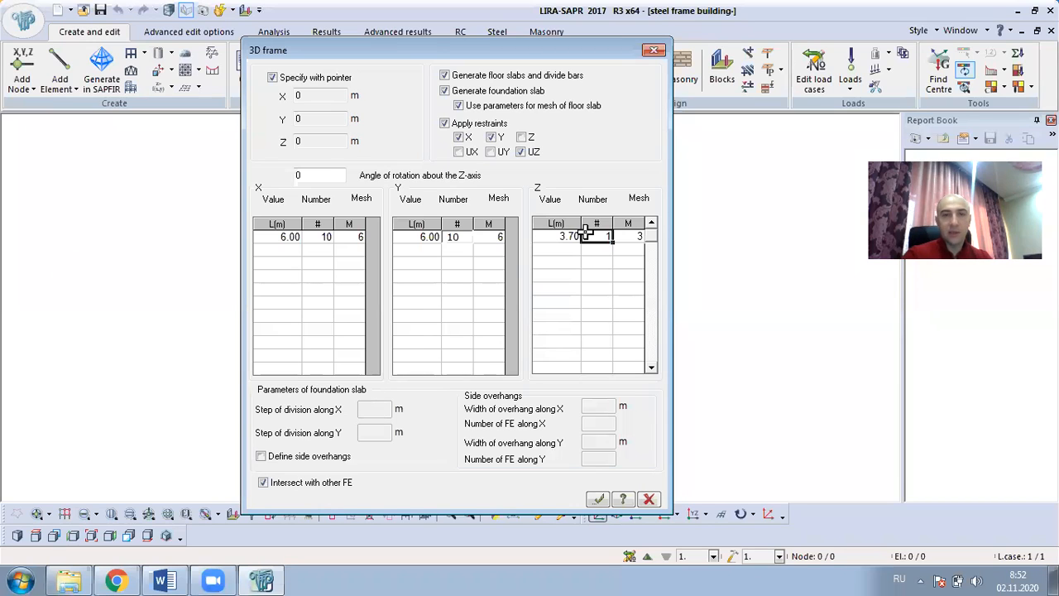
{"action": "type", "text": "9"}
{"action": "left_click", "coordinate": [599, 249]}
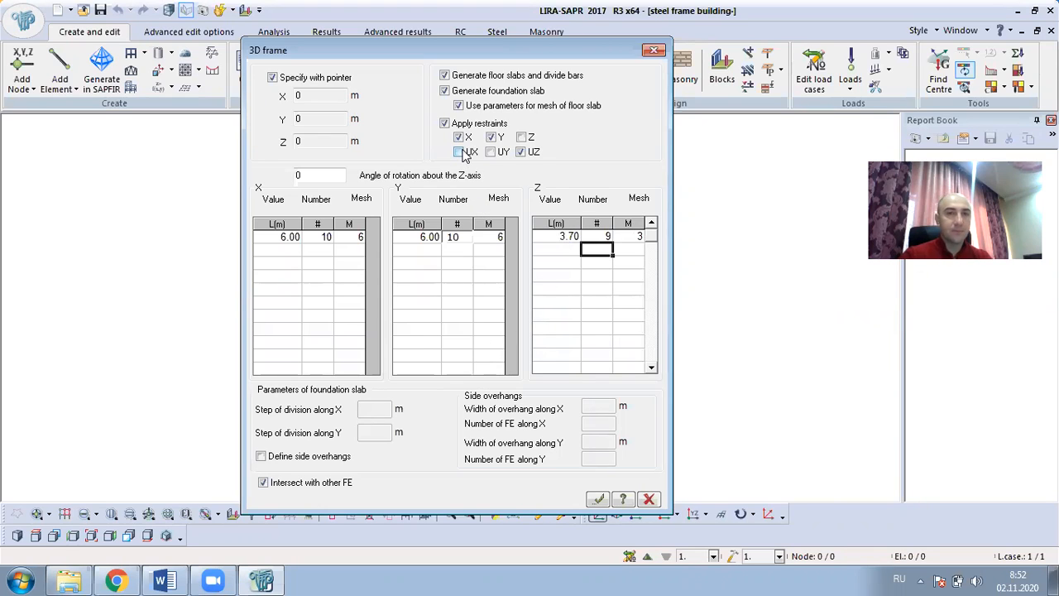
Step: Turn off foundation slab and floor slab generation, generate the 3D frame with restraints in all six directions, and close the generator
{"action": "left_click", "coordinate": [448, 92]}
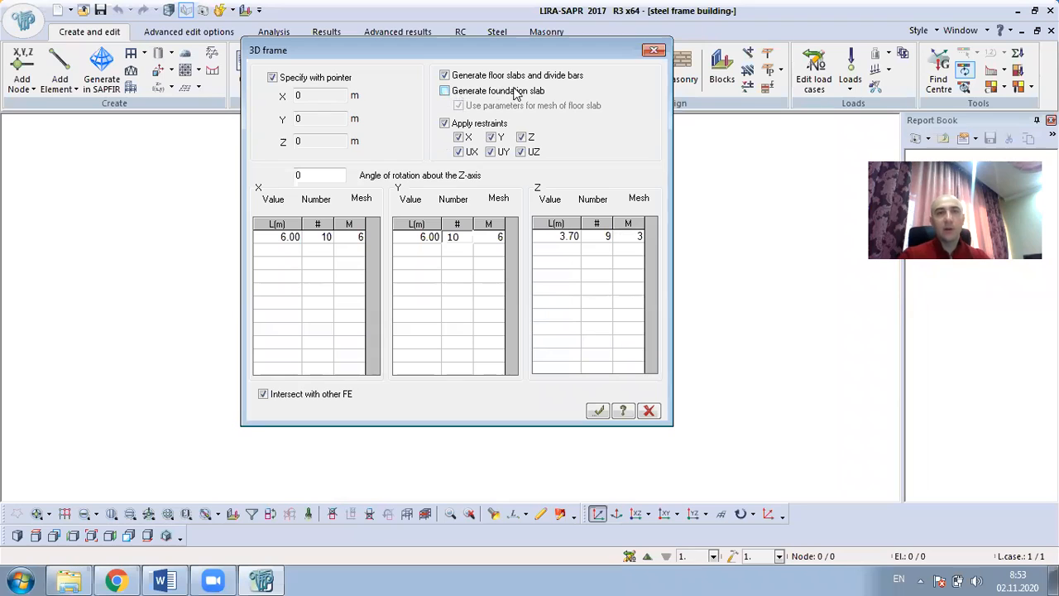
{"action": "left_click", "coordinate": [446, 75]}
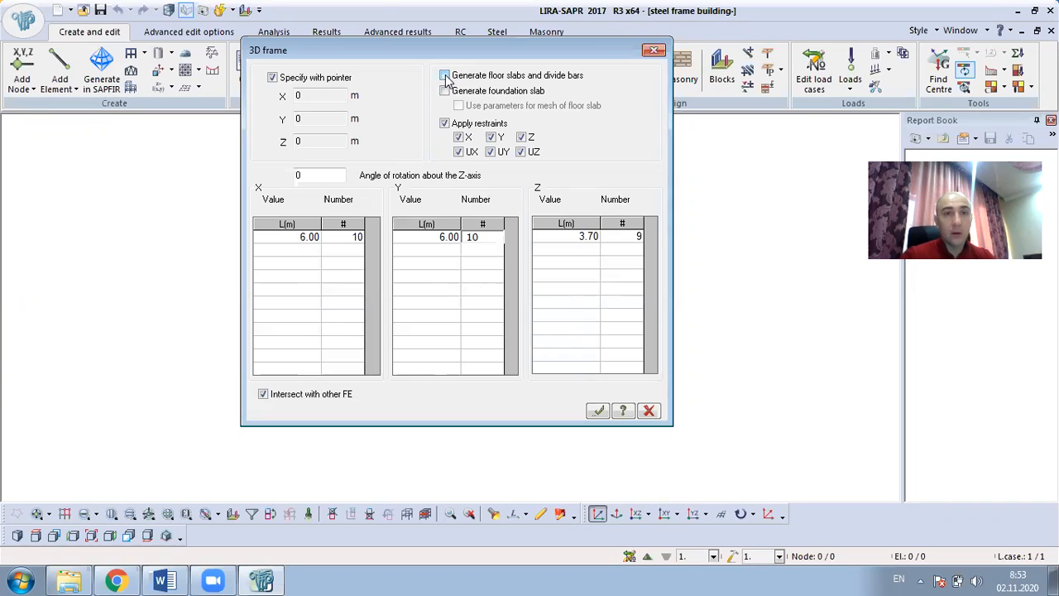
{"action": "left_click", "coordinate": [445, 75]}
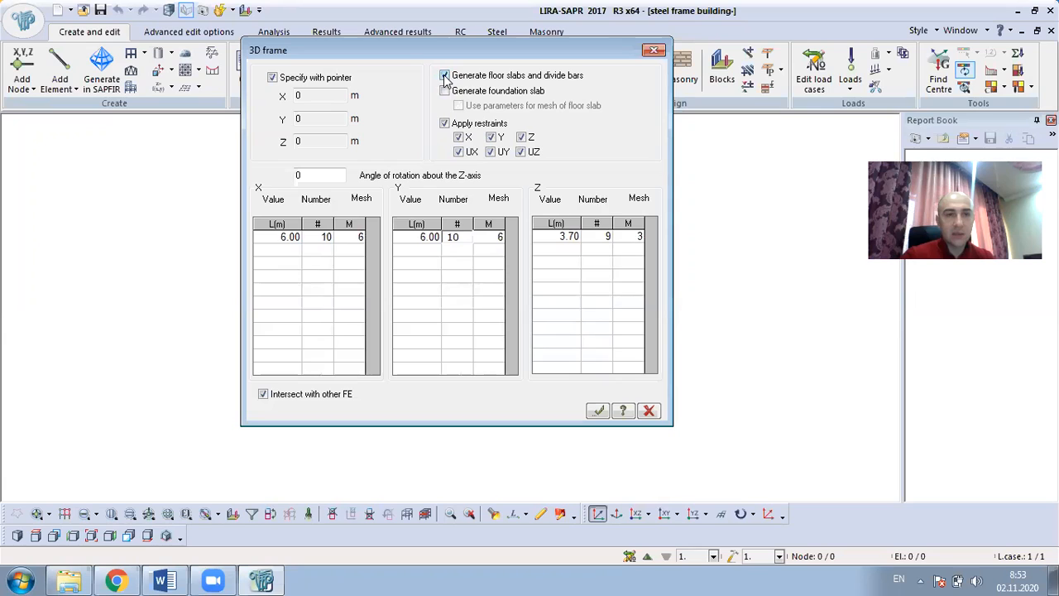
{"action": "left_click", "coordinate": [446, 75]}
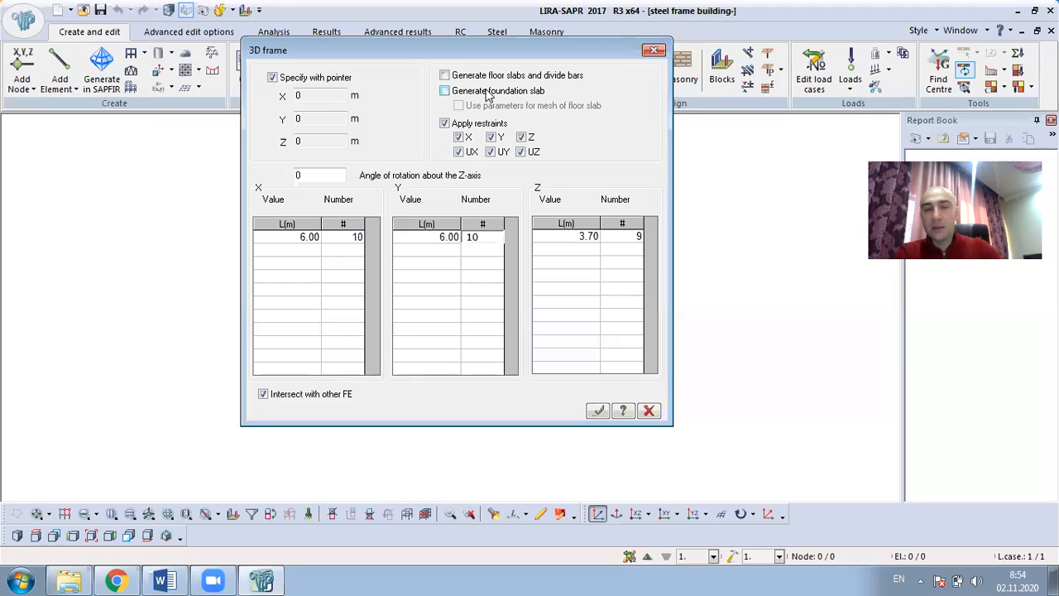
{"action": "left_click", "coordinate": [602, 414]}
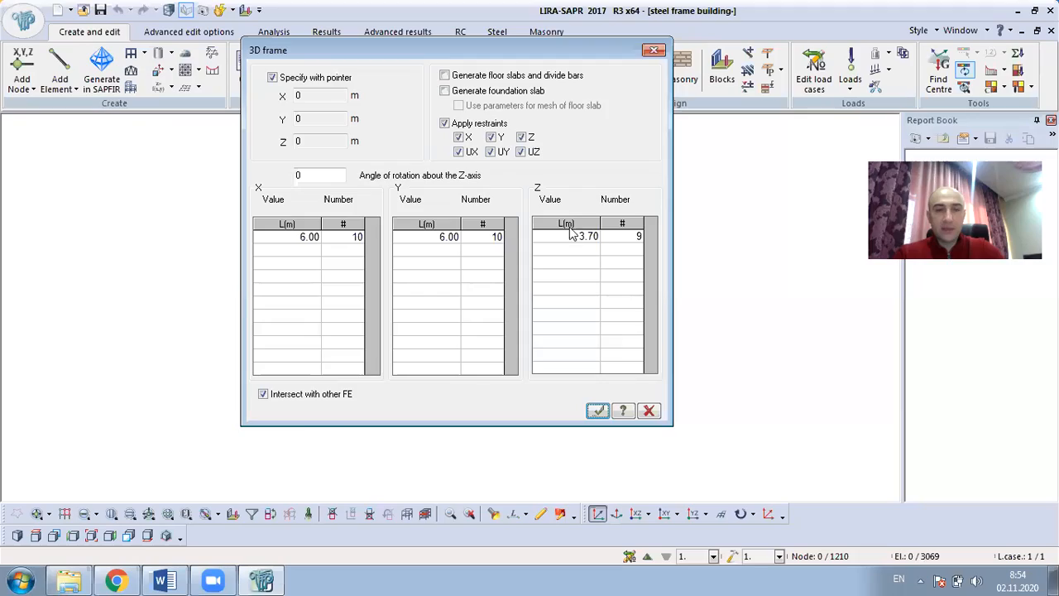
{"action": "left_click", "coordinate": [654, 49]}
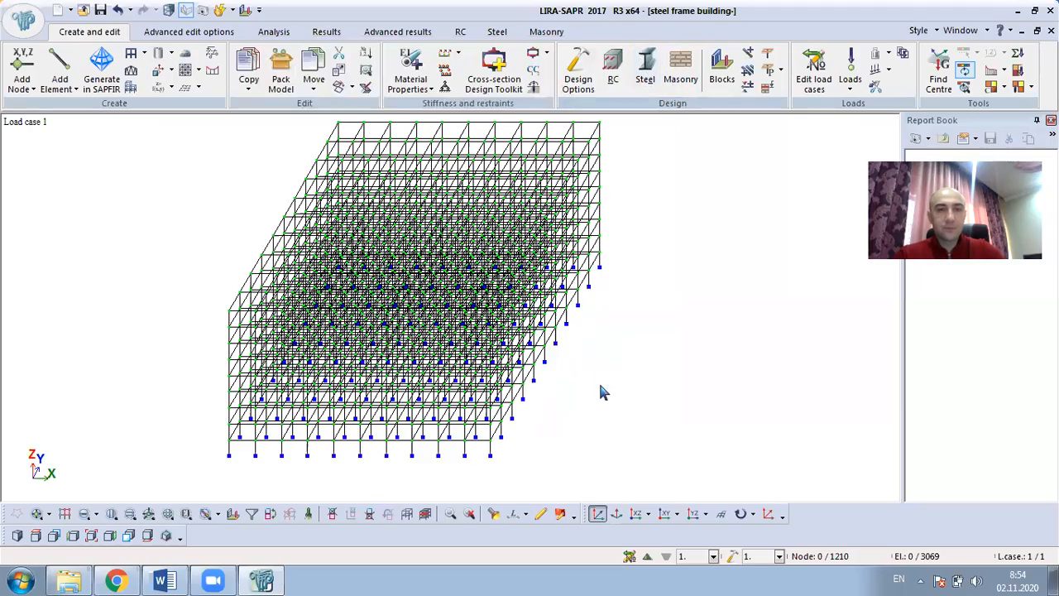
Step: Examine the generated 3D frame and its base restraints from several angles
{"action": "left_click_drag", "start_coordinate": [540, 318], "coordinate": [484, 228]}
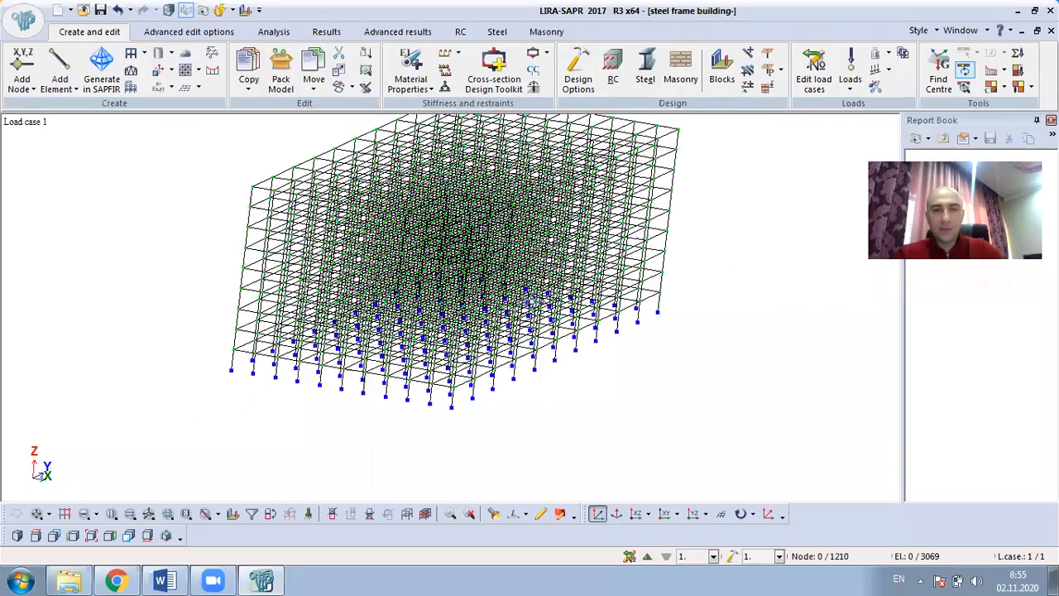
{"action": "left_click_drag", "start_coordinate": [746, 370], "coordinate": [709, 359]}
{"action": "scroll", "coordinate": [642, 301], "scroll_direction": "down", "scroll_amount": 1}
{"action": "scroll", "coordinate": [600, 326], "scroll_direction": "up", "scroll_amount": 2}
{"action": "left_click_drag", "start_coordinate": [641, 333], "coordinate": [645, 289]}
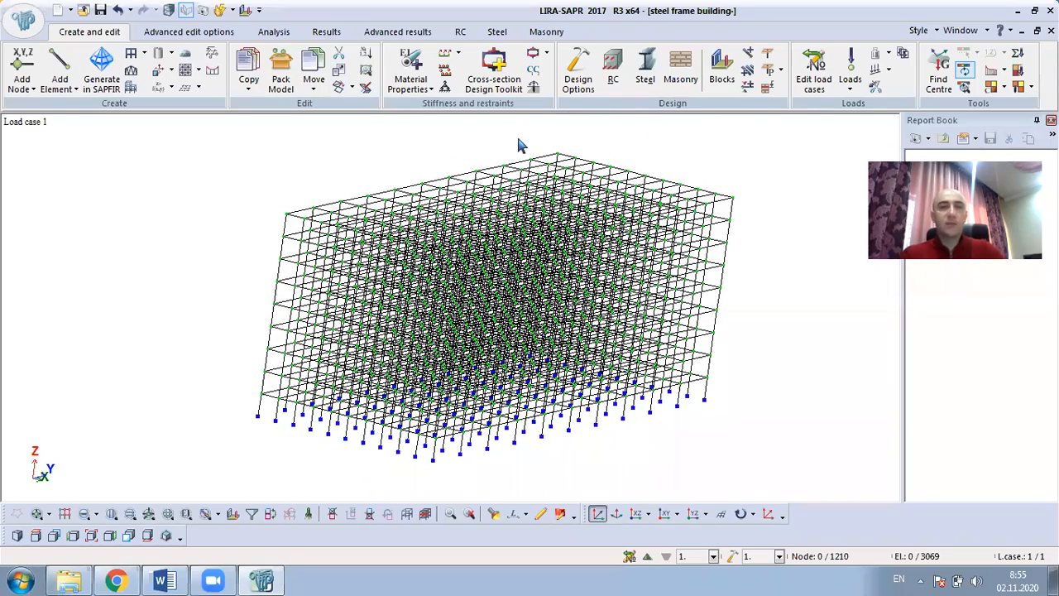
Step: Open the stiffness and materials settings and move the dialog aside so the frame model stays in view
{"action": "left_click", "coordinate": [430, 89]}
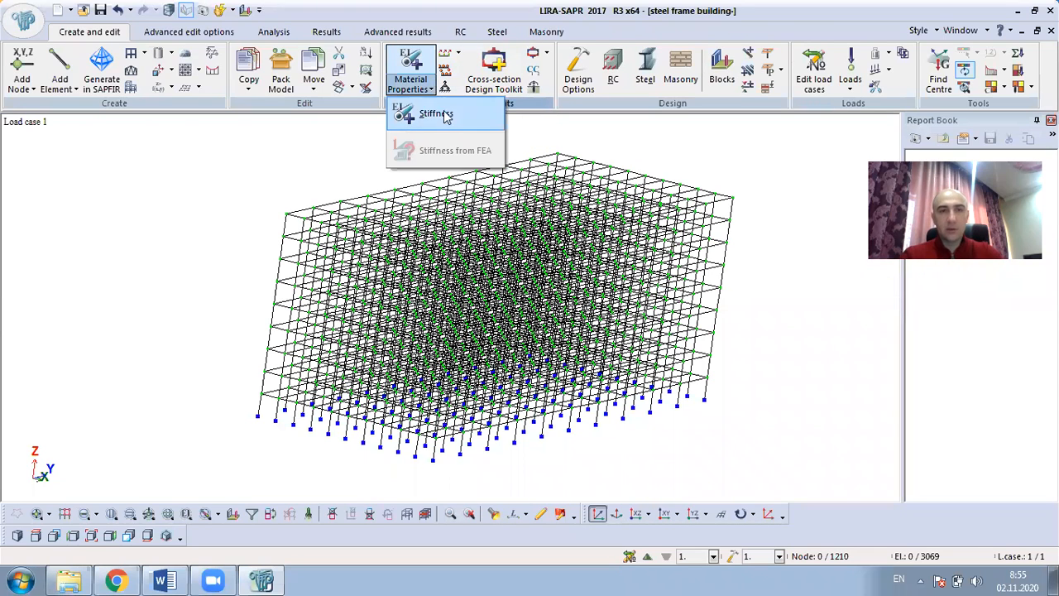
{"action": "left_click", "coordinate": [436, 108]}
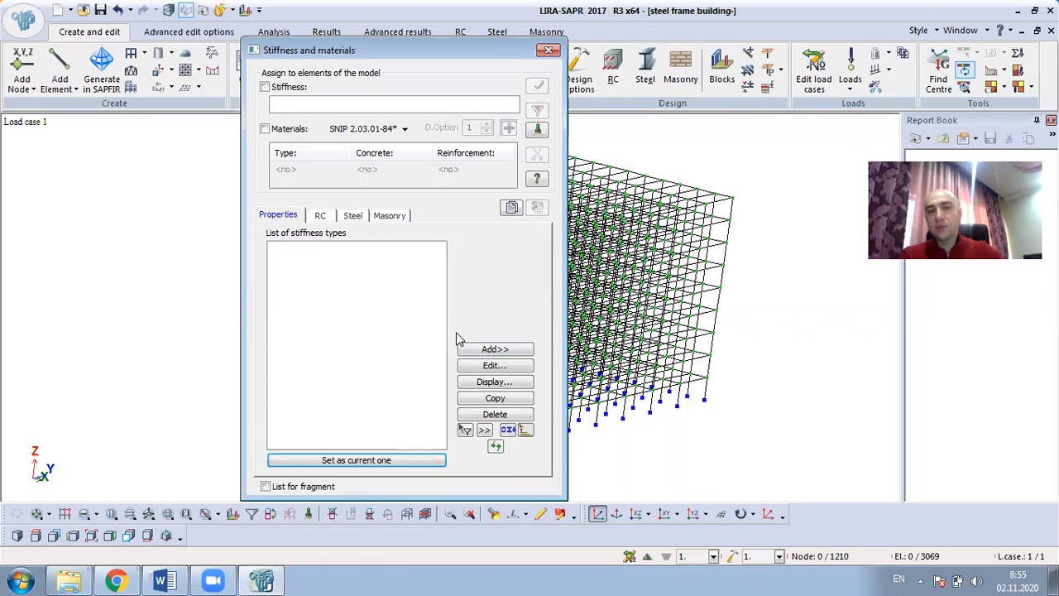
{"action": "left_click_drag", "start_coordinate": [450, 48], "coordinate": [326, 28]}
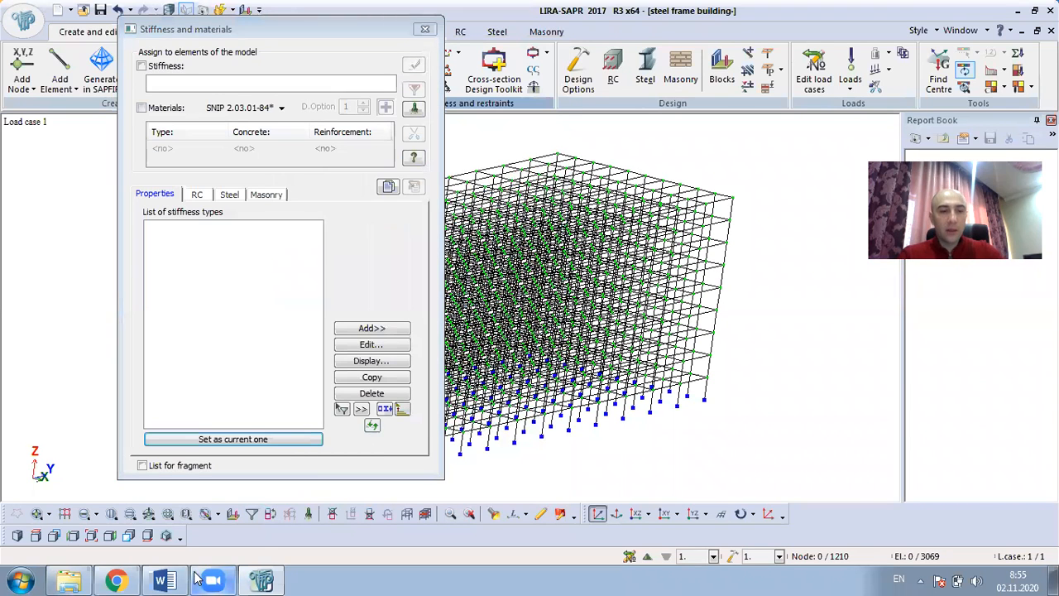
Step: Switch to the Word assignment and review the variant's foundation, column, beam and steel grade data in the tables
{"action": "left_click", "coordinate": [164, 581]}
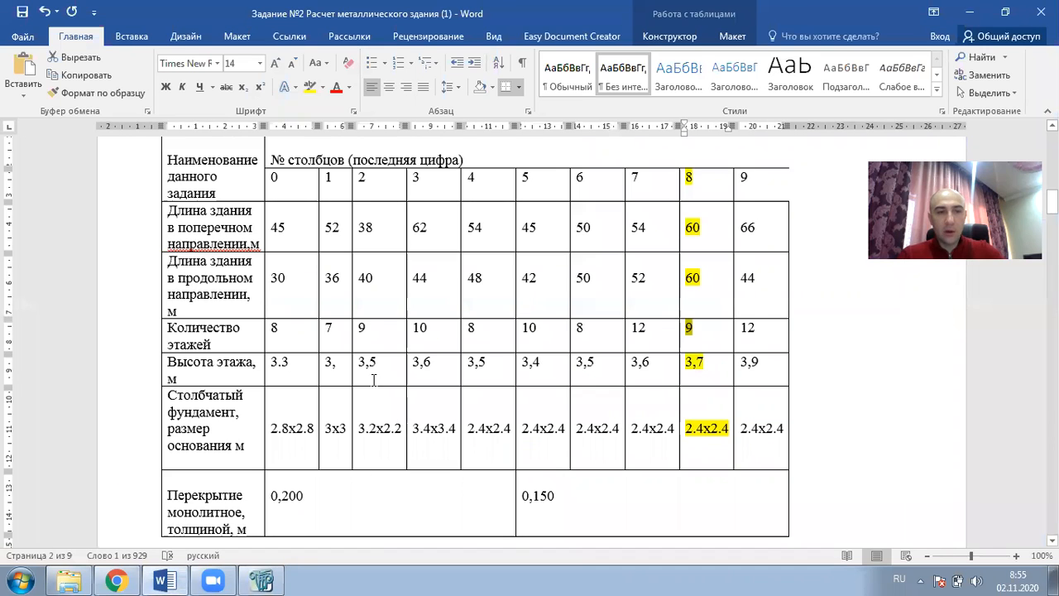
{"action": "scroll", "coordinate": [383, 392], "scroll_direction": "down", "scroll_amount": 4}
{"action": "scroll", "coordinate": [383, 392], "scroll_direction": "up", "scroll_amount": 10}
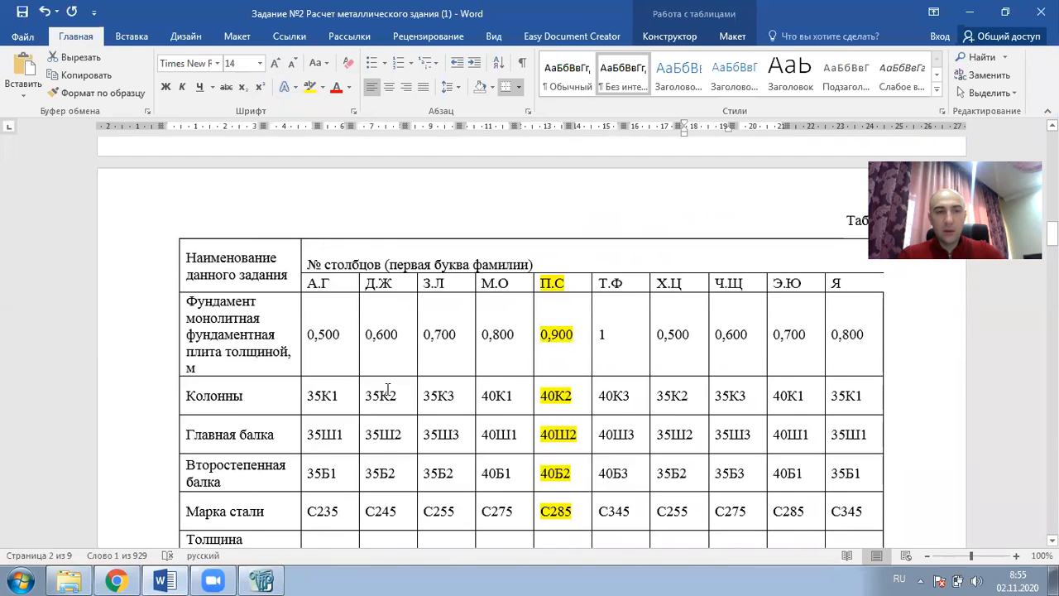
{"action": "scroll", "coordinate": [387, 395], "scroll_direction": "down", "scroll_amount": 2}
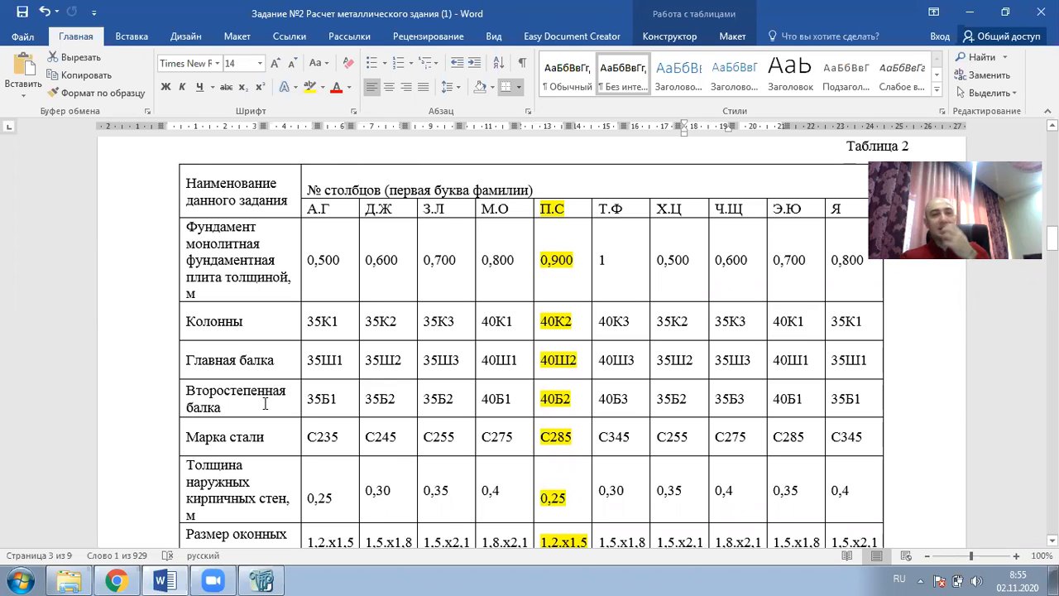
{"action": "scroll", "coordinate": [284, 400], "scroll_direction": "up", "scroll_amount": 2}
{"action": "scroll", "coordinate": [284, 401], "scroll_direction": "up", "scroll_amount": 8}
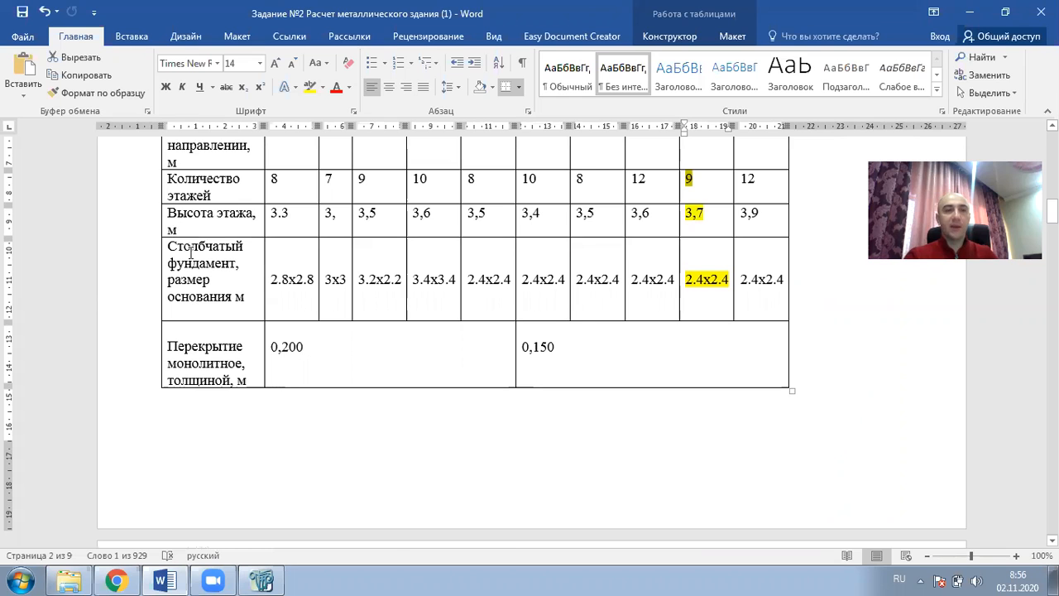
{"action": "left_click_drag", "start_coordinate": [201, 252], "coordinate": [239, 299]}
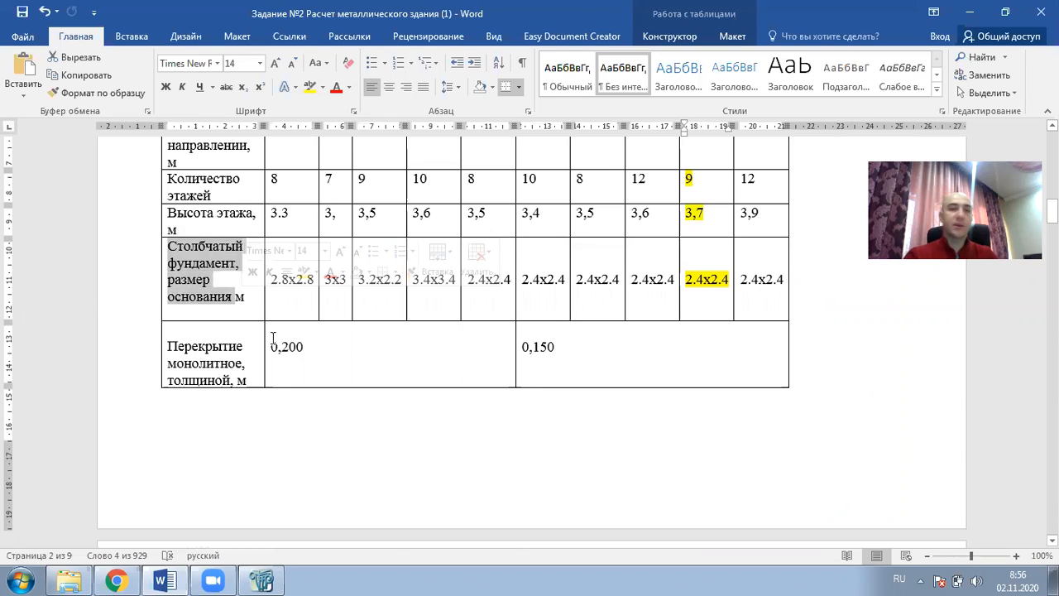
{"action": "scroll", "coordinate": [331, 346], "scroll_direction": "down", "scroll_amount": 9}
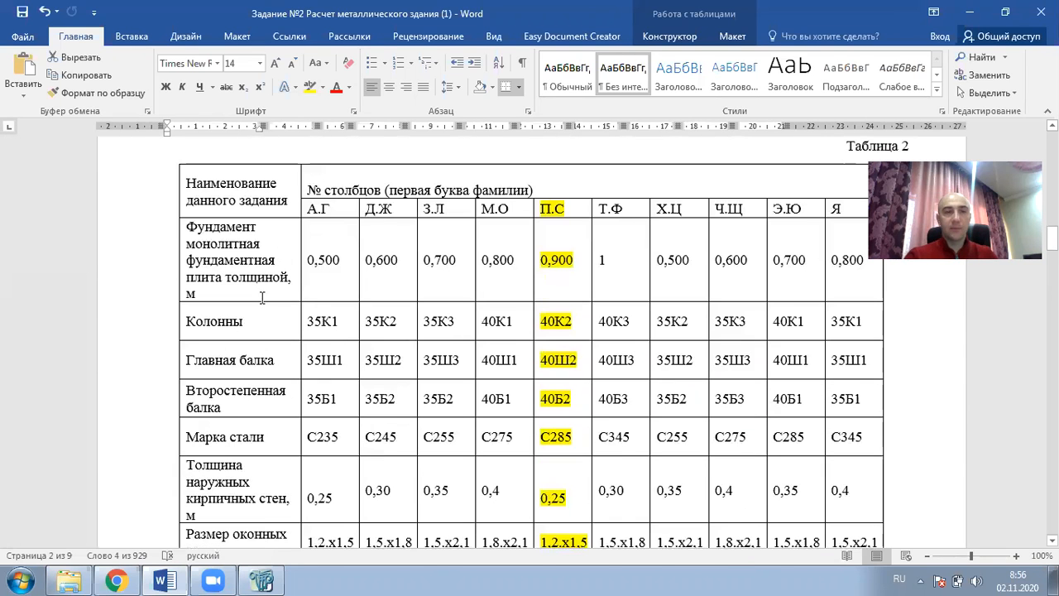
{"action": "left_click_drag", "start_coordinate": [332, 326], "coordinate": [539, 327]}
{"action": "left_click", "coordinate": [571, 334]}
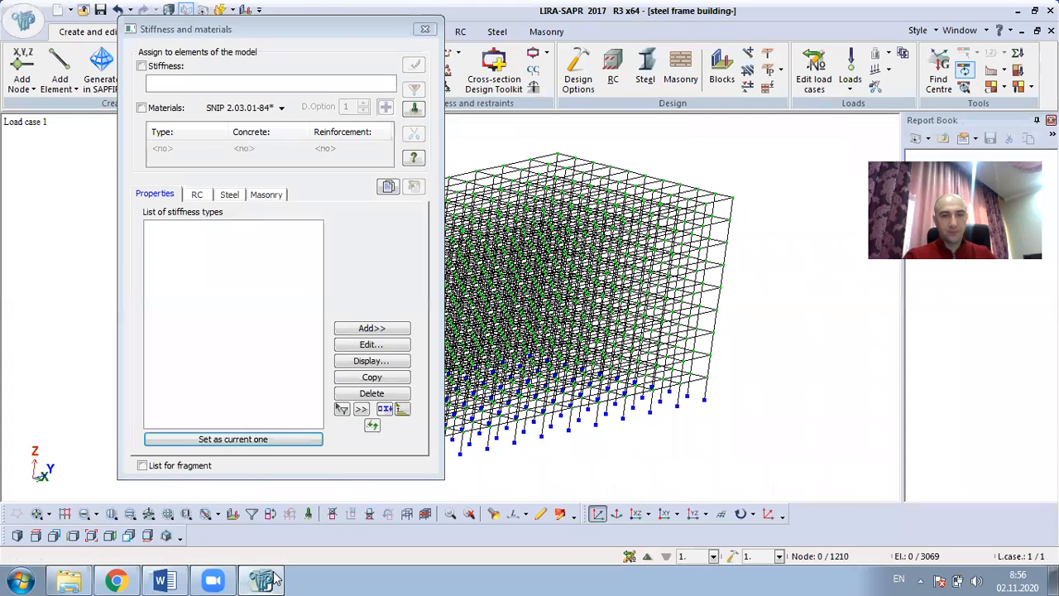
Step: Switch back to LIRA-SAPR and add a new stiffness using the I-section from the database of steel sections
{"action": "left_click", "coordinate": [263, 579]}
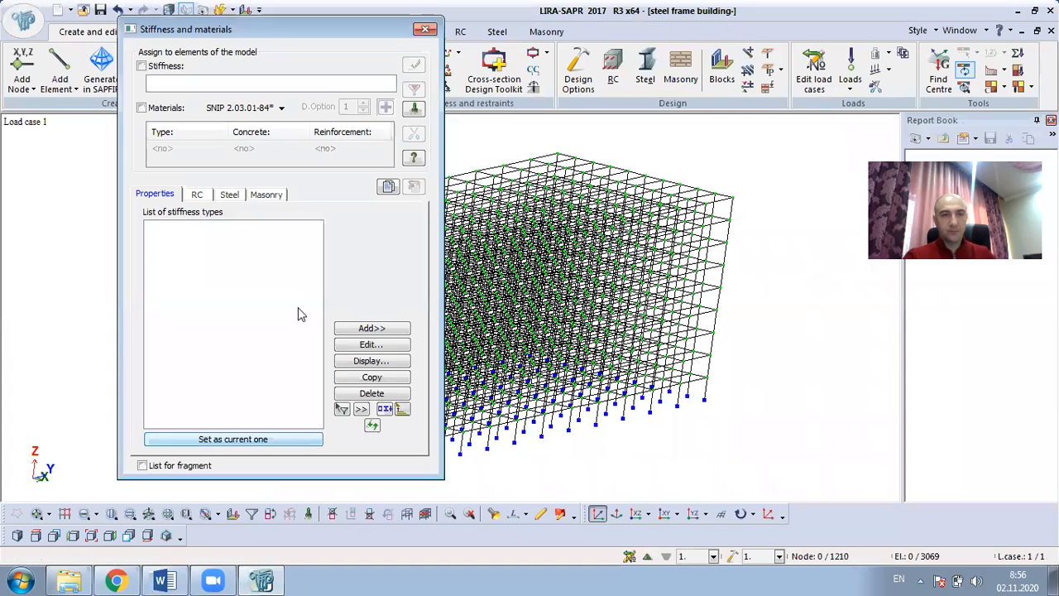
{"action": "left_click", "coordinate": [380, 331]}
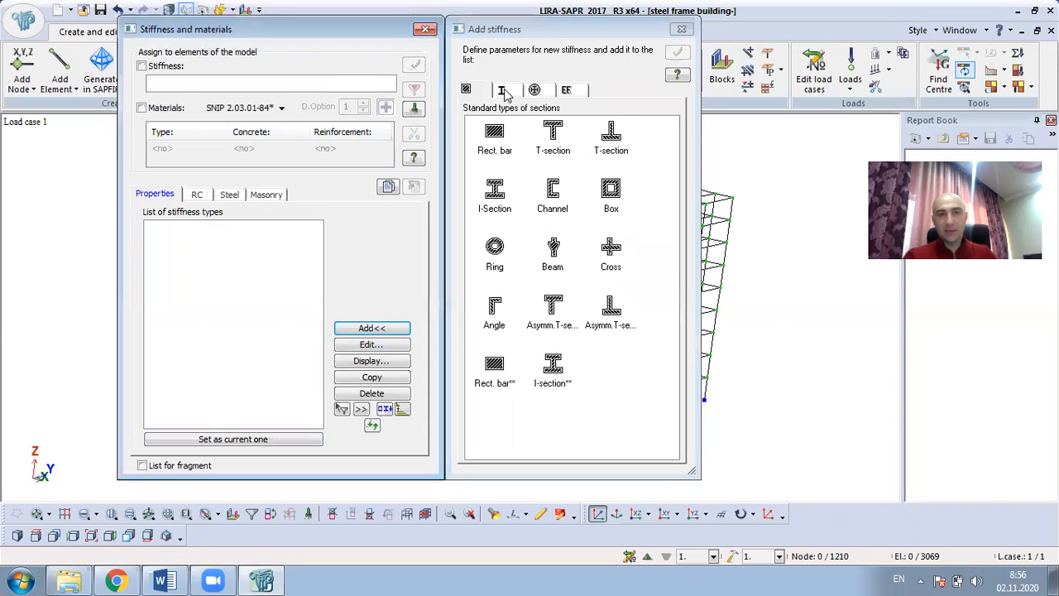
{"action": "left_click", "coordinate": [499, 92]}
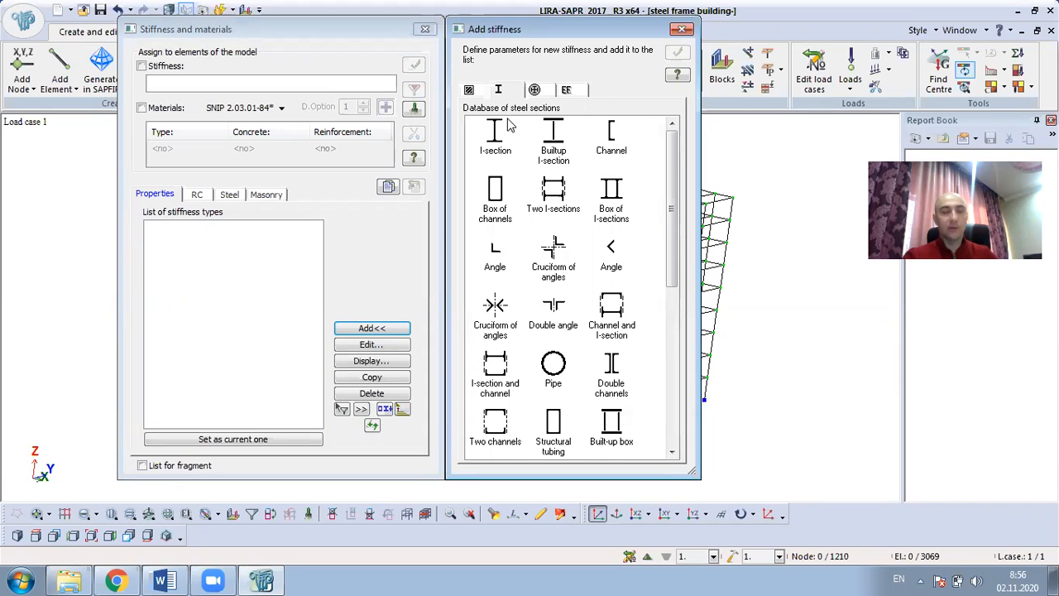
{"action": "left_click", "coordinate": [444, 282]}
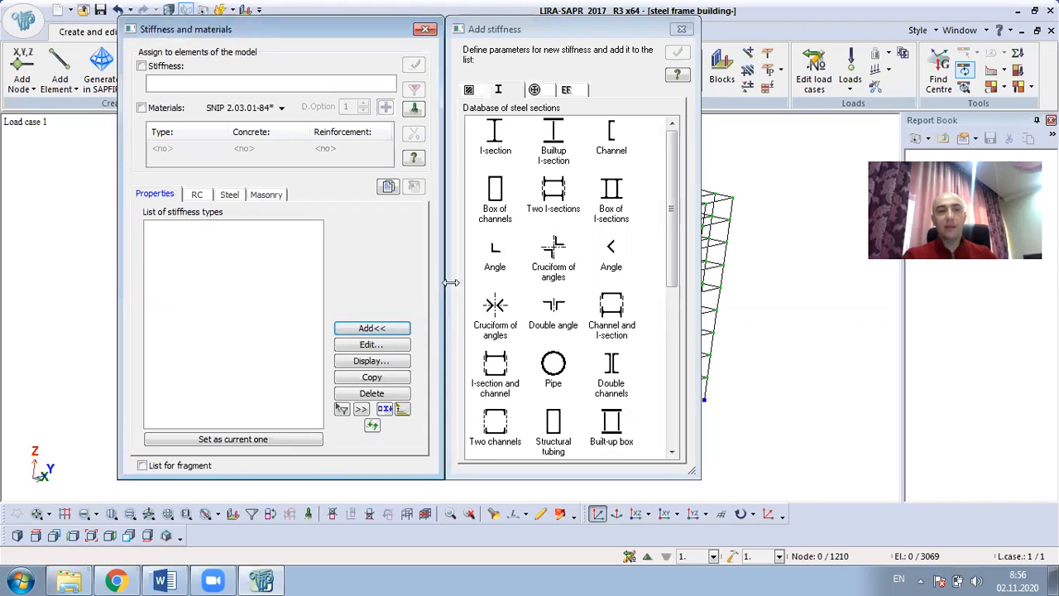
{"action": "left_click", "coordinate": [497, 143]}
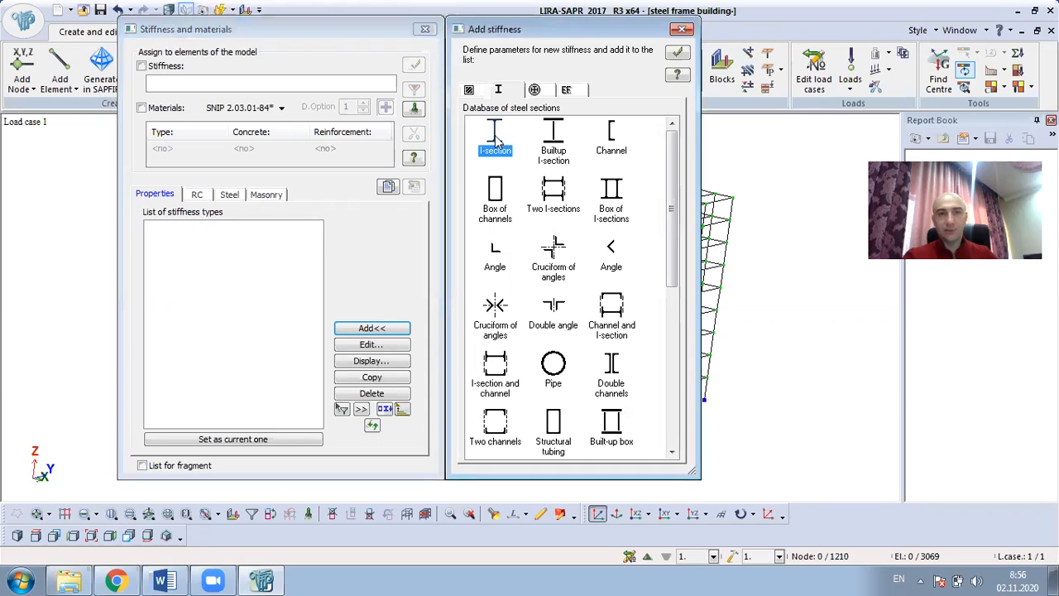
{"action": "double_click", "coordinate": [495, 137]}
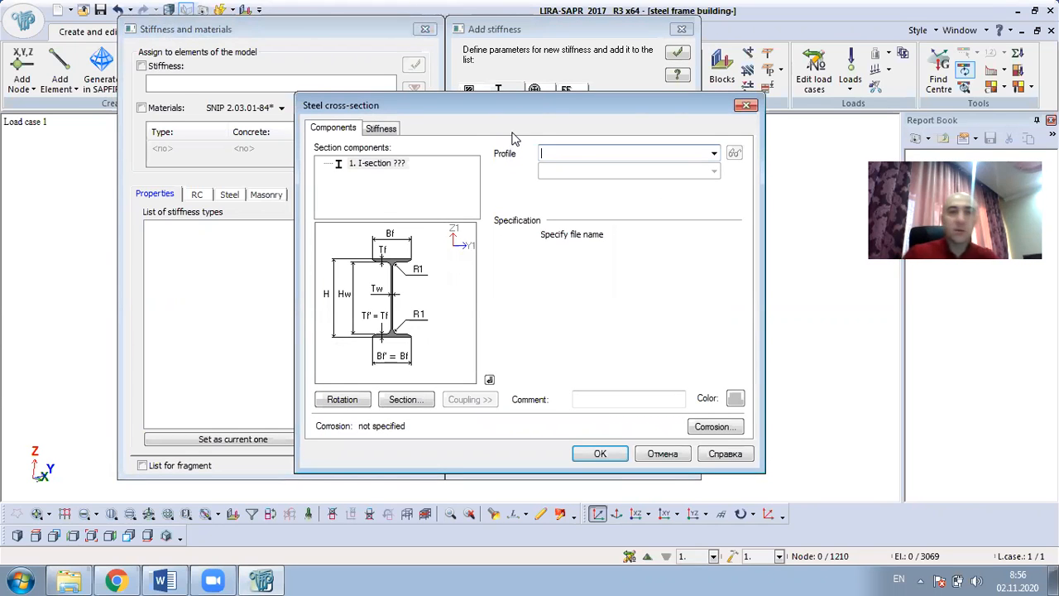
Step: Define the I-section with the type К column profile file DV-K.profiles.srt, size 40К2 and comment "Column", and add it to the stiffness list
{"action": "left_click", "coordinate": [715, 154]}
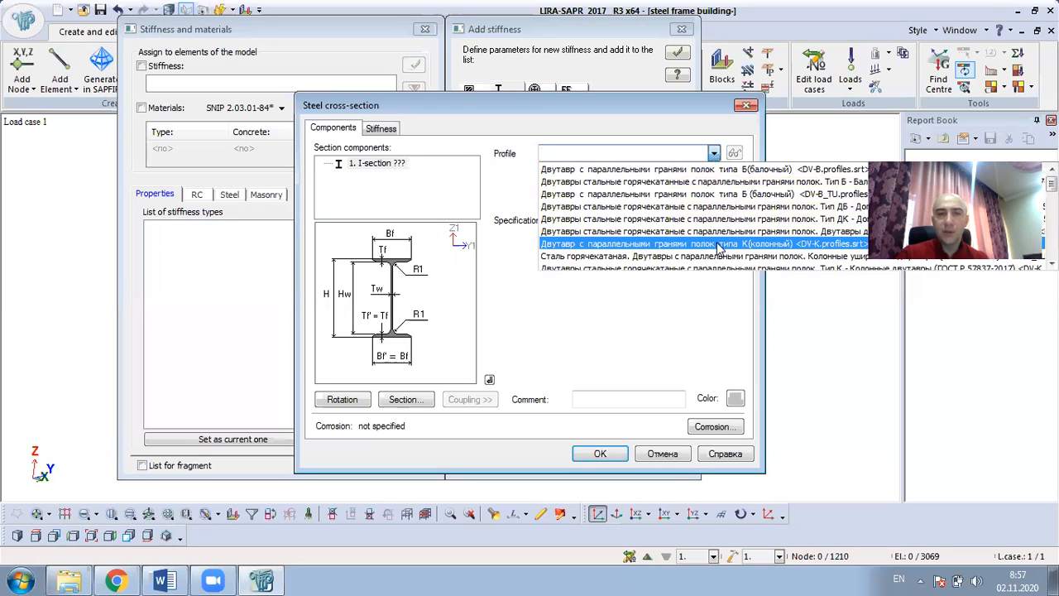
{"action": "left_click", "coordinate": [762, 248]}
{"action": "left_click", "coordinate": [715, 173]}
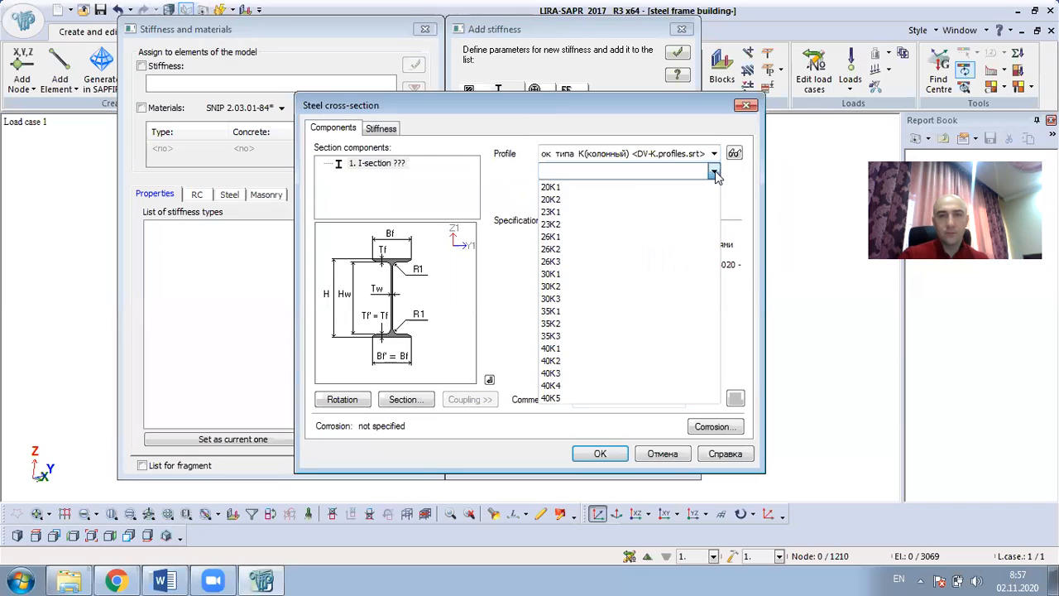
{"action": "left_click", "coordinate": [573, 360]}
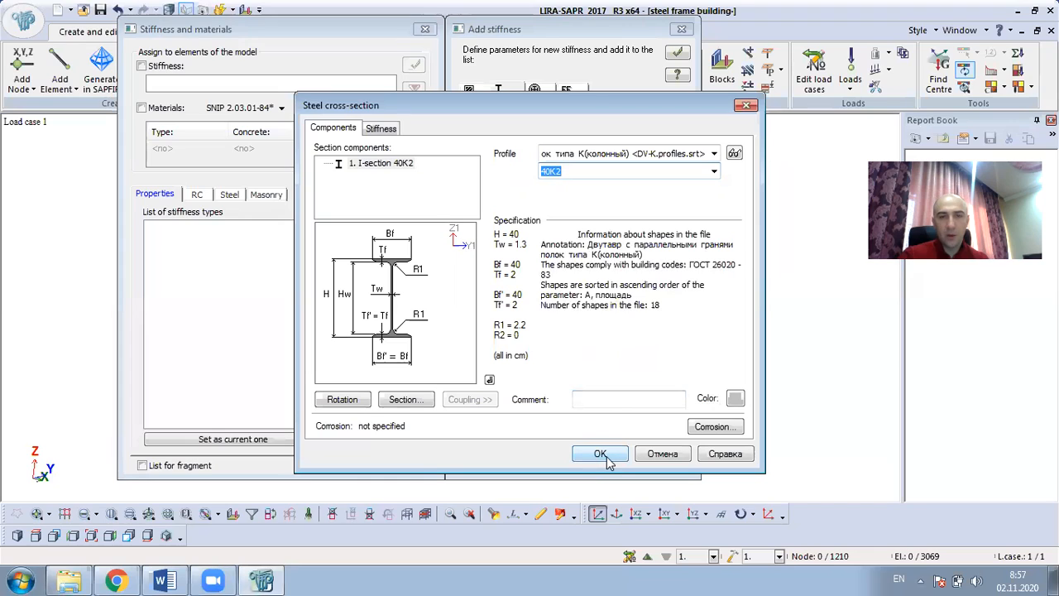
{"action": "left_click", "coordinate": [625, 395]}
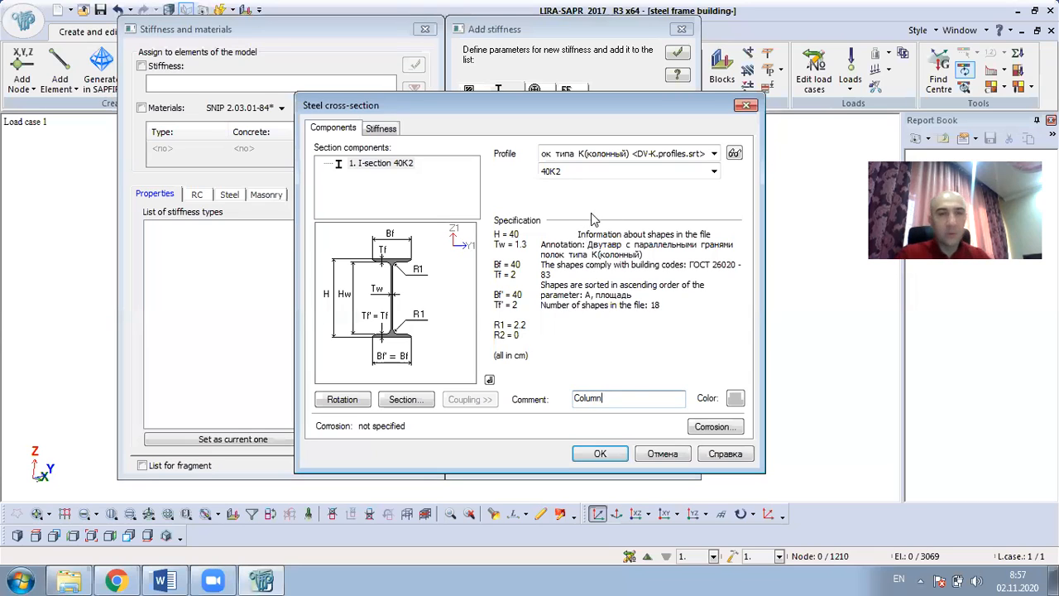
{"action": "left_click", "coordinate": [600, 454]}
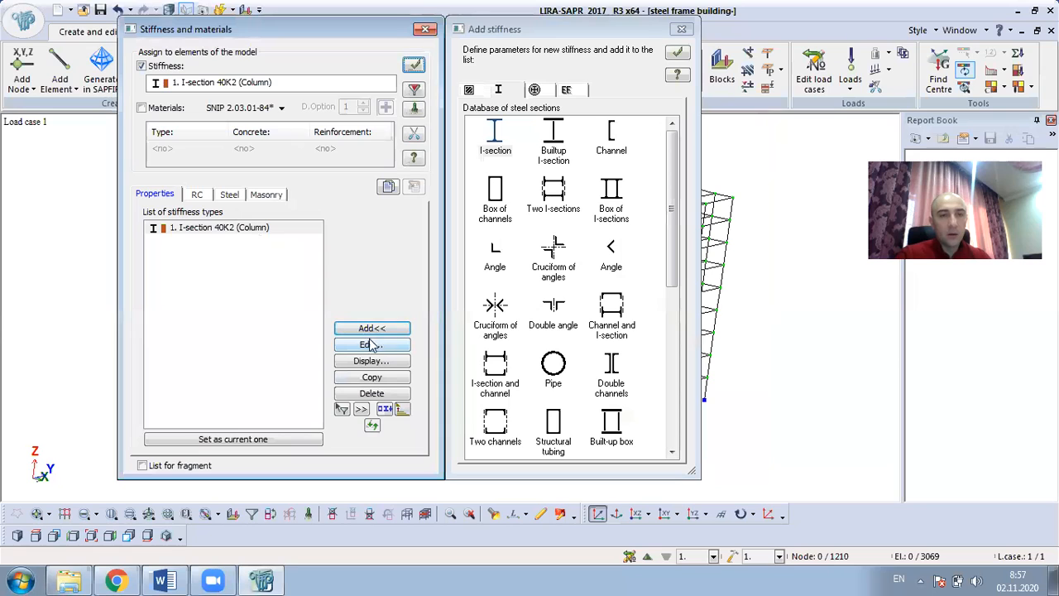
Step: Add a second steel I-section and set its profile file to the type Б beams of DV-B_GOSTR-57837-2017.profiles.srt
{"action": "double_click", "coordinate": [503, 142]}
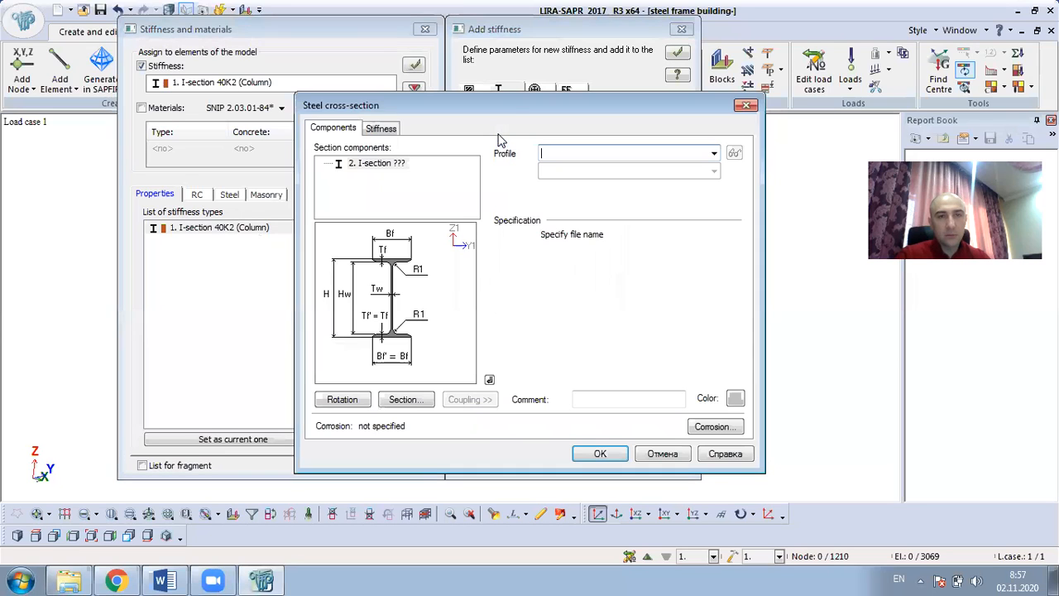
{"action": "left_click_drag", "start_coordinate": [499, 113], "coordinate": [541, 120]}
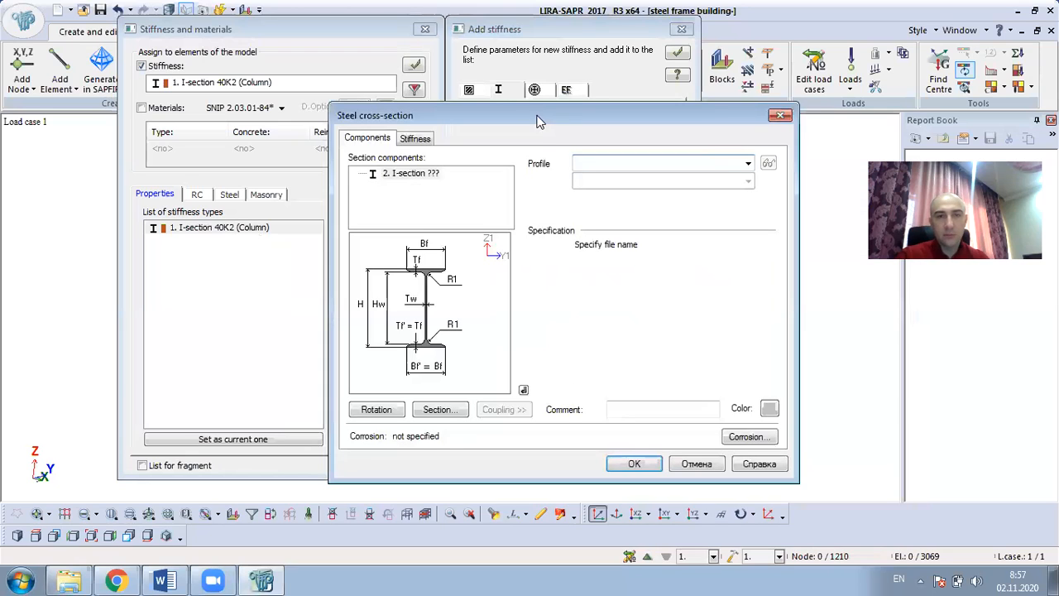
{"action": "left_click", "coordinate": [747, 164]}
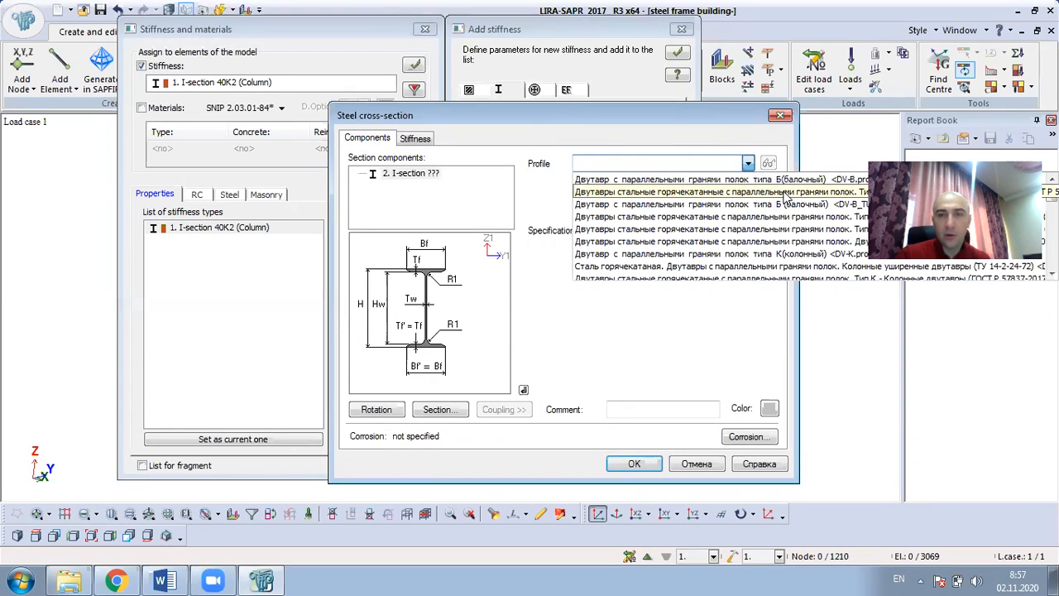
{"action": "left_click", "coordinate": [787, 192]}
{"action": "left_click", "coordinate": [748, 183]}
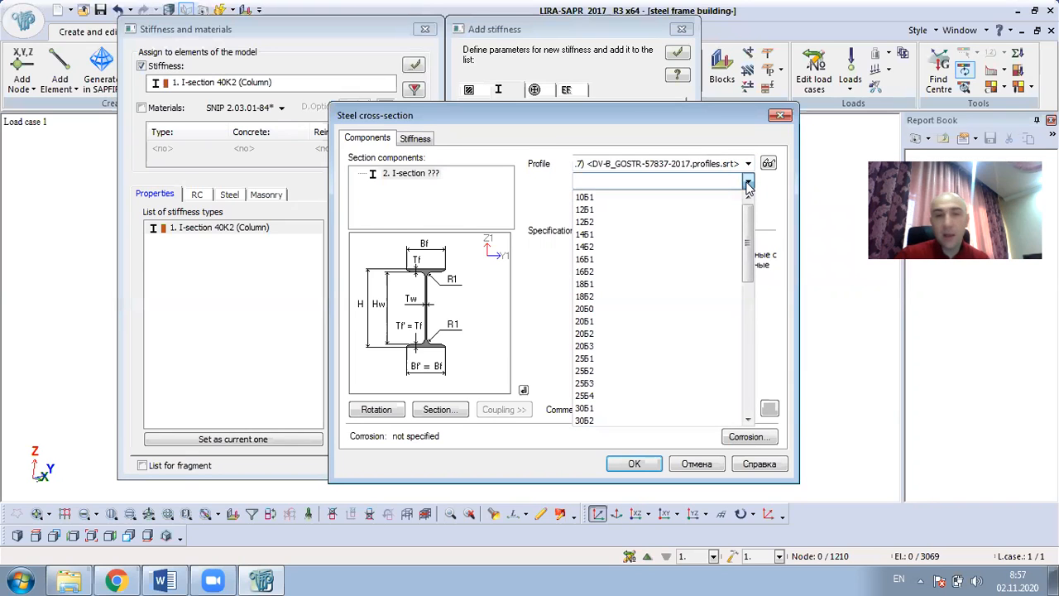
Step: Check the main and secondary beam profiles in the Word assignment table against the section sizes available in LIRA-SAPR
{"action": "left_click", "coordinate": [165, 581]}
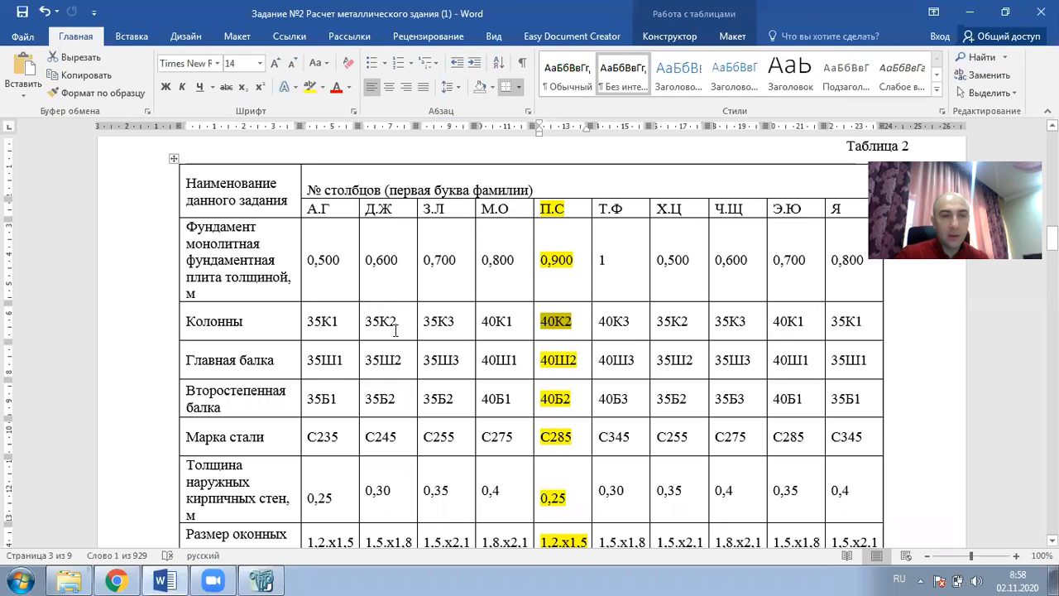
{"action": "left_click_drag", "start_coordinate": [579, 361], "coordinate": [539, 361]}
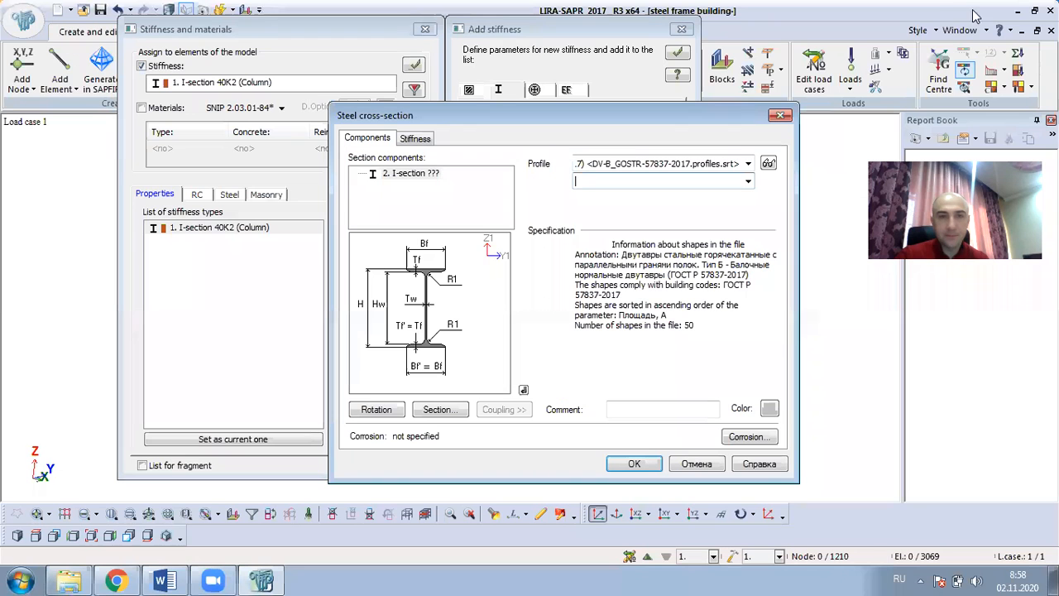
{"action": "left_click", "coordinate": [970, 13]}
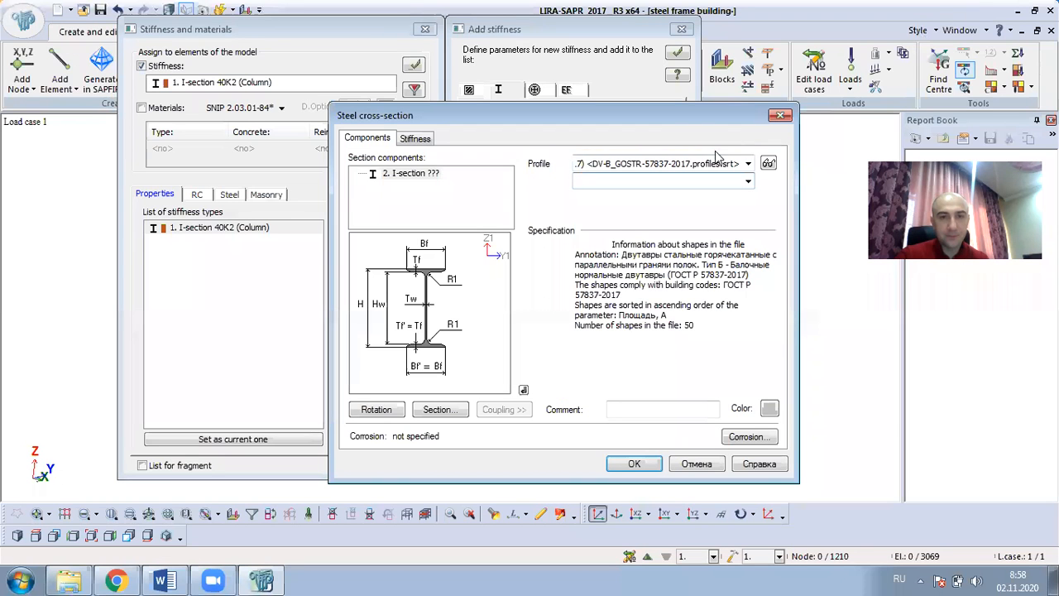
{"action": "left_click", "coordinate": [748, 183]}
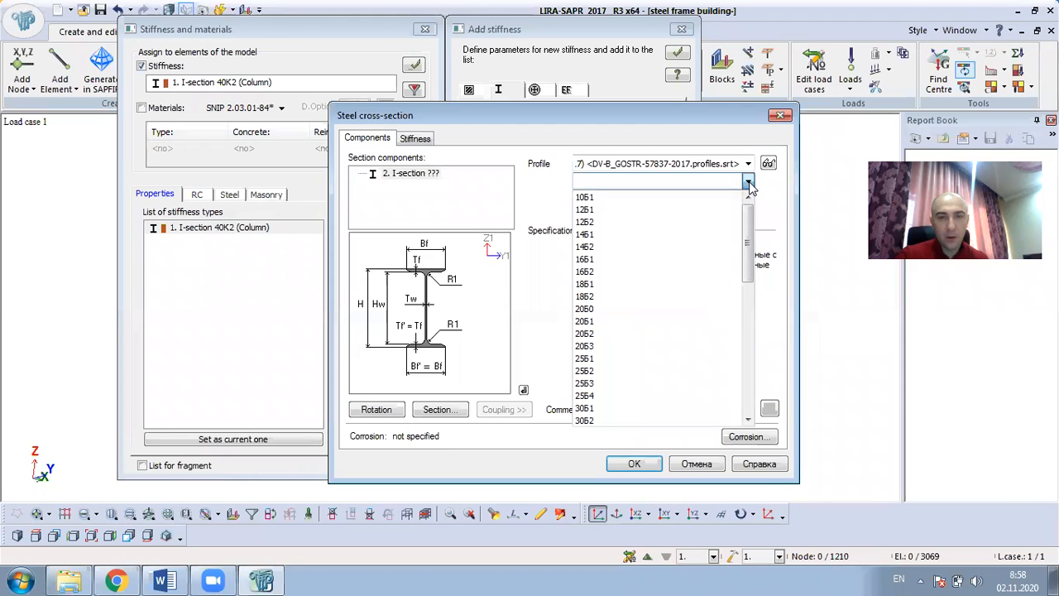
{"action": "left_click", "coordinate": [748, 182]}
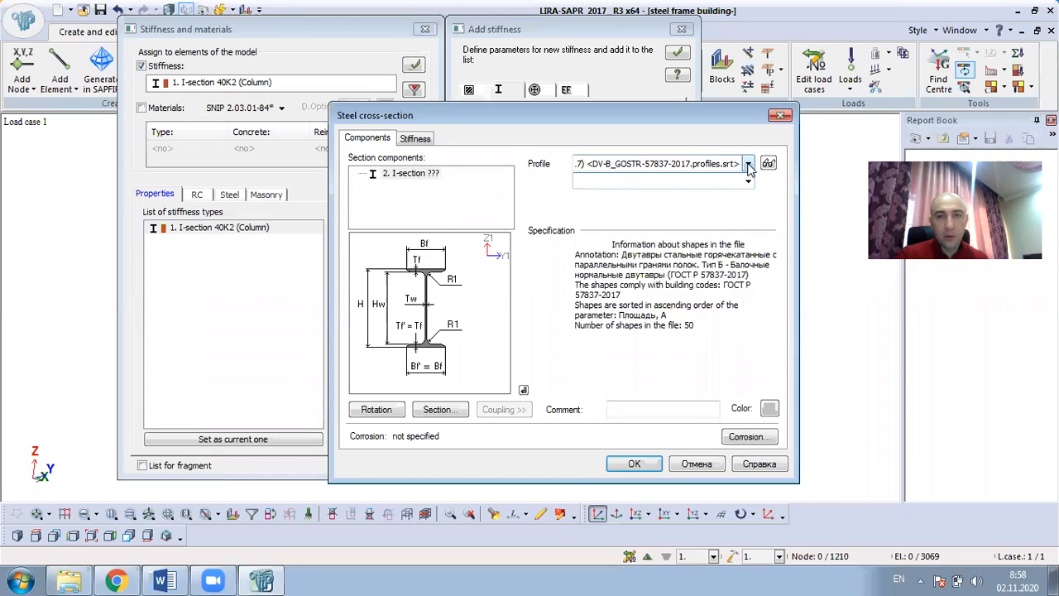
{"action": "left_click", "coordinate": [748, 164]}
{"action": "left_click", "coordinate": [748, 165]}
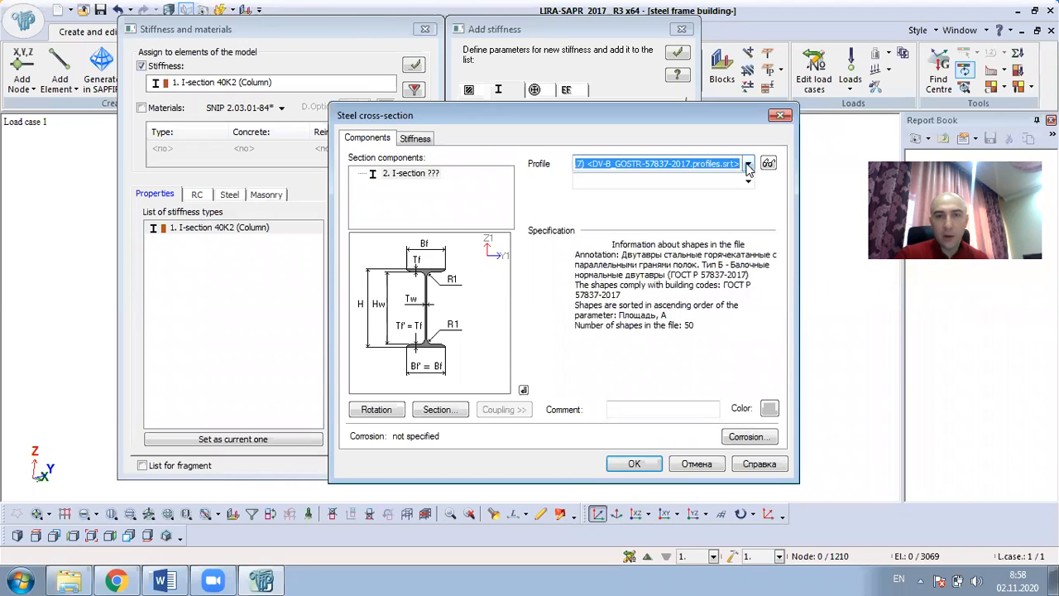
{"action": "left_click", "coordinate": [166, 581]}
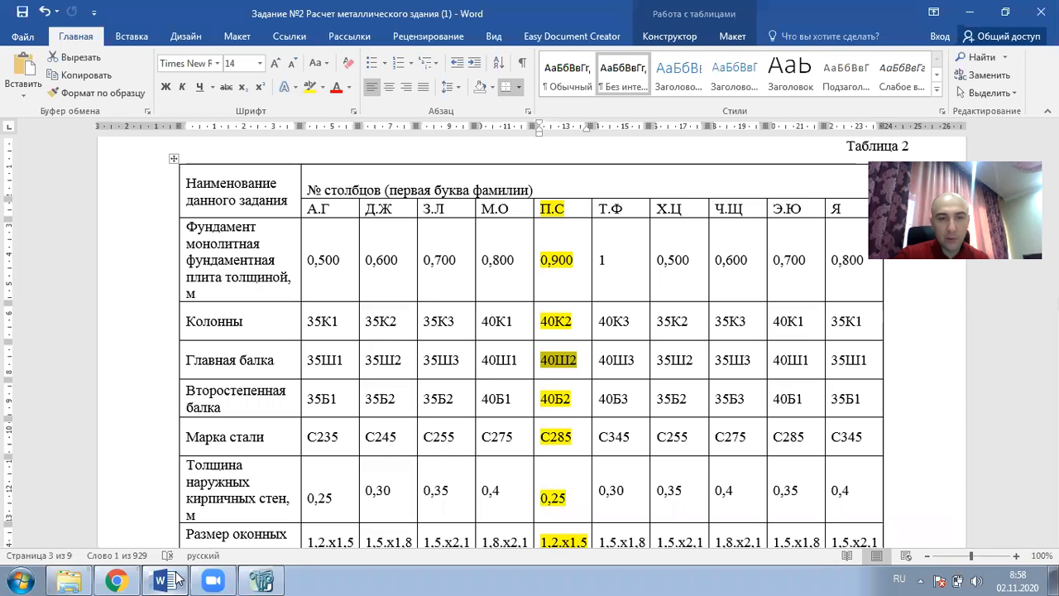
{"action": "left_click", "coordinate": [178, 579]}
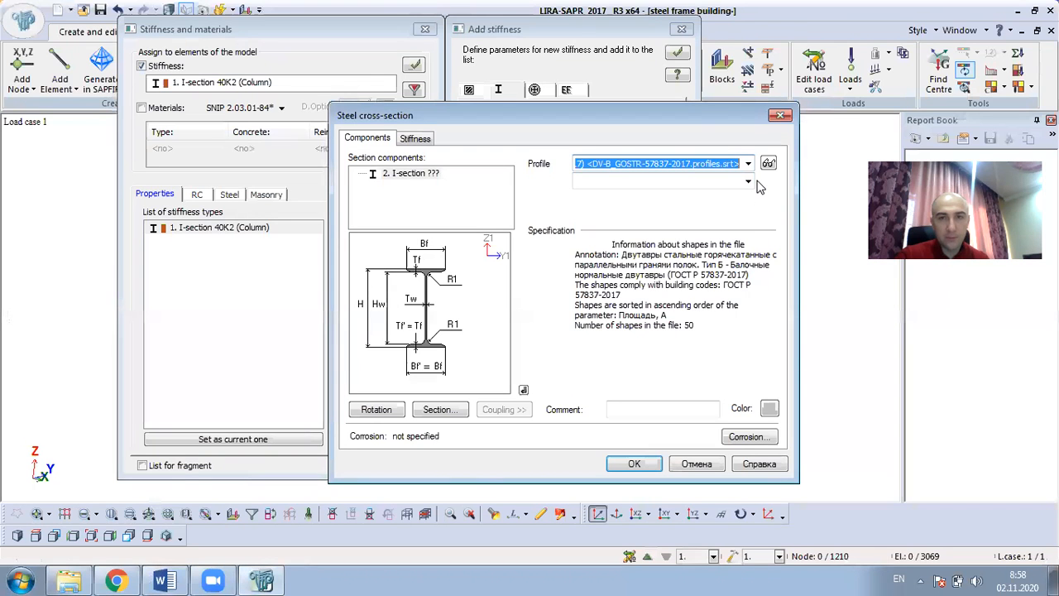
Step: Set the second I-section's size to 40Б2 with the comment "Secondary beam" and add it to the stiffness list
{"action": "left_click", "coordinate": [749, 182]}
{"action": "scroll", "coordinate": [621, 409], "scroll_direction": "down", "scroll_amount": 4}
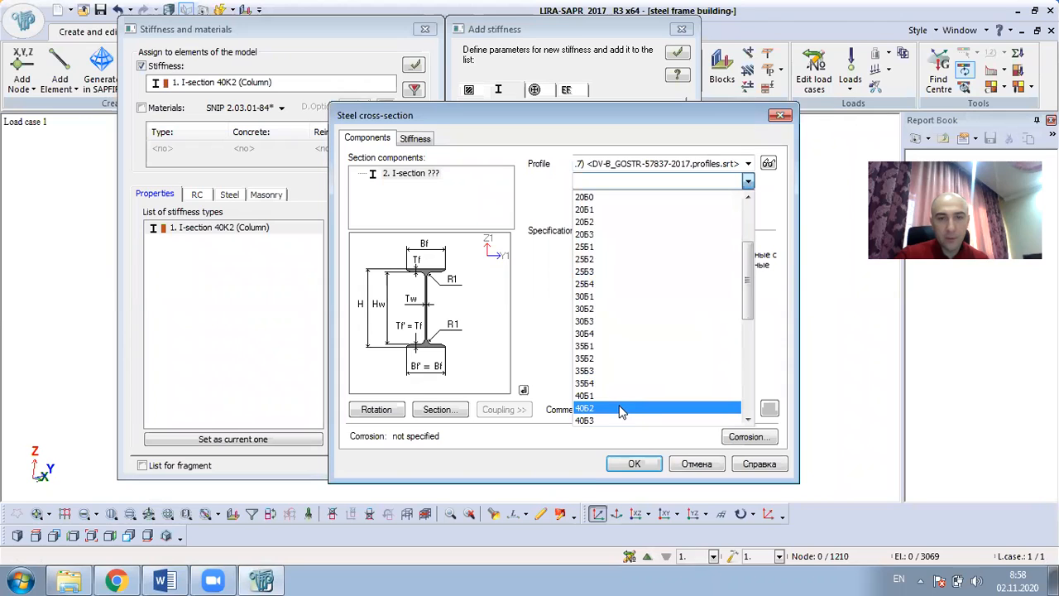
{"action": "left_click", "coordinate": [614, 371]}
{"action": "left_click", "coordinate": [647, 407]}
{"action": "type", "text": "Secon"}
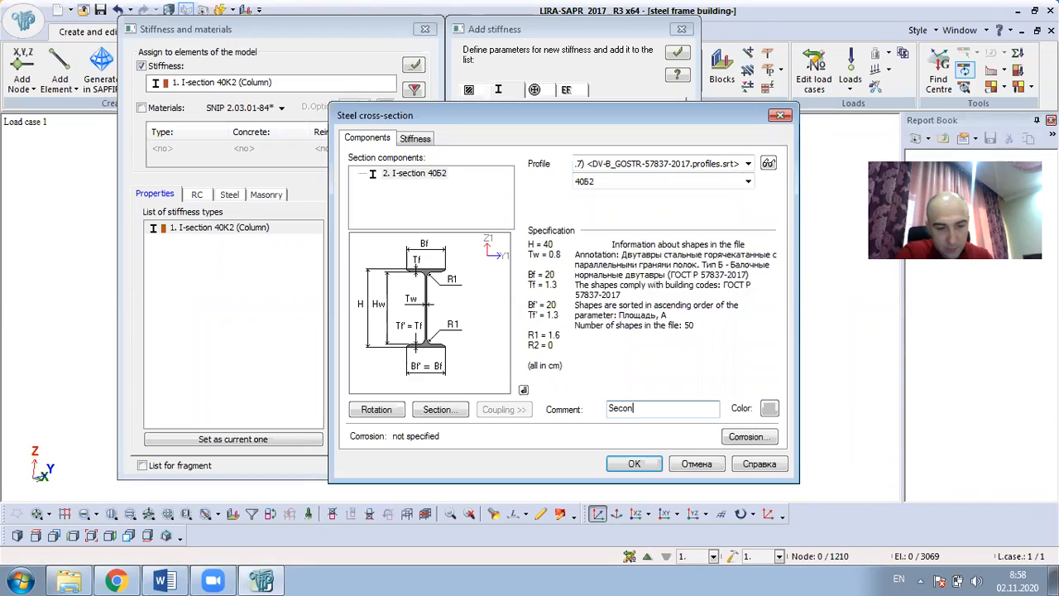
{"action": "type", "text": "dary beam"}
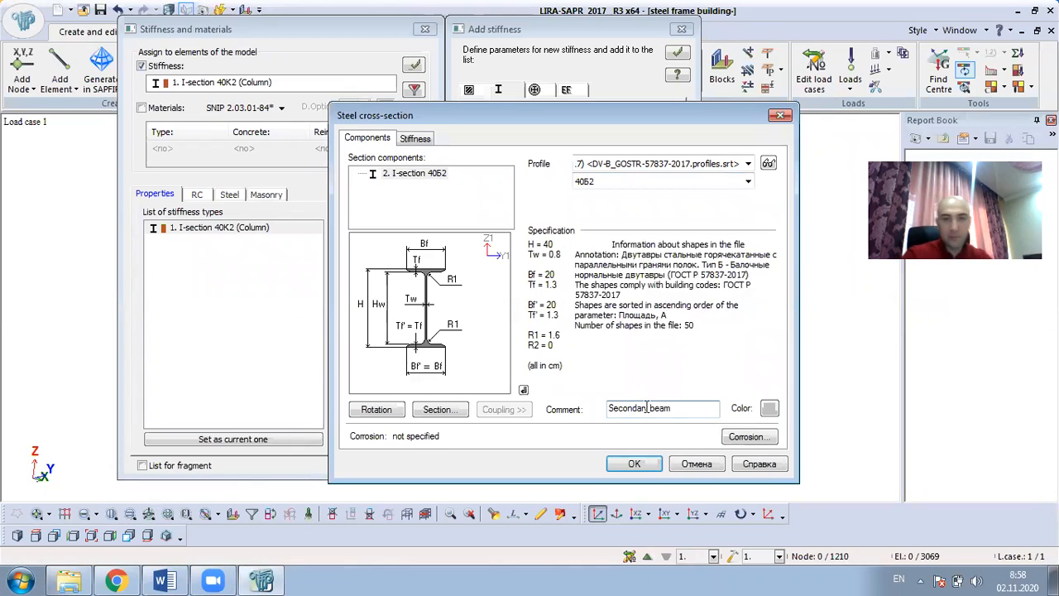
{"action": "left_click", "coordinate": [633, 464]}
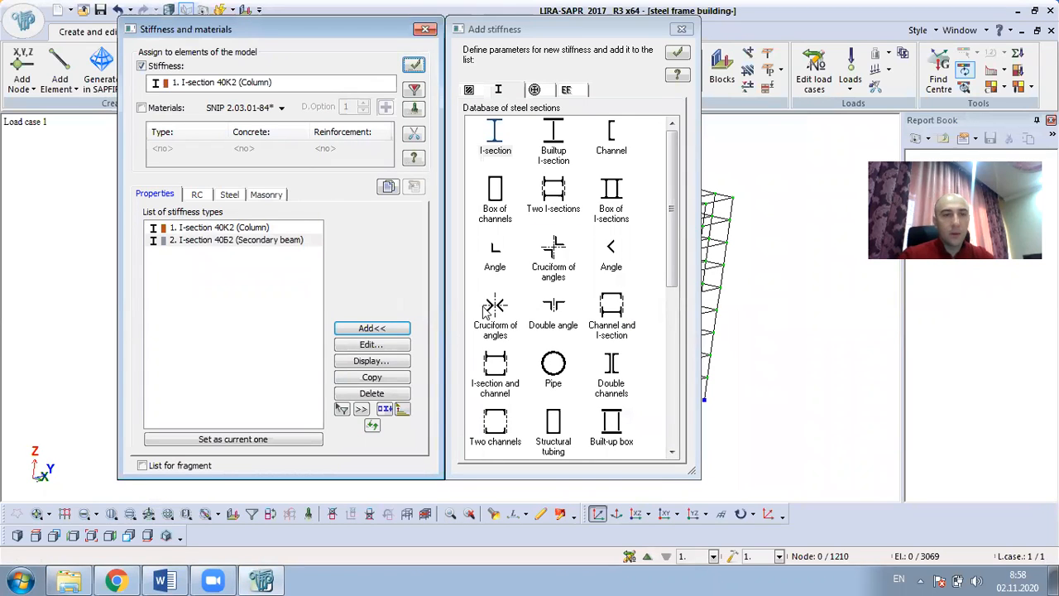
Step: Add a third steel I-section and set its profile file to the type Ш wide-flange beams of DV-SH_GOSTR-57837-2017.profiles.srt
{"action": "double_click", "coordinate": [495, 141]}
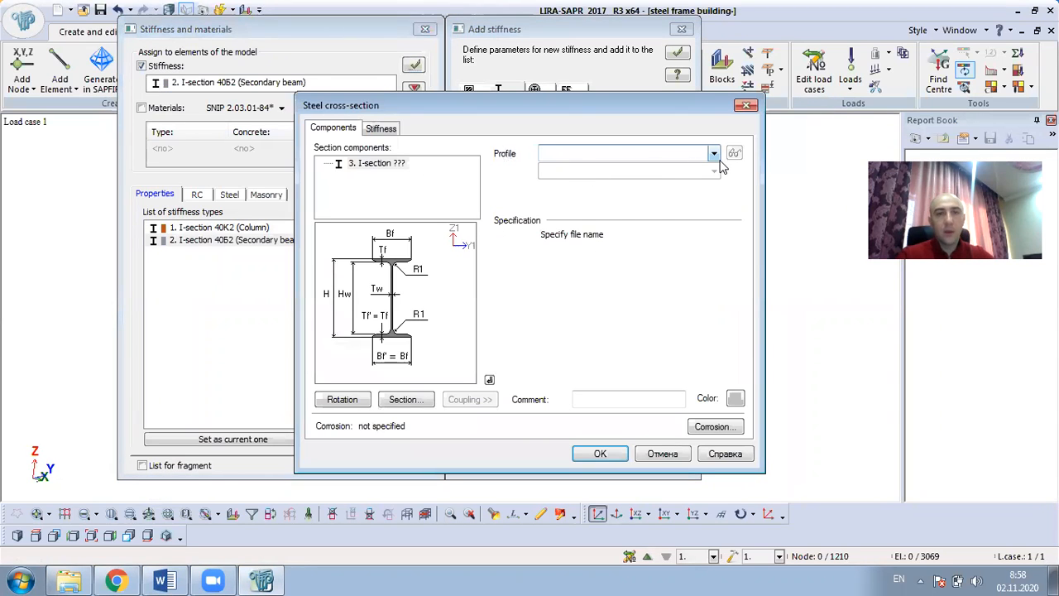
{"action": "left_click", "coordinate": [713, 154]}
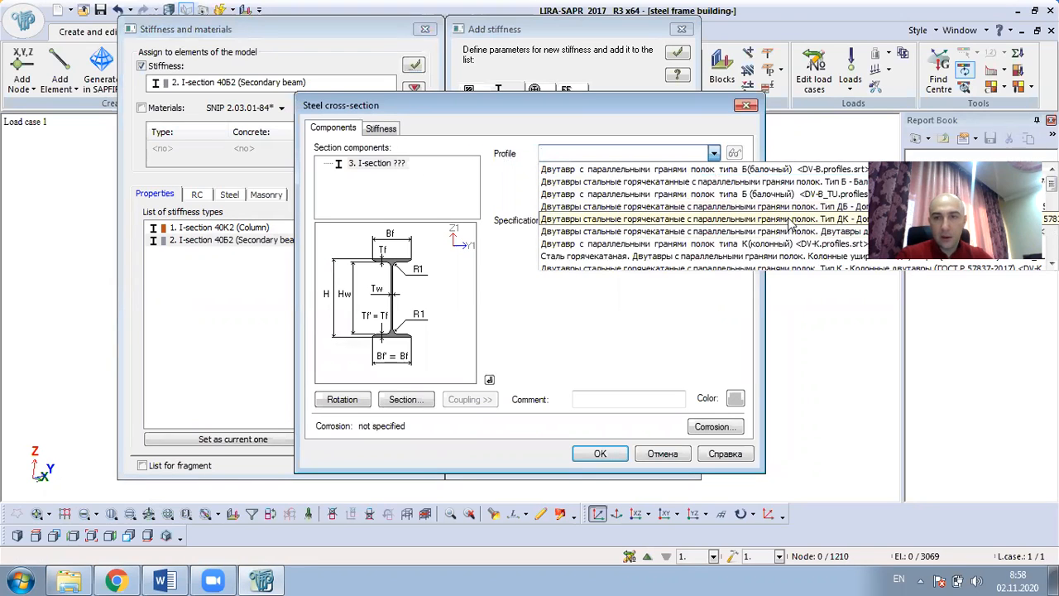
{"action": "scroll", "coordinate": [793, 222], "scroll_direction": "down", "scroll_amount": 1}
{"action": "scroll", "coordinate": [796, 222], "scroll_direction": "down", "scroll_amount": 1}
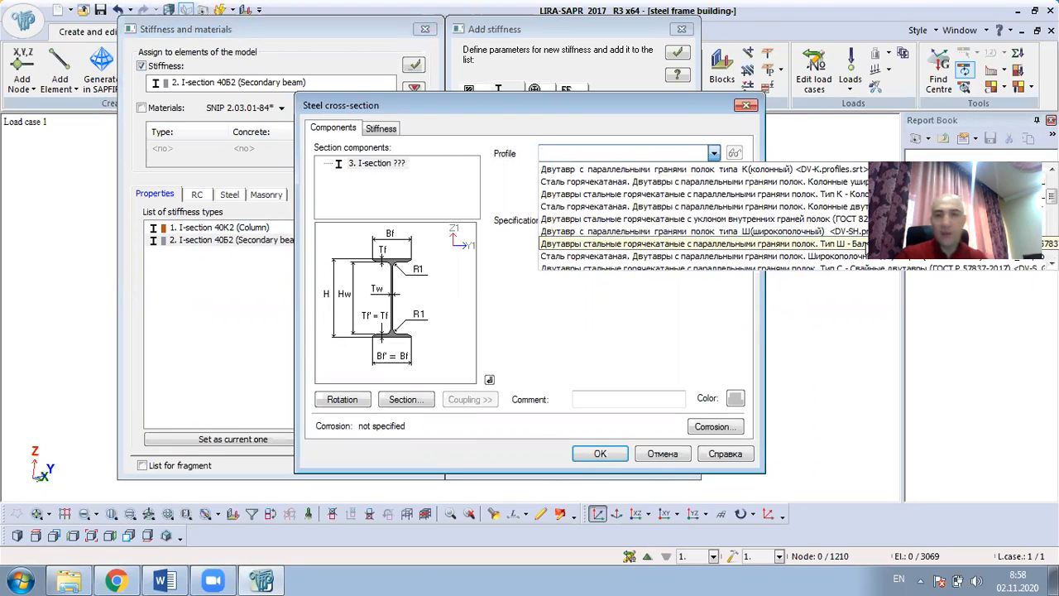
{"action": "left_click", "coordinate": [852, 244]}
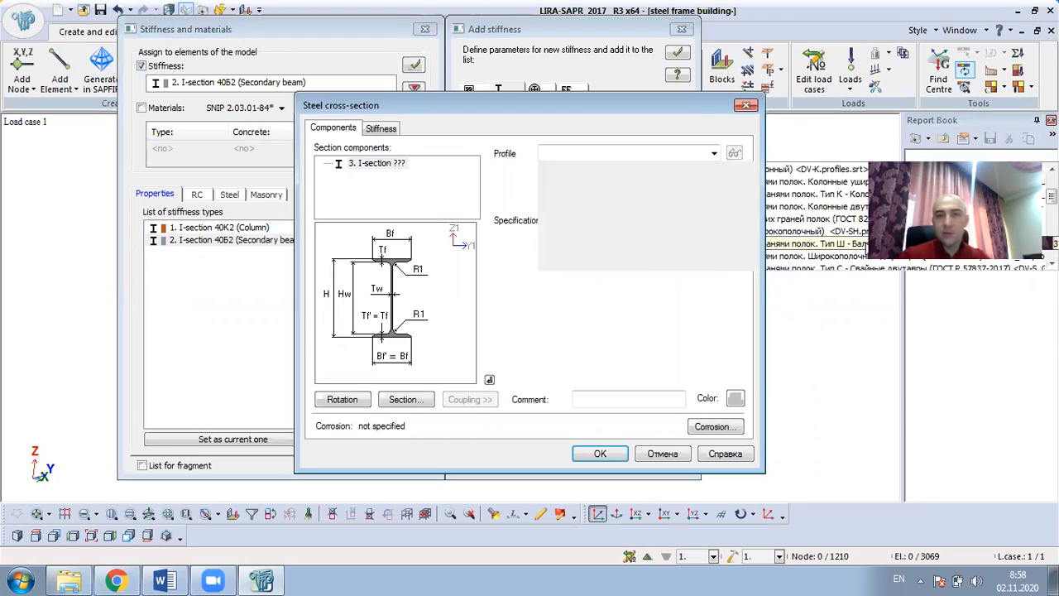
Step: Set the third I-section's size to 40Ш2 with the comment "Main beam" and add it to the stiffness list
{"action": "left_click", "coordinate": [713, 171]}
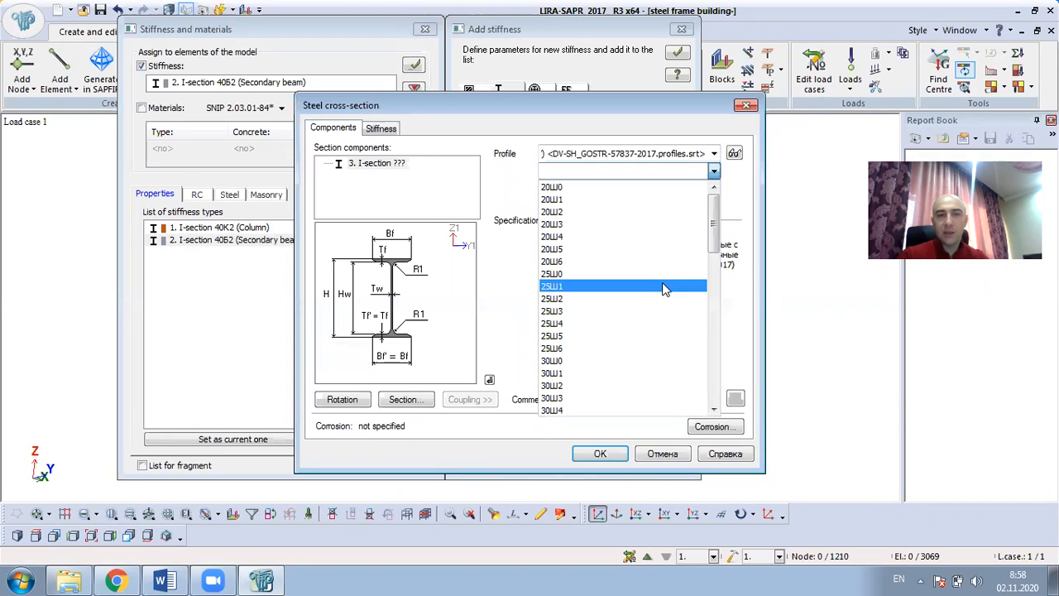
{"action": "scroll", "coordinate": [650, 368], "scroll_direction": "down", "scroll_amount": 6}
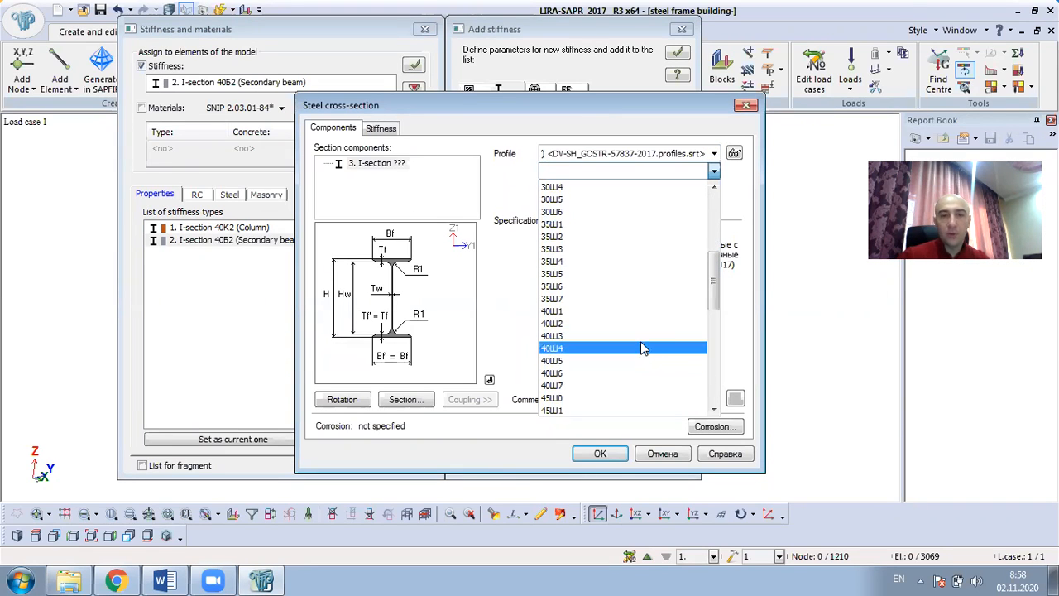
{"action": "left_click", "coordinate": [605, 324]}
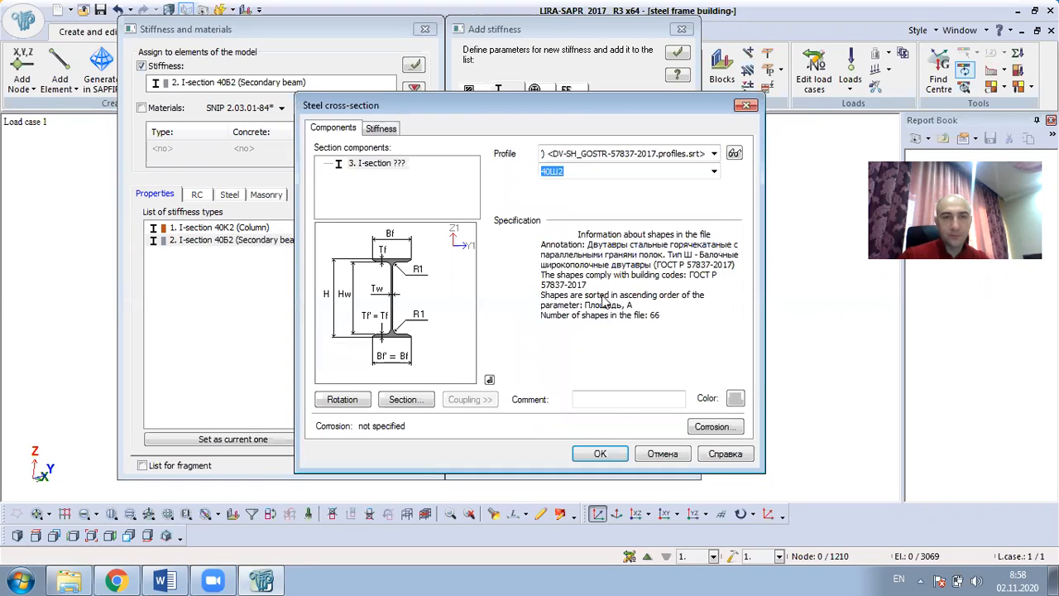
{"action": "left_click", "coordinate": [616, 400]}
{"action": "type", "text": "Main beam"}
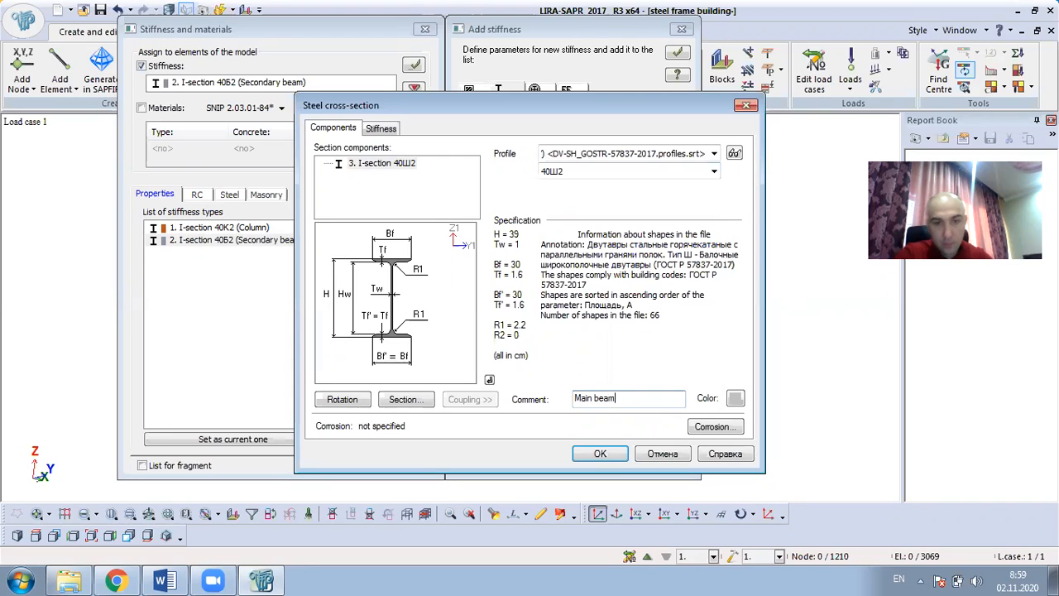
{"action": "left_click", "coordinate": [600, 454]}
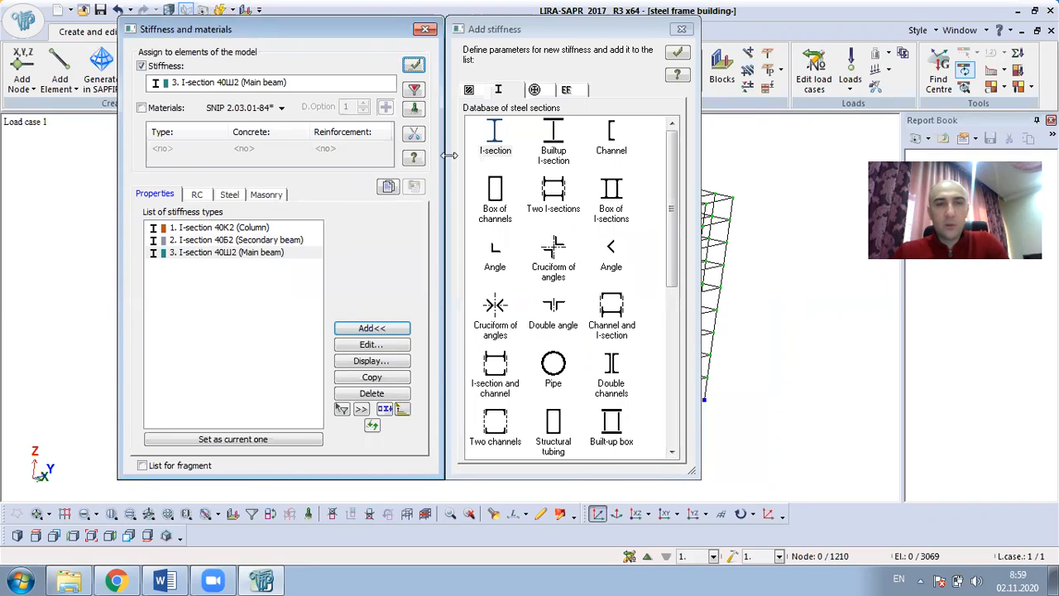
{"action": "left_click", "coordinate": [577, 93]}
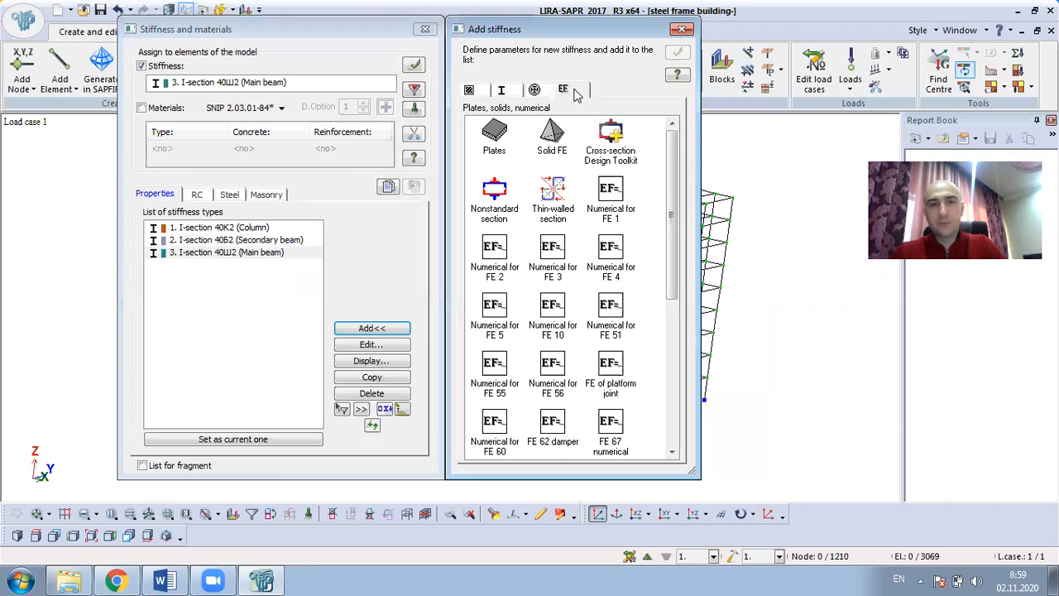
{"action": "left_click", "coordinate": [495, 137]}
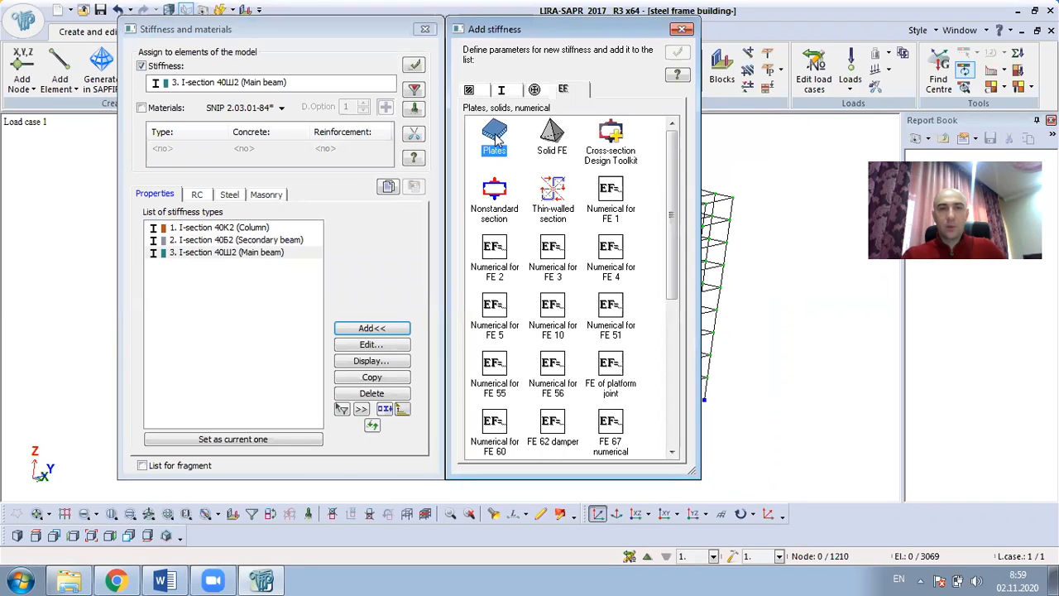
{"action": "double_click", "coordinate": [495, 138]}
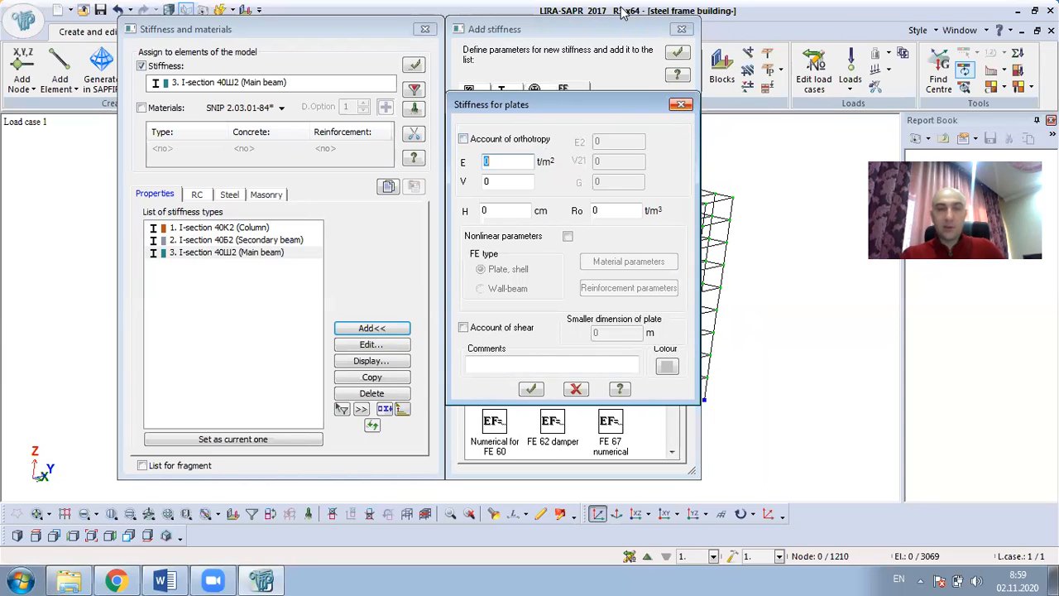
{"action": "left_click", "coordinate": [681, 105]}
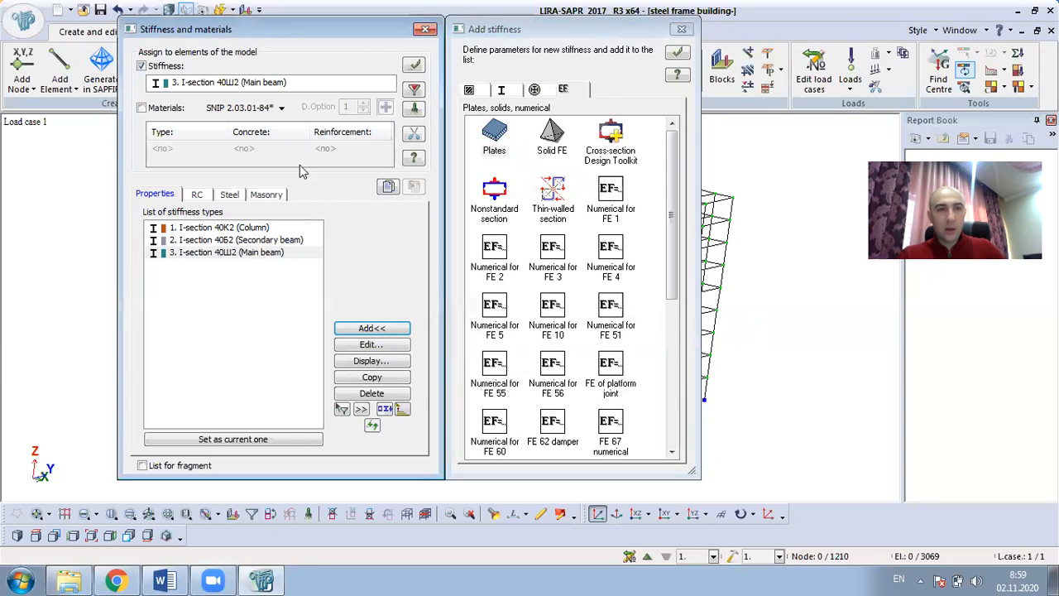
Step: Look up the elastic modulus of class B25 concrete through a new concrete entry in the SNIP 2.03.01-84* RC material properties
{"action": "left_click", "coordinate": [197, 195]}
{"action": "left_click", "coordinate": [357, 264]}
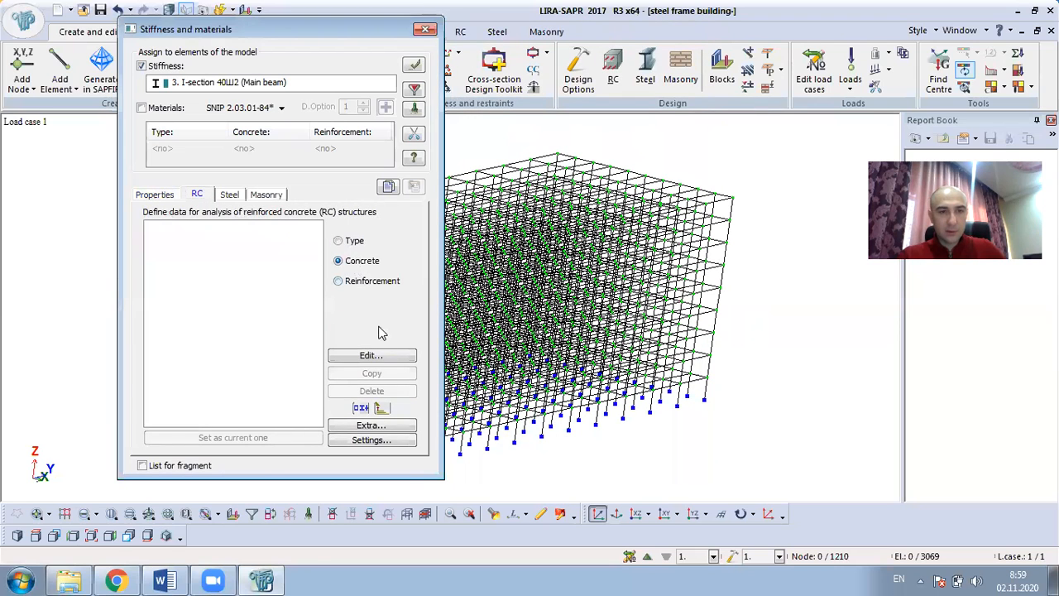
{"action": "left_click", "coordinate": [379, 356]}
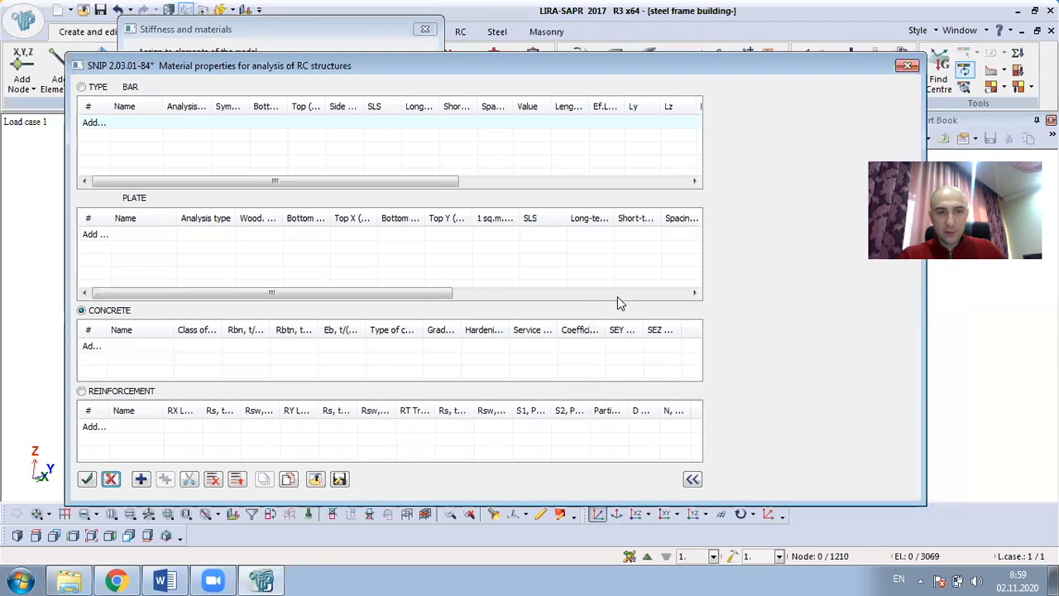
{"action": "left_click", "coordinate": [143, 351]}
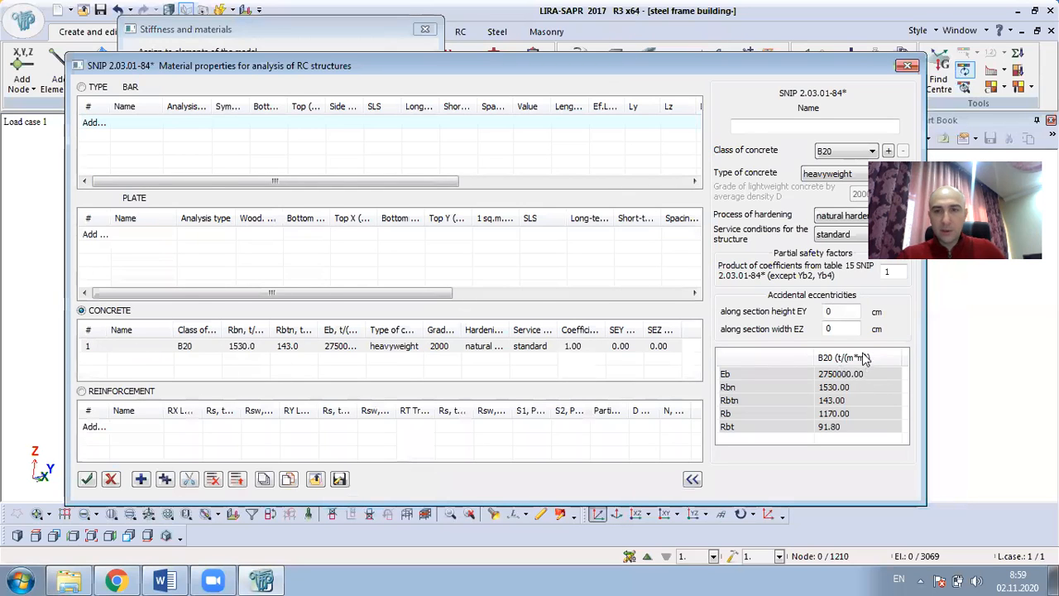
{"action": "left_click", "coordinate": [872, 151]}
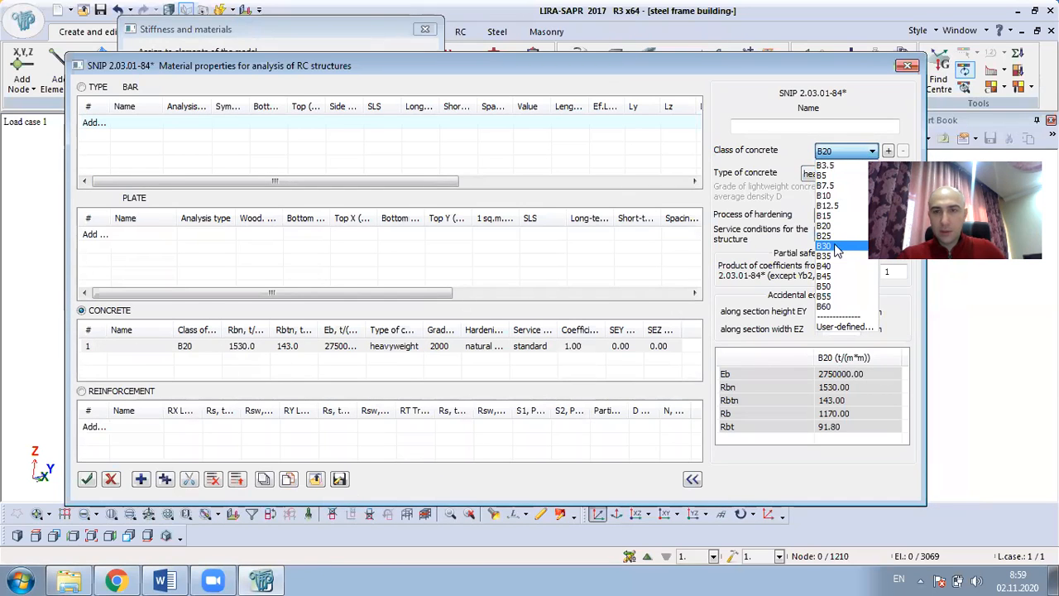
{"action": "left_click", "coordinate": [827, 236]}
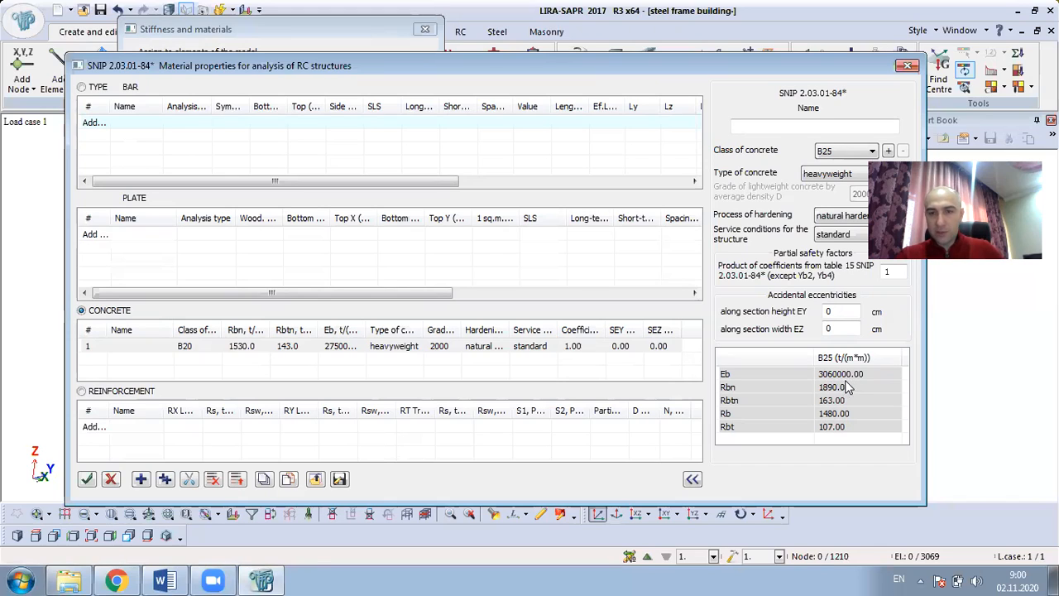
{"action": "left_click", "coordinate": [907, 65]}
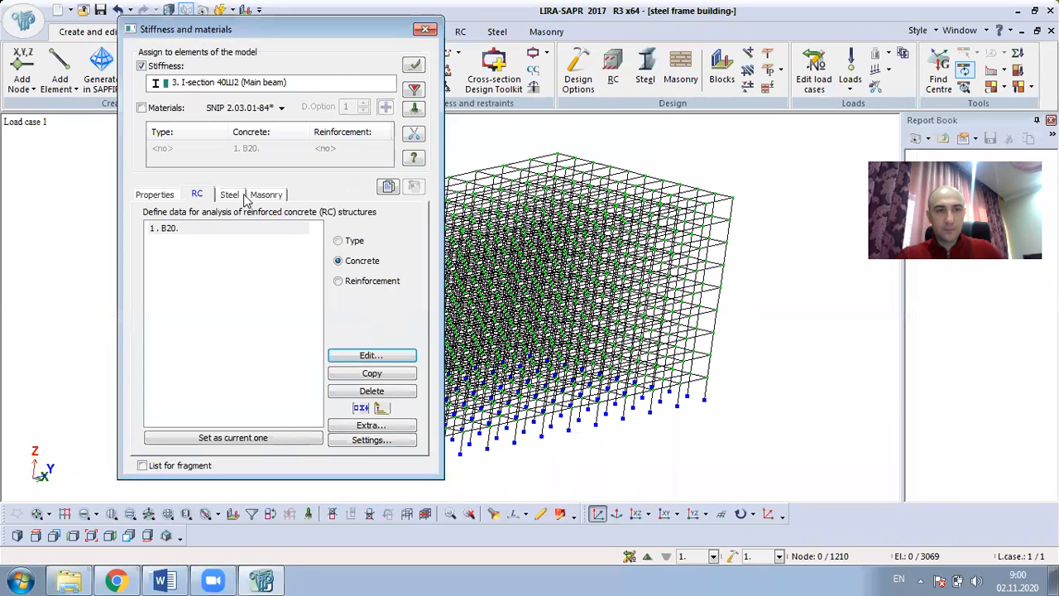
Step: Start a new plate stiffness and set its elastic modulus E to 3060000 t/m²
{"action": "left_click", "coordinate": [172, 196]}
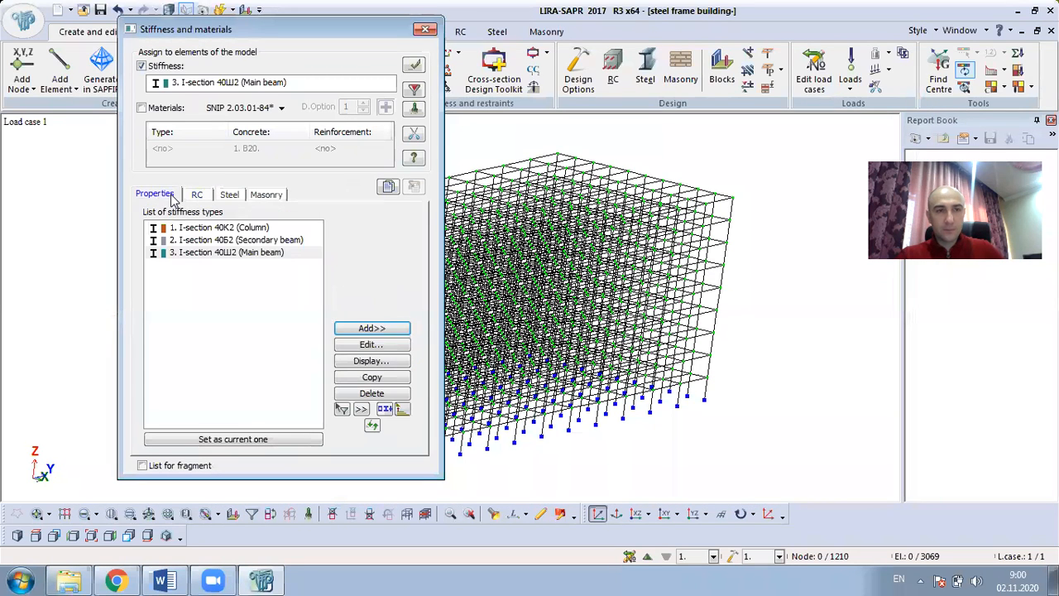
{"action": "left_click", "coordinate": [385, 332]}
{"action": "left_click", "coordinate": [566, 89]}
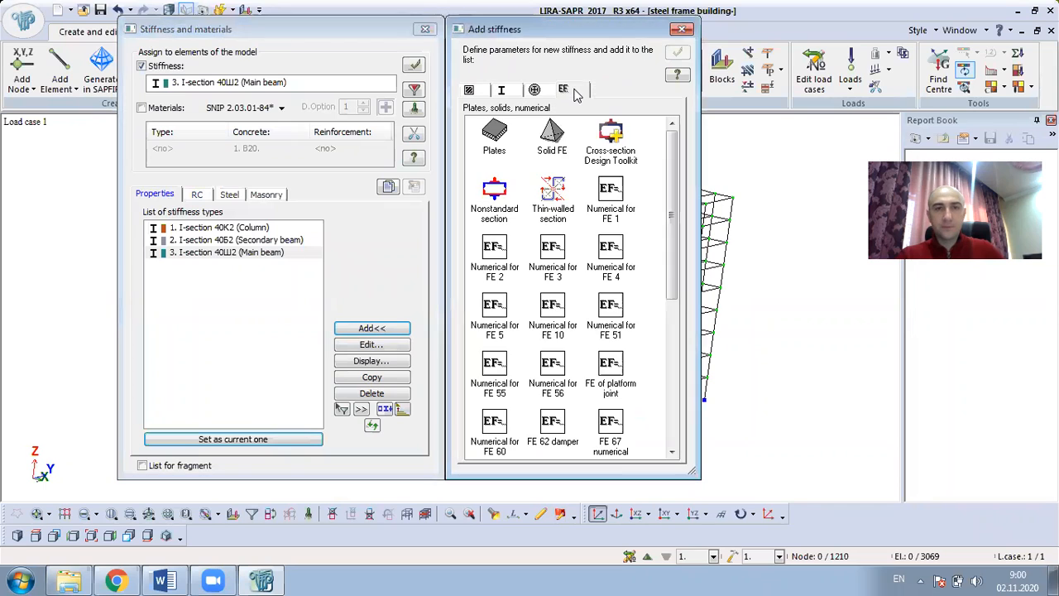
{"action": "double_click", "coordinate": [494, 140]}
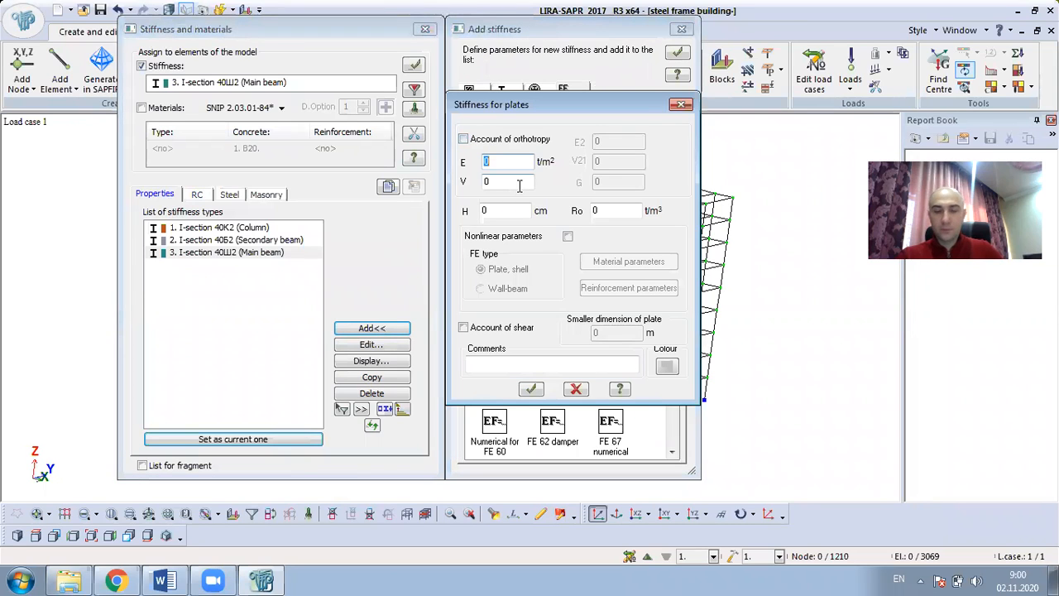
{"action": "type", "text": "3060"}
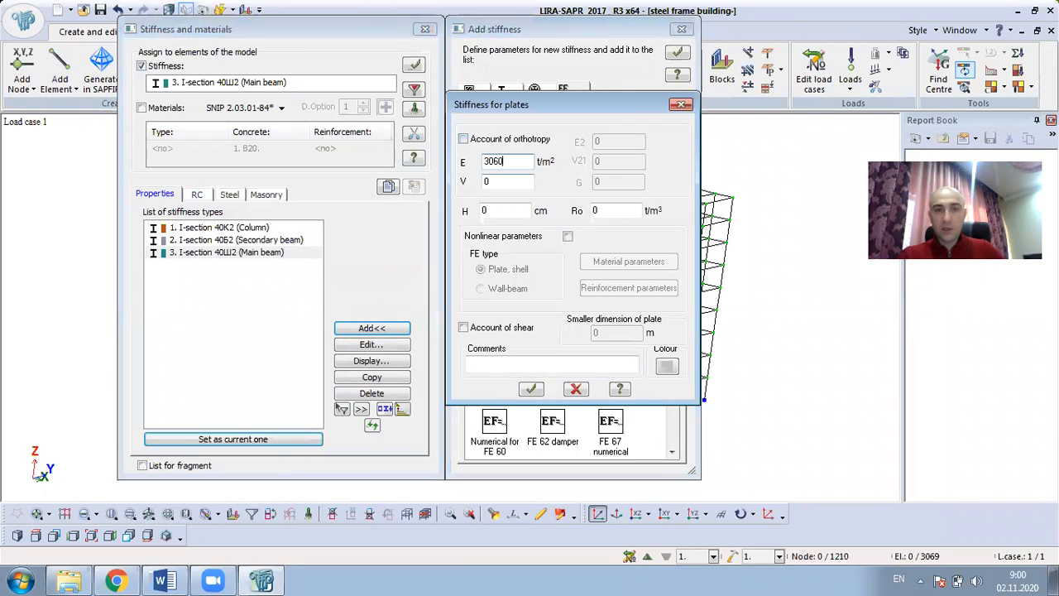
{"action": "type", "text": "000"}
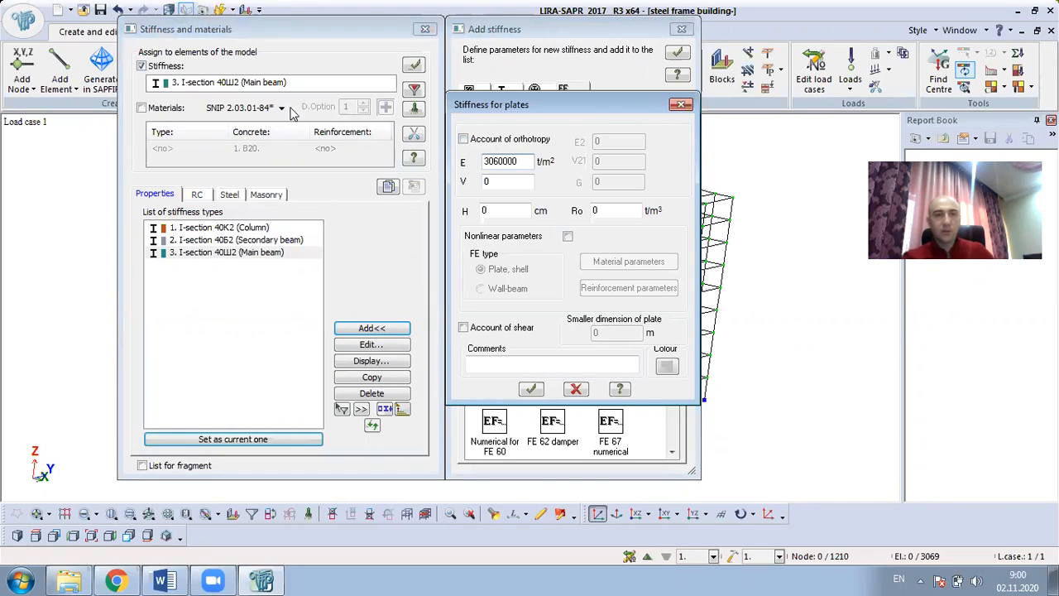
Step: Set the plate's Poisson's ratio V to 0.2 and its thickness H to 15 cm
{"action": "left_click", "coordinate": [510, 184]}
{"action": "type", "text": ","}
{"action": "key", "text": "BackSpace"}
{"action": "type", "text": ".2"}
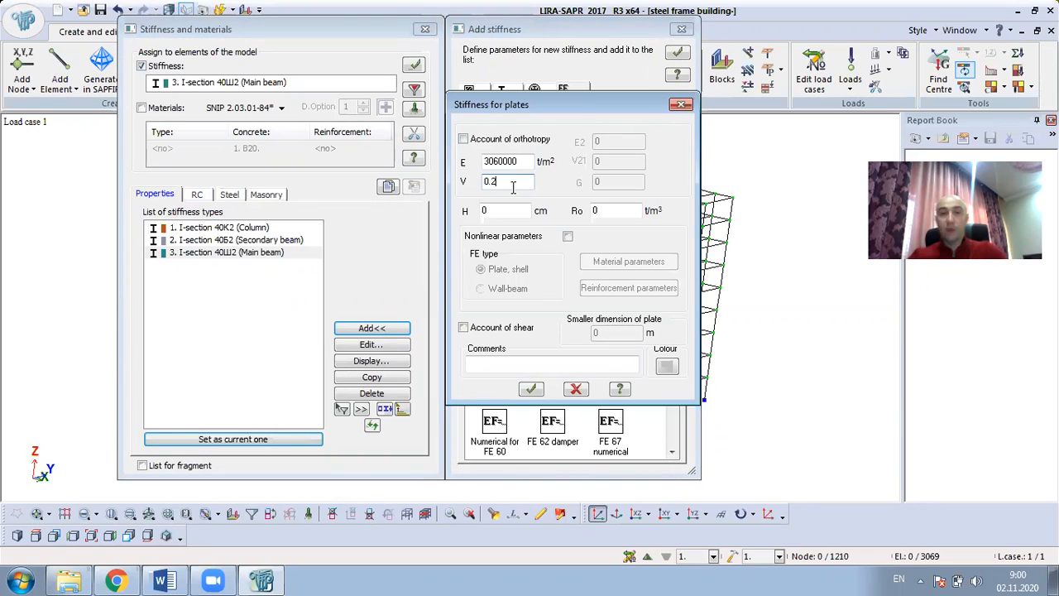
{"action": "key", "text": "Tab"}
{"action": "type", "text": "15"}
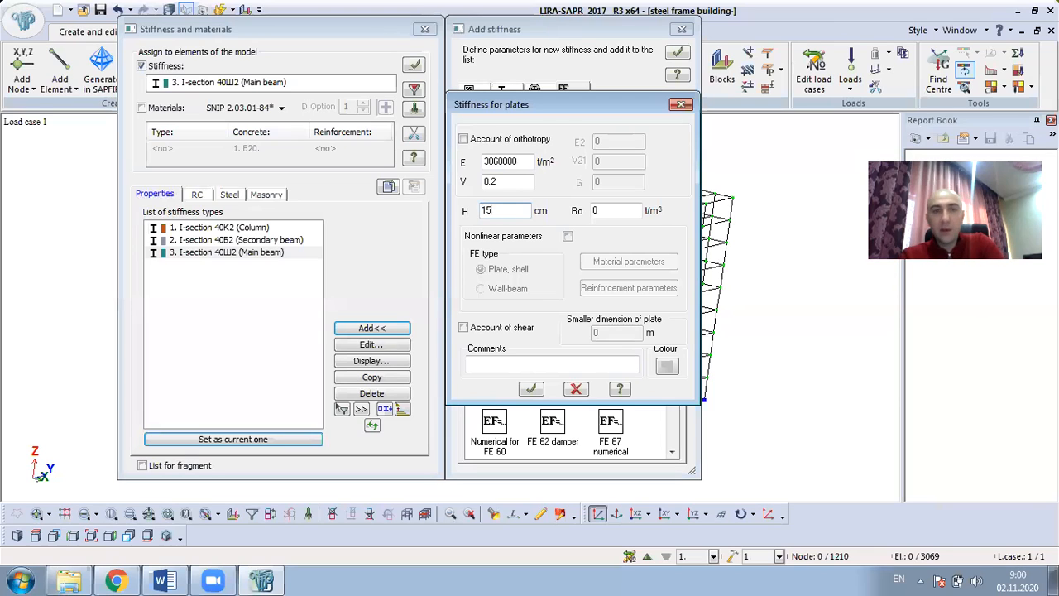
Step: Set the plate's density Ro to 2.5 t/m³ and enter the comment "Slab"
{"action": "left_click_drag", "start_coordinate": [622, 209], "coordinate": [568, 211]}
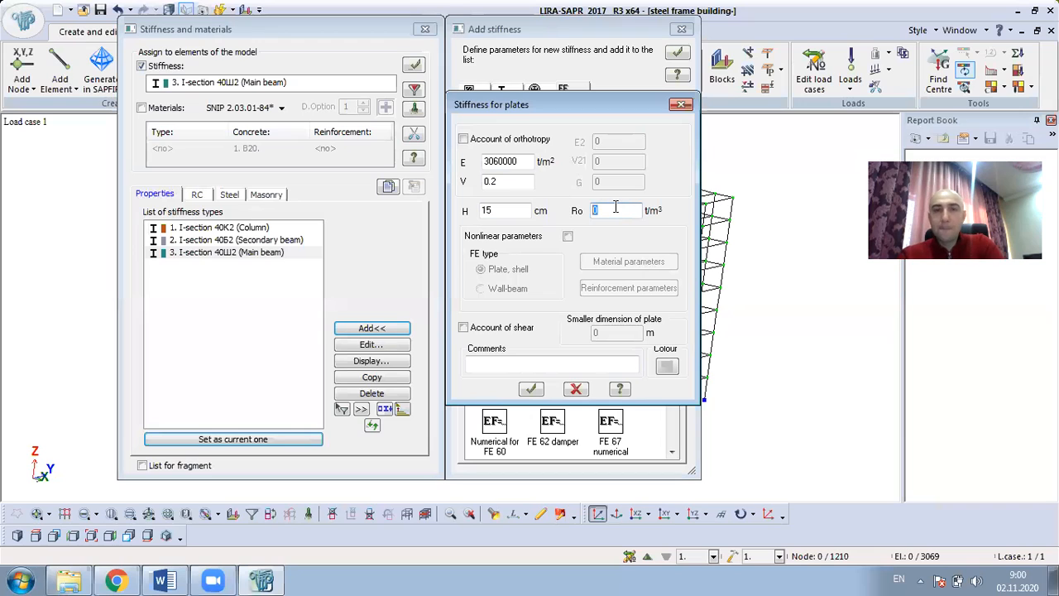
{"action": "type", "text": "2"}
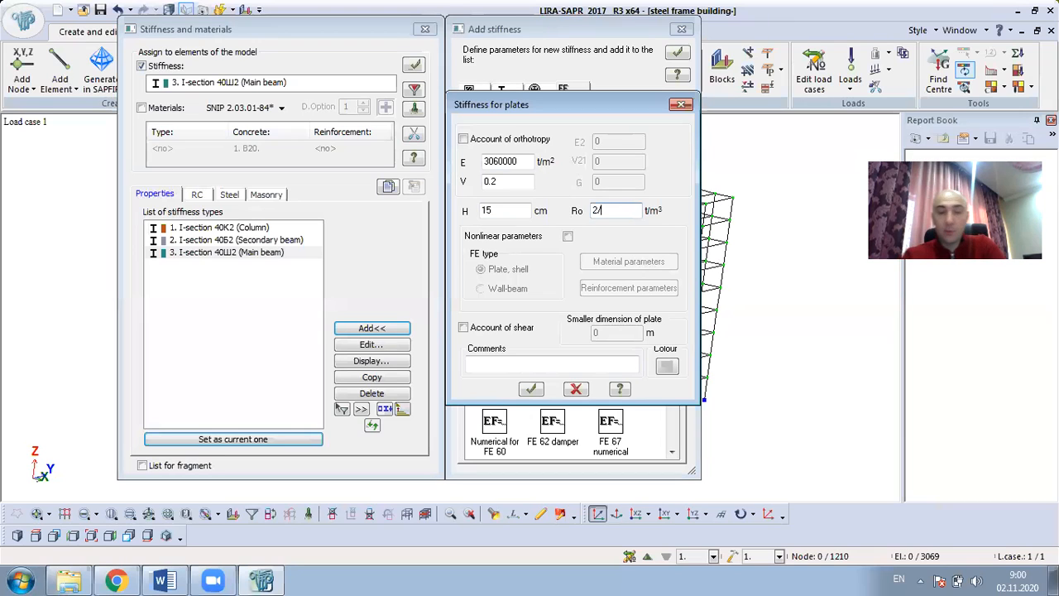
{"action": "type", "text": ".5"}
{"action": "left_click", "coordinate": [552, 362]}
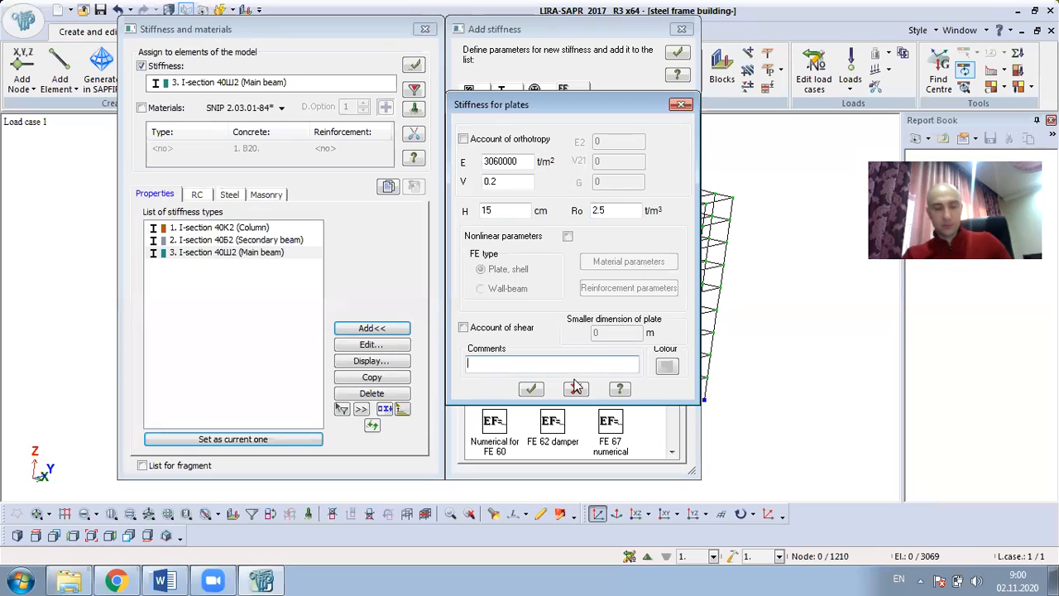
{"action": "type", "text": "S"}
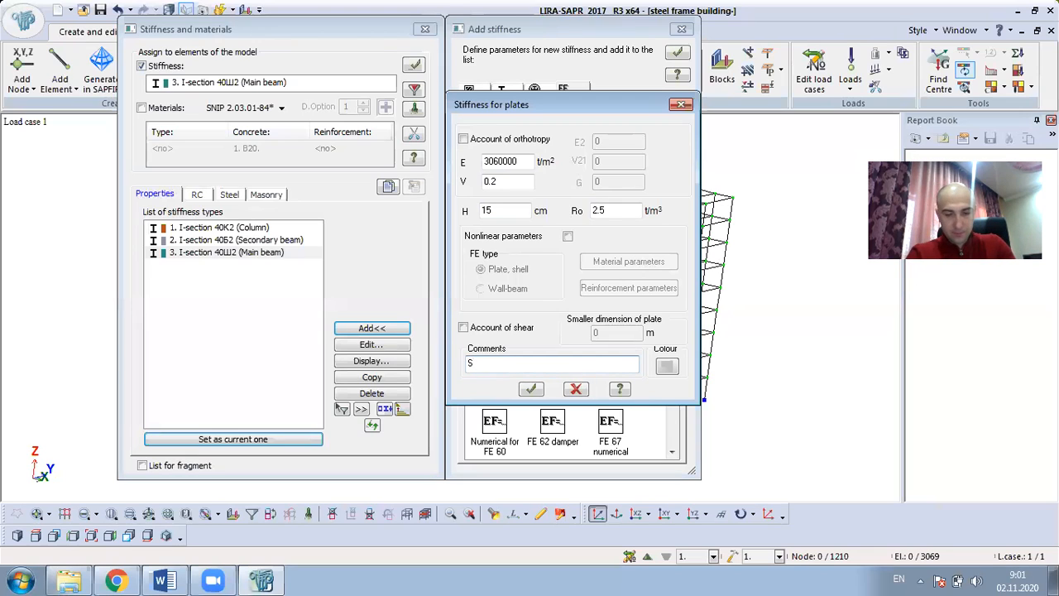
{"action": "type", "text": "lab"}
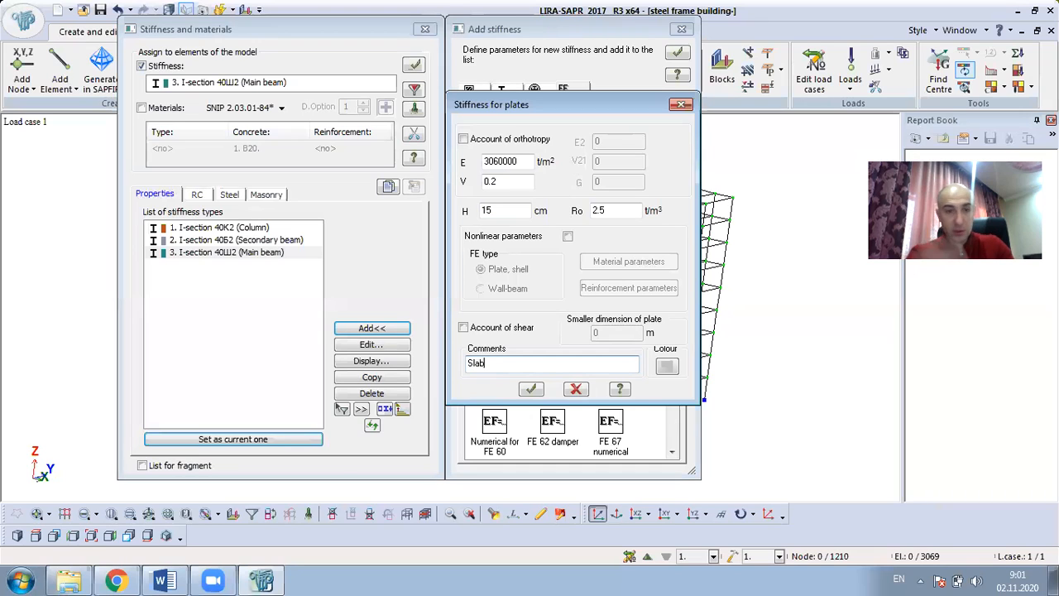
Step: Extend the plate's comment to "Monolithic Slab" and add the plate stiffness to the list
{"action": "left_click", "coordinate": [469, 364]}
{"action": "type", "text": "Monol"}
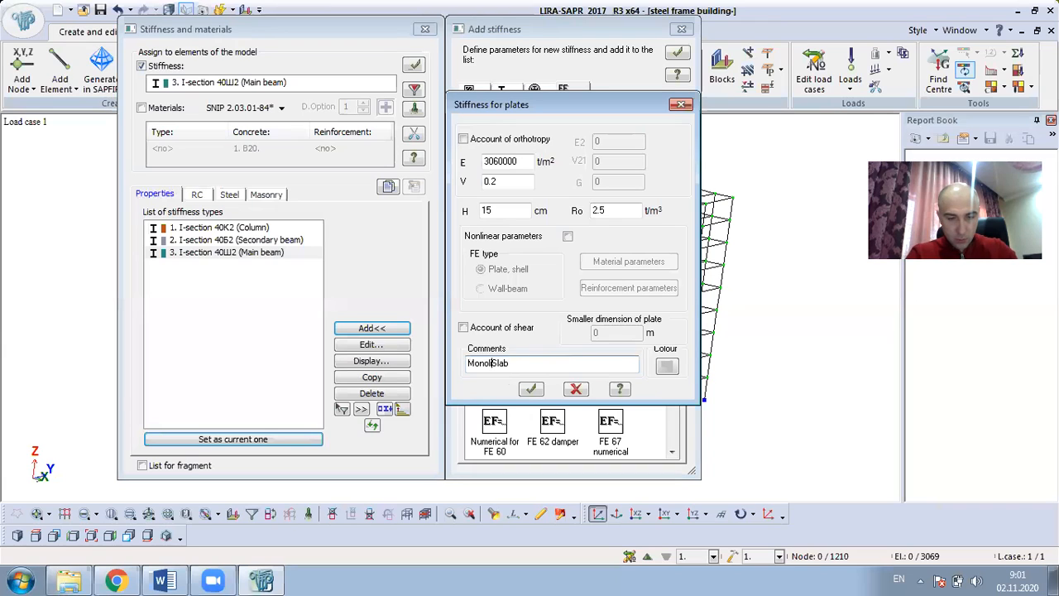
{"action": "type", "text": "ithic"}
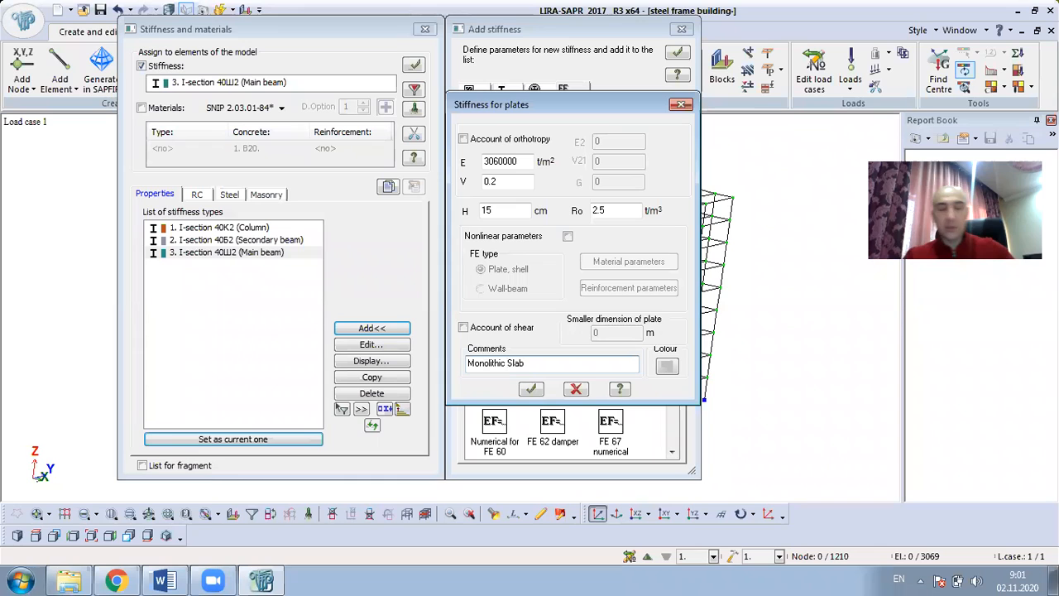
{"action": "left_click", "coordinate": [531, 389]}
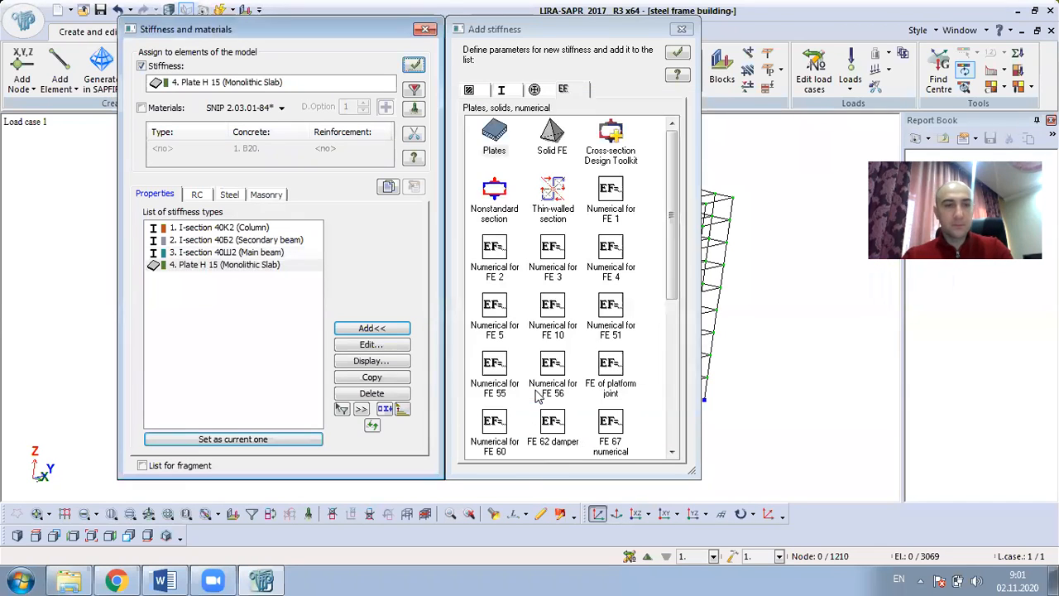
Step: Duplicate the 15 cm "Monolithic Slab" plate stiffness in the list of stiffness types
{"action": "left_click", "coordinate": [219, 266]}
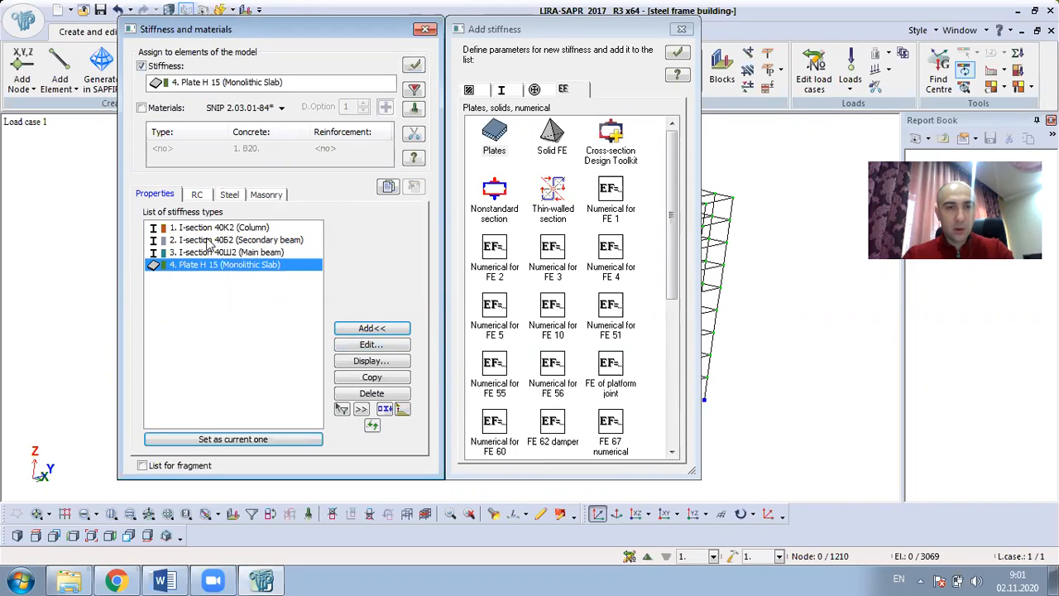
{"action": "left_click", "coordinate": [241, 276]}
{"action": "left_click", "coordinate": [244, 266]}
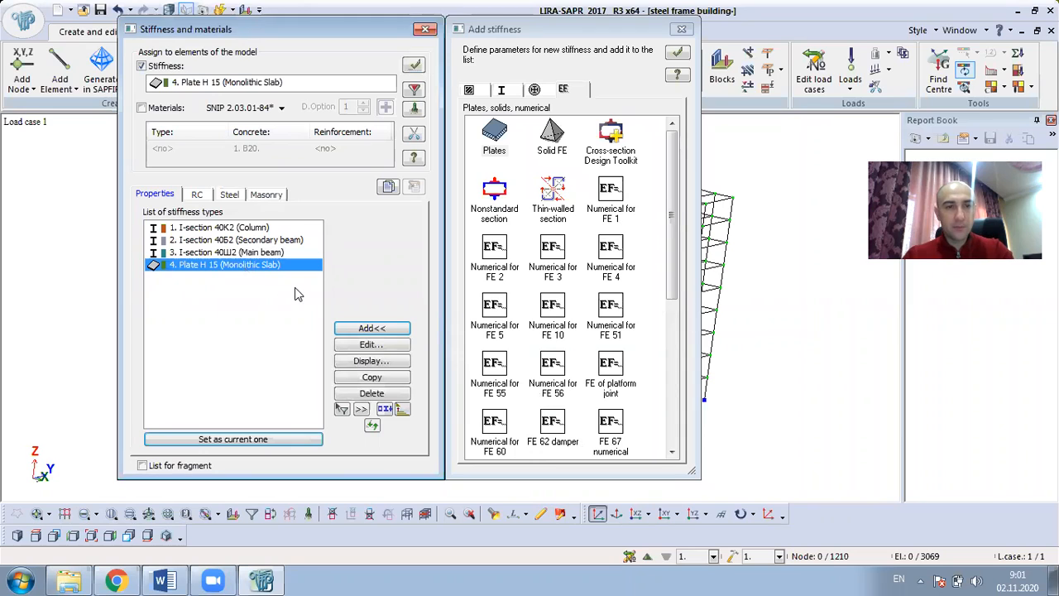
{"action": "left_click", "coordinate": [372, 377]}
{"action": "left_click", "coordinate": [236, 277]}
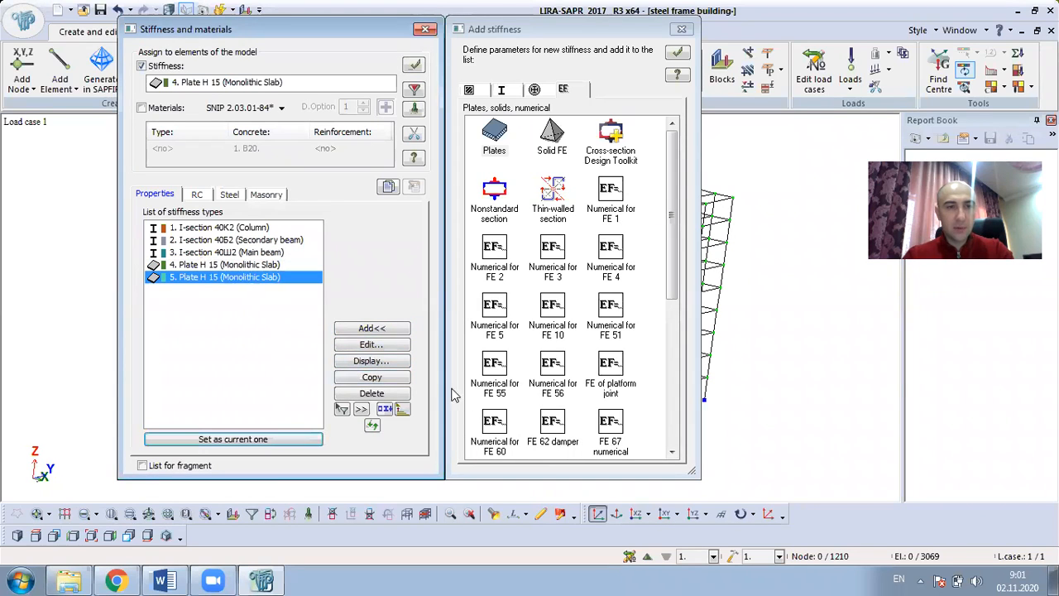
Step: Change the comment of the copied plate stiffness to "Monolithic Top Slab"
{"action": "left_click", "coordinate": [386, 346]}
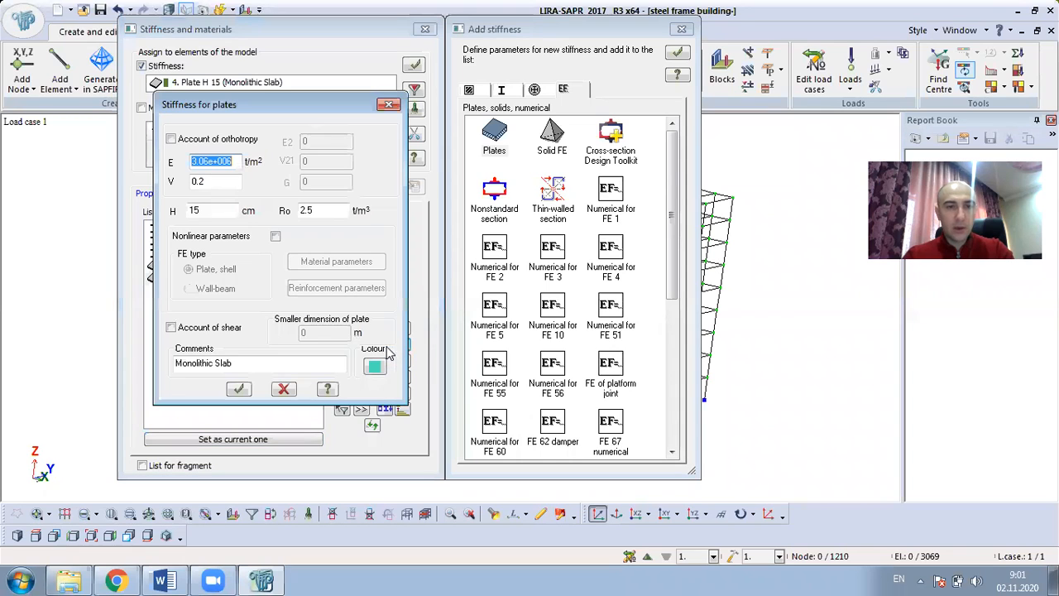
{"action": "left_click", "coordinate": [216, 362]}
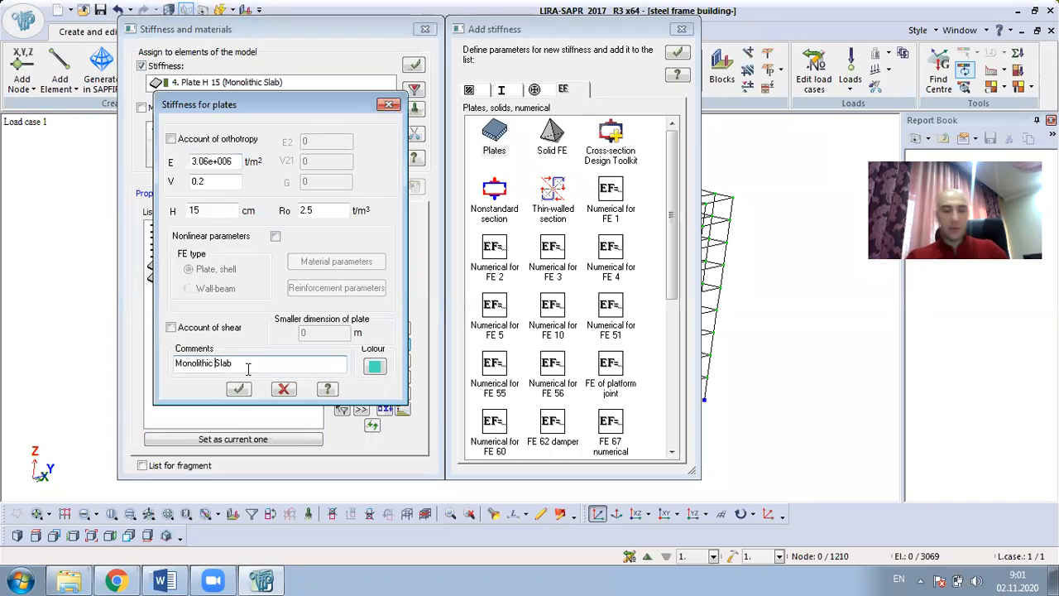
{"action": "type", "text": "T"}
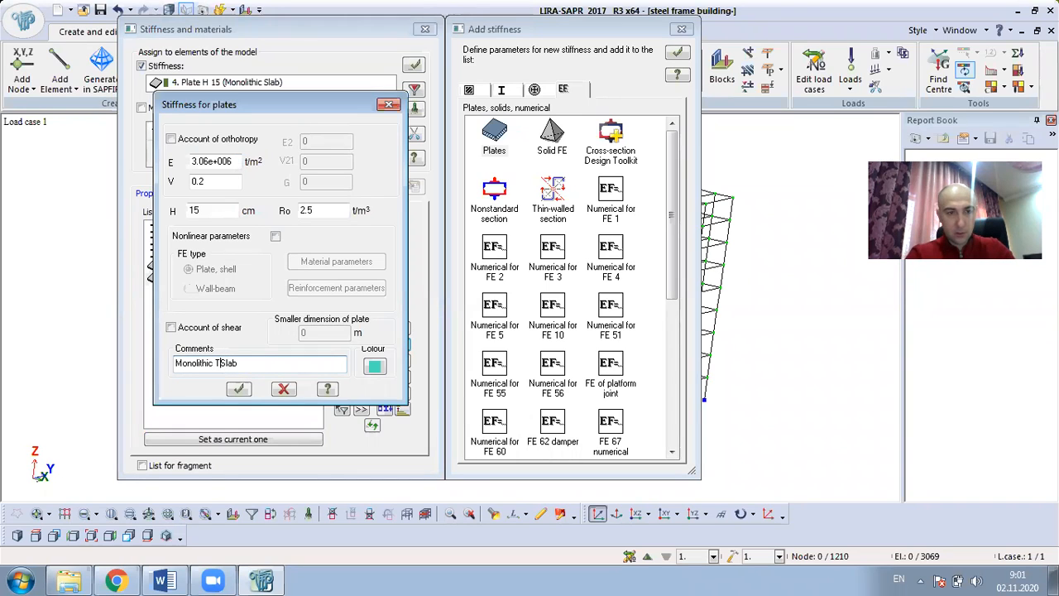
{"action": "type", "text": "op"}
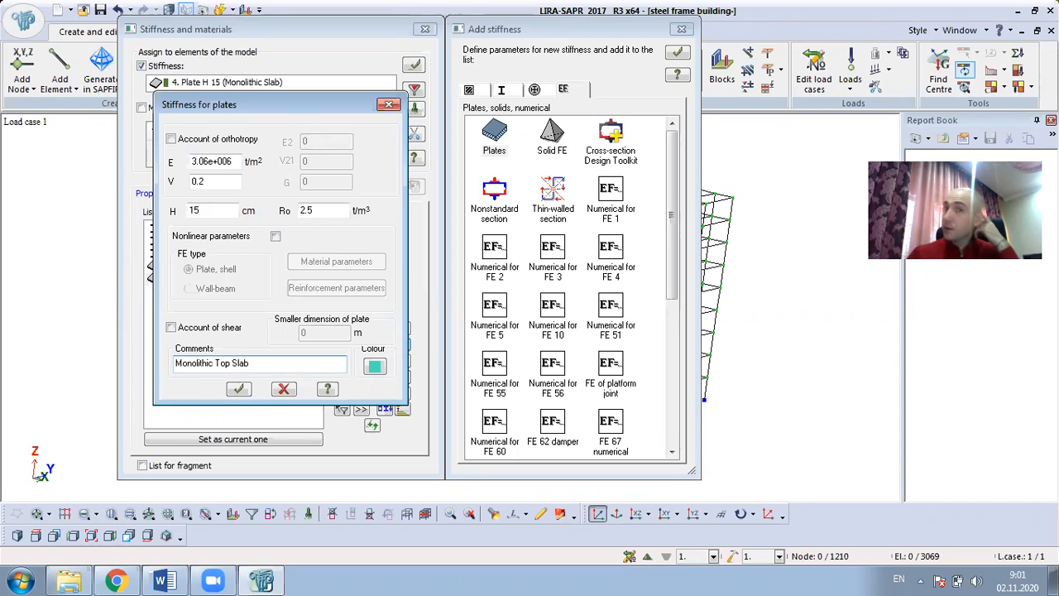
{"action": "left_click", "coordinate": [240, 388]}
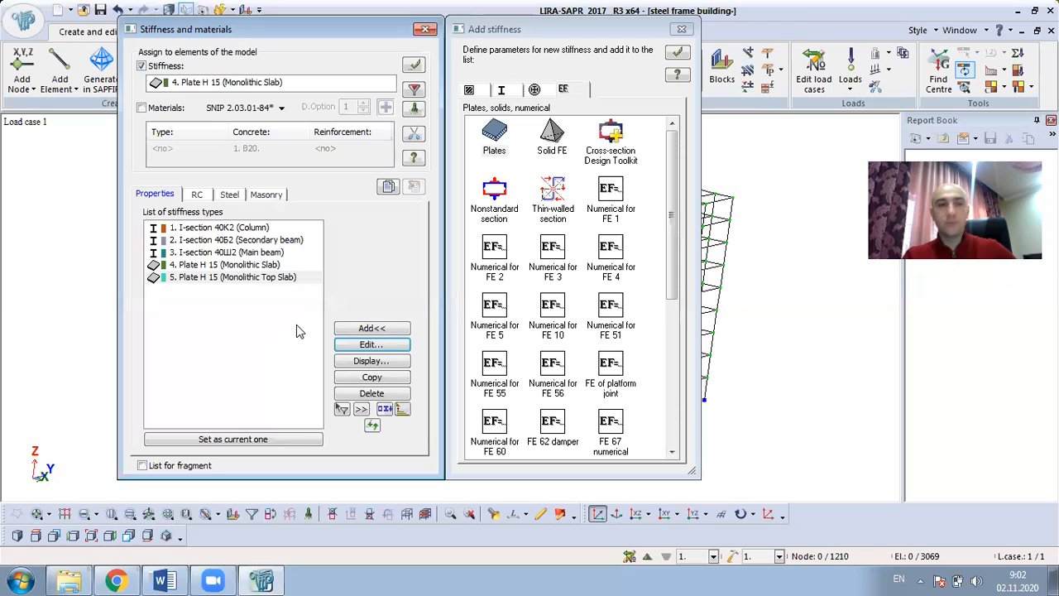
Step: Start a new rectangular bar stiffness from the standard section types
{"action": "left_click", "coordinate": [374, 328]}
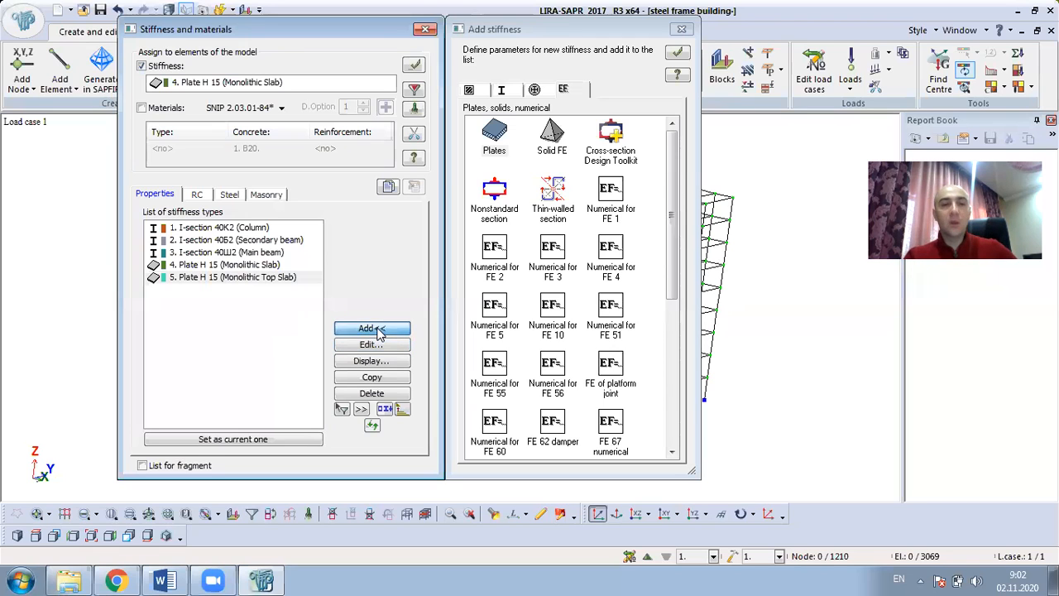
{"action": "left_click", "coordinate": [374, 329]}
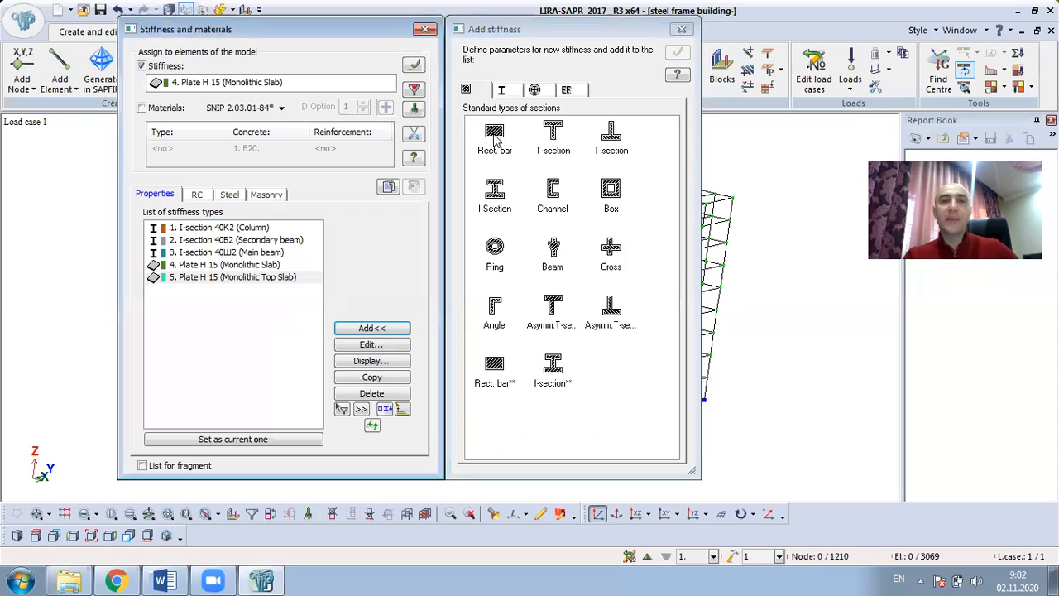
{"action": "double_click", "coordinate": [494, 137]}
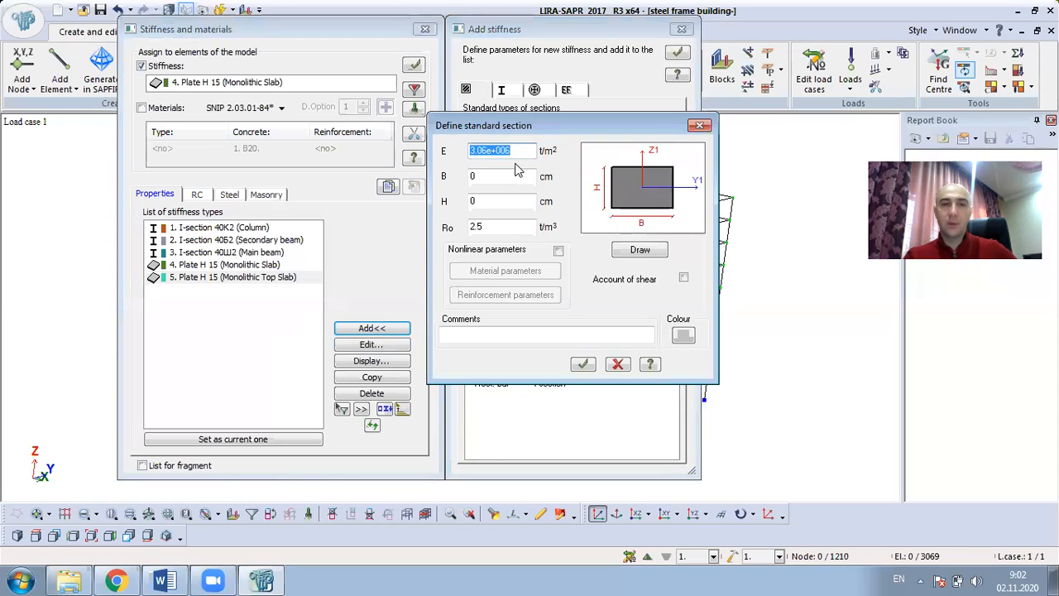
{"action": "key", "text": "Tab"}
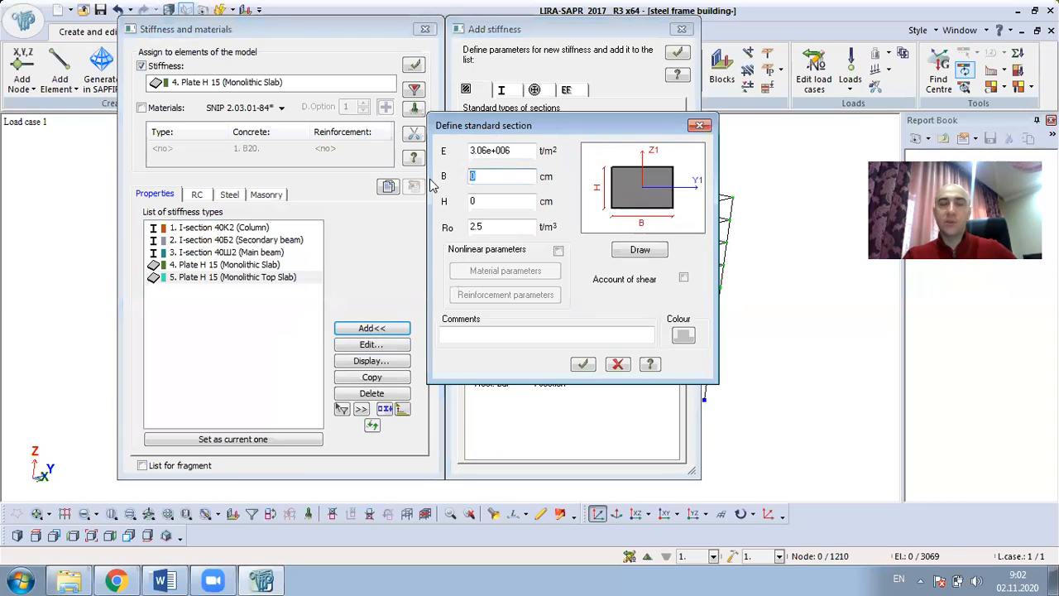
Step: Switch to the assignment document in Word and look up the variant's column foundation base size, then return to LIRA-SAPR
{"action": "left_click", "coordinate": [165, 581]}
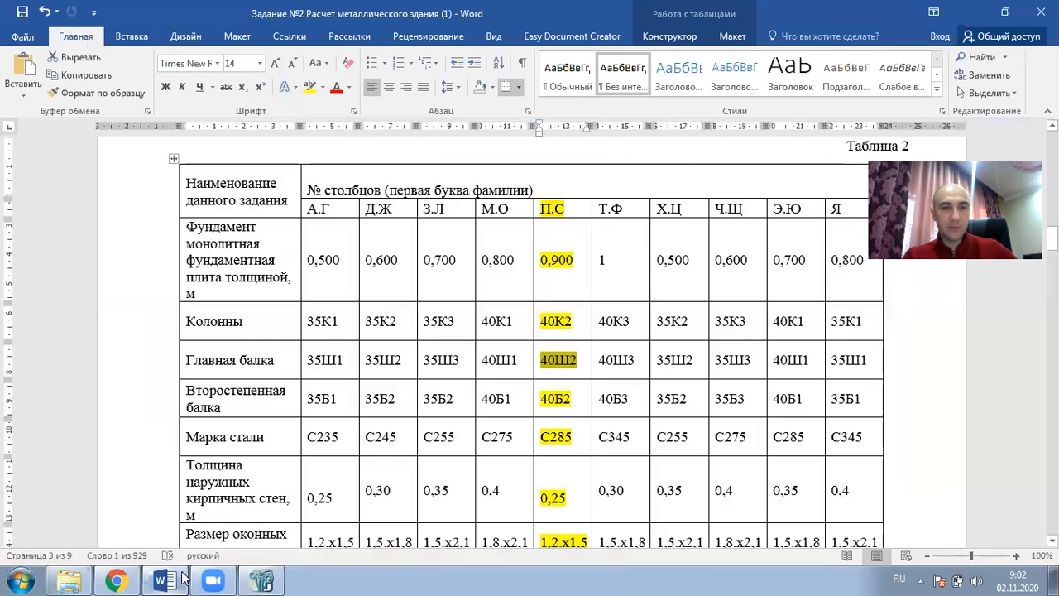
{"action": "scroll", "coordinate": [430, 361], "scroll_direction": "down", "scroll_amount": 5}
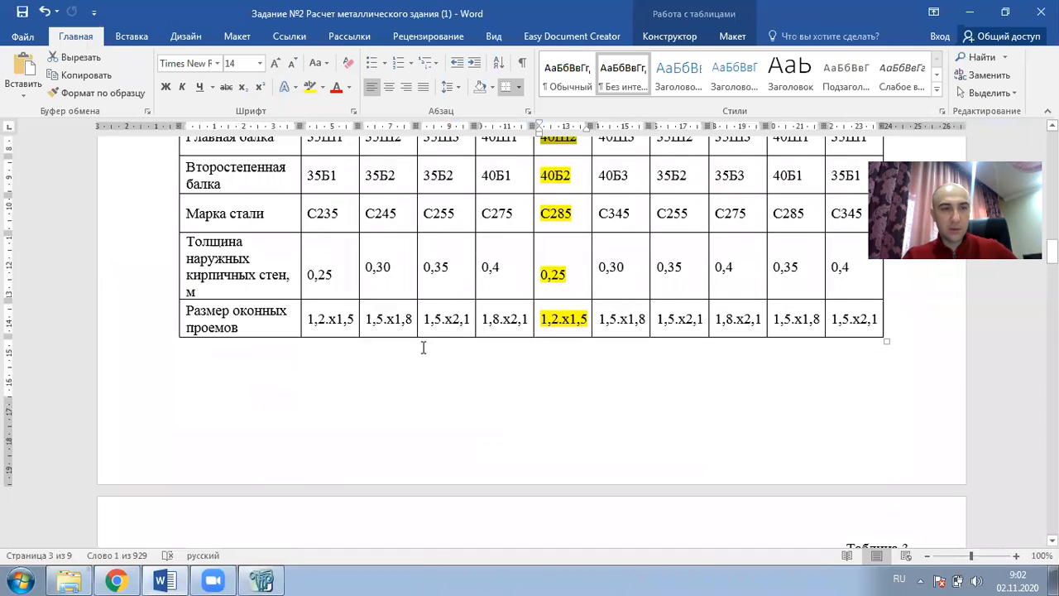
{"action": "scroll", "coordinate": [423, 348], "scroll_direction": "down", "scroll_amount": 10}
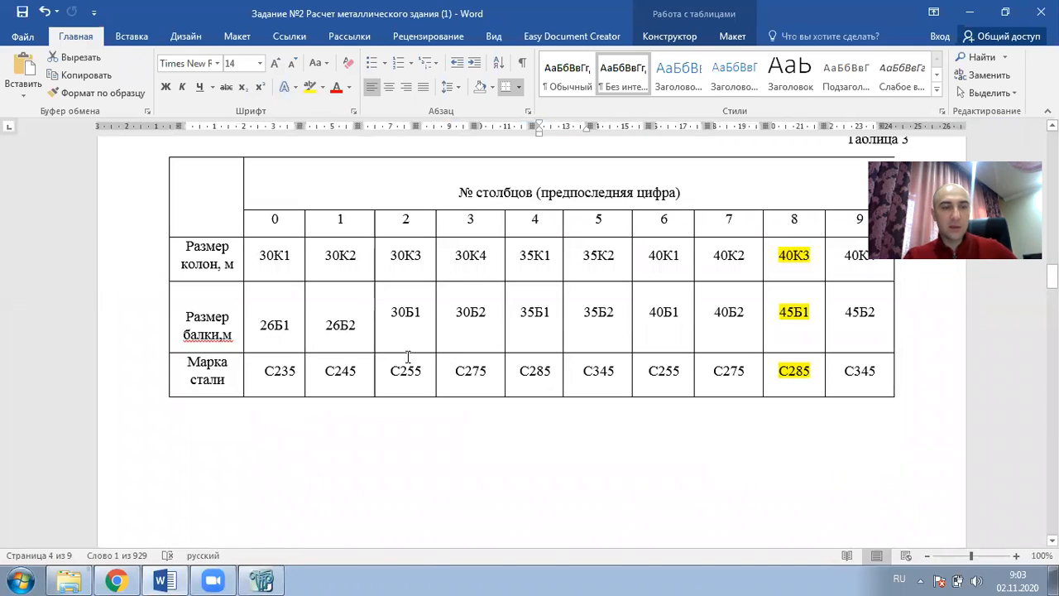
{"action": "scroll", "coordinate": [418, 360], "scroll_direction": "up", "scroll_amount": 5}
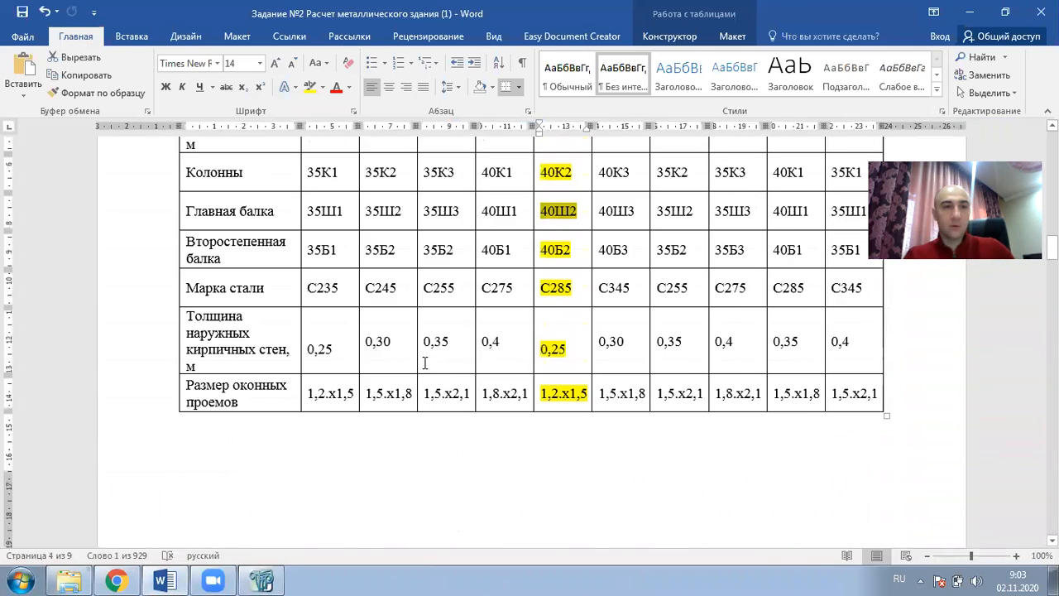
{"action": "scroll", "coordinate": [430, 357], "scroll_direction": "up", "scroll_amount": 4}
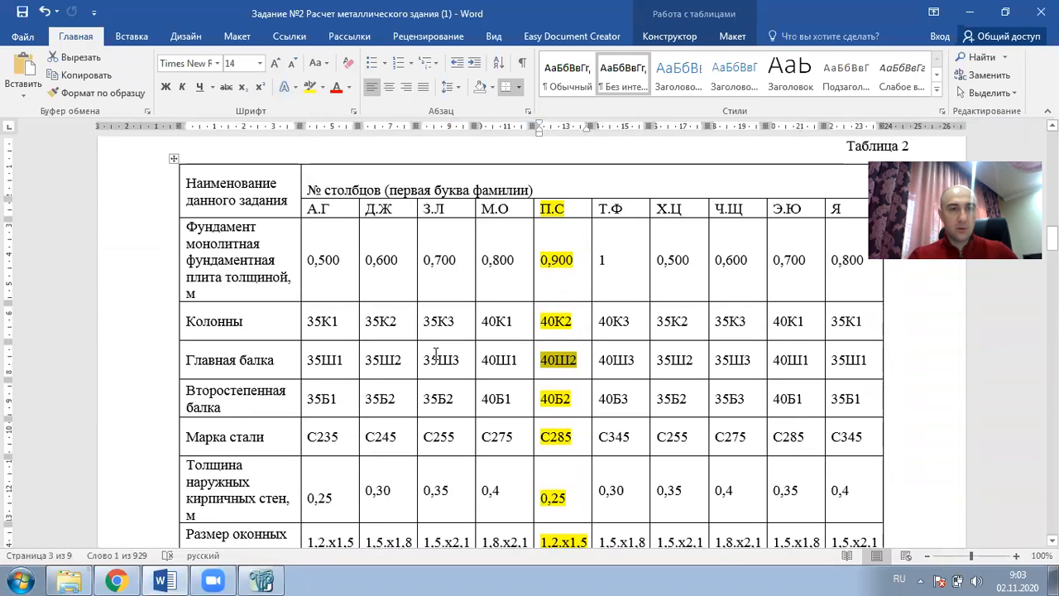
{"action": "scroll", "coordinate": [436, 354], "scroll_direction": "up", "scroll_amount": 15}
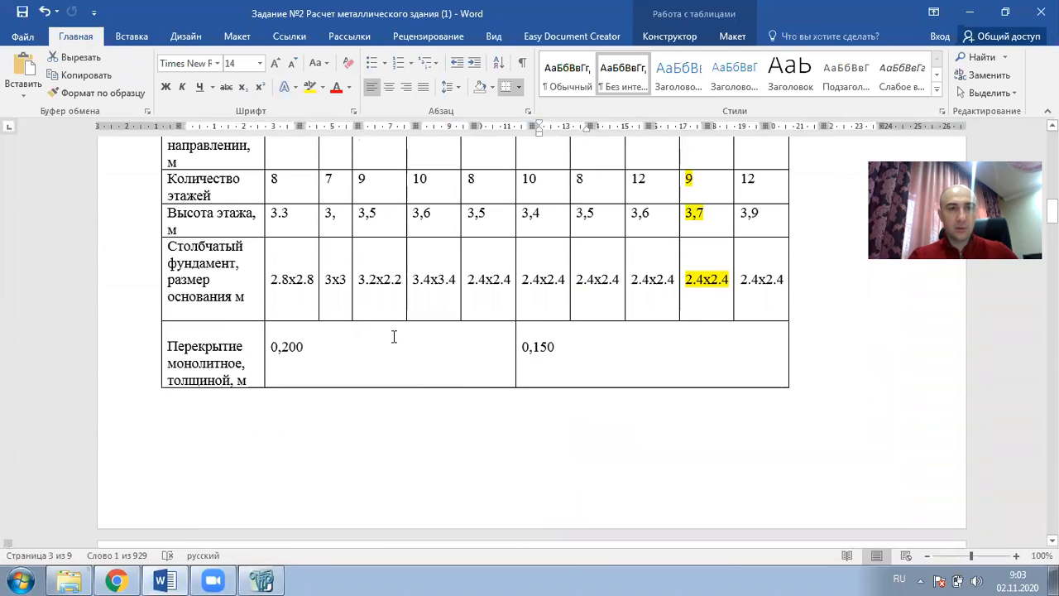
{"action": "left_click_drag", "start_coordinate": [244, 298], "coordinate": [168, 263]}
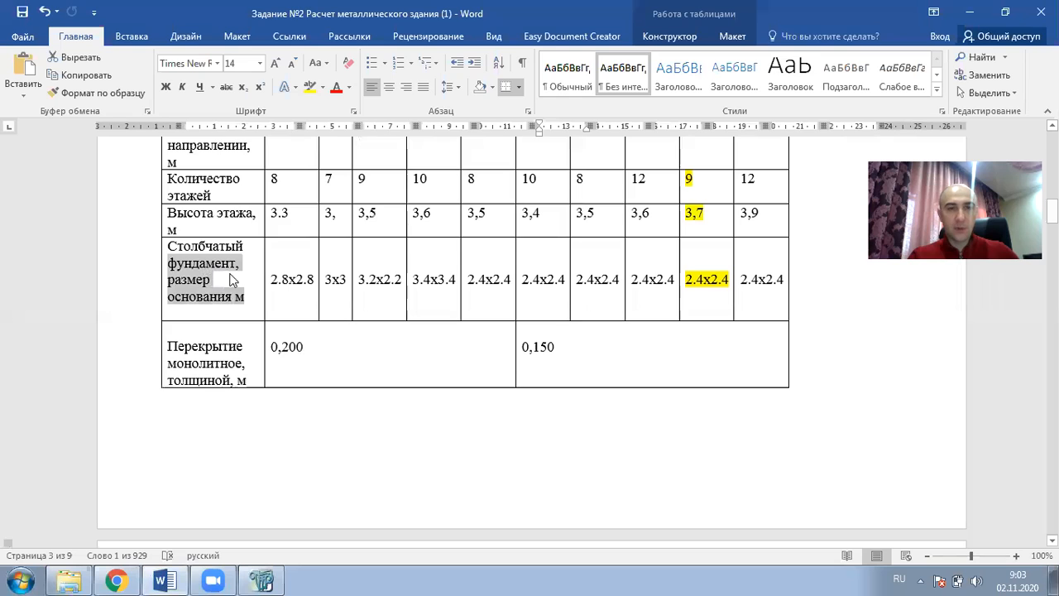
{"action": "left_click", "coordinate": [729, 286]}
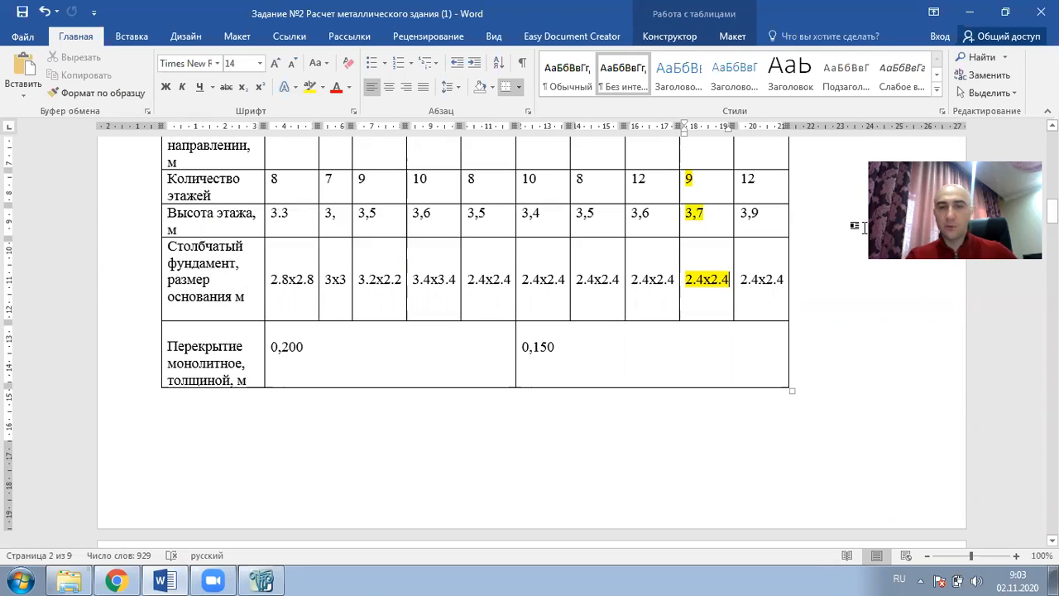
{"action": "left_click", "coordinate": [973, 15]}
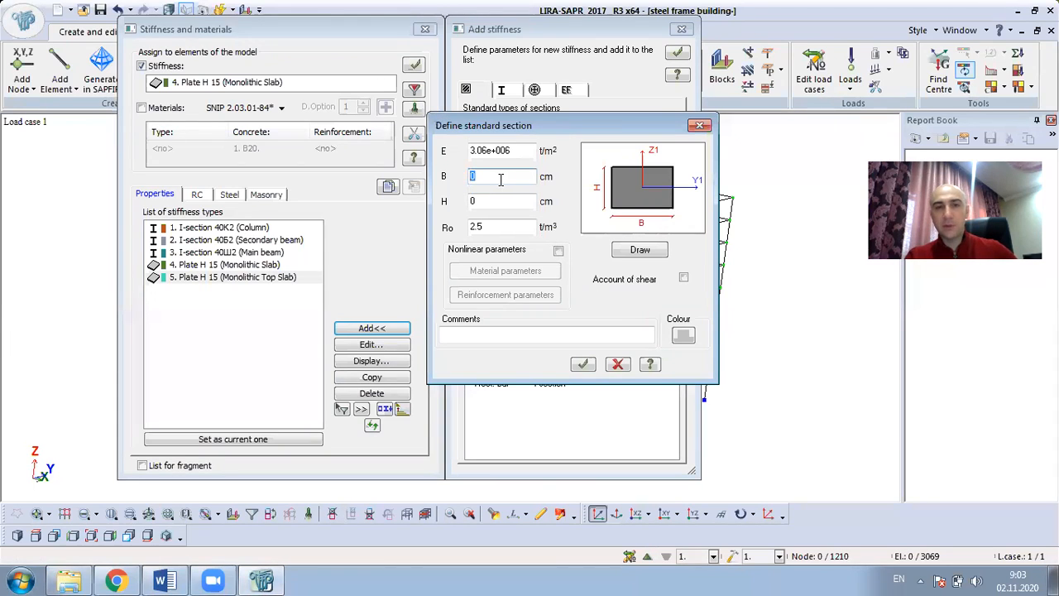
Step: Set the rectangular bar's B and H to 80 cm and add it with the comment "Under column part"
{"action": "type", "text": "80"}
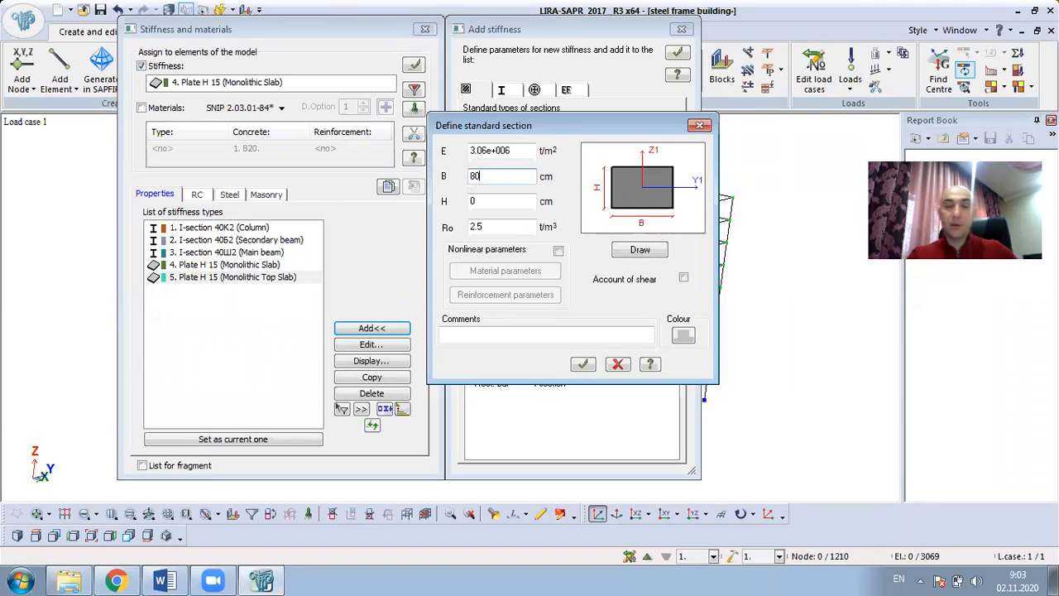
{"action": "key", "text": "Tab"}
{"action": "type", "text": "80"}
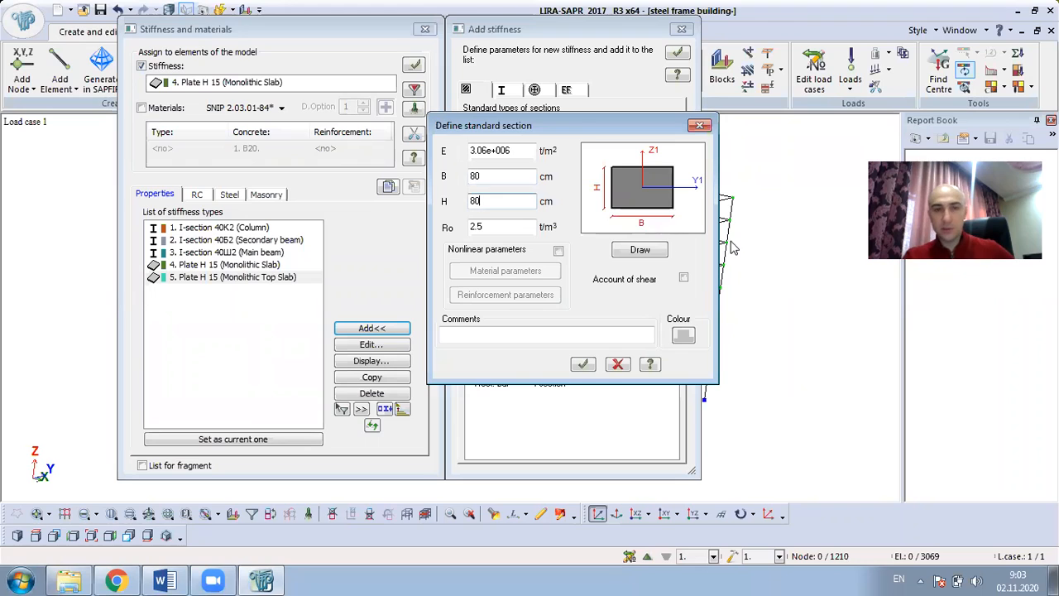
{"action": "left_click", "coordinate": [645, 254]}
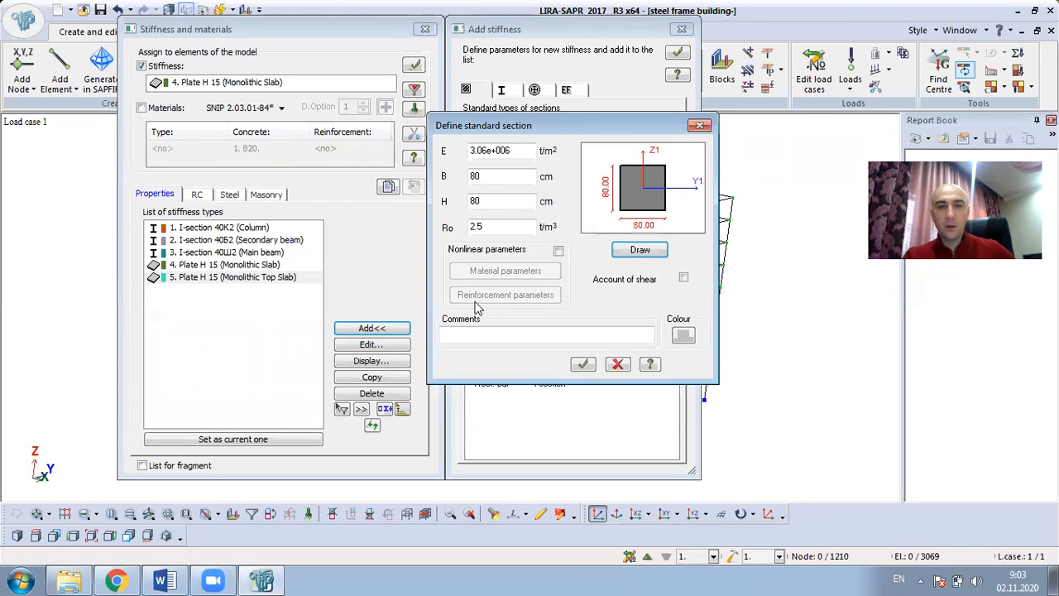
{"action": "left_click", "coordinate": [492, 335]}
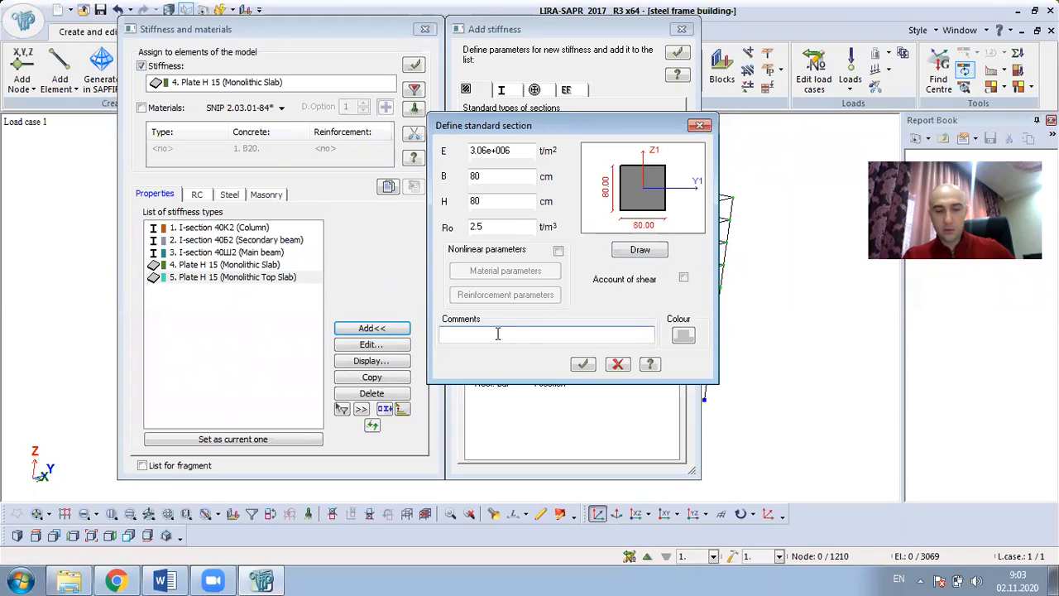
{"action": "type", "text": "Under column part"}
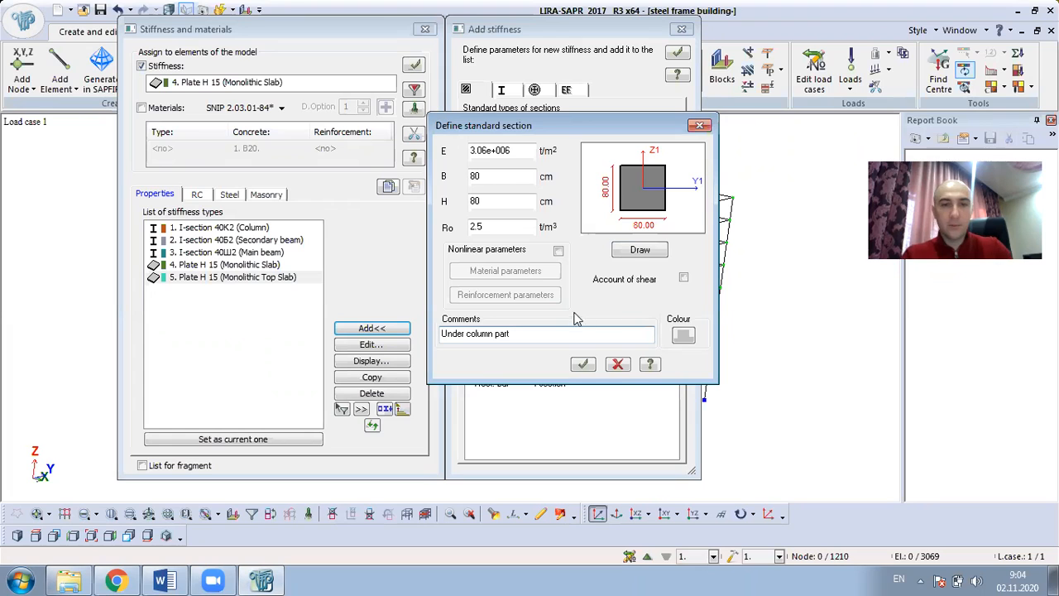
{"action": "left_click", "coordinate": [585, 364]}
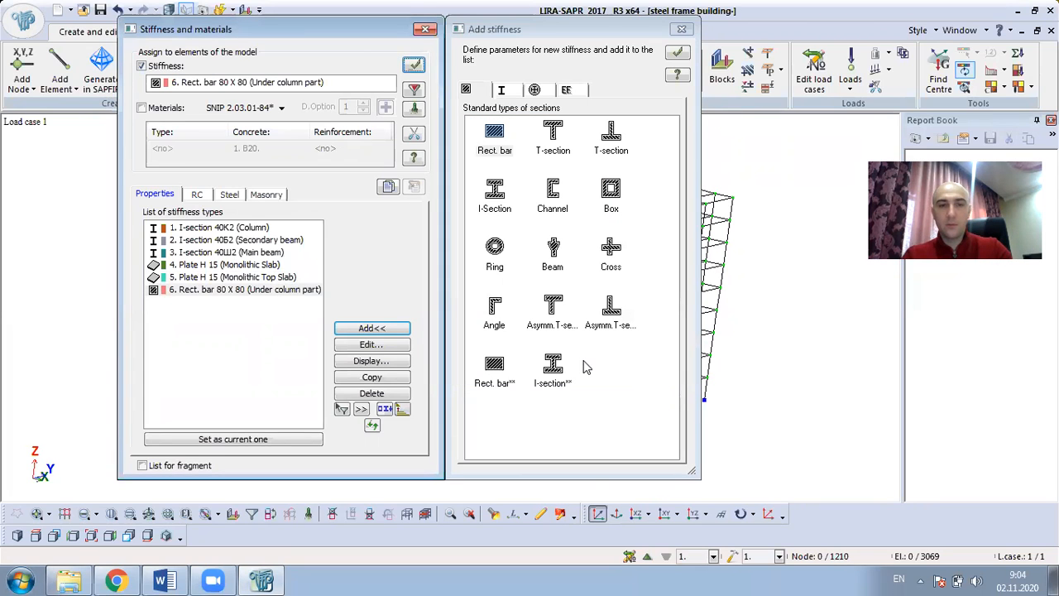
Step: Start another plate stiffness and set its thickness H to 60 cm
{"action": "left_click", "coordinate": [299, 290]}
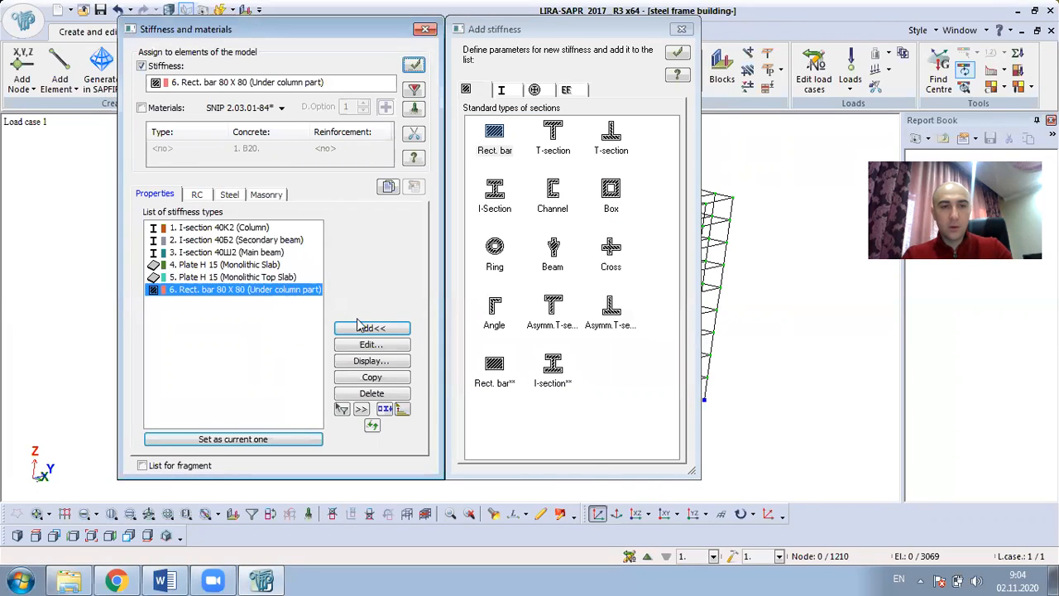
{"action": "left_click", "coordinate": [566, 89]}
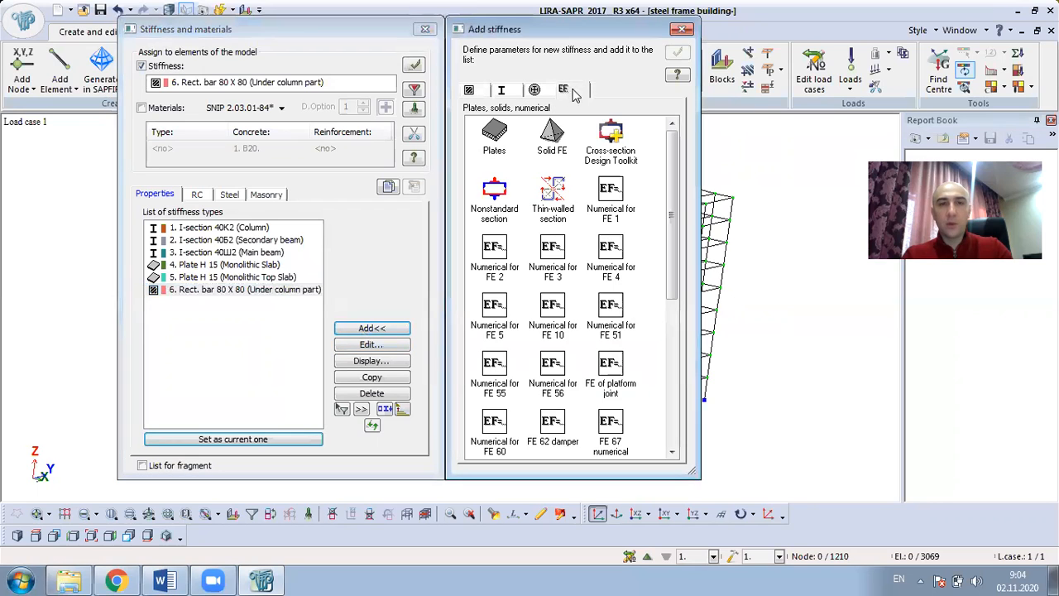
{"action": "double_click", "coordinate": [496, 137]}
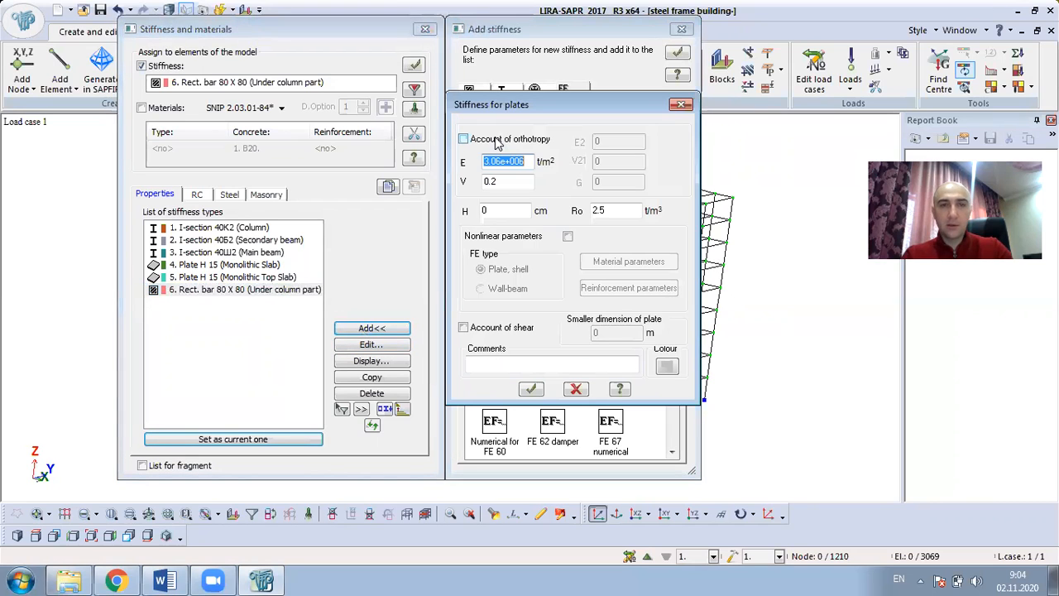
{"action": "double_click", "coordinate": [488, 210]}
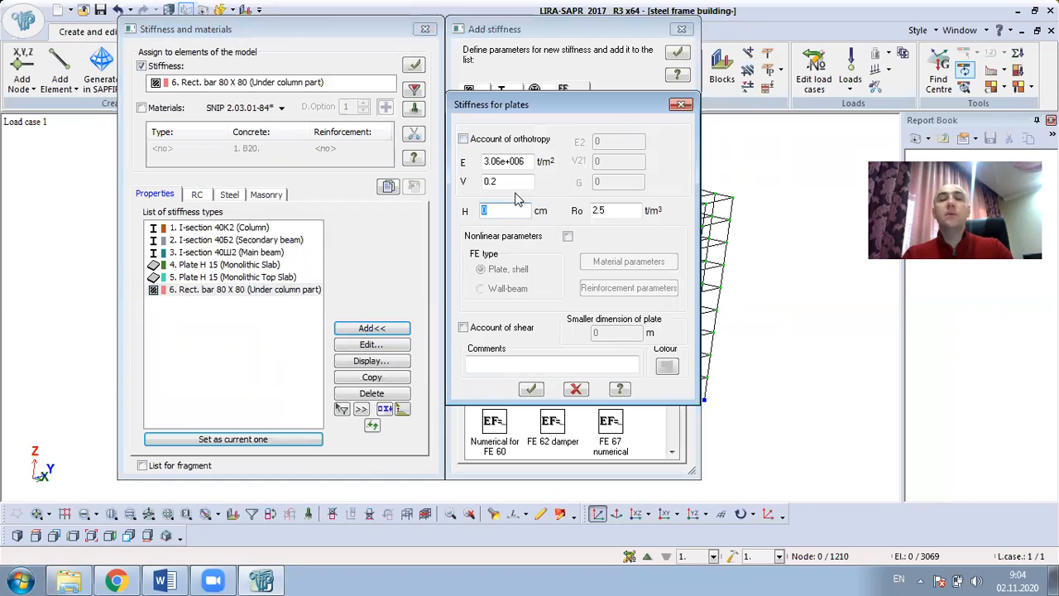
{"action": "type", "text": "6"}
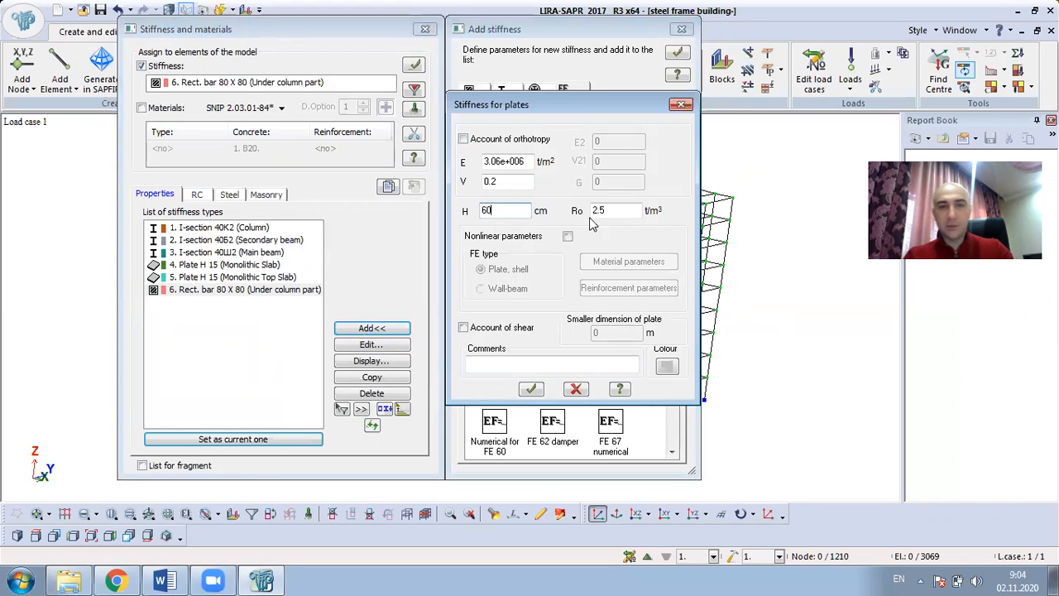
Step: Give the 60 cm plate stiffness the comment "Foundation base" and add it to the stiffness list
{"action": "left_click", "coordinate": [531, 362]}
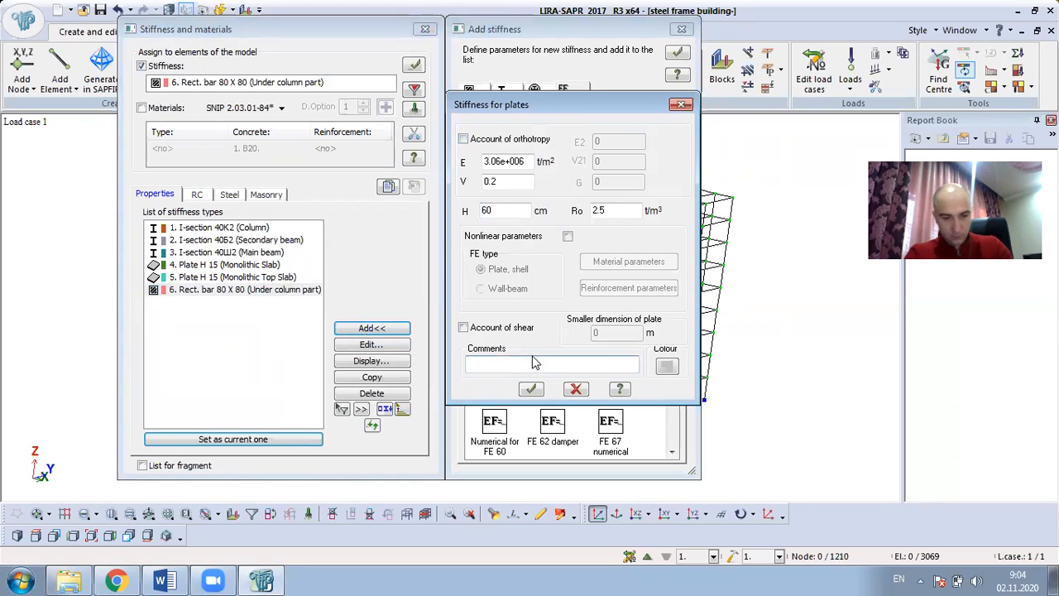
{"action": "type", "text": "Foundation base"}
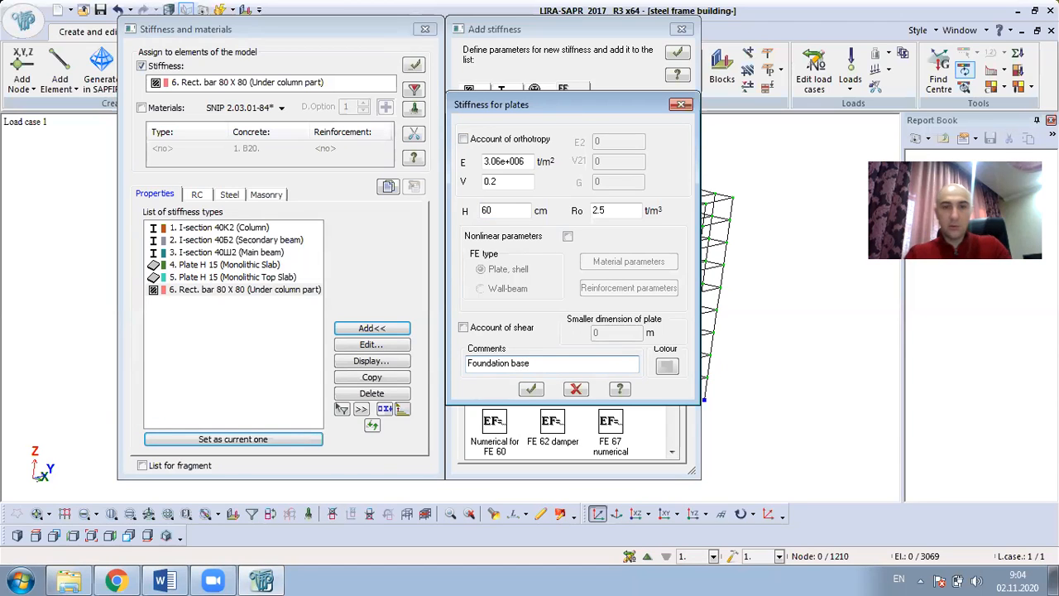
{"action": "left_click", "coordinate": [530, 389]}
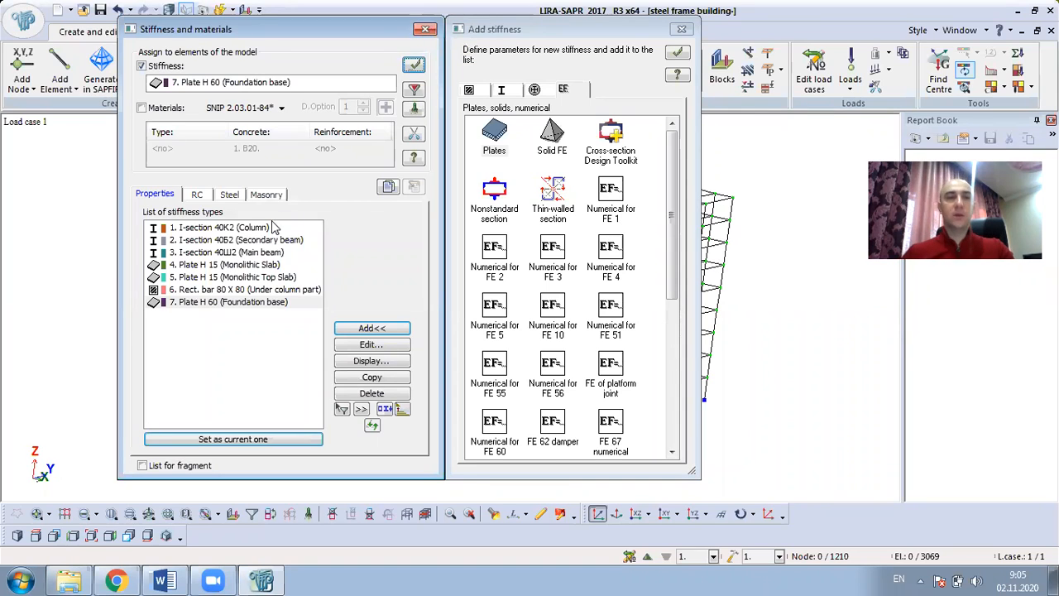
Step: Make the I-section 40К2 (Column) the current stiffness and close the stiffness dialogs
{"action": "left_click", "coordinate": [263, 229]}
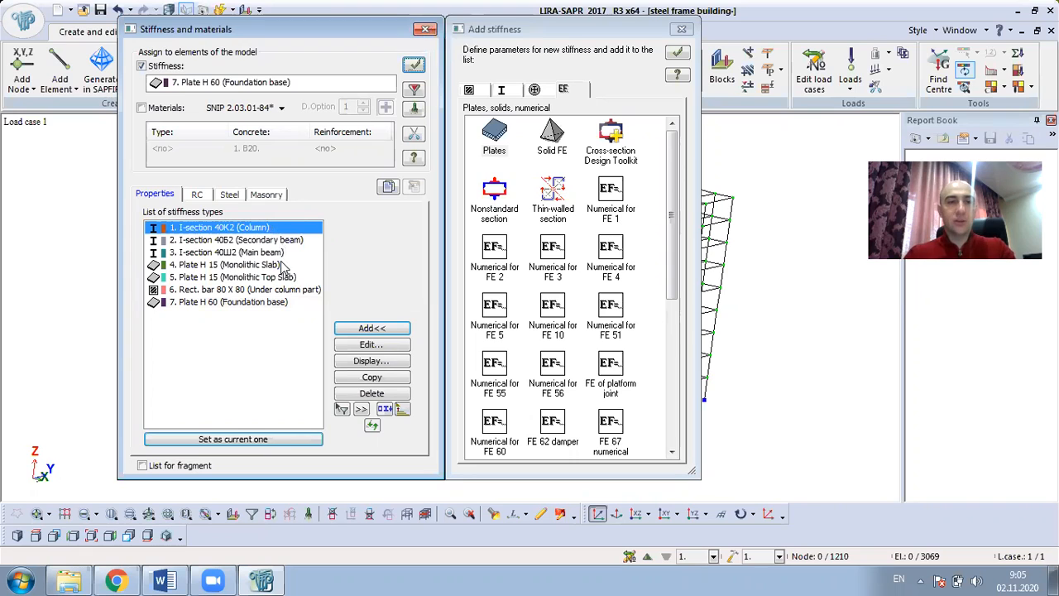
{"action": "double_click", "coordinate": [222, 231]}
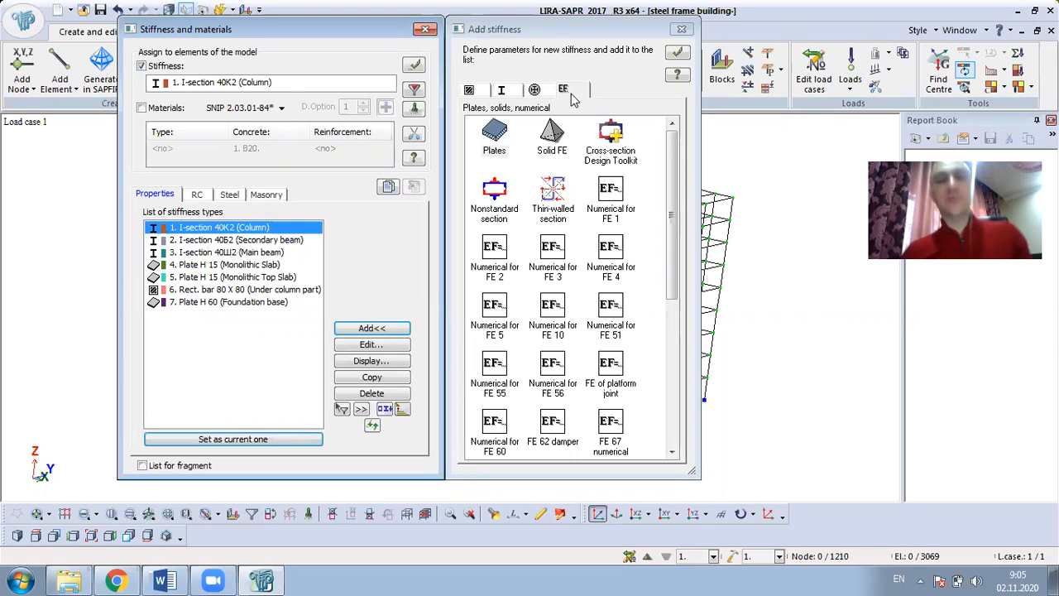
{"action": "left_click", "coordinate": [682, 29]}
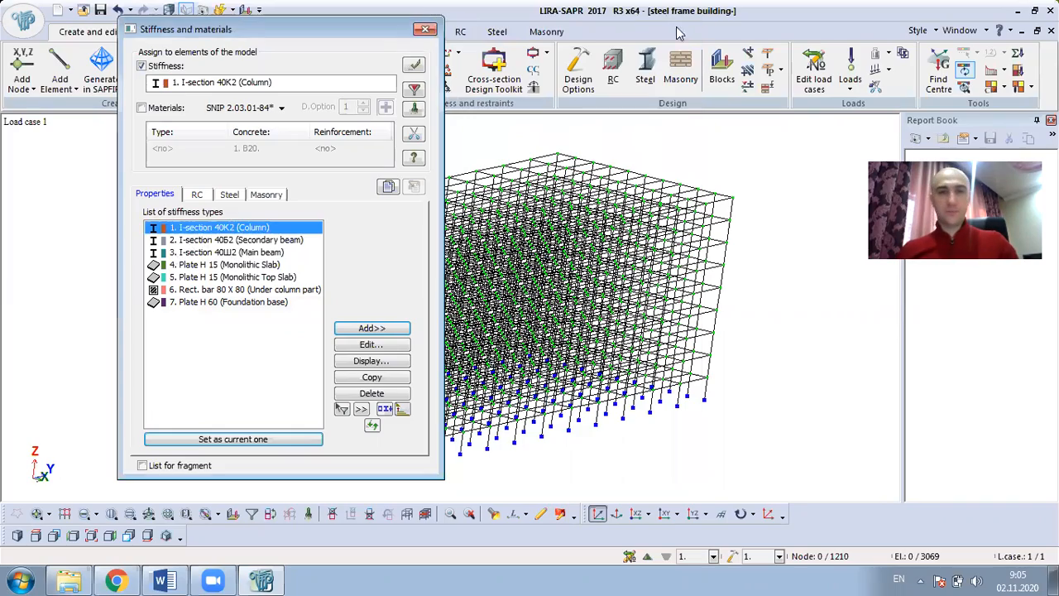
{"action": "left_click", "coordinate": [424, 30]}
Step: Select all vertical bars with a window around the frame, isolate them as a fragment, and restore the full model
{"action": "scroll", "coordinate": [459, 273], "scroll_direction": "down", "scroll_amount": 3}
{"action": "scroll", "coordinate": [460, 271], "scroll_direction": "up", "scroll_amount": 3}
{"action": "middle_click_drag", "start_coordinate": [414, 285], "coordinate": [362, 283]}
{"action": "scroll", "coordinate": [366, 284], "scroll_direction": "down", "scroll_amount": 1}
{"action": "scroll", "coordinate": [564, 258], "scroll_direction": "up", "scroll_amount": 2}
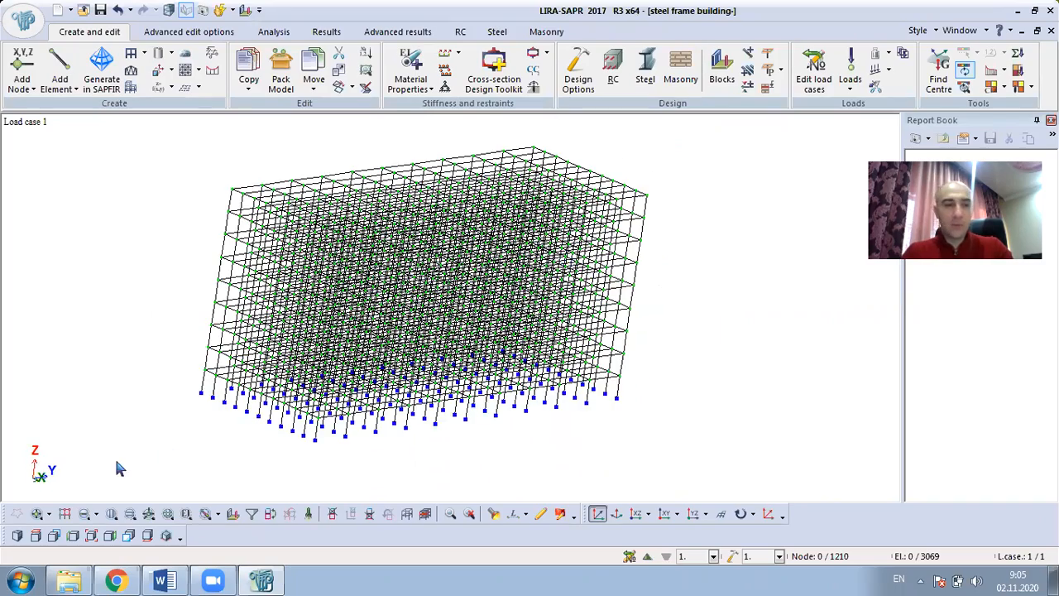
{"action": "left_click", "coordinate": [112, 513]}
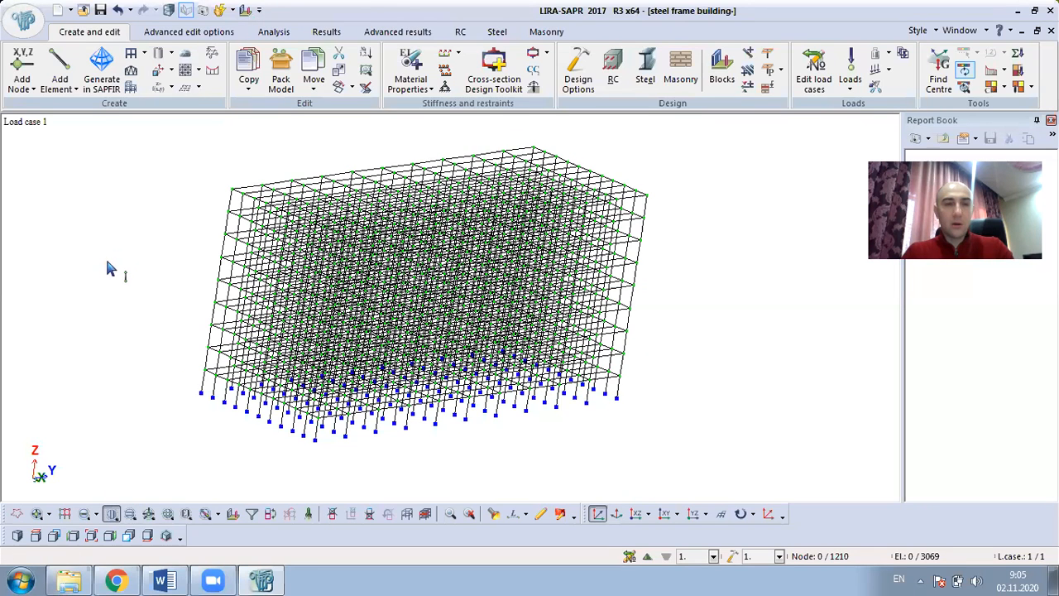
{"action": "scroll", "coordinate": [112, 269], "scroll_direction": "down", "scroll_amount": 1}
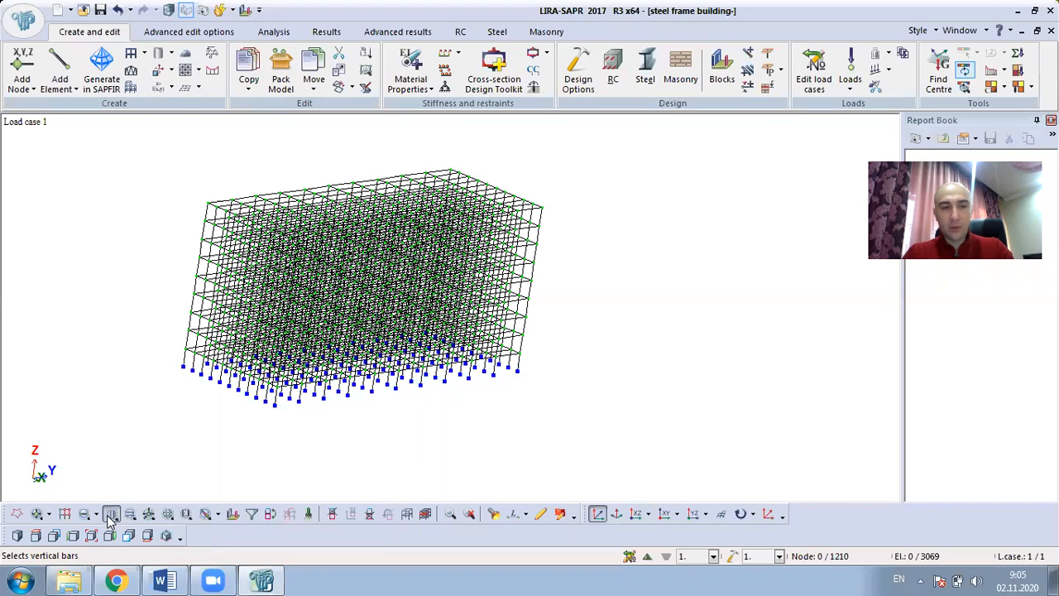
{"action": "left_click_drag", "start_coordinate": [93, 135], "coordinate": [683, 466]}
{"action": "middle_click_drag", "start_coordinate": [474, 377], "coordinate": [673, 427]}
{"action": "right_click", "coordinate": [43, 234]}
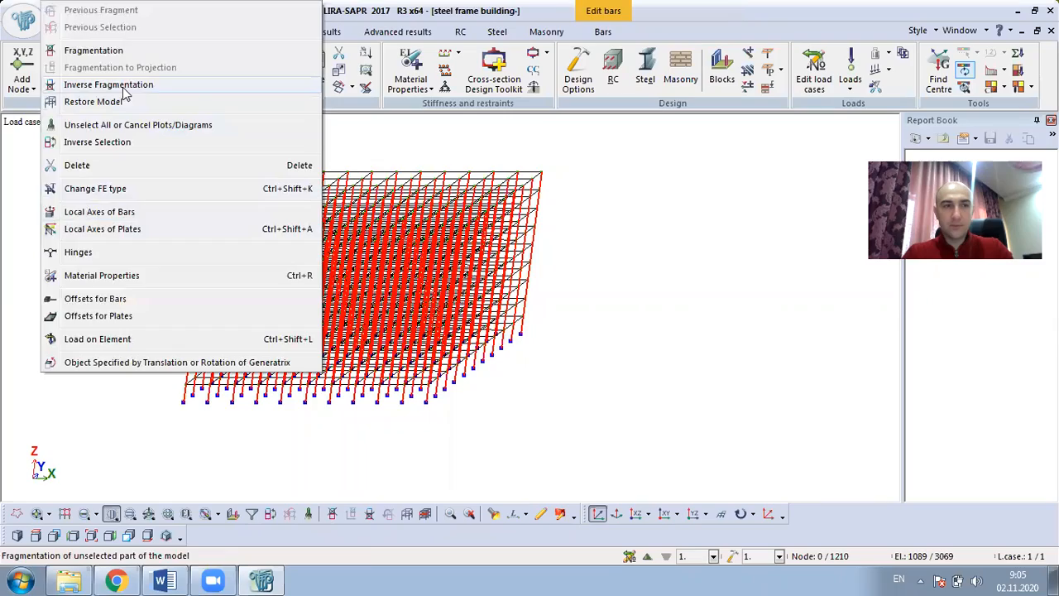
{"action": "left_click", "coordinate": [87, 47]}
{"action": "middle_click_drag", "start_coordinate": [219, 159], "coordinate": [207, 207]}
{"action": "right_click", "coordinate": [125, 182]}
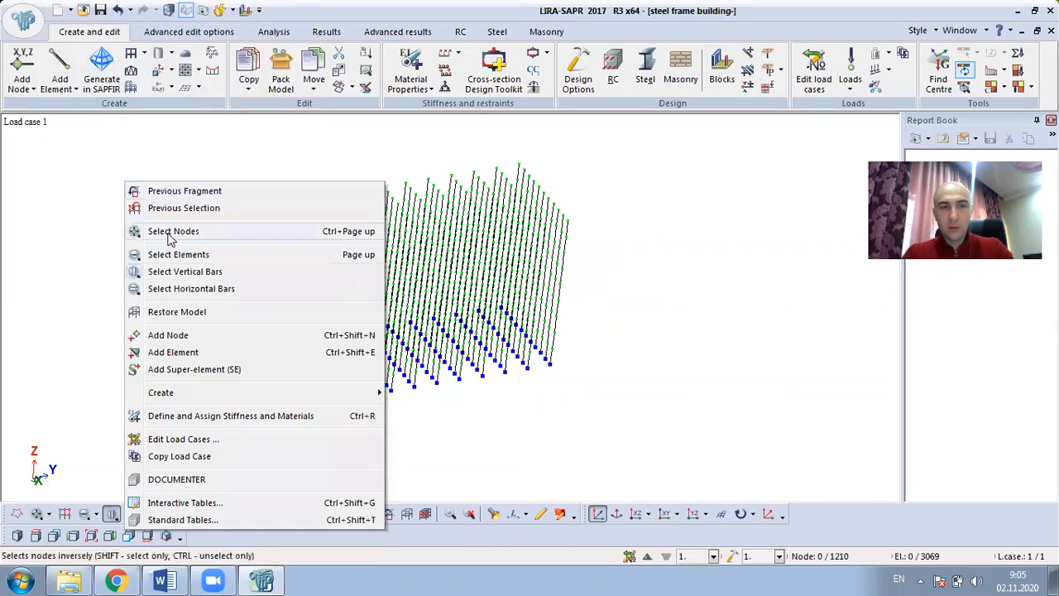
{"action": "left_click", "coordinate": [217, 313]}
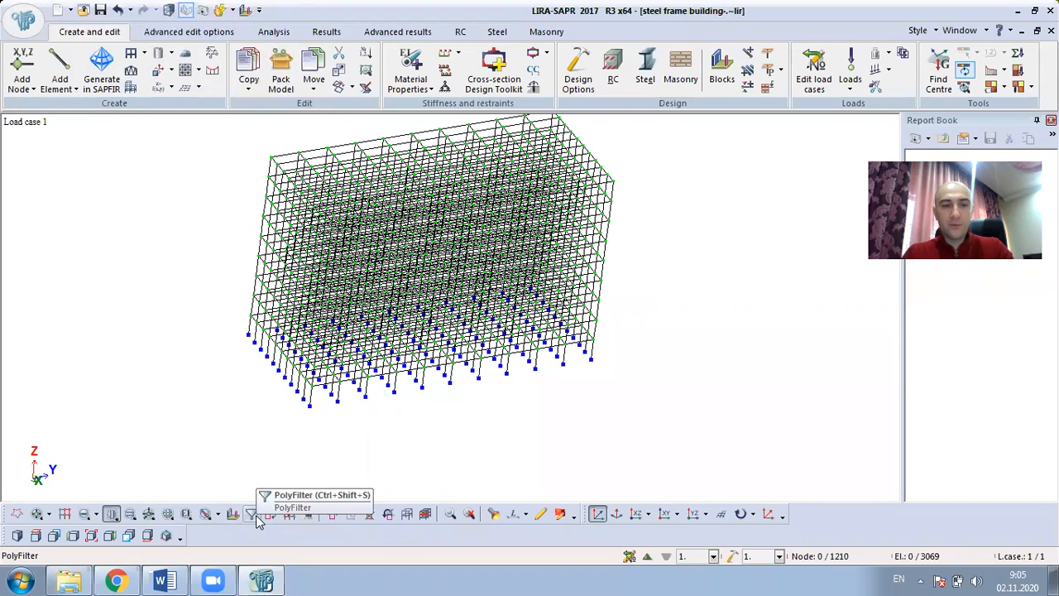
Step: Open the PolyFilter for elements and select all elements with the FE shape Bars
{"action": "left_click", "coordinate": [253, 515]}
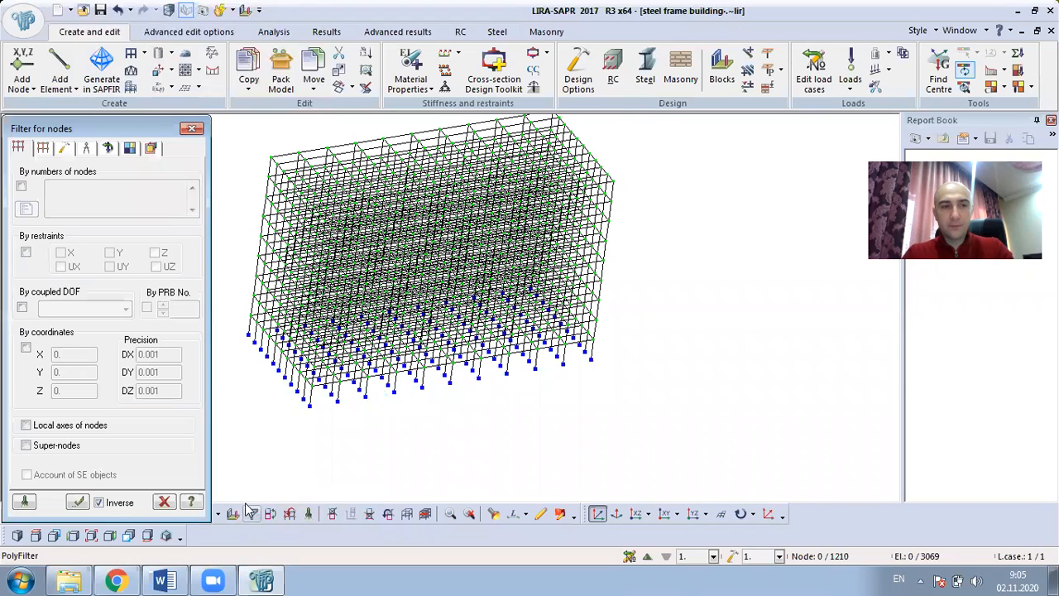
{"action": "left_click", "coordinate": [40, 149]}
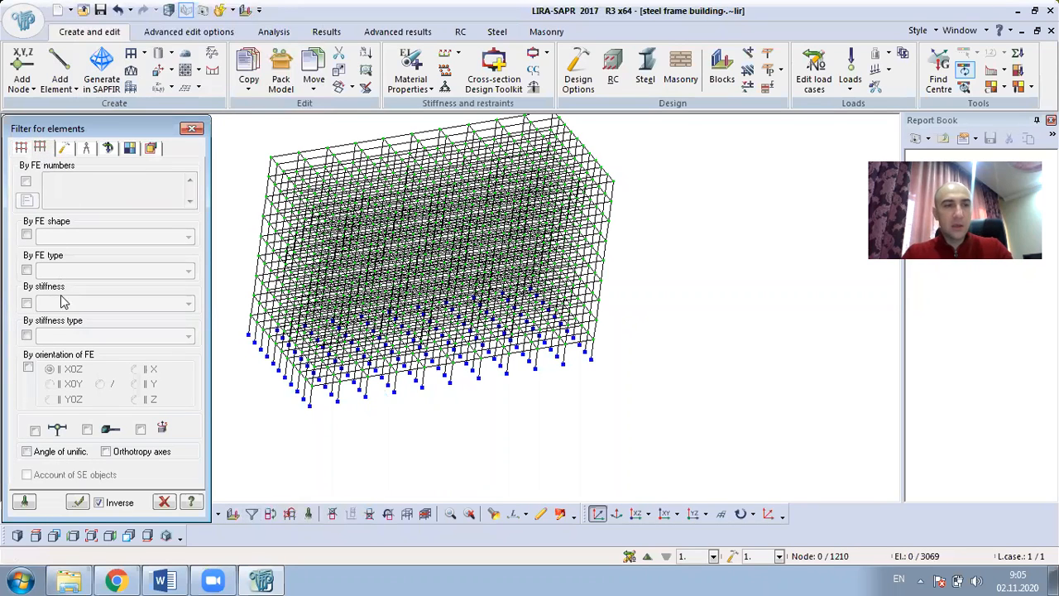
{"action": "left_click", "coordinate": [26, 235]}
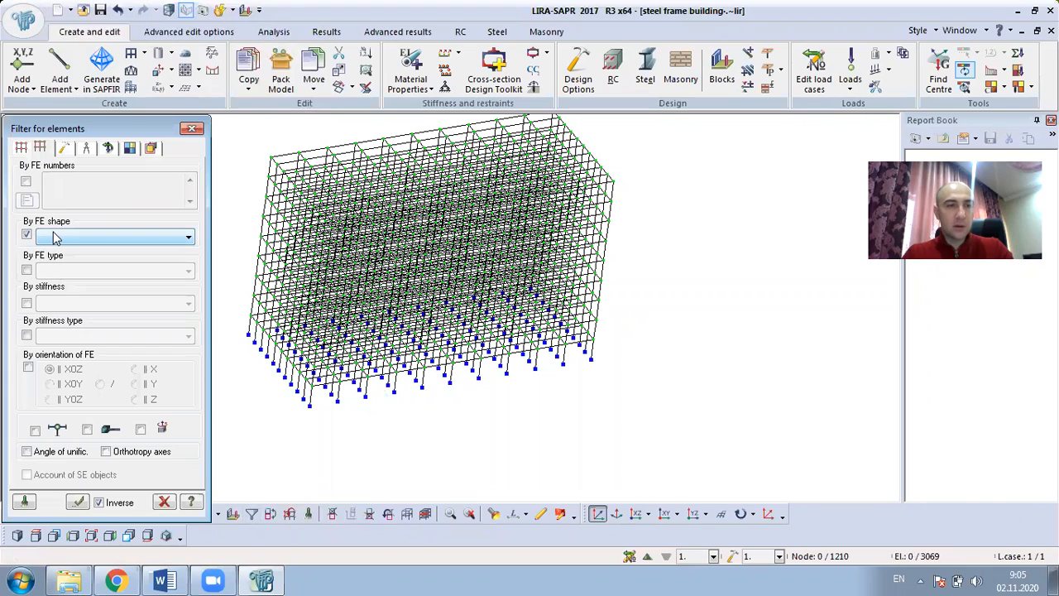
{"action": "left_click", "coordinate": [54, 238]}
{"action": "left_click", "coordinate": [50, 250]}
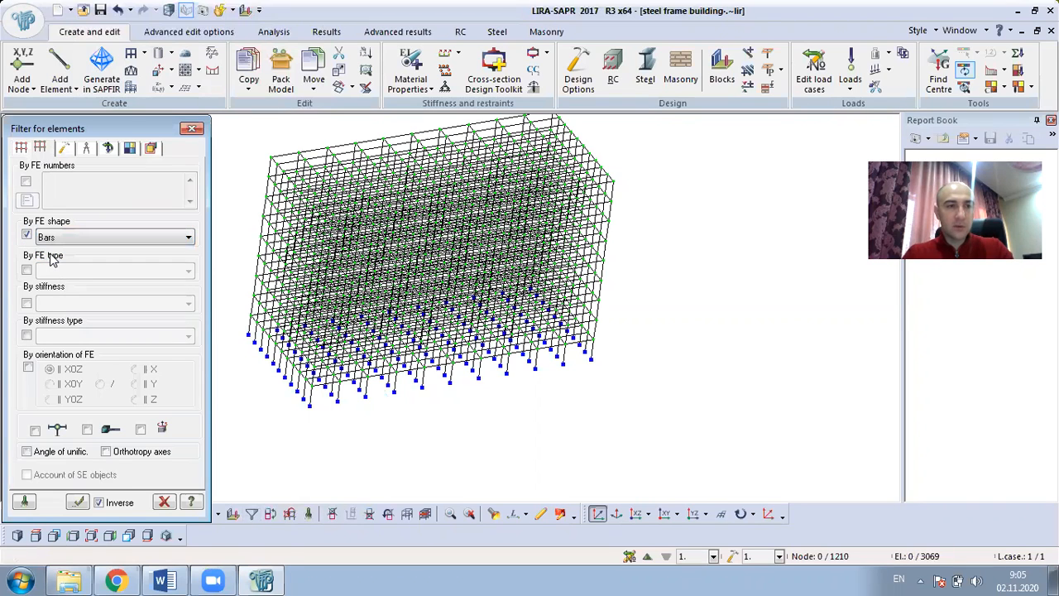
{"action": "left_click", "coordinate": [77, 503]}
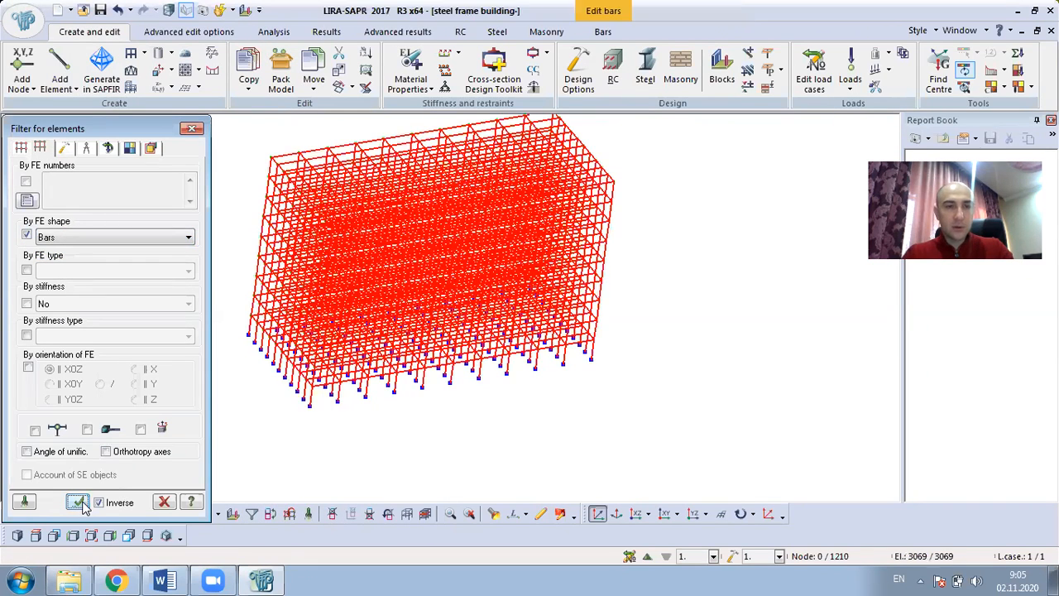
Step: Restrict the bar filter to elements parallel to Z, clear the existing selection, and select the vertical bars
{"action": "left_click_drag", "start_coordinate": [277, 338], "coordinate": [268, 237]}
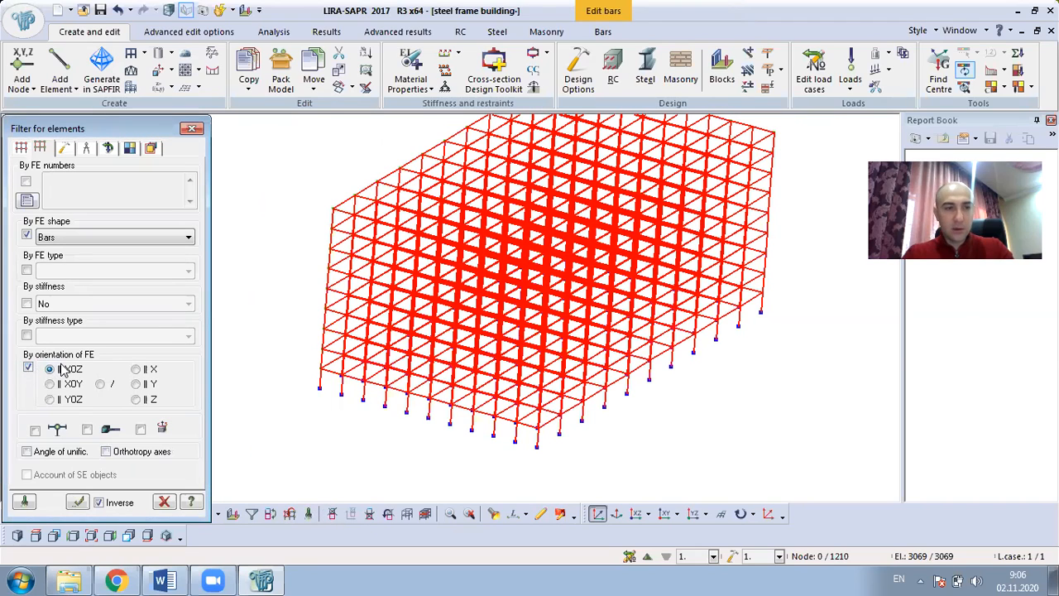
{"action": "left_click", "coordinate": [136, 400]}
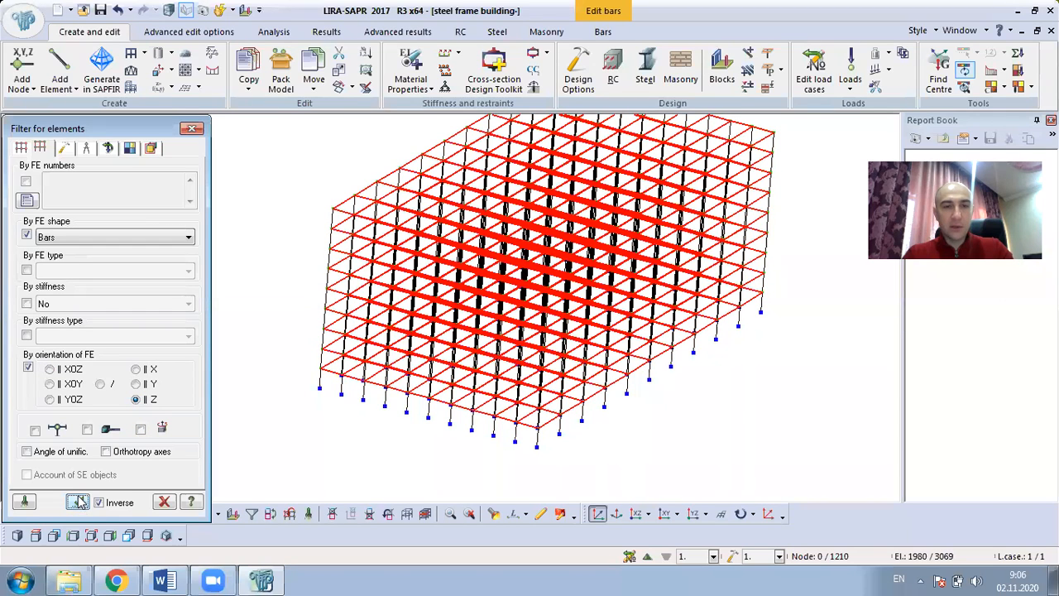
{"action": "left_click", "coordinate": [305, 514]}
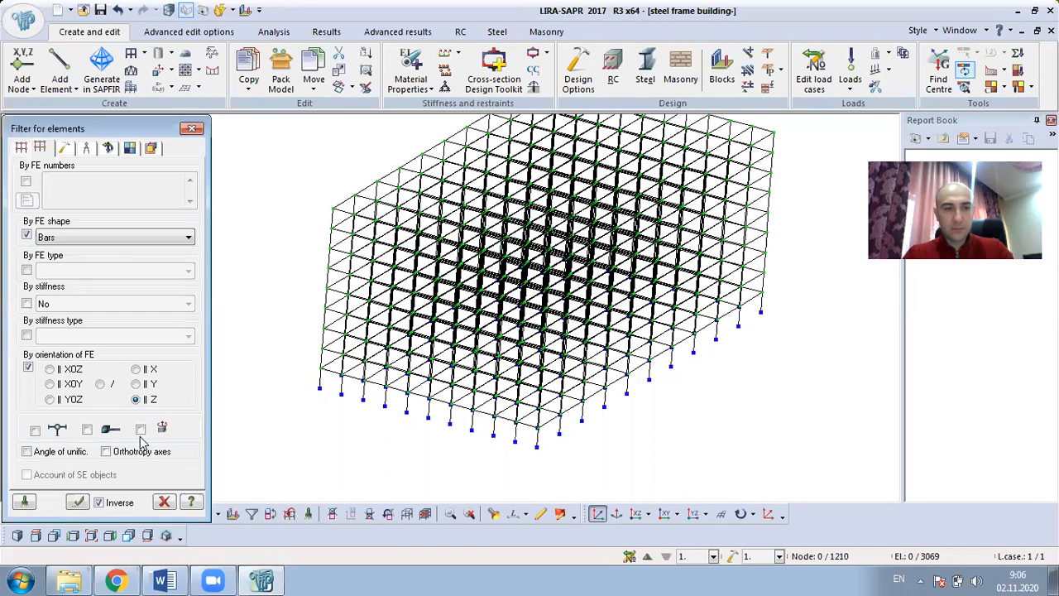
{"action": "left_click", "coordinate": [77, 503]}
{"action": "middle_click_drag", "start_coordinate": [337, 414], "coordinate": [351, 385]}
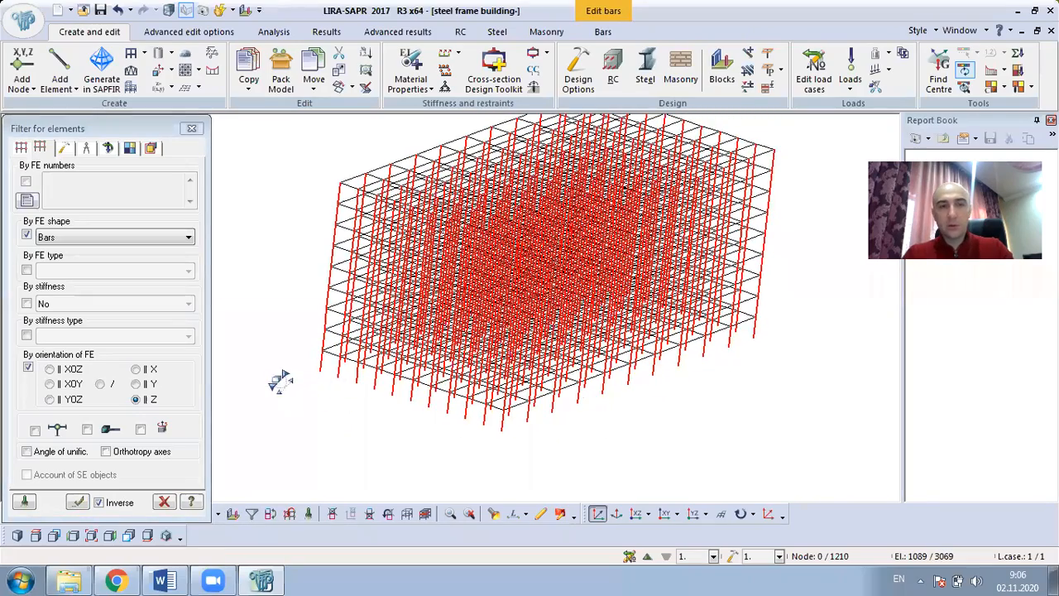
Step: Isolate the selected vertical bars as a fragment and reselect them with the element filter
{"action": "right_click", "coordinate": [245, 223]}
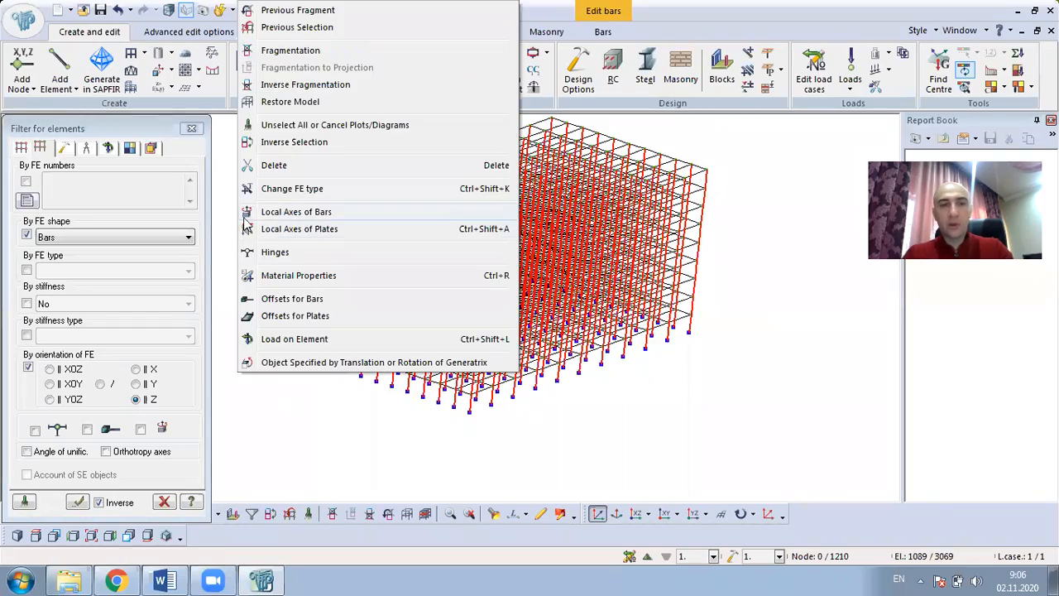
{"action": "left_click", "coordinate": [285, 50]}
{"action": "middle_click_drag", "start_coordinate": [428, 240], "coordinate": [507, 240]}
{"action": "left_click", "coordinate": [79, 505]}
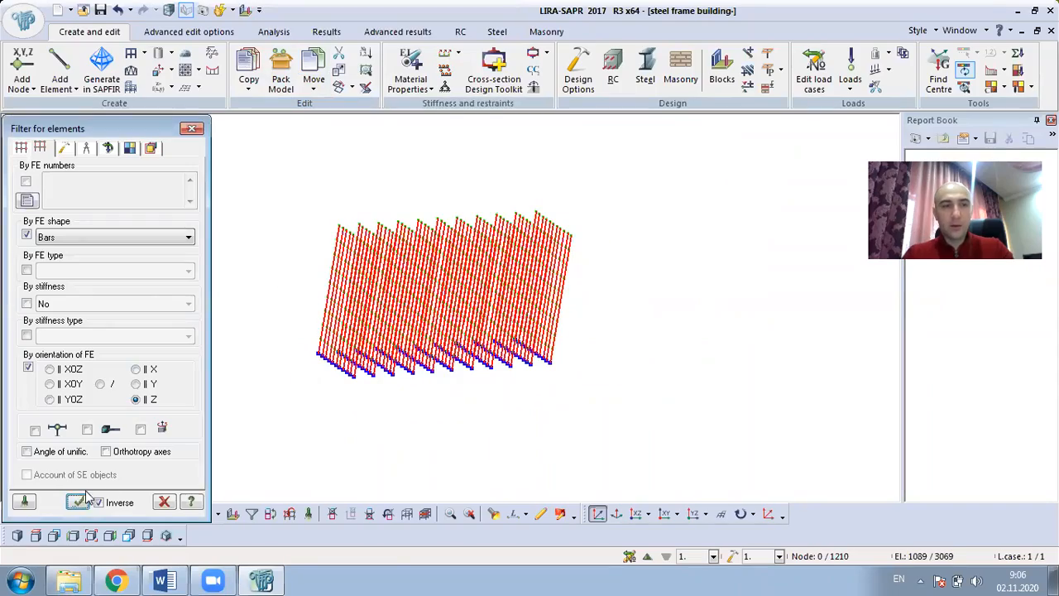
{"action": "middle_click_drag", "start_coordinate": [307, 326], "coordinate": [359, 373]}
{"action": "middle_click_drag", "start_coordinate": [318, 281], "coordinate": [359, 201]}
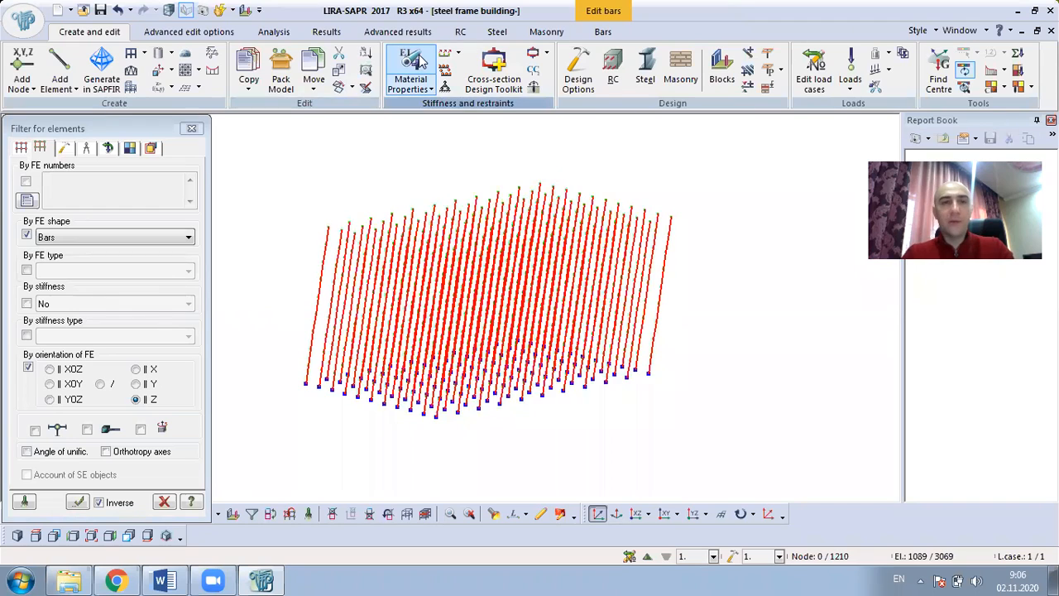
Step: Open the stiffness and material properties with I-section 40К2 (Column) chosen, and show the steel structure parameters beside the model
{"action": "left_click", "coordinate": [418, 59]}
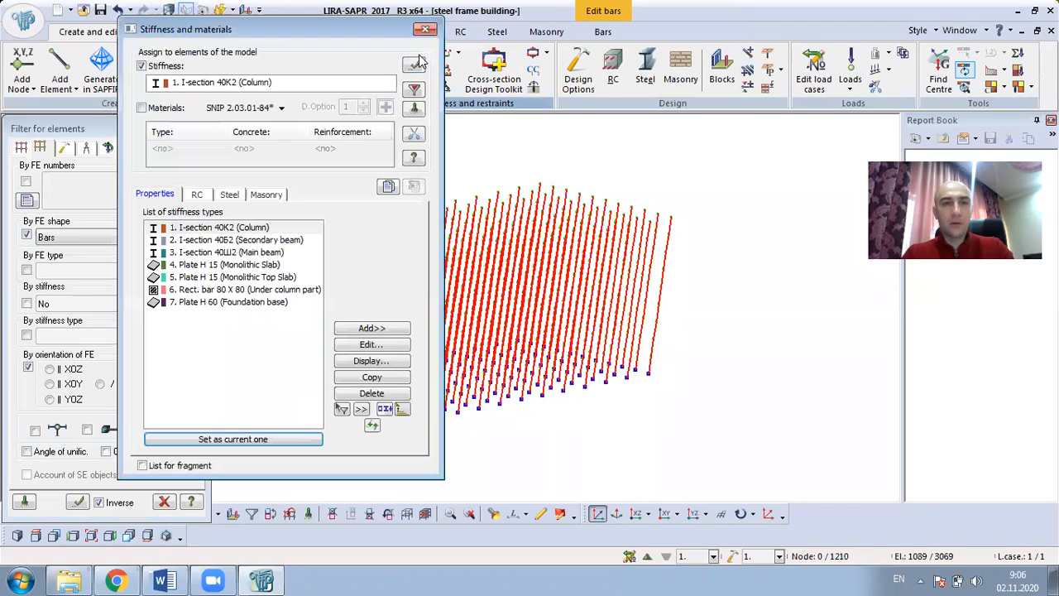
{"action": "left_click", "coordinate": [233, 227]}
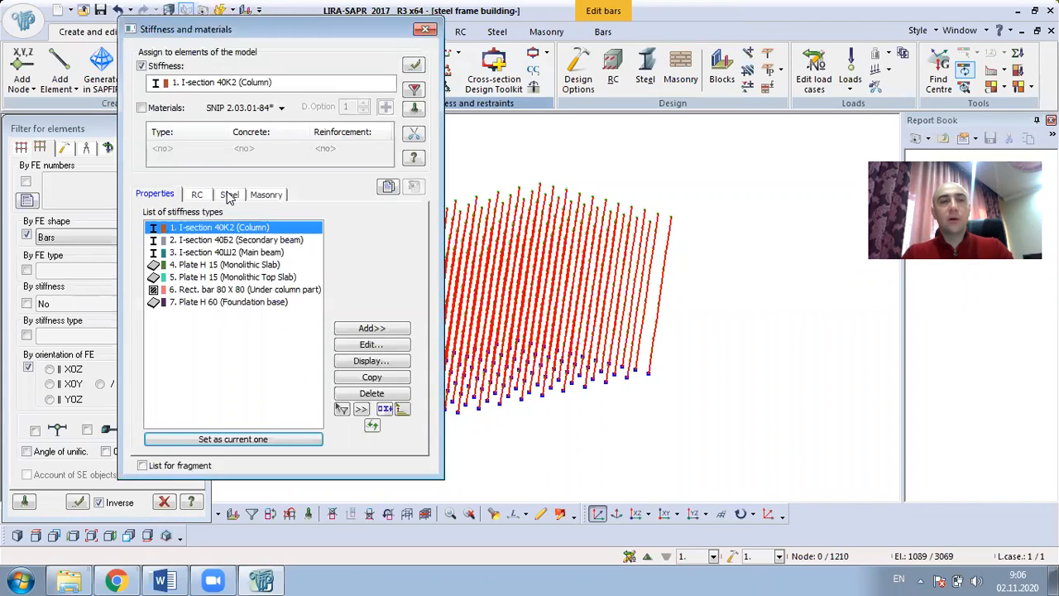
{"action": "left_click", "coordinate": [230, 196]}
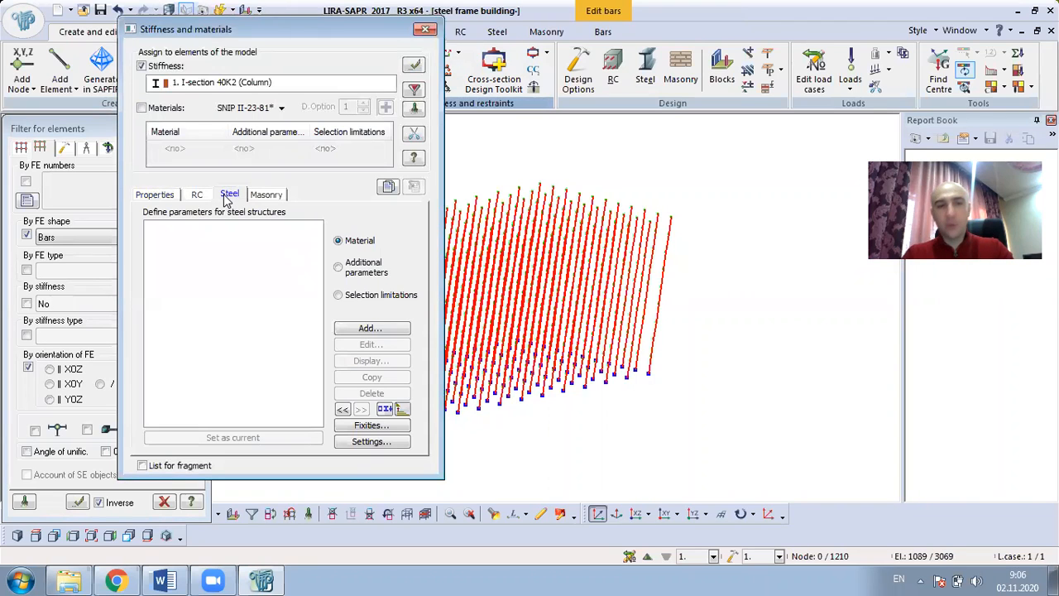
{"action": "left_click", "coordinate": [158, 195]}
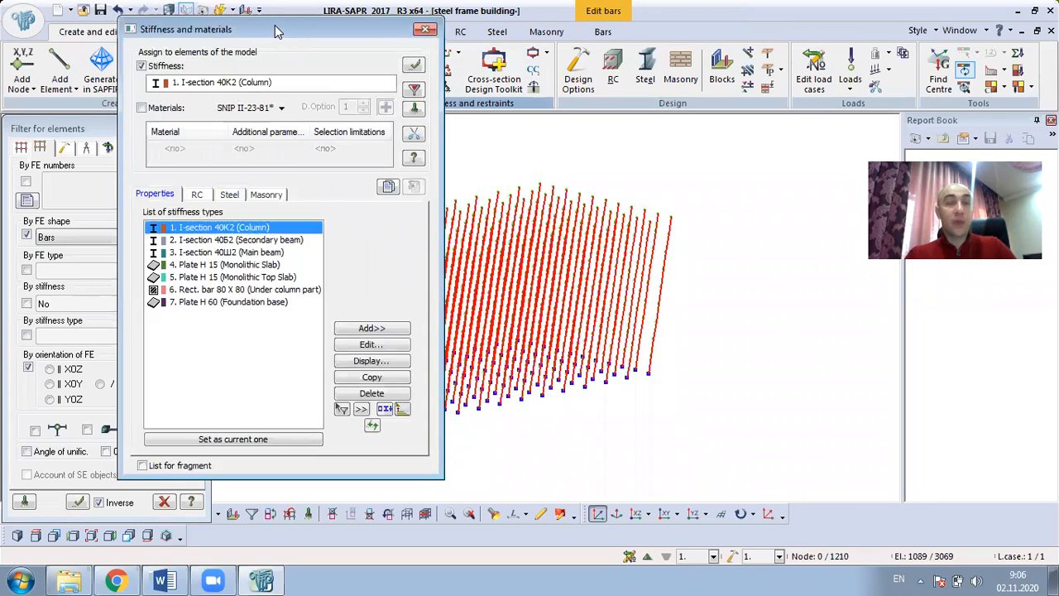
{"action": "left_click_drag", "start_coordinate": [277, 32], "coordinate": [751, 43]}
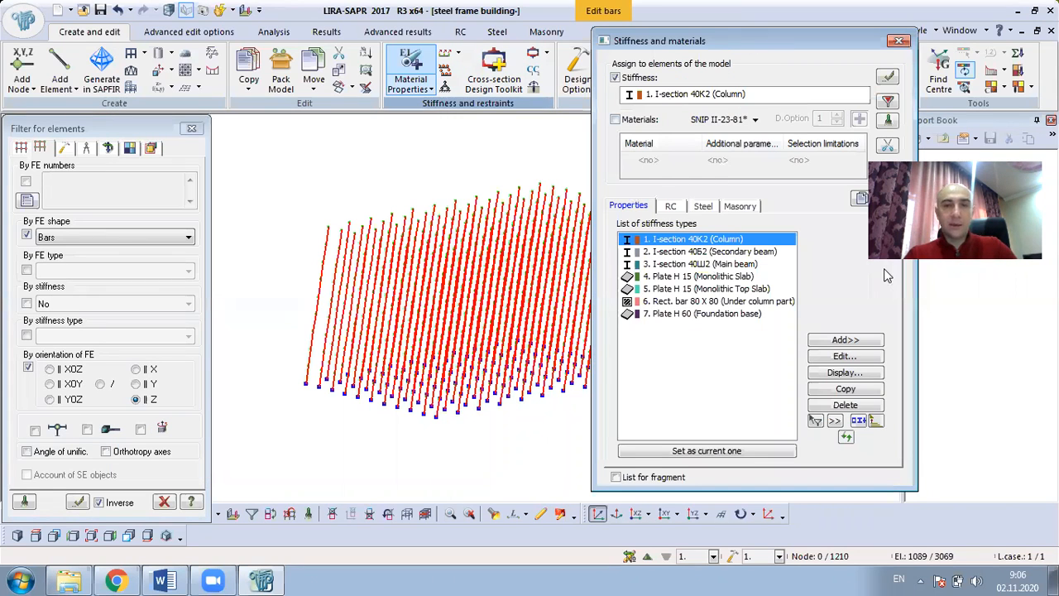
{"action": "left_click", "coordinate": [703, 207]}
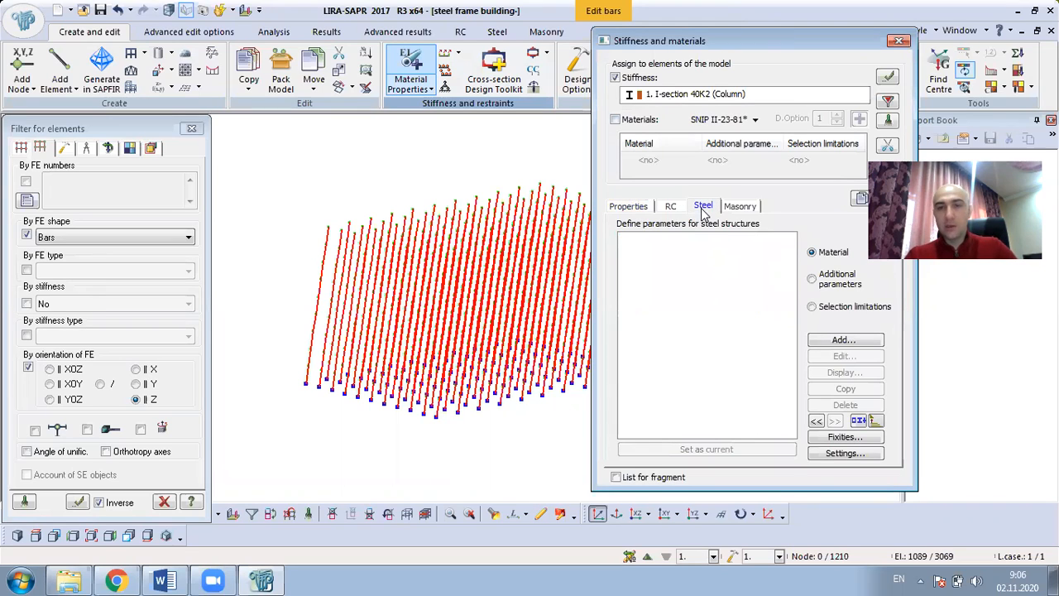
{"action": "middle_click_drag", "start_coordinate": [544, 220], "coordinate": [523, 210]}
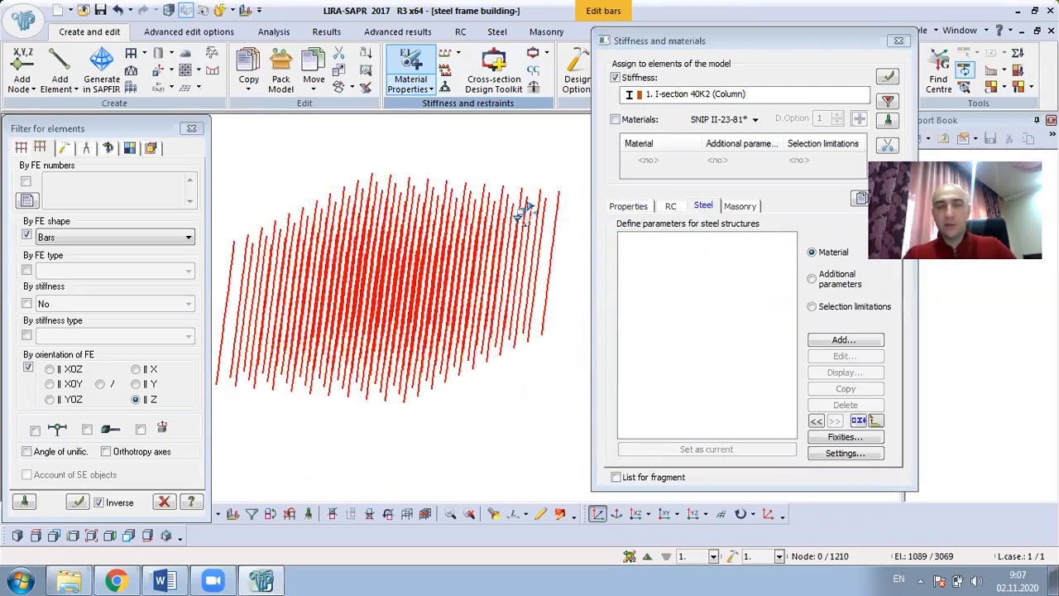
{"action": "left_click", "coordinate": [643, 210]}
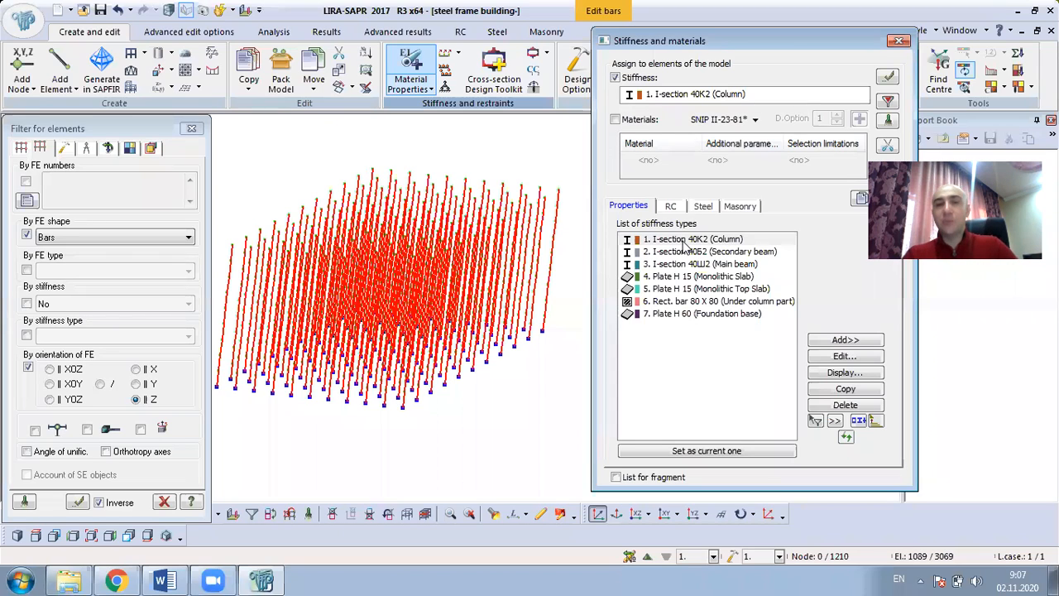
{"action": "left_click", "coordinate": [704, 206]}
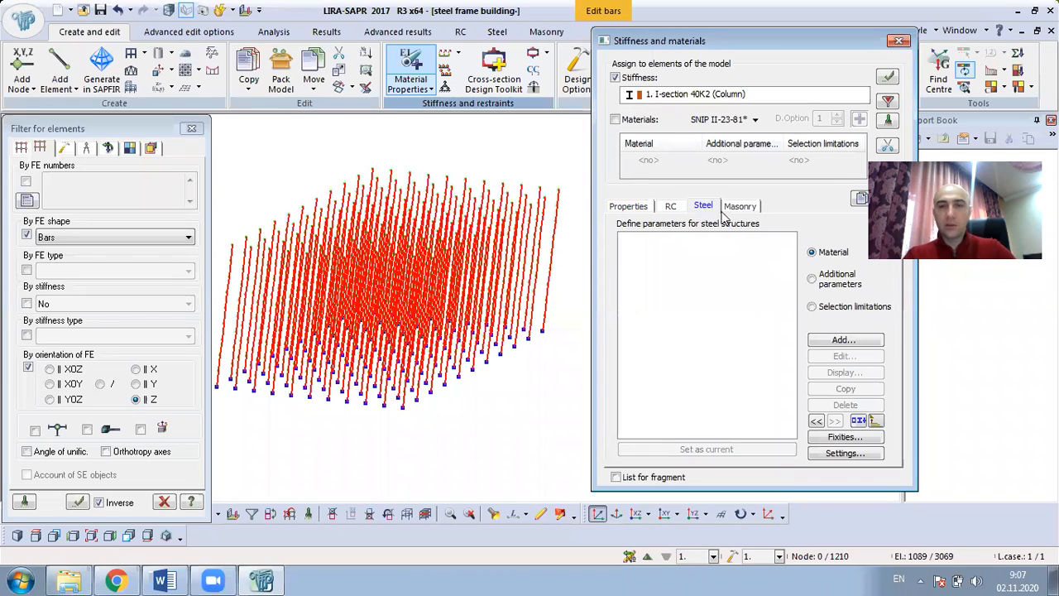
Step: Switch to the assignment document in Word and look up the steel grade for the variant
{"action": "left_click", "coordinate": [166, 580]}
{"action": "scroll", "coordinate": [312, 399], "scroll_direction": "up", "scroll_amount": 5}
{"action": "scroll", "coordinate": [339, 386], "scroll_direction": "down", "scroll_amount": 15}
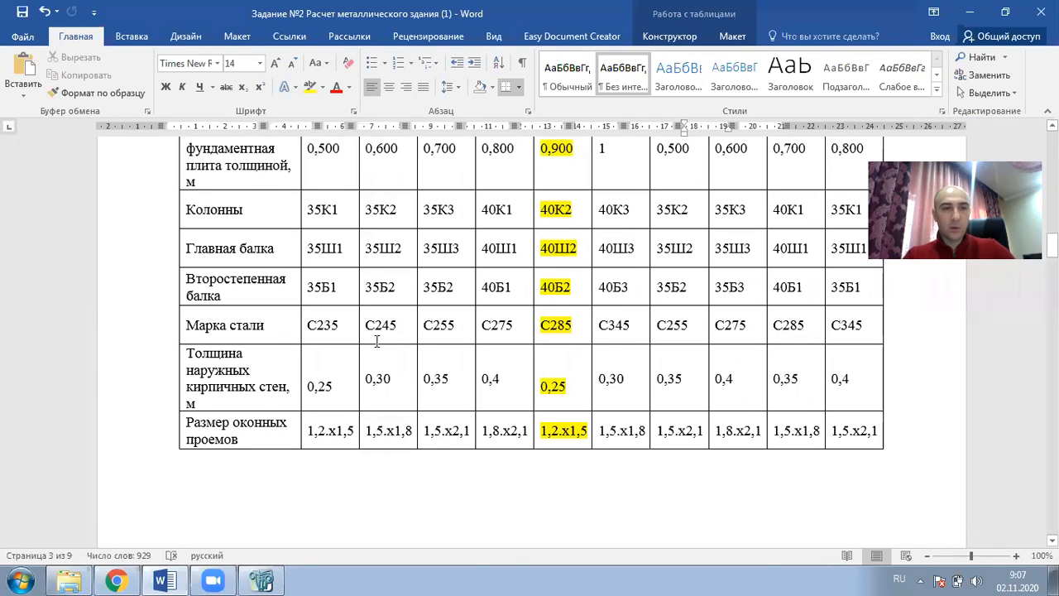
{"action": "scroll", "coordinate": [570, 447], "scroll_direction": "up", "scroll_amount": 2}
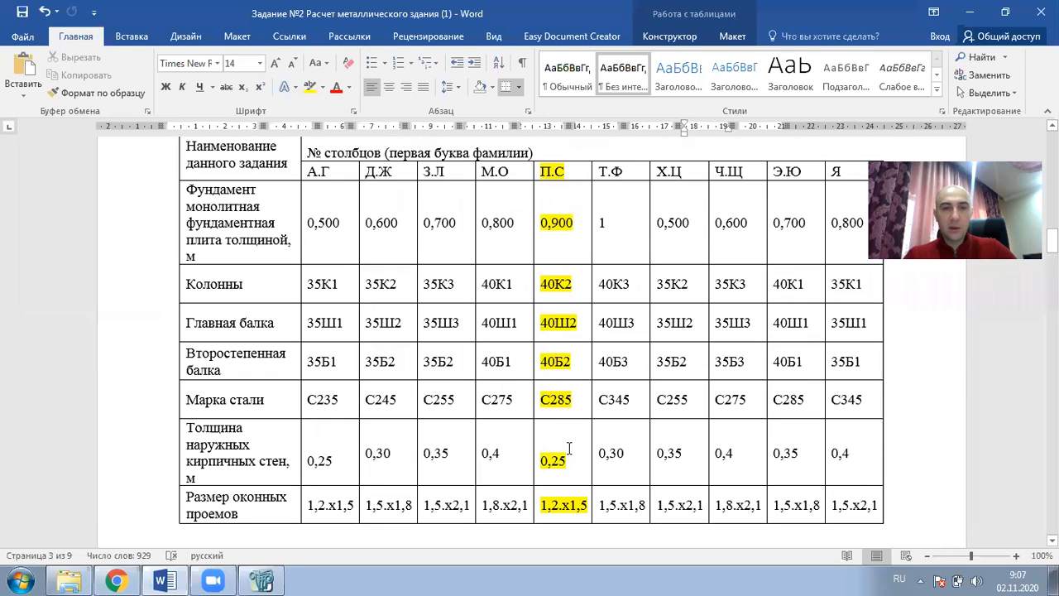
{"action": "double_click", "coordinate": [563, 404]}
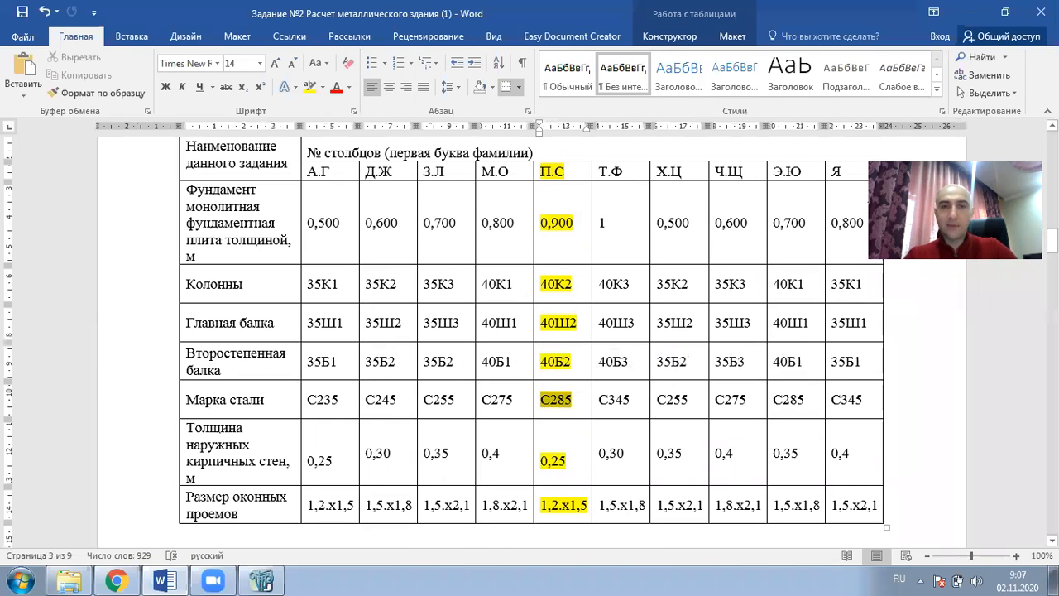
Step: Return to LIRA-SAPR and start a new steel material definition for the columns
{"action": "key", "text": "alt+Tab"}
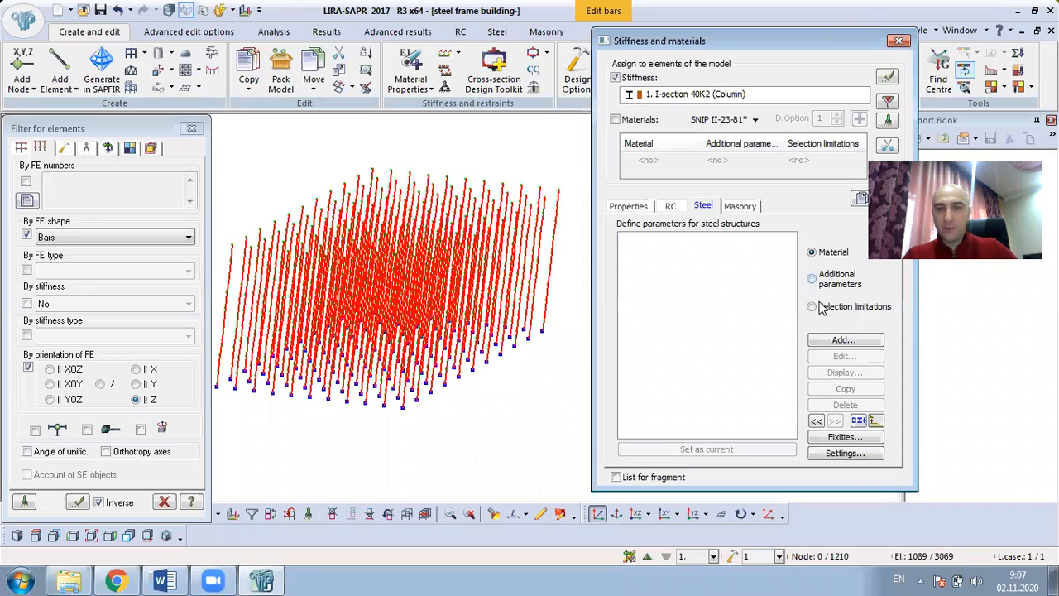
{"action": "left_click", "coordinate": [841, 343]}
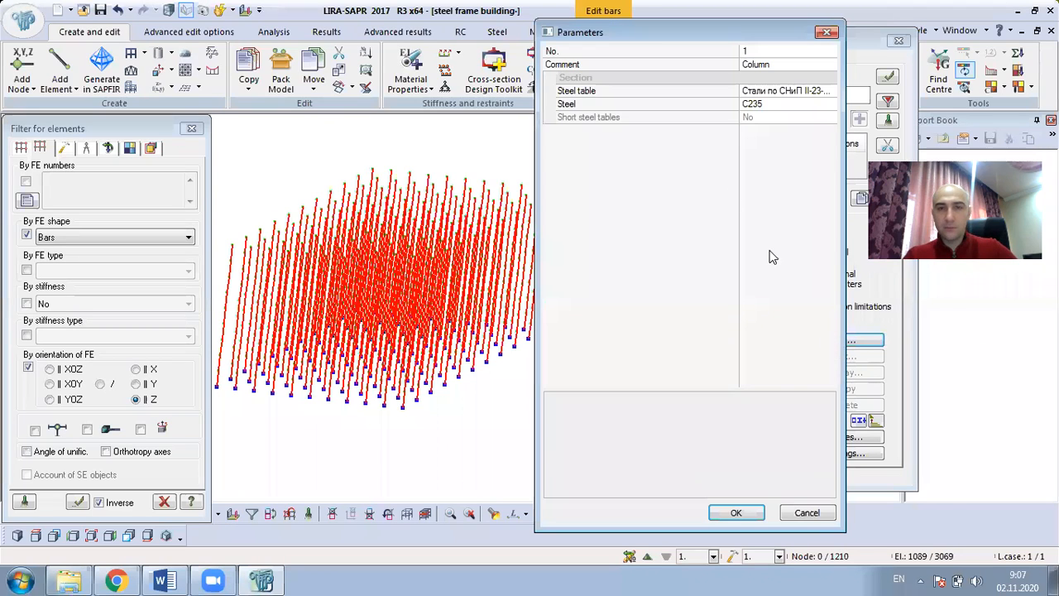
Step: Set the steel grade of the Column material to C285 and accept the material parameters
{"action": "left_click", "coordinate": [790, 117]}
{"action": "left_click", "coordinate": [804, 105]}
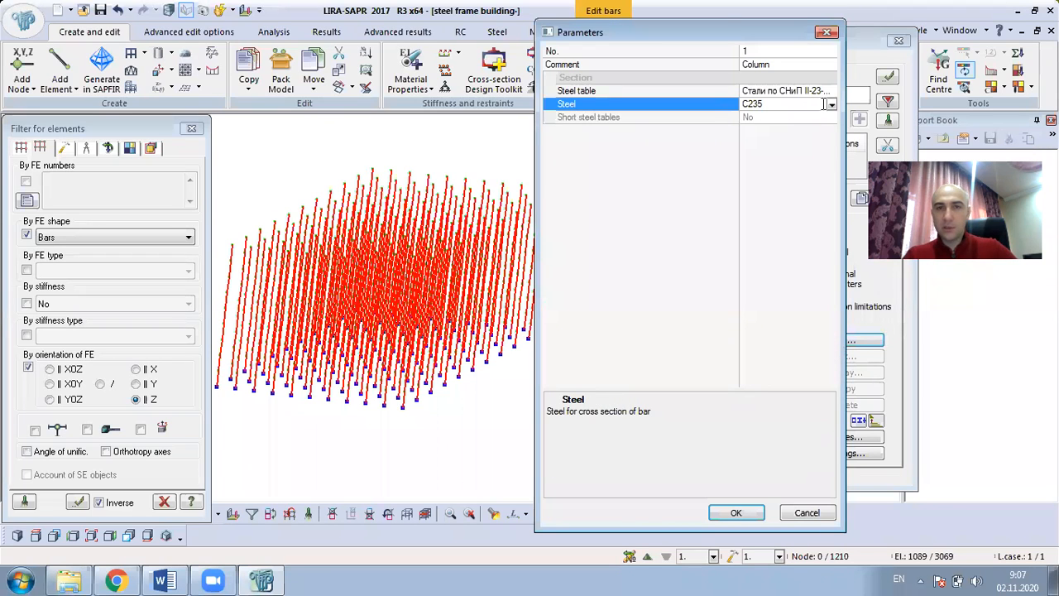
{"action": "left_click", "coordinate": [832, 104]}
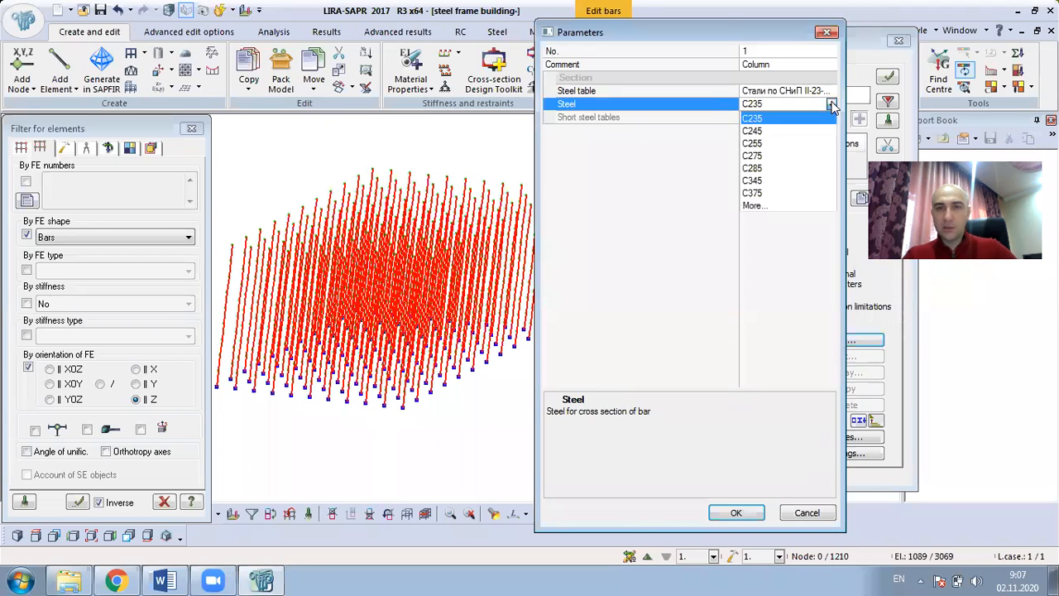
{"action": "left_click", "coordinate": [804, 167]}
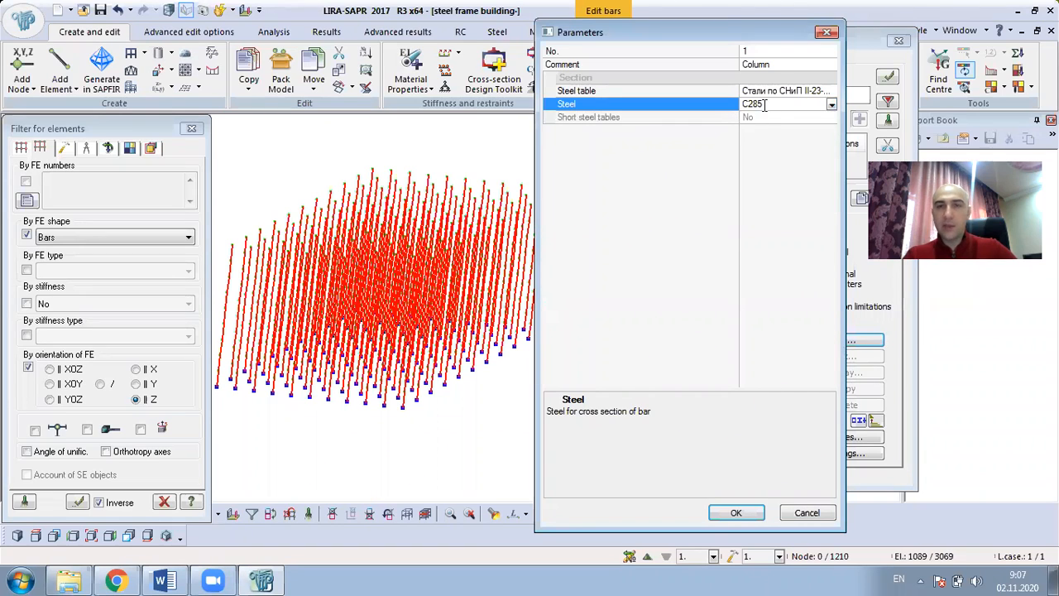
{"action": "left_click", "coordinate": [737, 511]}
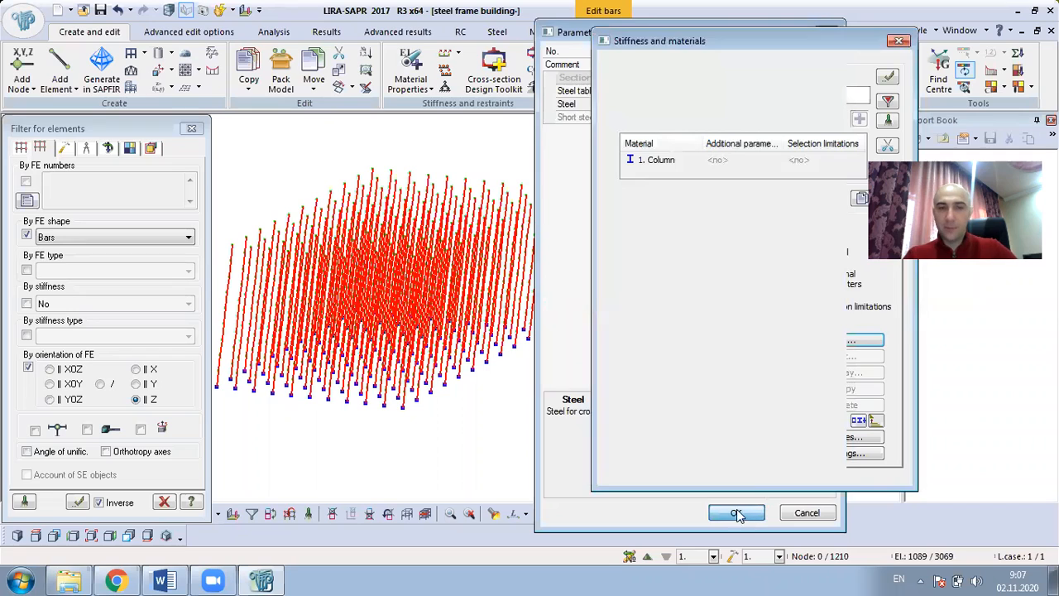
Step: Add a Column set of additional steel parameters with safety factor Yn 0.85 and both Yc factors left at 1
{"action": "left_click", "coordinate": [835, 279]}
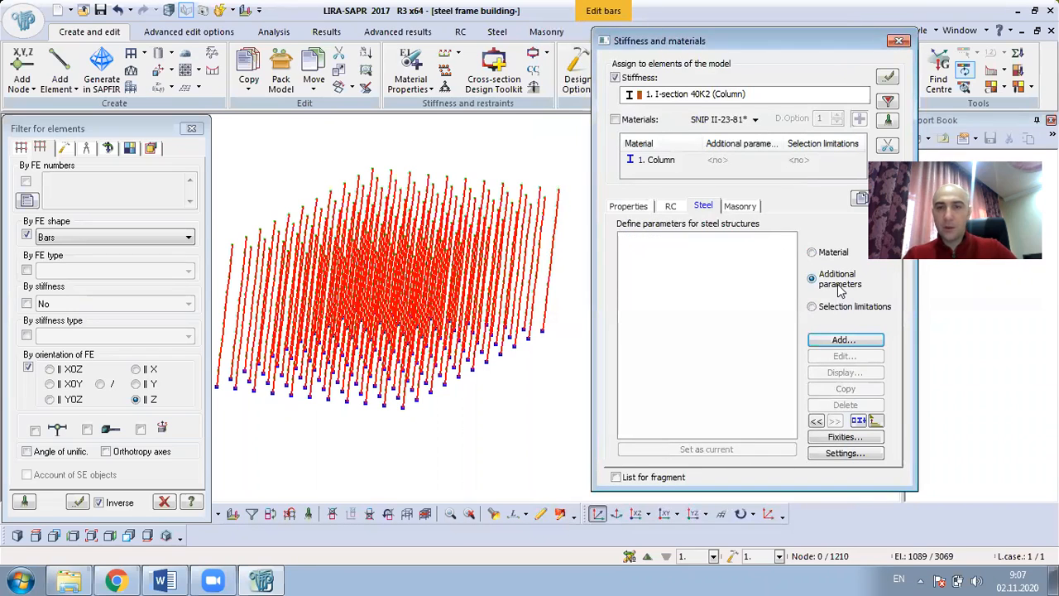
{"action": "left_click", "coordinate": [844, 341]}
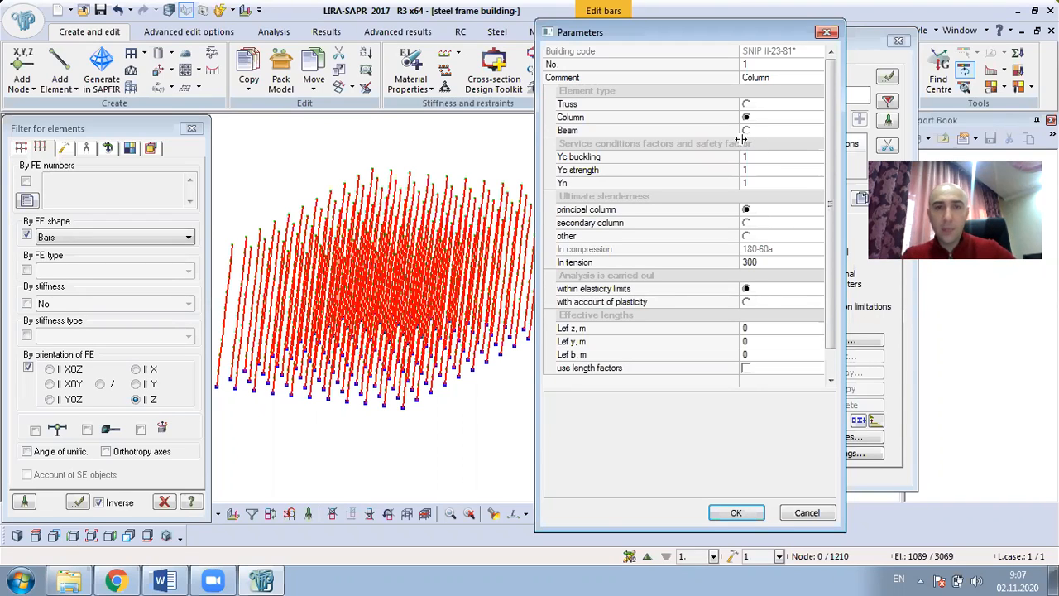
{"action": "left_click", "coordinate": [754, 182]}
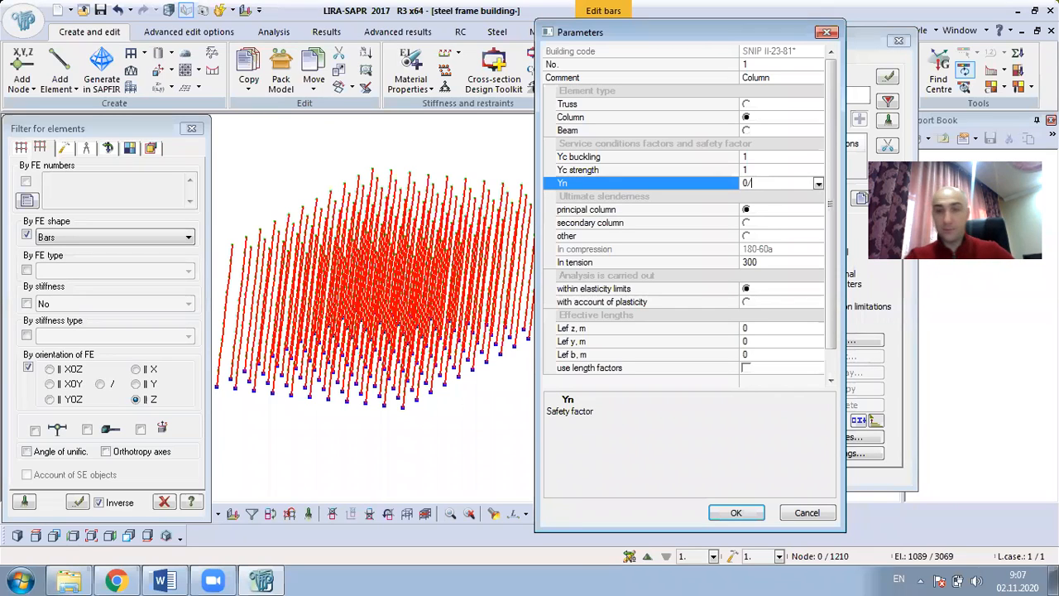
{"action": "type", "text": ".85"}
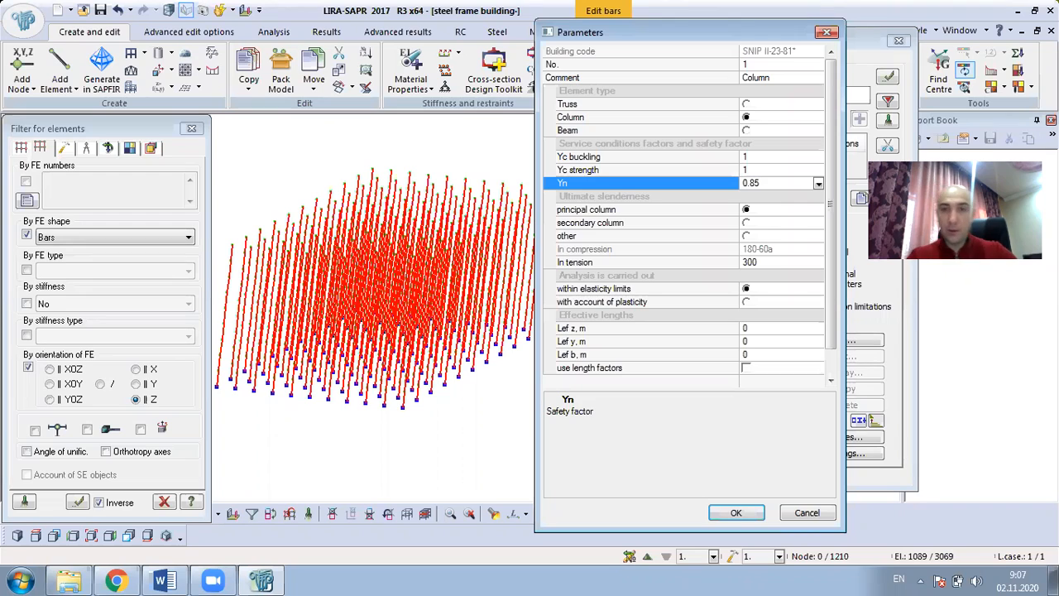
{"action": "left_click", "coordinate": [767, 166]}
{"action": "left_click", "coordinate": [756, 156]}
{"action": "left_click", "coordinate": [752, 167]}
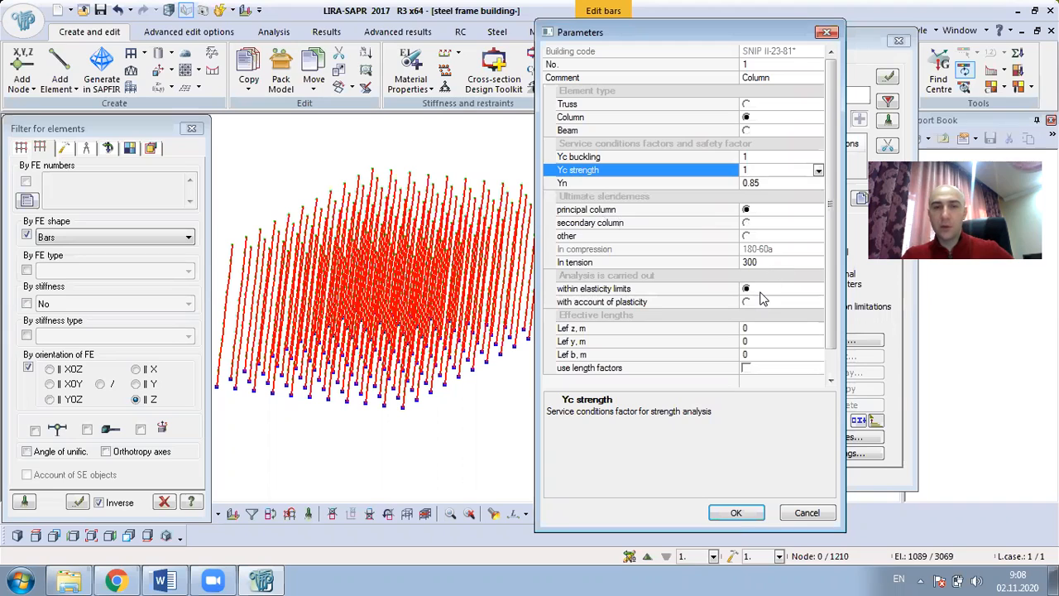
Step: Enable length factors for the column's effective lengths, set Kz, Ky and Kb to 1, and accept the parameters
{"action": "left_click", "coordinate": [746, 369]}
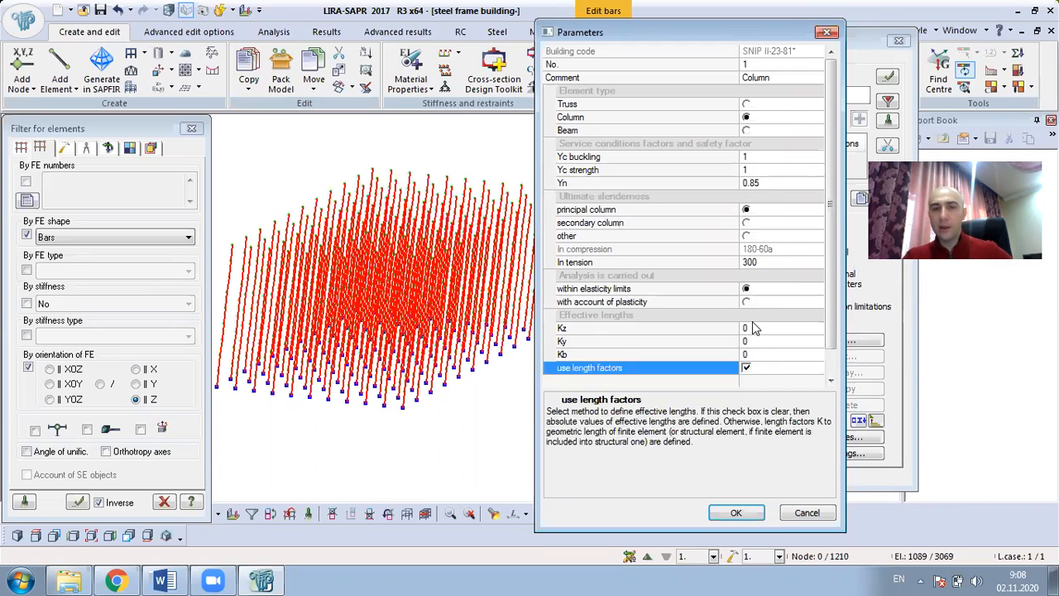
{"action": "left_click", "coordinate": [754, 328]}
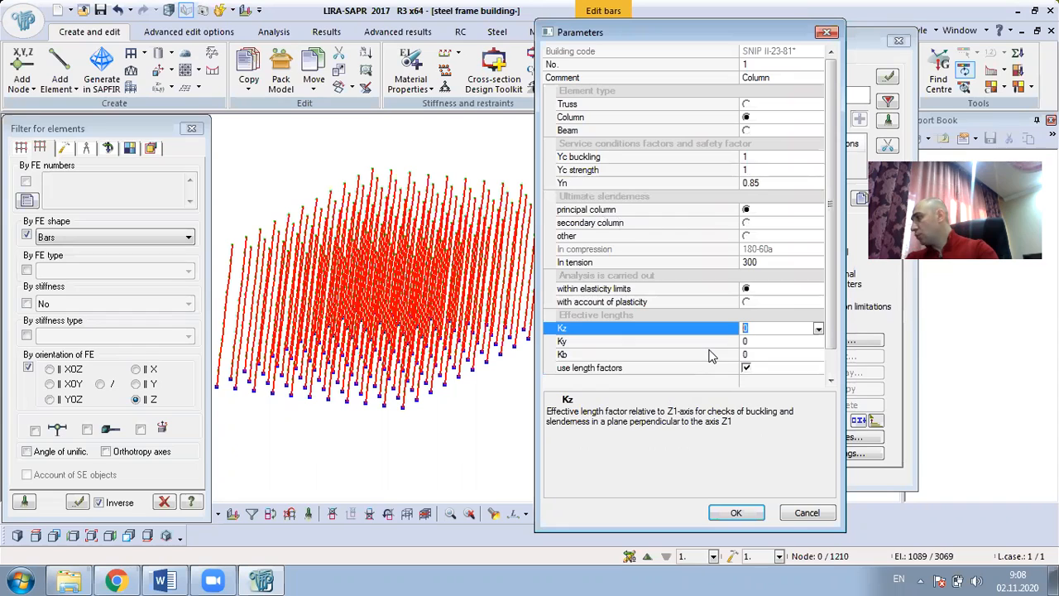
{"action": "type", "text": "1"}
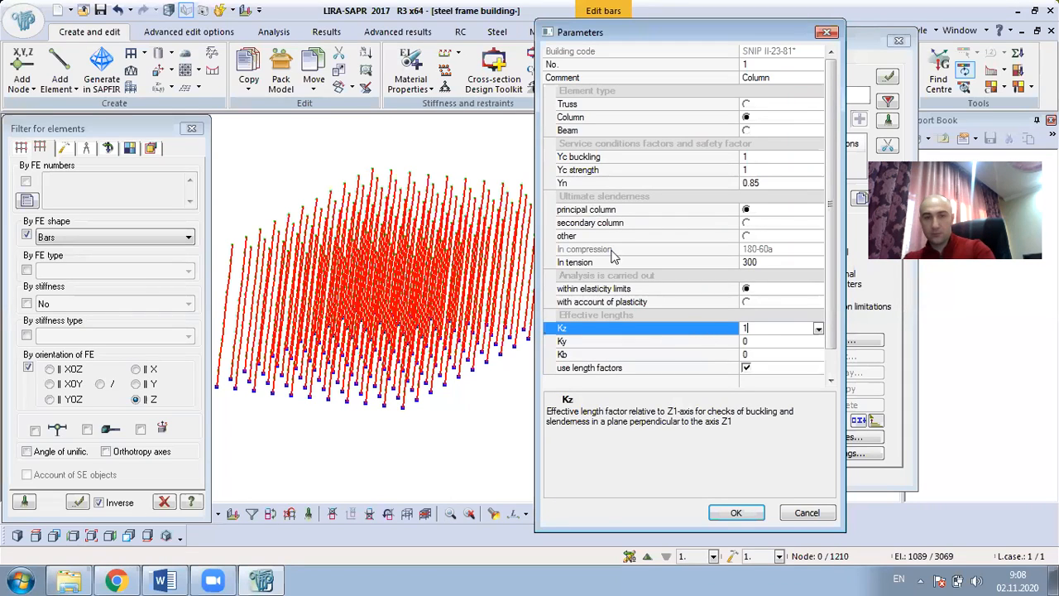
{"action": "left_click", "coordinate": [748, 342]}
{"action": "type", "text": "1"}
{"action": "left_click", "coordinate": [720, 356]}
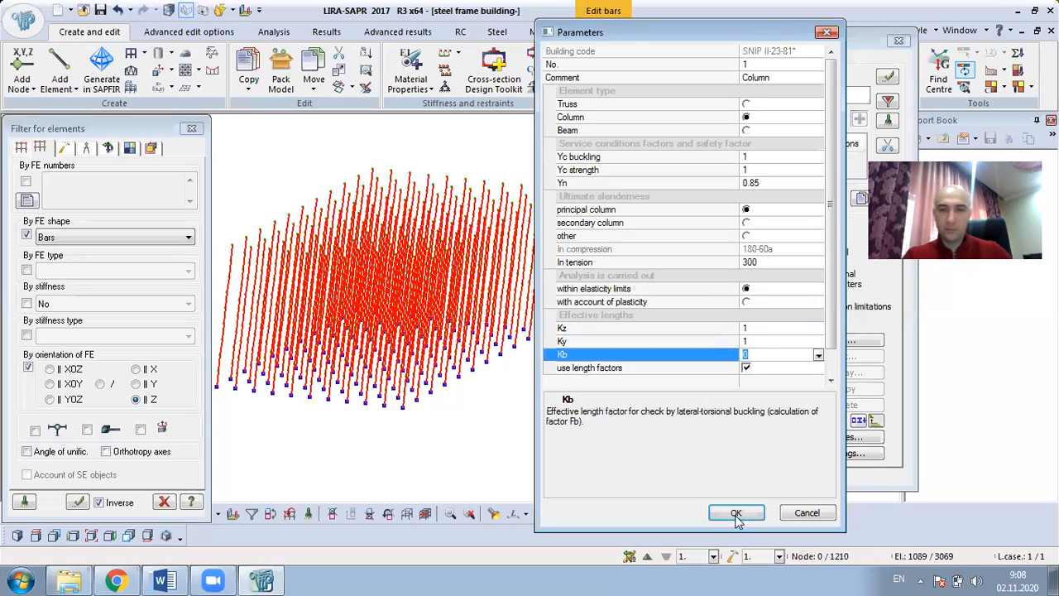
{"action": "type", "text": "1"}
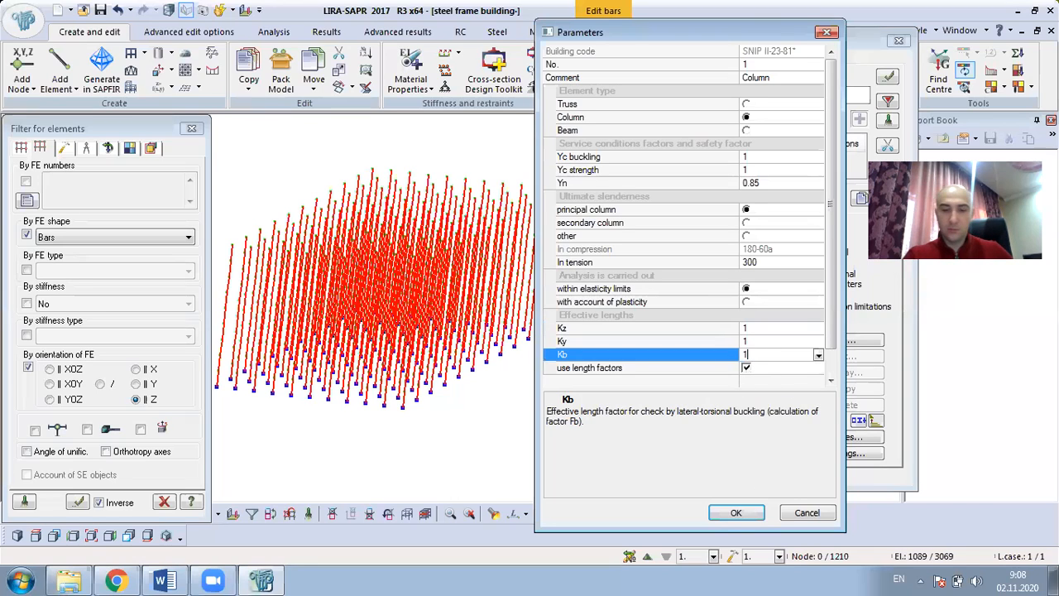
{"action": "left_click", "coordinate": [739, 514]}
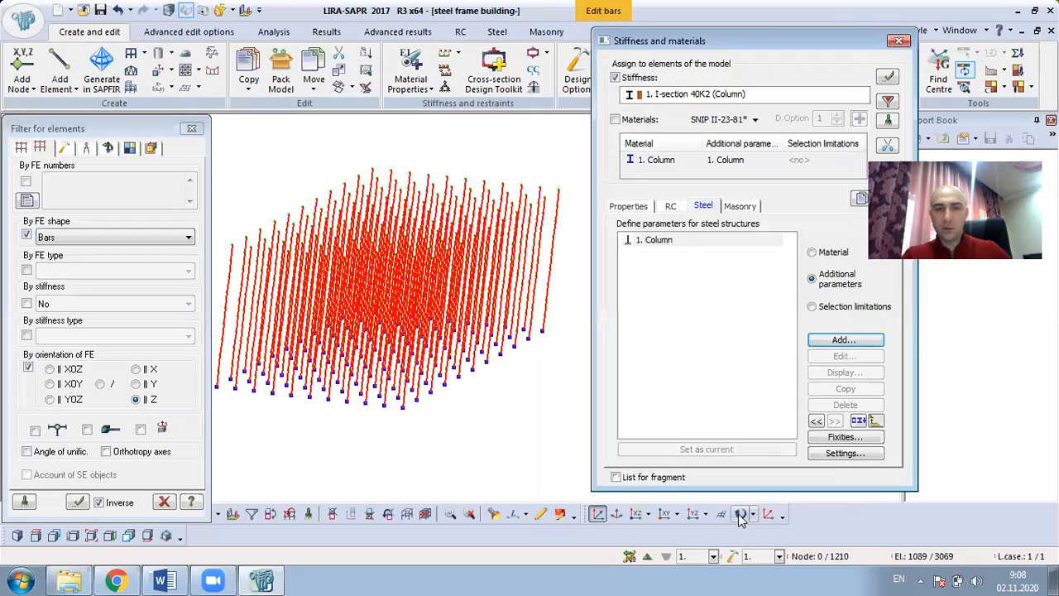
Step: Add a Column set of selection limitations with the default dimension limits
{"action": "left_click", "coordinate": [818, 305]}
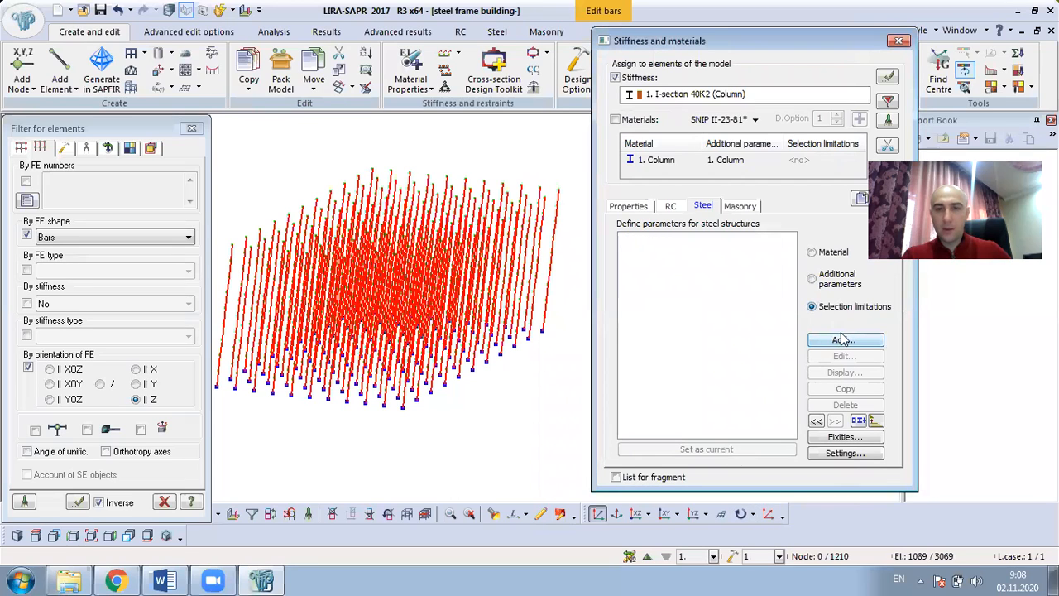
{"action": "left_click", "coordinate": [839, 340]}
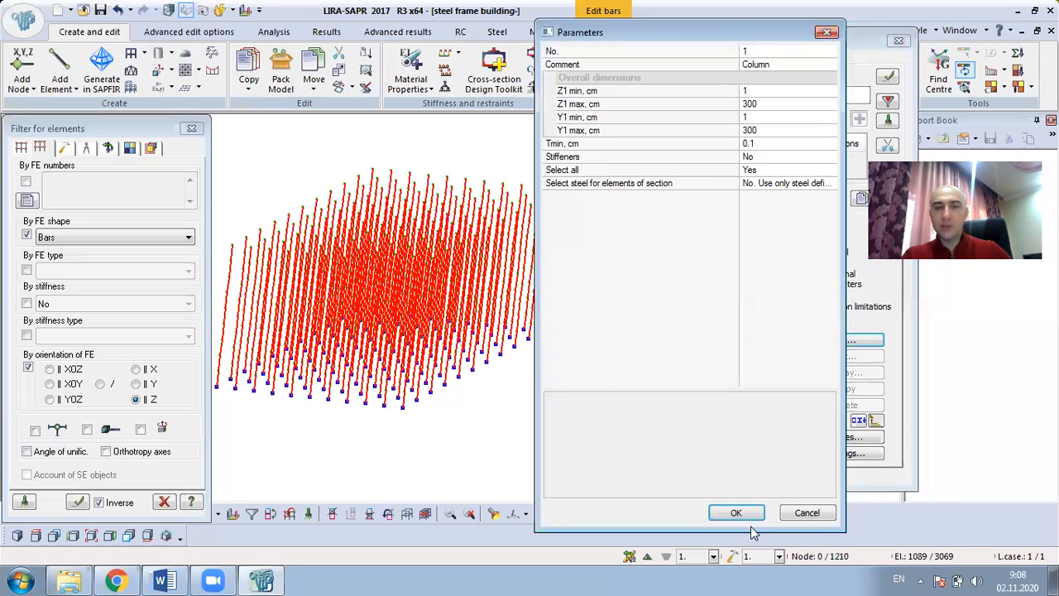
{"action": "left_click", "coordinate": [736, 513]}
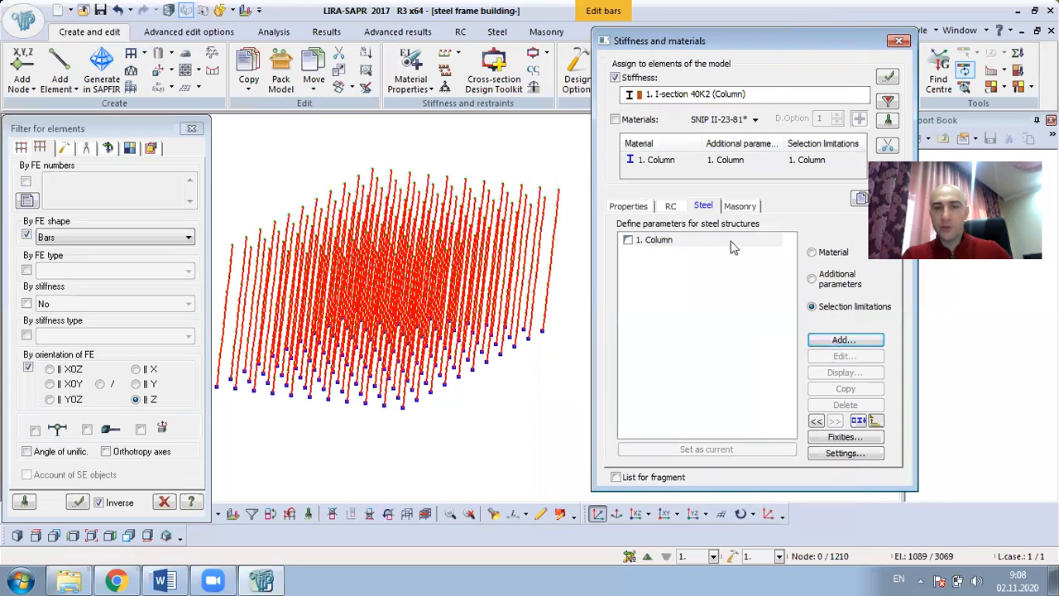
Step: Assign the column stiffness and steel materials to the selected vertical bars and set their number of design sections to 5
{"action": "left_click", "coordinate": [616, 121]}
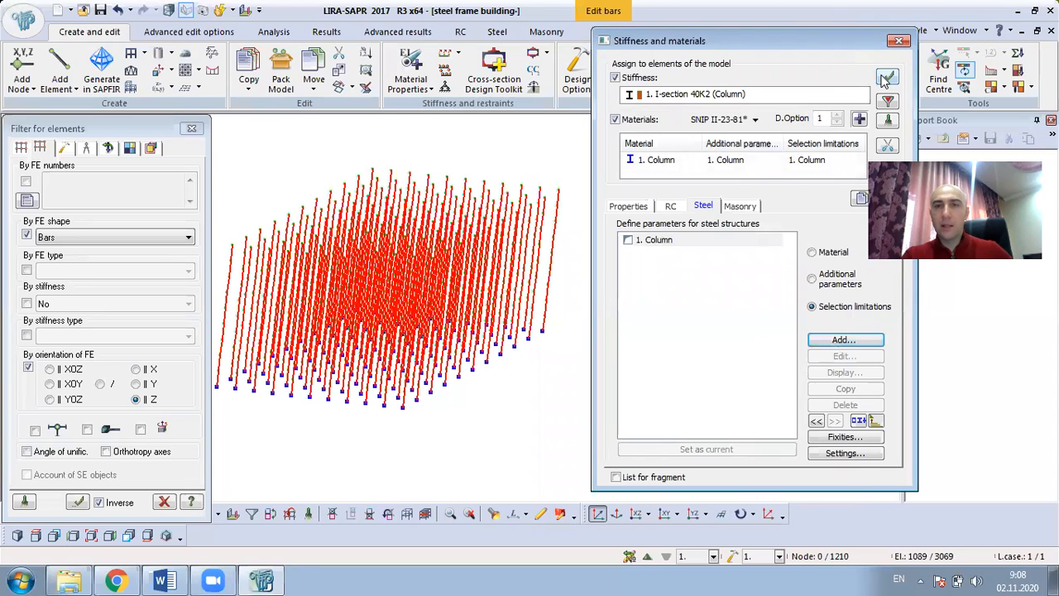
{"action": "left_click", "coordinate": [886, 78]}
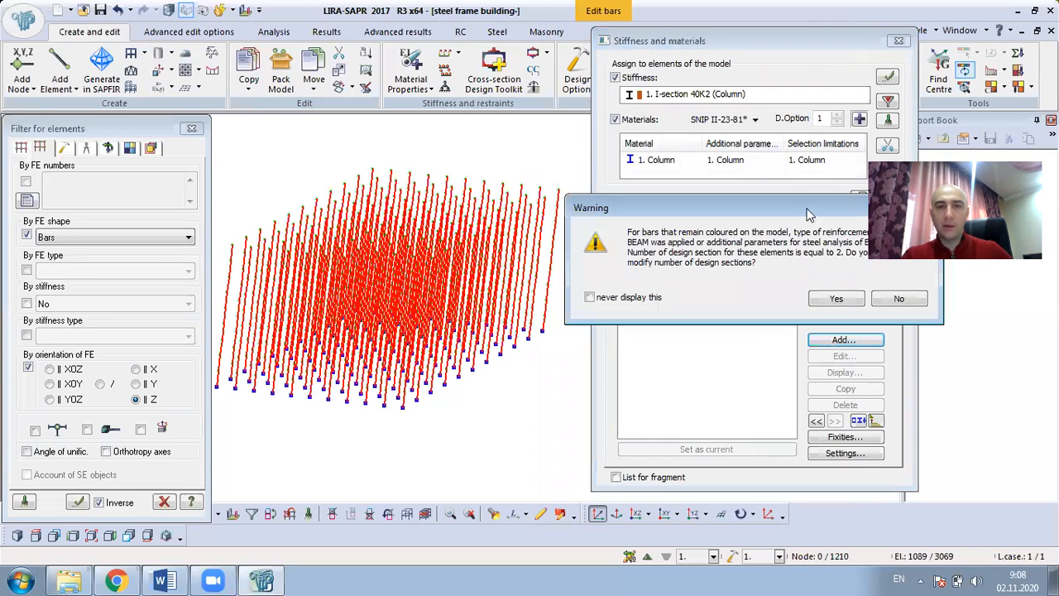
{"action": "left_click", "coordinate": [837, 299]}
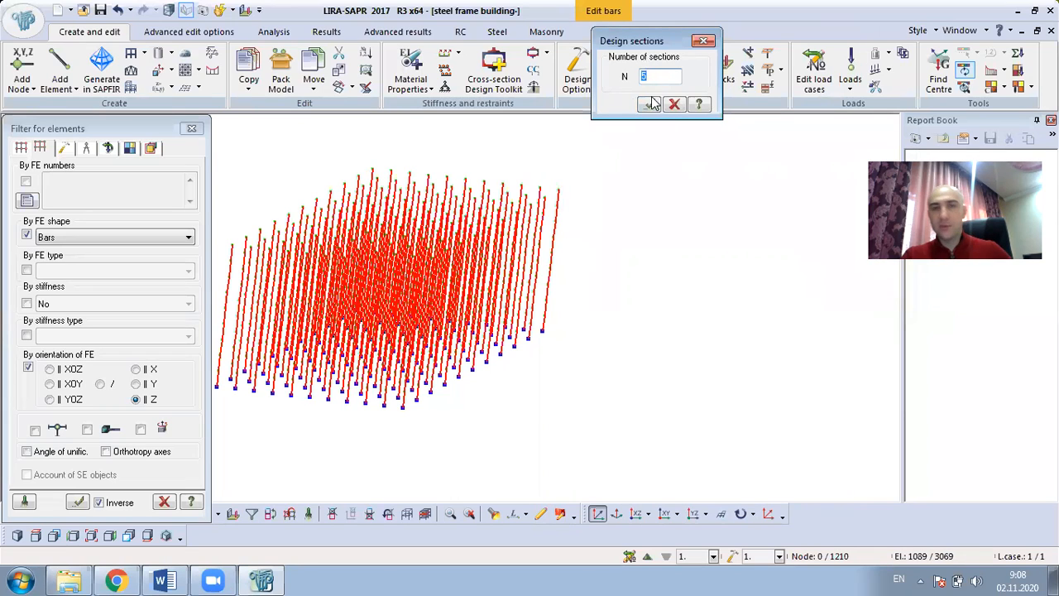
{"action": "left_click_drag", "start_coordinate": [672, 50], "coordinate": [691, 152]}
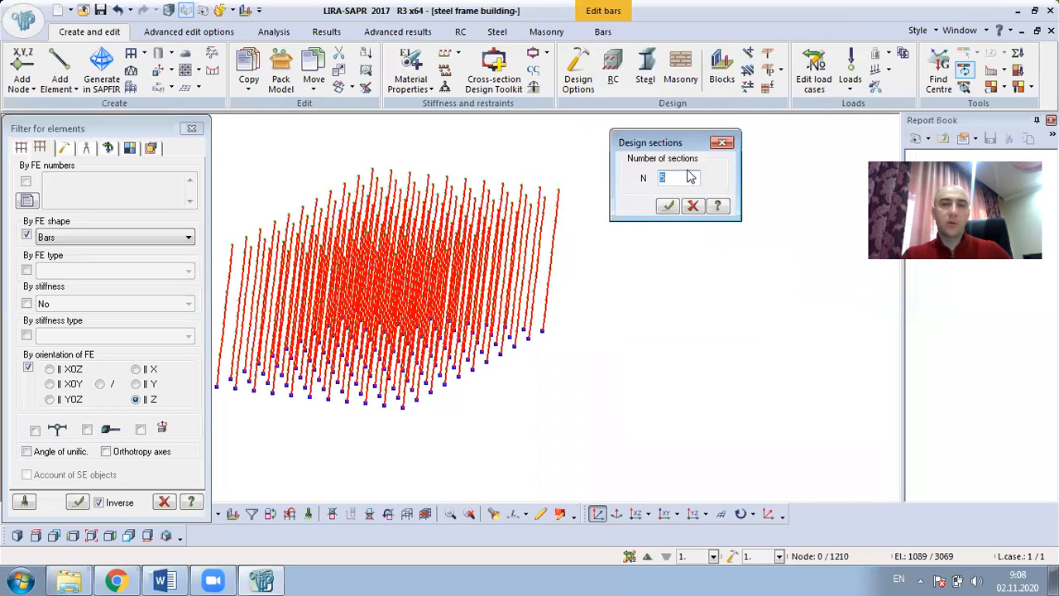
{"action": "type", "text": "5"}
{"action": "left_click", "coordinate": [668, 206]}
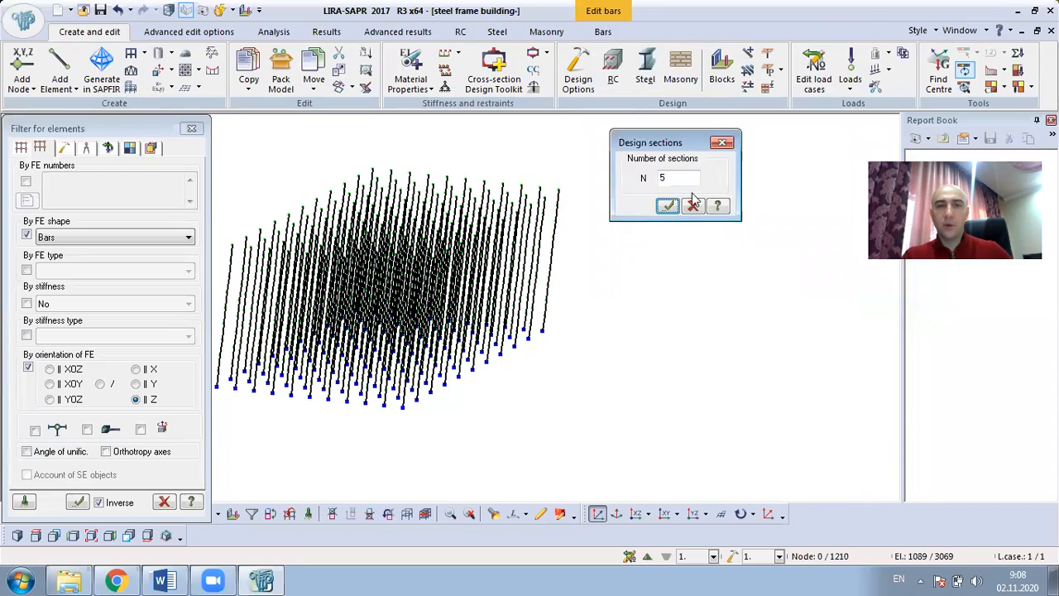
{"action": "left_click", "coordinate": [723, 145]}
Step: Restore the full model so the complete steel frame is displayed
{"action": "middle_click_drag", "start_coordinate": [361, 346], "coordinate": [296, 196]}
{"action": "right_click", "coordinate": [293, 183]}
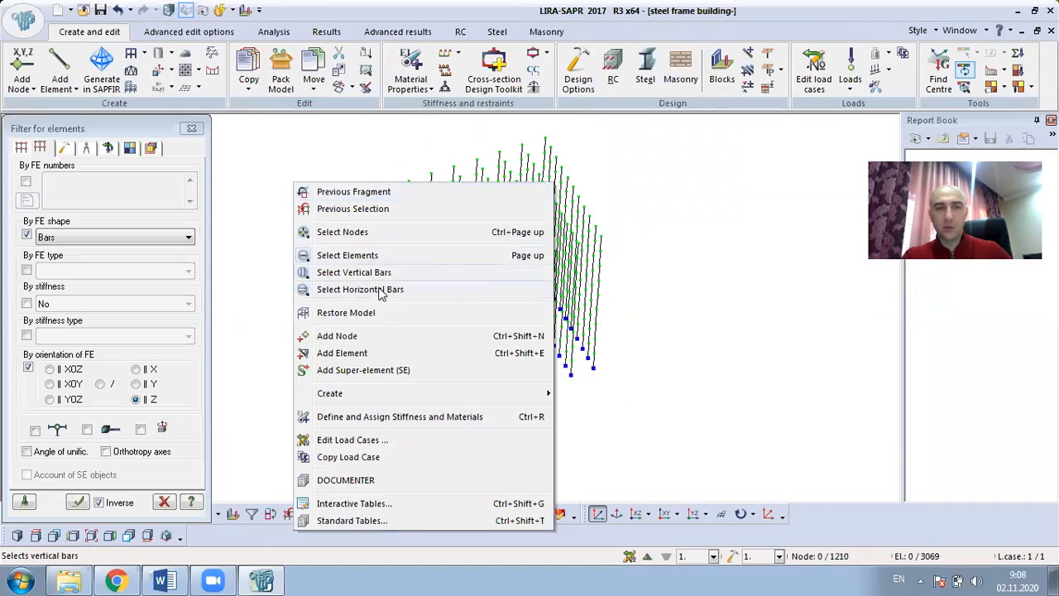
{"action": "left_click", "coordinate": [377, 319]}
{"action": "middle_click_drag", "start_coordinate": [406, 413], "coordinate": [556, 348]}
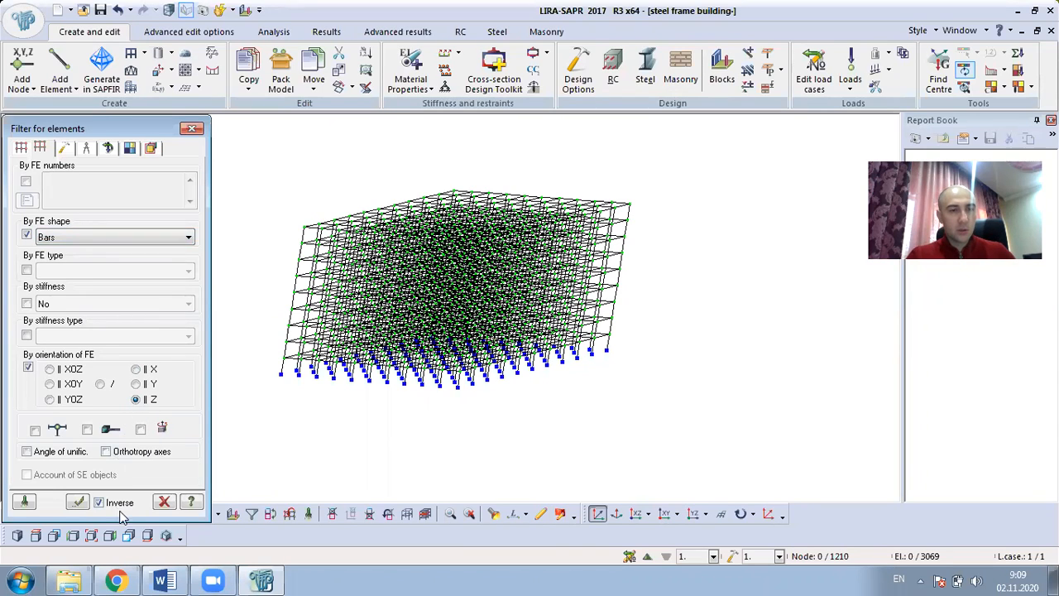
Step: Select all bars with the element filter, and deselect those parallel to Z so only the horizontal beams stay selected
{"action": "left_click", "coordinate": [138, 400]}
{"action": "left_click", "coordinate": [28, 367]}
{"action": "left_click", "coordinate": [77, 504]}
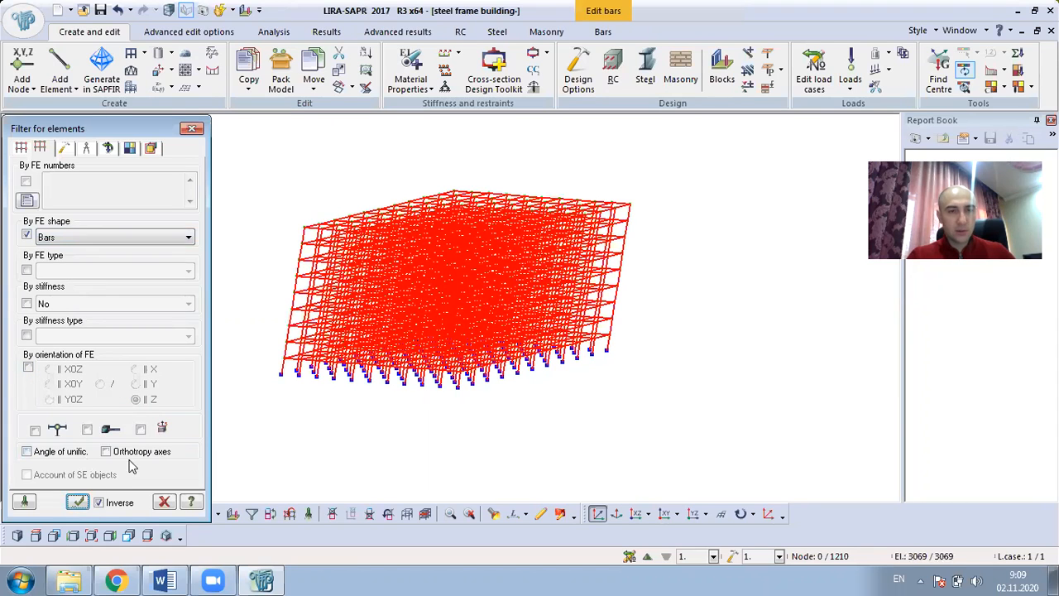
{"action": "left_click", "coordinate": [28, 367]}
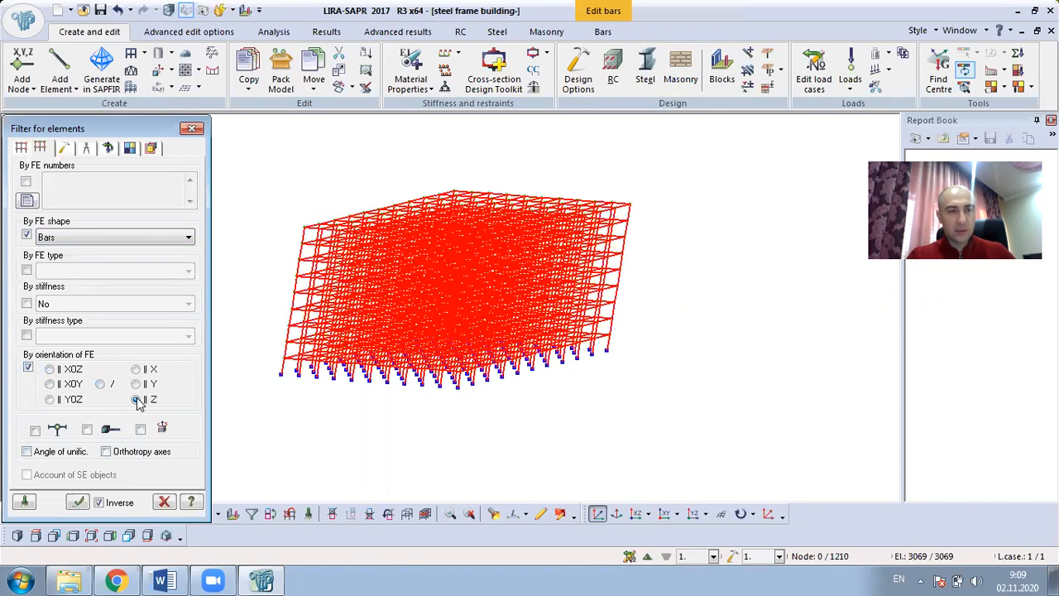
{"action": "left_click", "coordinate": [77, 504]}
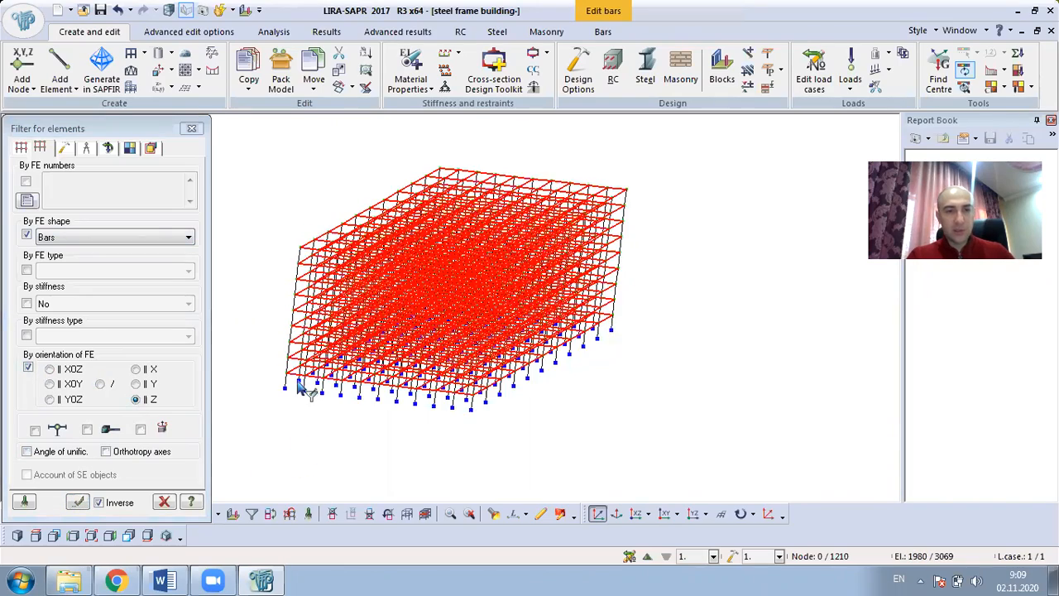
Step: Isolate the selected horizontal beams as a fragment of the frame
{"action": "scroll", "coordinate": [299, 384], "scroll_direction": "up", "scroll_amount": 1}
{"action": "scroll", "coordinate": [319, 414], "scroll_direction": "up", "scroll_amount": 1}
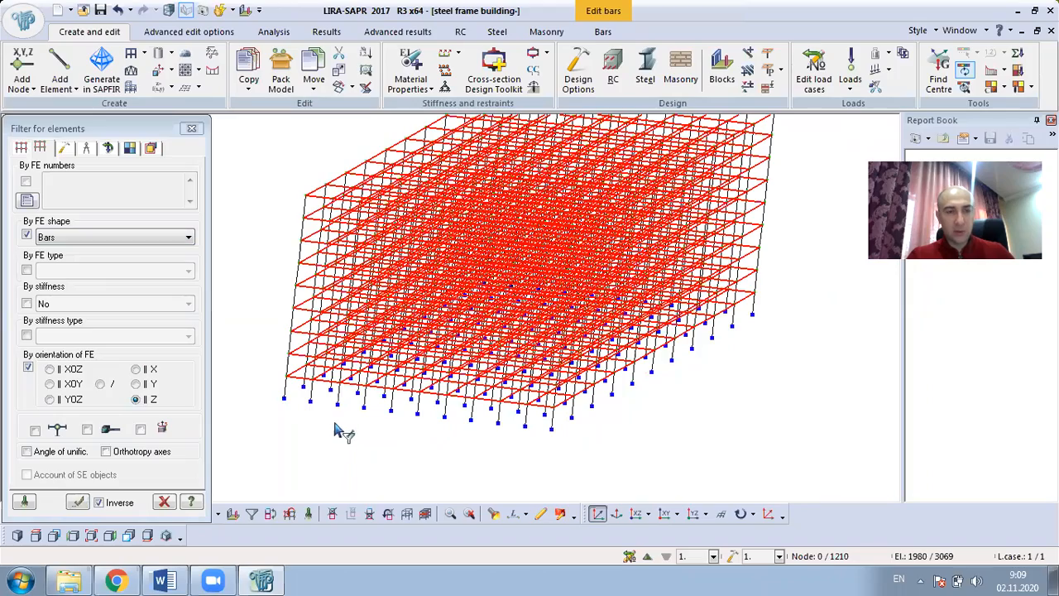
{"action": "scroll", "coordinate": [279, 189], "scroll_direction": "down", "scroll_amount": 2}
{"action": "right_click", "coordinate": [279, 189]}
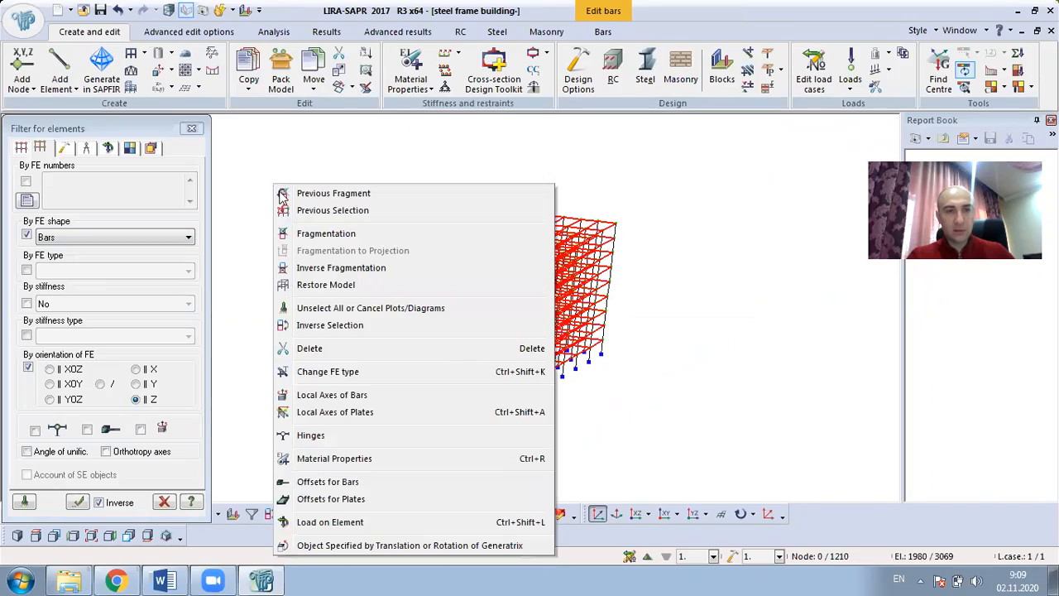
{"action": "left_click", "coordinate": [304, 238]}
{"action": "middle_click_drag", "start_coordinate": [511, 274], "coordinate": [501, 430]}
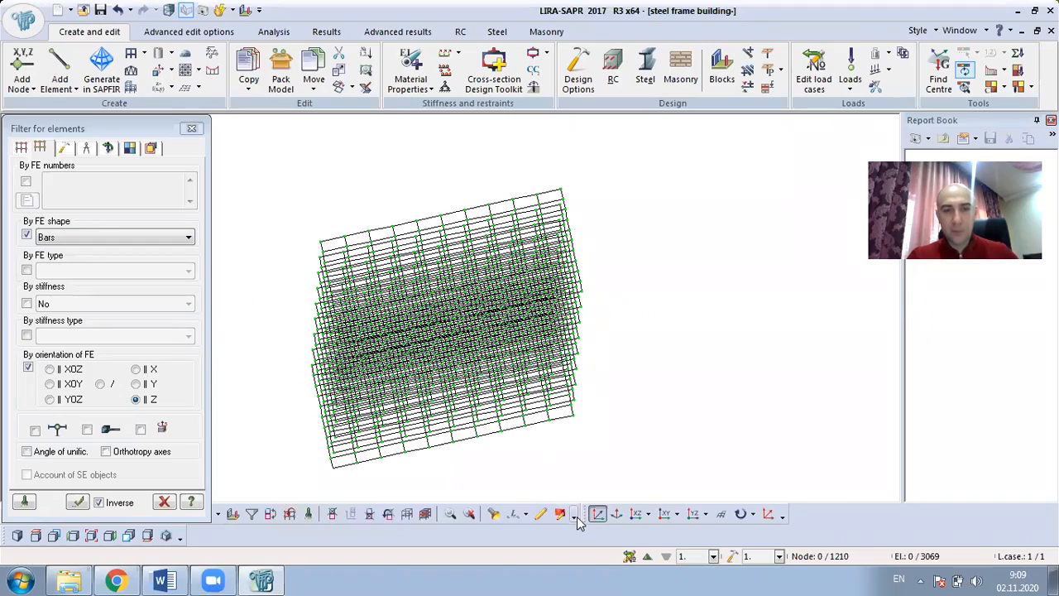
Step: Examine the horizontal beam grid in the XOZ and XOY projections and in a rotated 3D view
{"action": "left_click", "coordinate": [635, 514]}
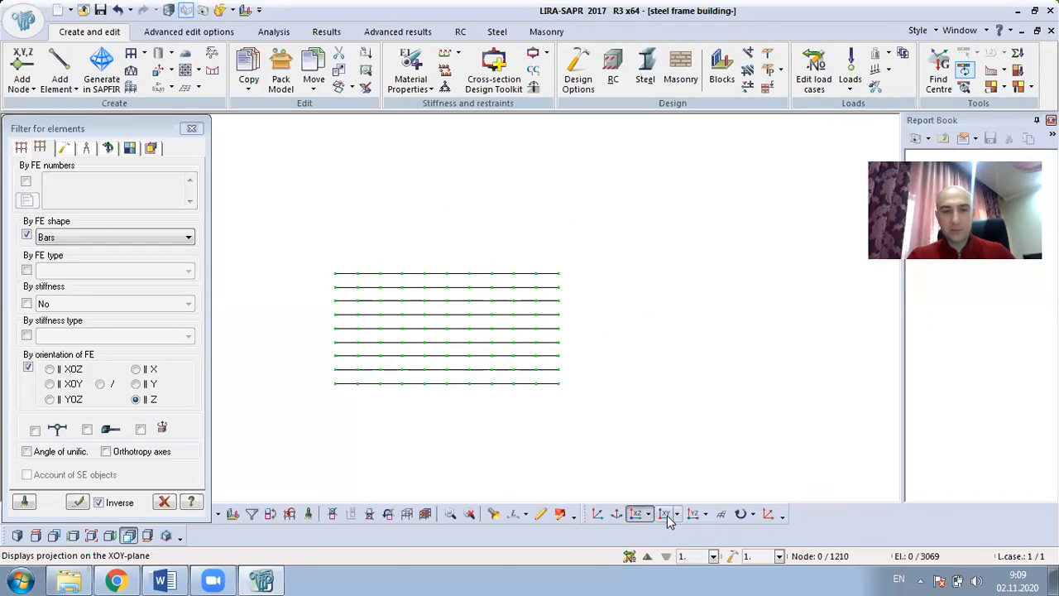
{"action": "left_click", "coordinate": [665, 514]}
{"action": "scroll", "coordinate": [348, 453], "scroll_direction": "up", "scroll_amount": 1}
{"action": "middle_click_drag", "start_coordinate": [348, 453], "coordinate": [303, 253]}
{"action": "scroll", "coordinate": [276, 318], "scroll_direction": "down", "scroll_amount": 1}
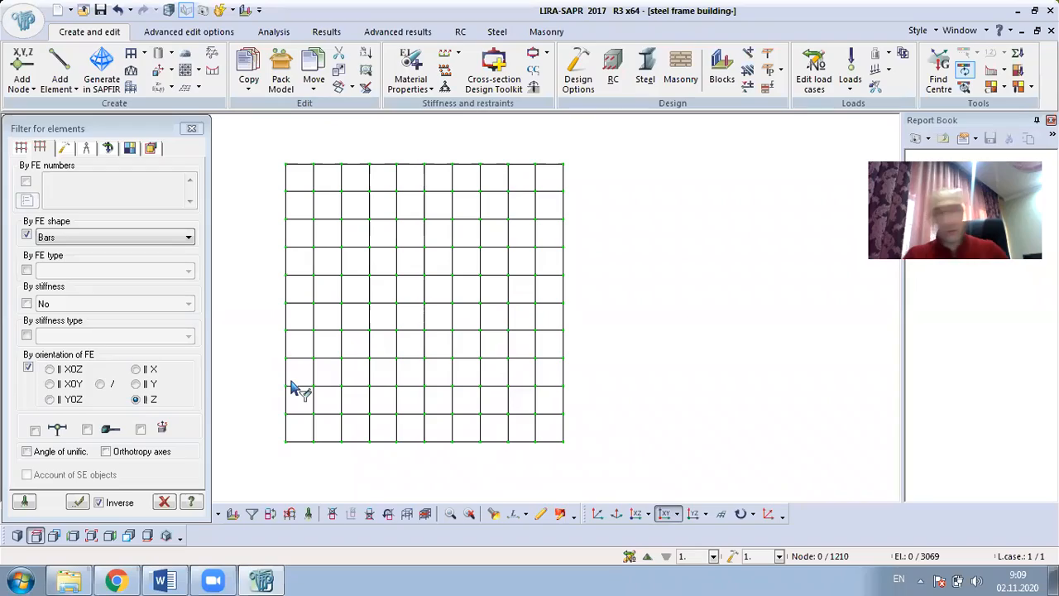
{"action": "middle_click_drag", "start_coordinate": [342, 440], "coordinate": [393, 246]}
{"action": "scroll", "coordinate": [444, 228], "scroll_direction": "down", "scroll_amount": 1}
{"action": "middle_click_drag", "start_coordinate": [490, 235], "coordinate": [539, 235]}
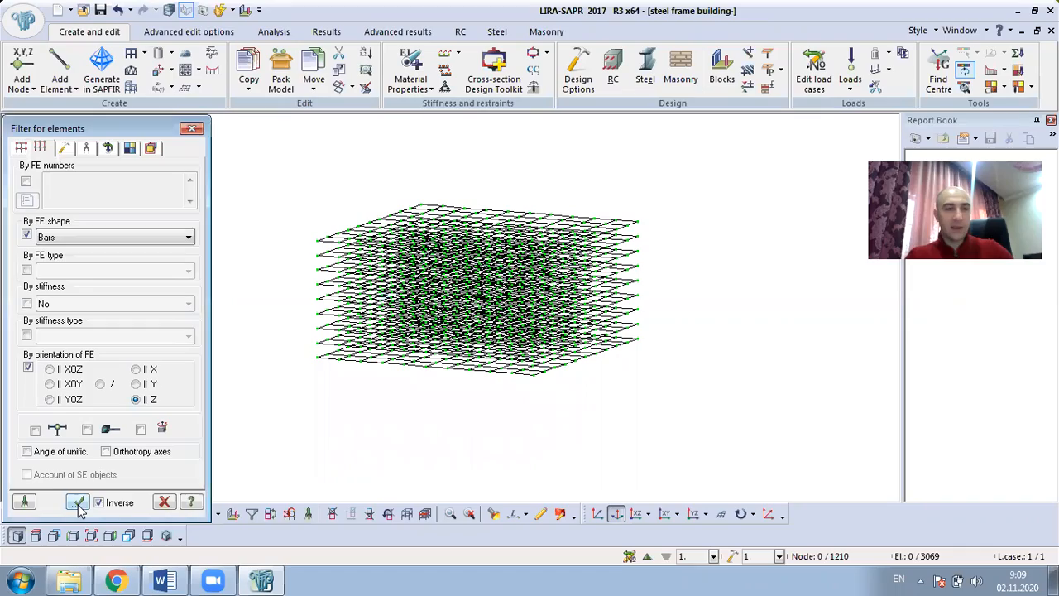
{"action": "middle_click_drag", "start_coordinate": [554, 337], "coordinate": [519, 372]}
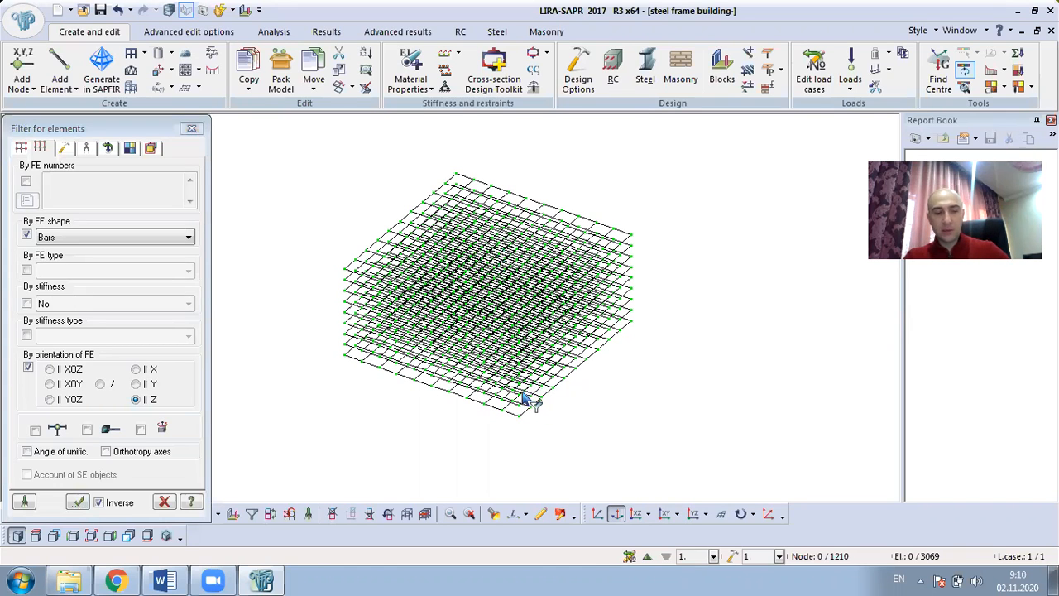
Step: Select all the isolated horizontal beams together with their nodes
{"action": "key", "text": "ctrl+a"}
{"action": "middle_click_drag", "start_coordinate": [523, 400], "coordinate": [619, 381]}
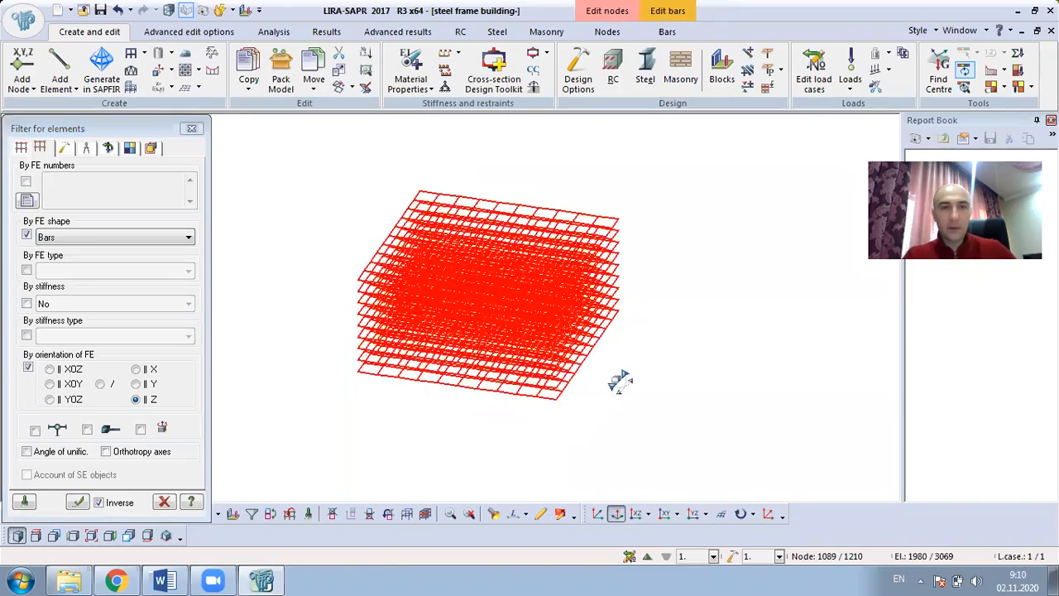
{"action": "middle_click_drag", "start_coordinate": [622, 333], "coordinate": [614, 389]}
{"action": "middle_click_drag", "start_coordinate": [409, 391], "coordinate": [432, 358]}
{"action": "middle_click_drag", "start_coordinate": [536, 385], "coordinate": [422, 282]}
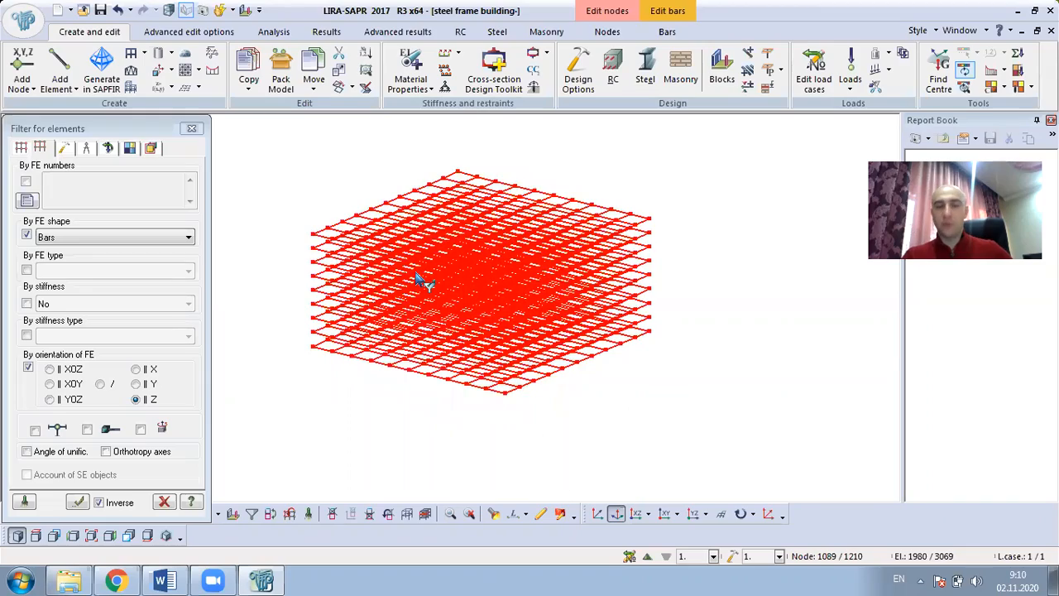
{"action": "middle_click_drag", "start_coordinate": [524, 307], "coordinate": [368, 214]}
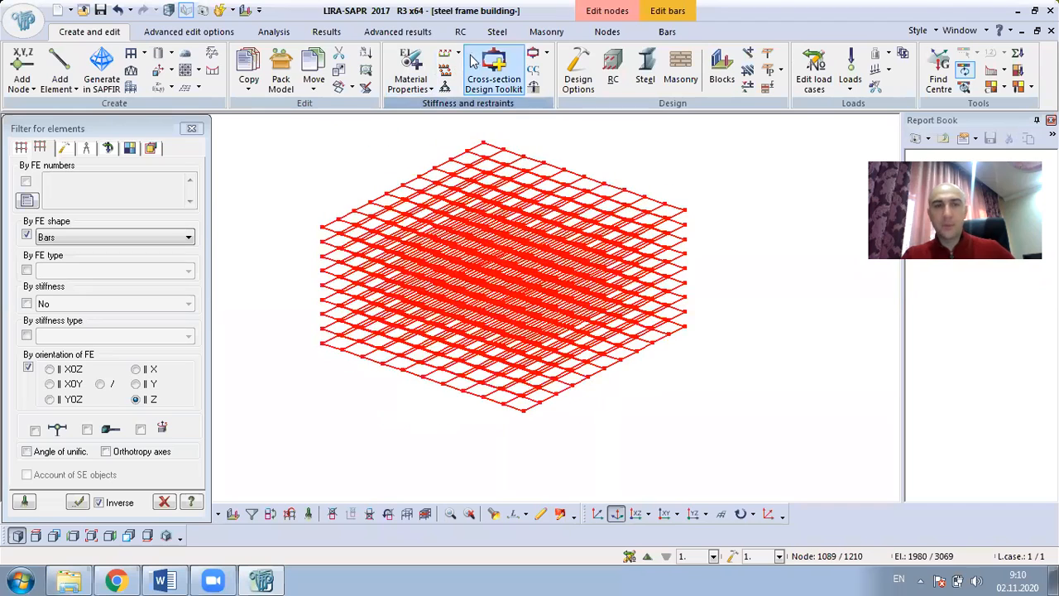
Step: Set I-section 40Ш2 (Main beam) as the current stiffness for the selected beams
{"action": "left_click", "coordinate": [410, 64]}
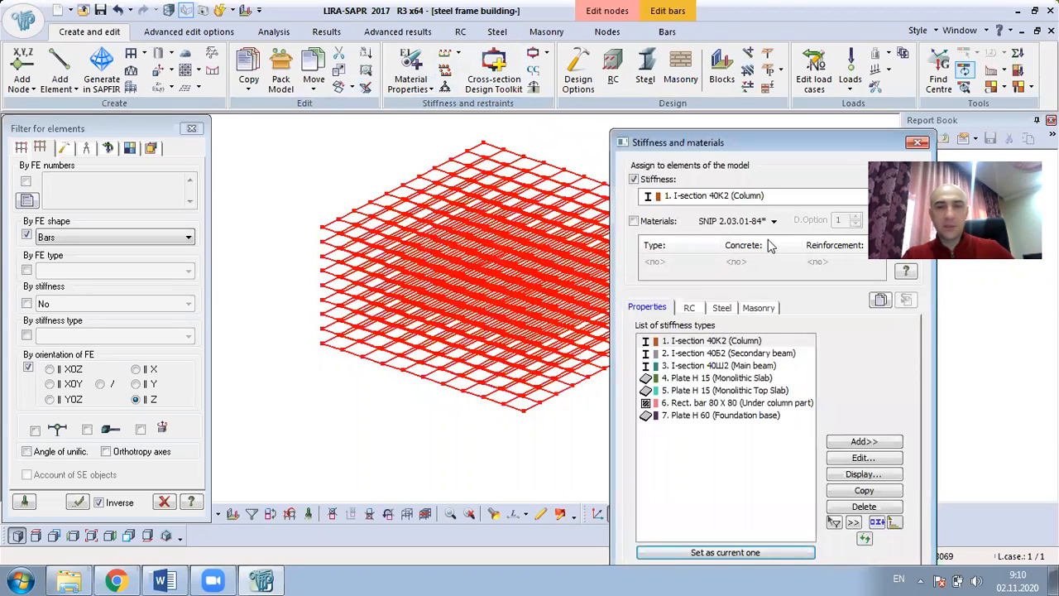
{"action": "double_click", "coordinate": [768, 366]}
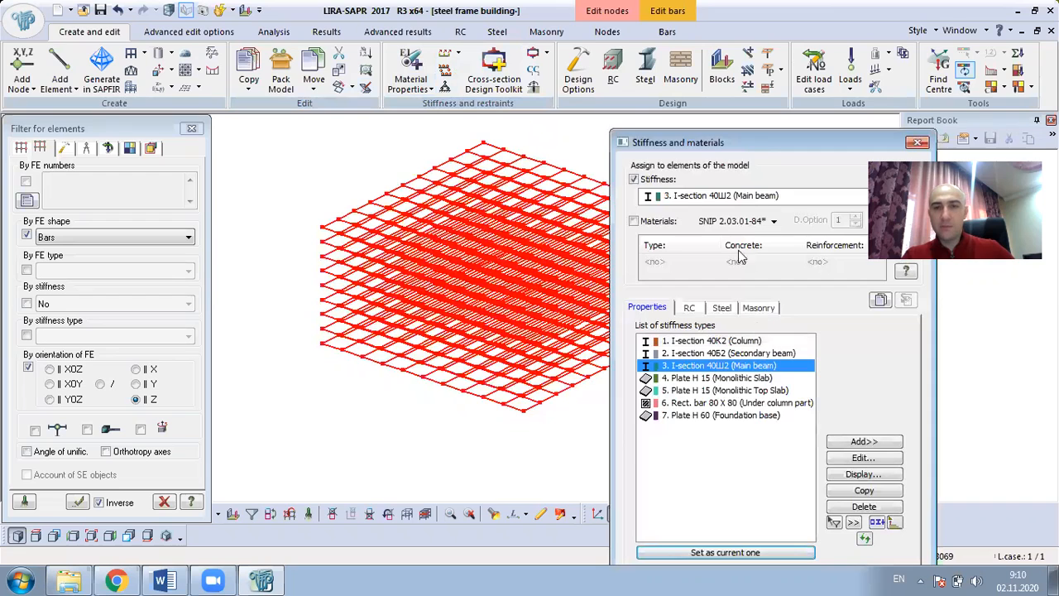
{"action": "left_click_drag", "start_coordinate": [594, 130], "coordinate": [592, 133]}
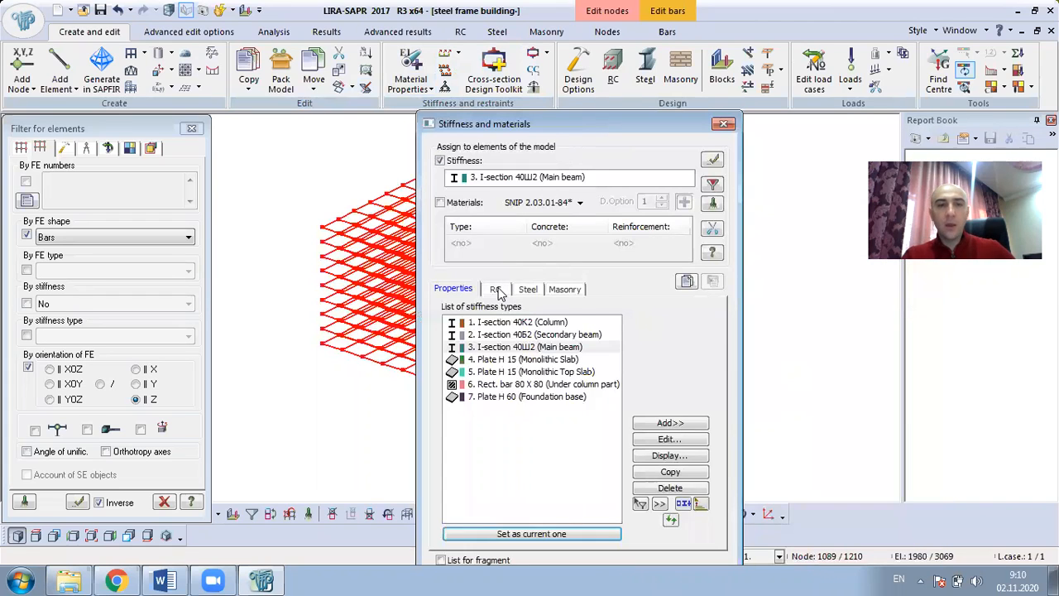
Step: Add a steel material for the main beam under SNIP II-23-81* with steel grade C275
{"action": "left_click", "coordinate": [499, 290]}
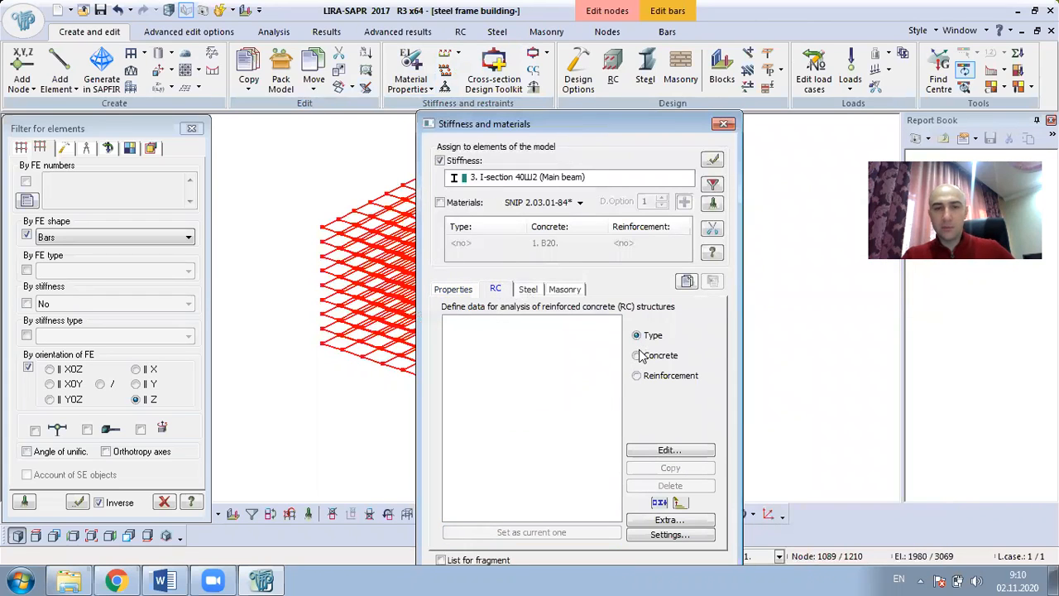
{"action": "left_click", "coordinate": [530, 289]}
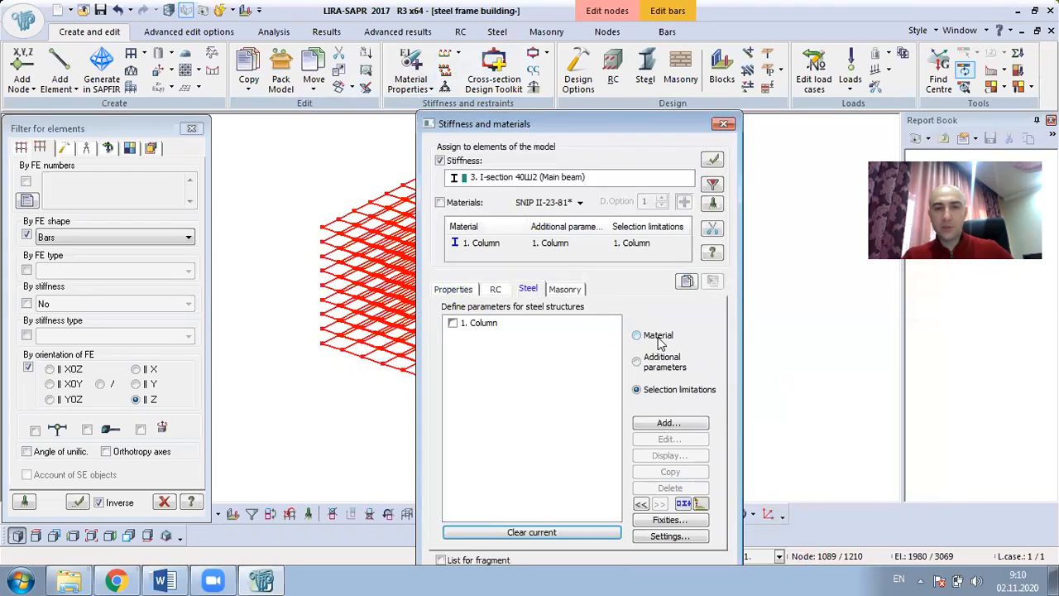
{"action": "left_click", "coordinate": [637, 335]}
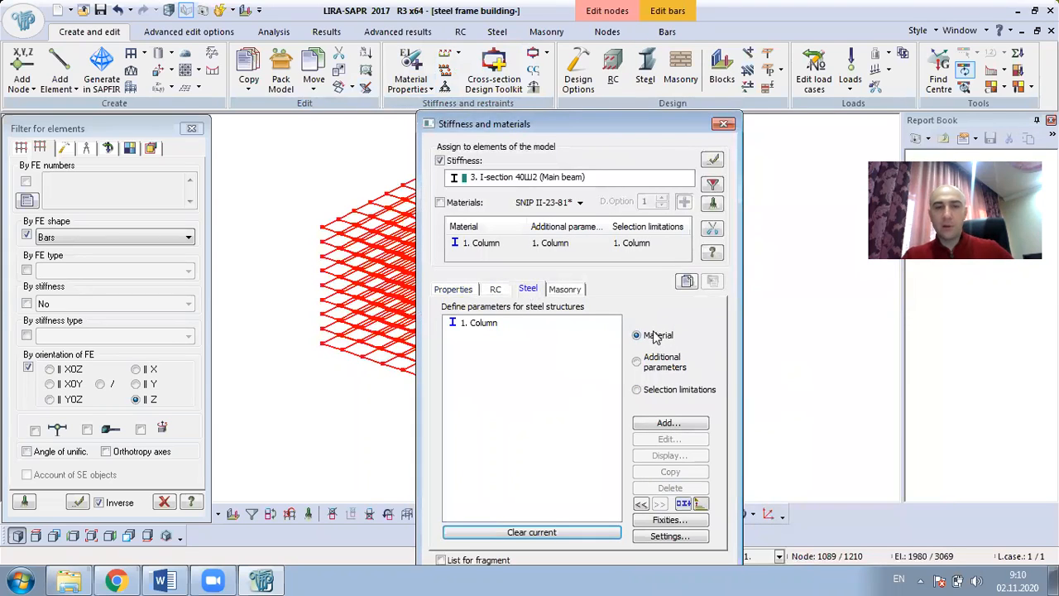
{"action": "left_click", "coordinate": [679, 424]}
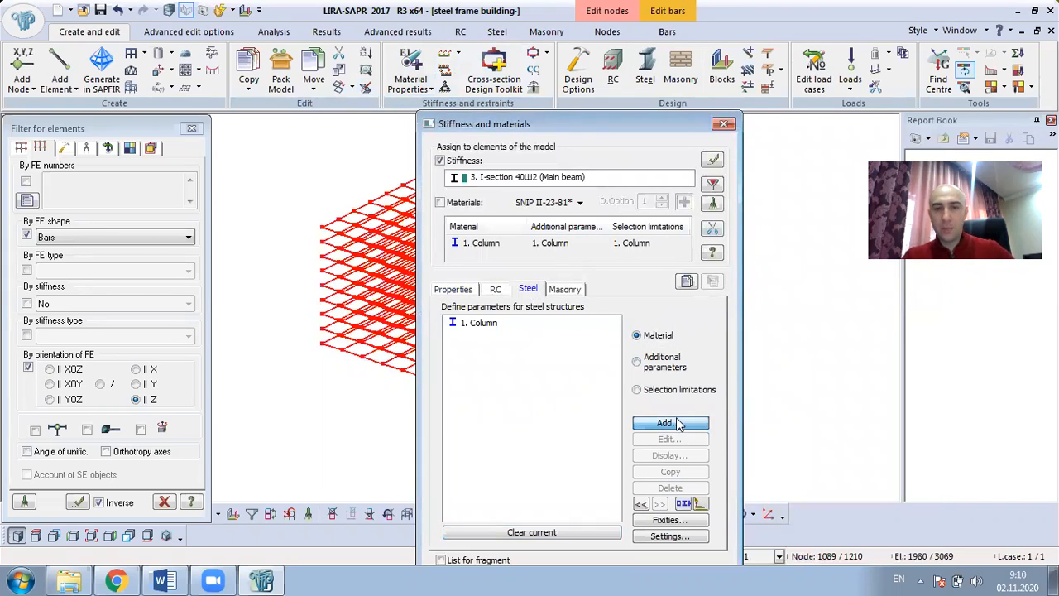
{"action": "left_click", "coordinate": [668, 423]}
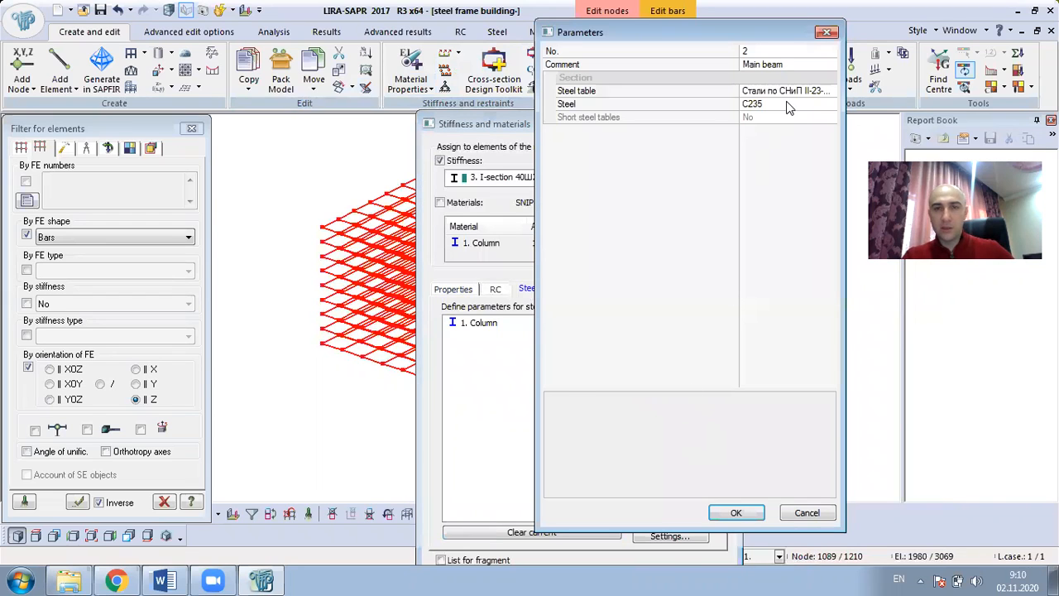
{"action": "left_click", "coordinate": [788, 106]}
{"action": "left_click", "coordinate": [832, 105]}
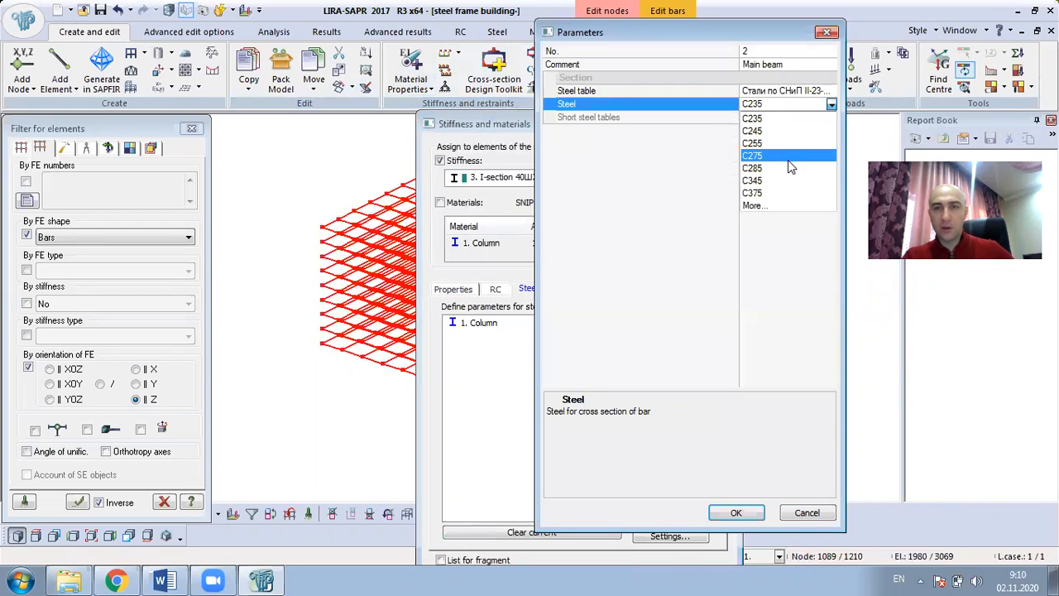
{"action": "left_click", "coordinate": [791, 154]}
{"action": "left_click", "coordinate": [738, 513]}
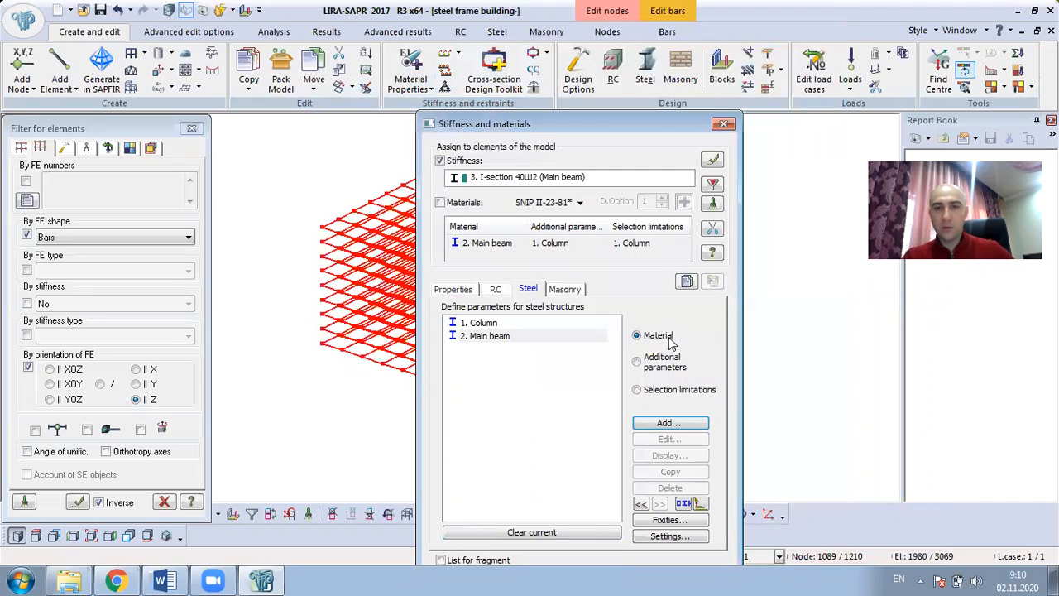
Step: Add additional steel parameters for the main beam with element type Beam, length factors enabled and Kb 0.33
{"action": "left_click", "coordinate": [656, 371]}
{"action": "left_click", "coordinate": [679, 426]}
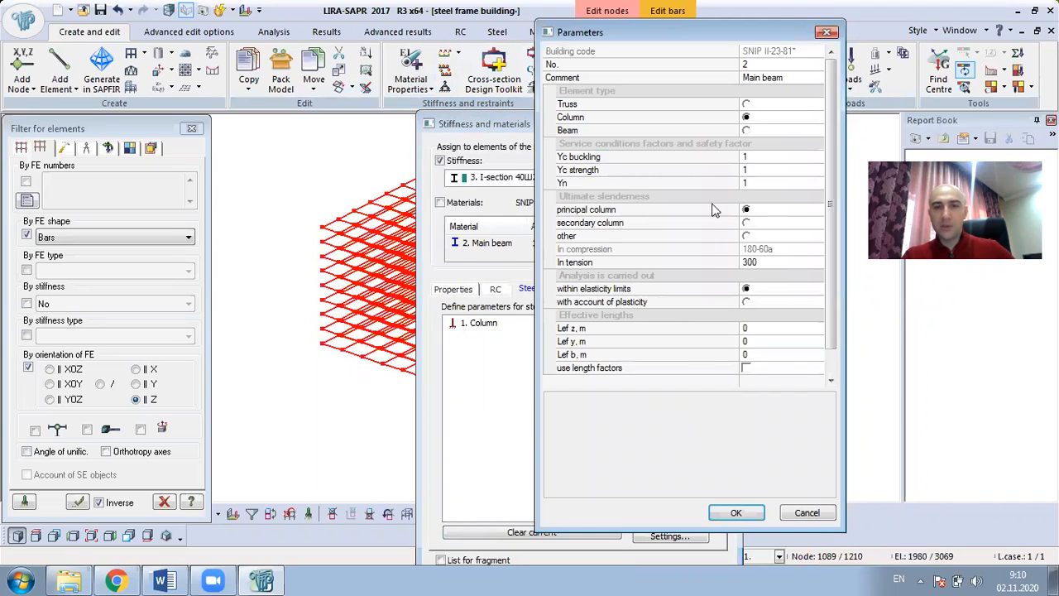
{"action": "left_click", "coordinate": [747, 131]}
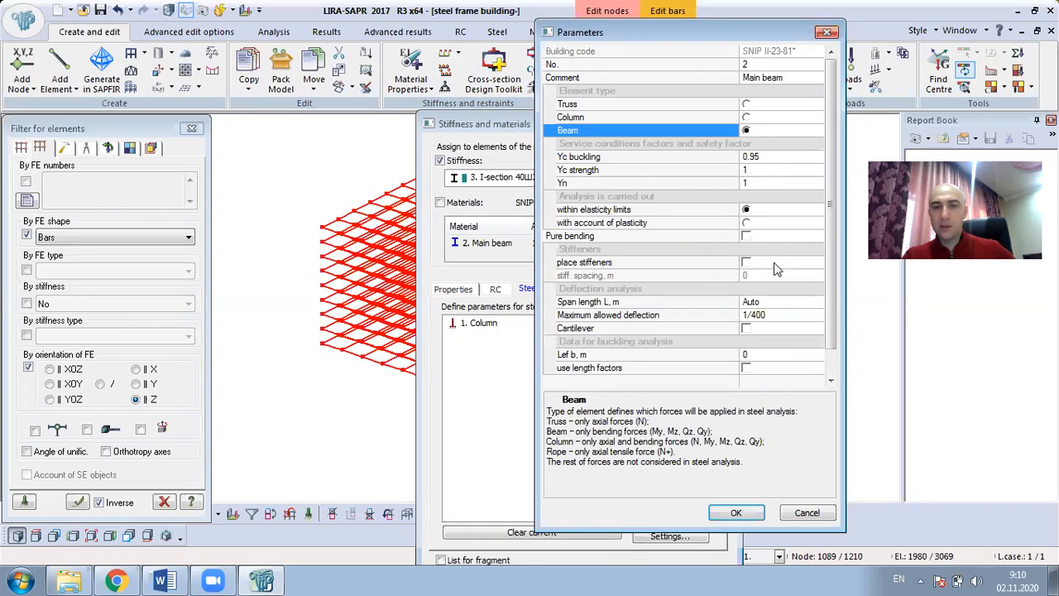
{"action": "left_click", "coordinate": [747, 369]}
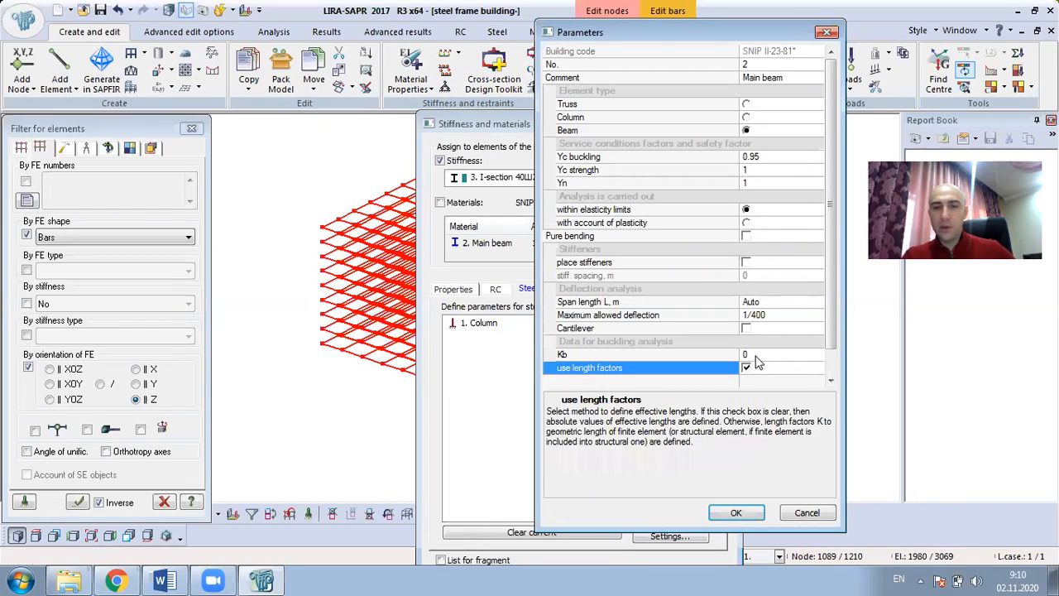
{"action": "left_click", "coordinate": [756, 355]}
{"action": "type", "text": "/"}
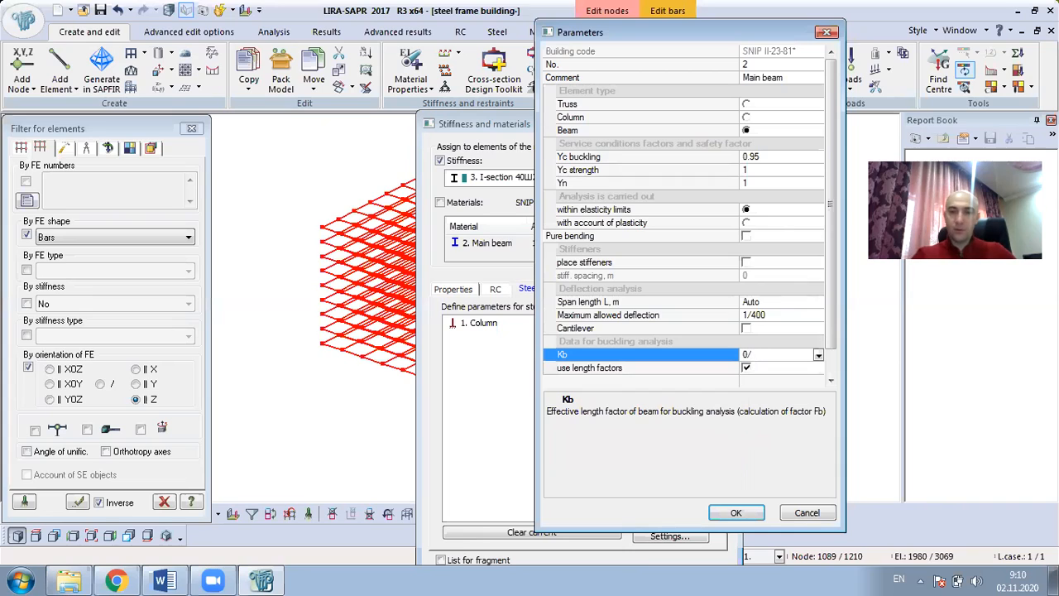
{"action": "type", "text": ".33"}
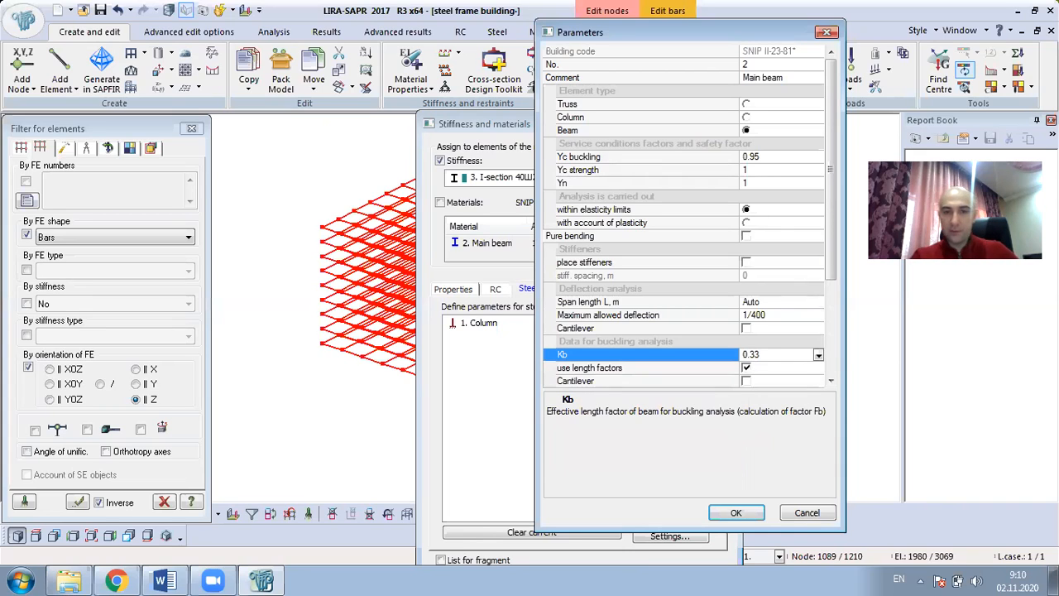
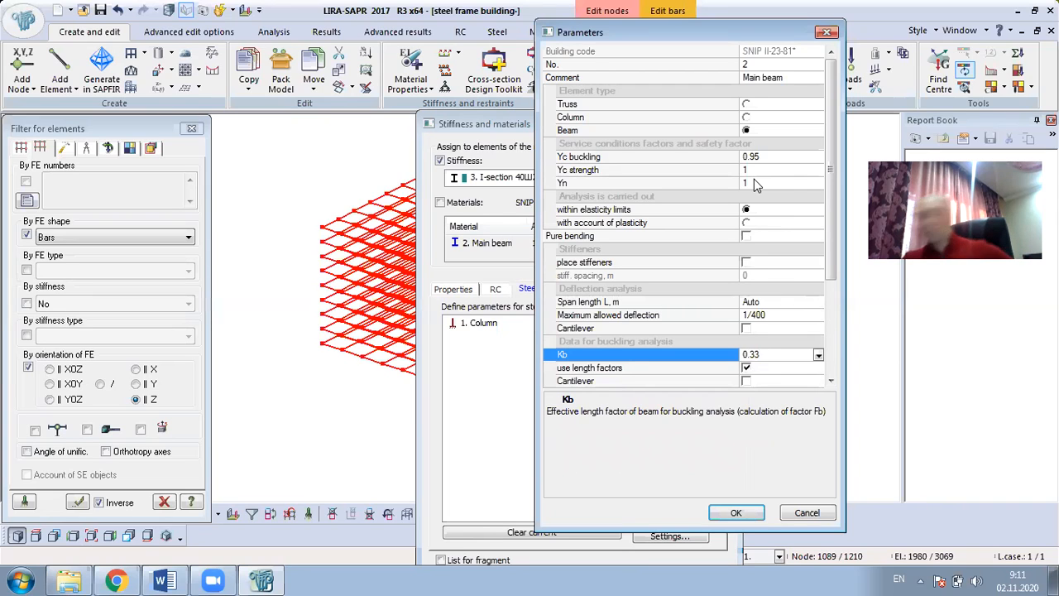
{"action": "left_click", "coordinate": [742, 514]}
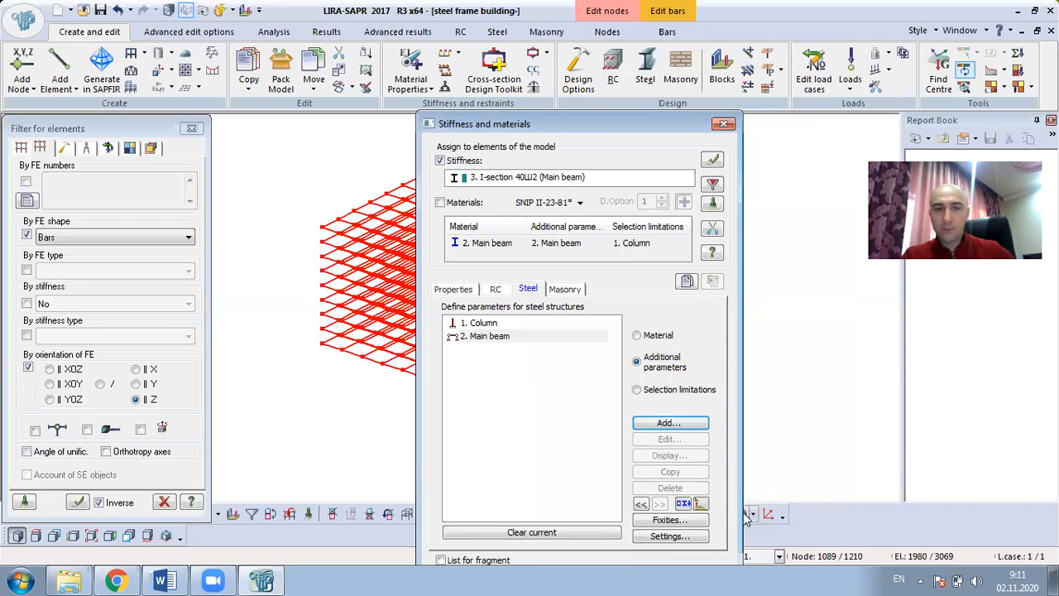
Step: Add selection limitations for the main beam with the default dimension limits
{"action": "left_click", "coordinate": [672, 398]}
{"action": "left_click", "coordinate": [677, 424]}
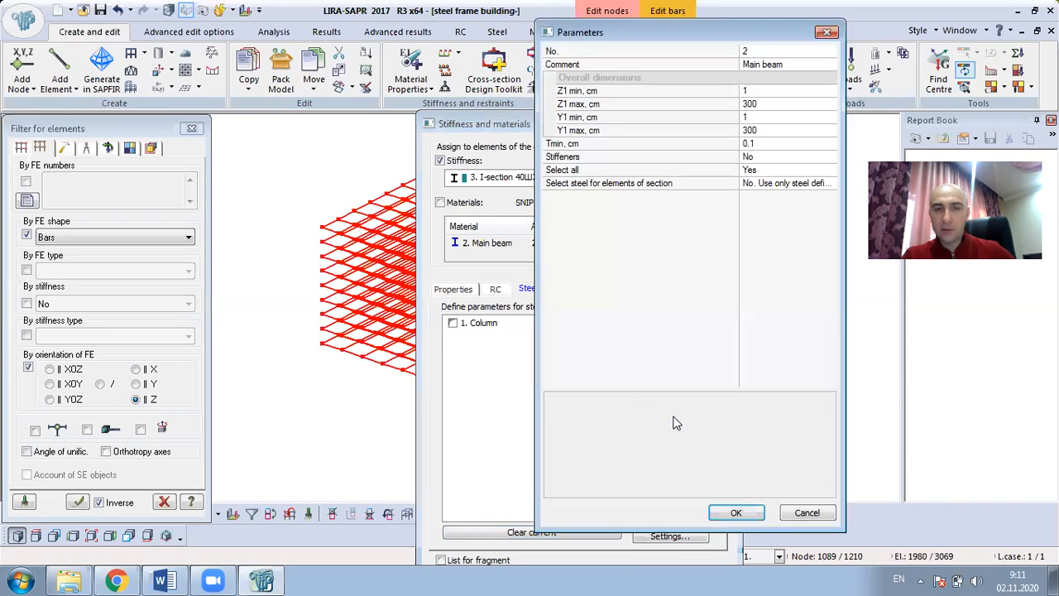
{"action": "left_click", "coordinate": [740, 513]}
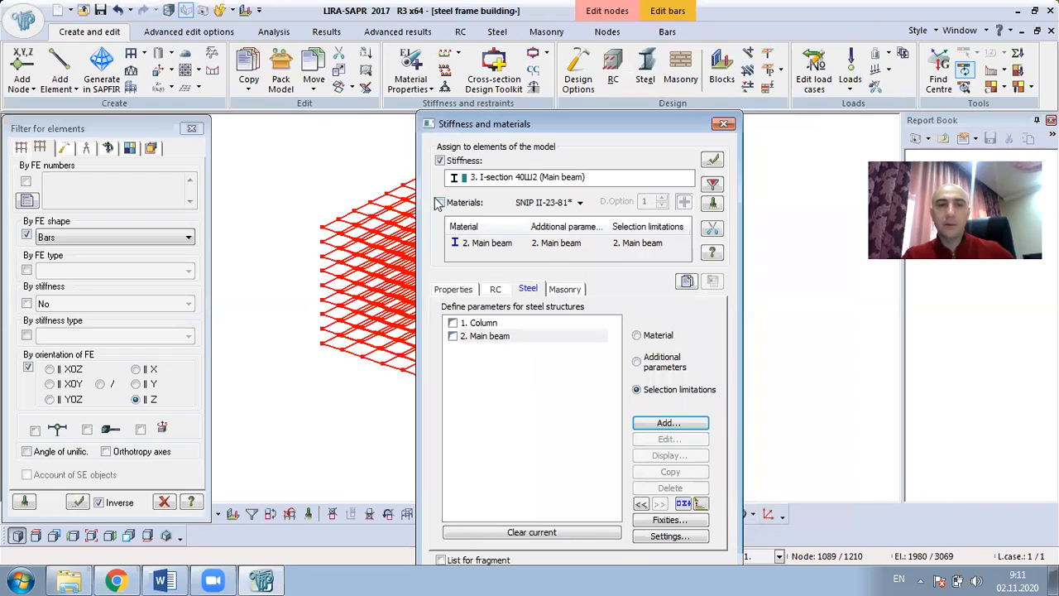
Step: Assign the main beam stiffness and steel materials to the selected beams, with 5 design sections
{"action": "left_click", "coordinate": [439, 203]}
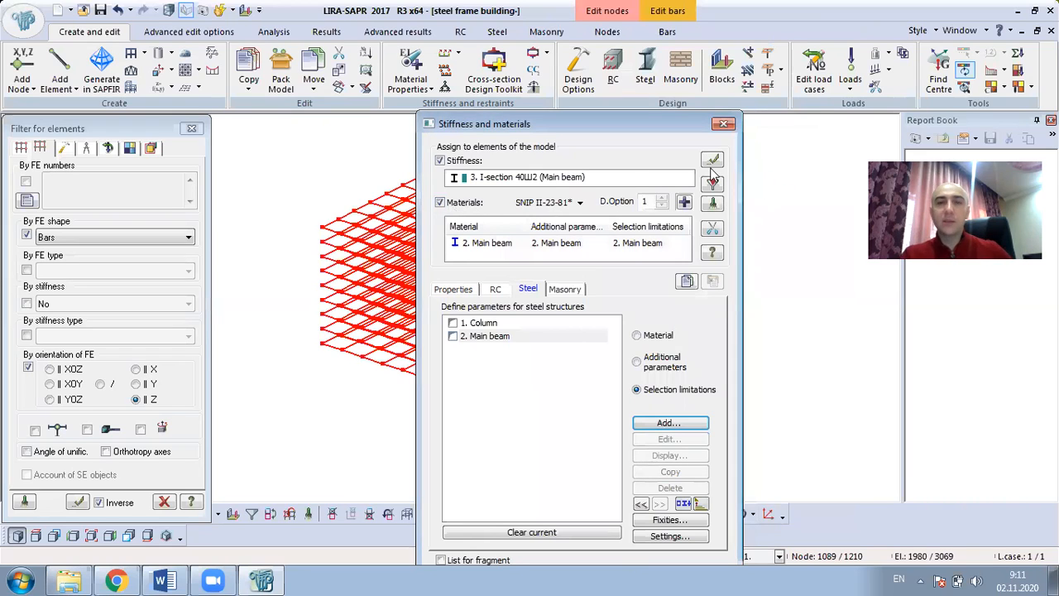
{"action": "left_click", "coordinate": [711, 162]}
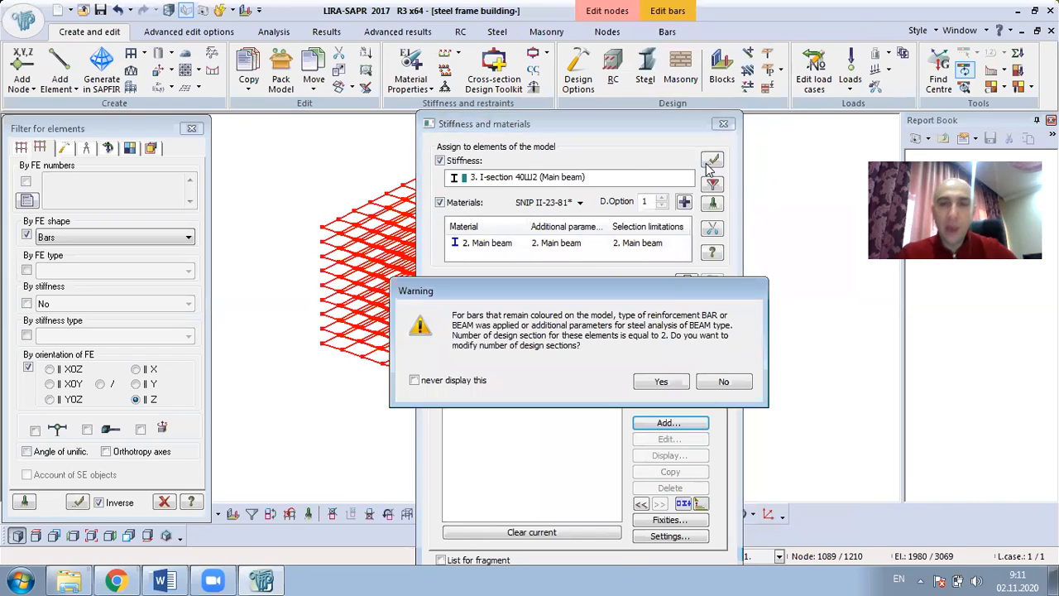
{"action": "left_click", "coordinate": [661, 382]}
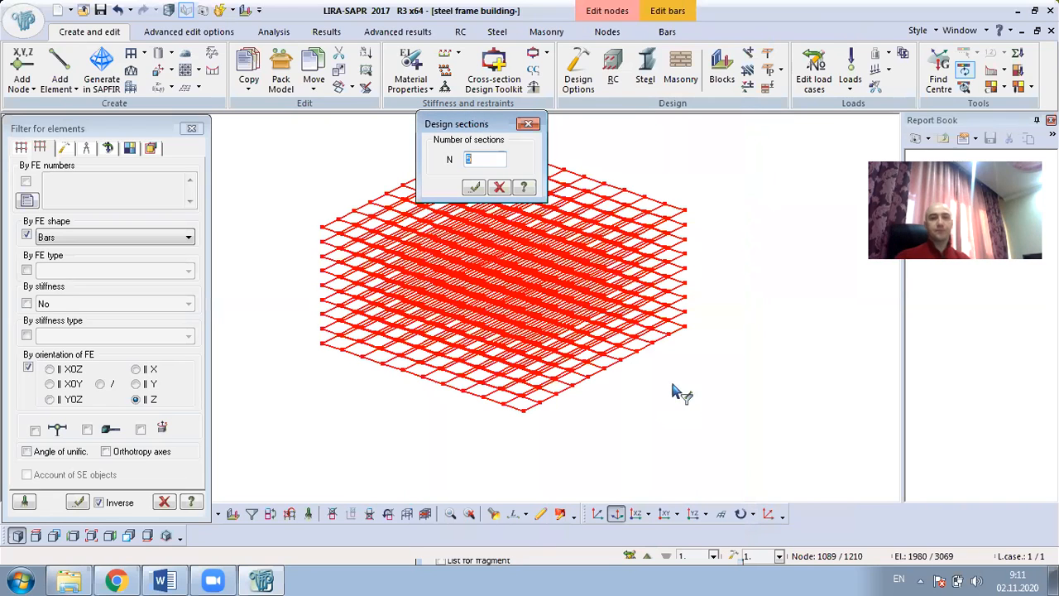
{"action": "left_click", "coordinate": [474, 187]}
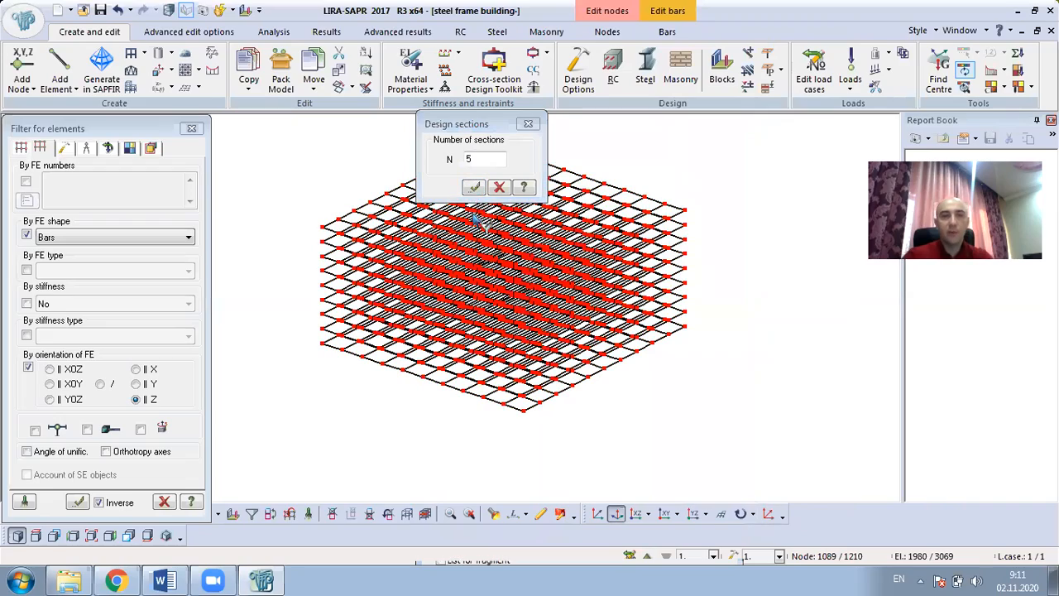
Step: Restore the full frame model and close the design sections settings
{"action": "right_click", "coordinate": [662, 156]}
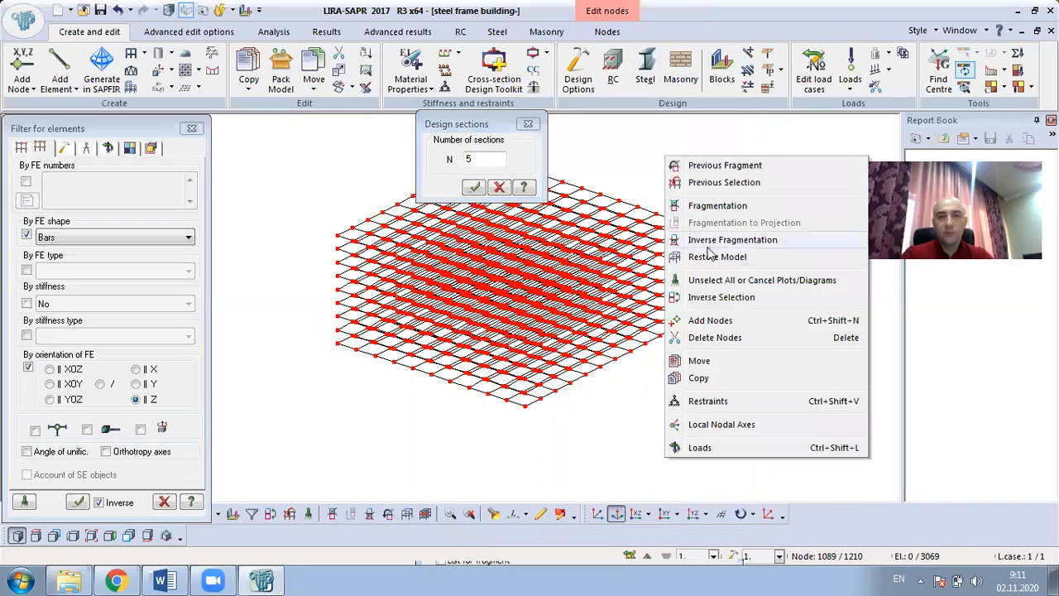
{"action": "left_click", "coordinate": [672, 253]}
{"action": "scroll", "coordinate": [672, 292], "scroll_direction": "down", "scroll_amount": 1}
{"action": "middle_click_drag", "start_coordinate": [662, 346], "coordinate": [642, 276]}
{"action": "left_click", "coordinate": [527, 125]}
{"action": "scroll", "coordinate": [496, 286], "scroll_direction": "up", "scroll_amount": 2}
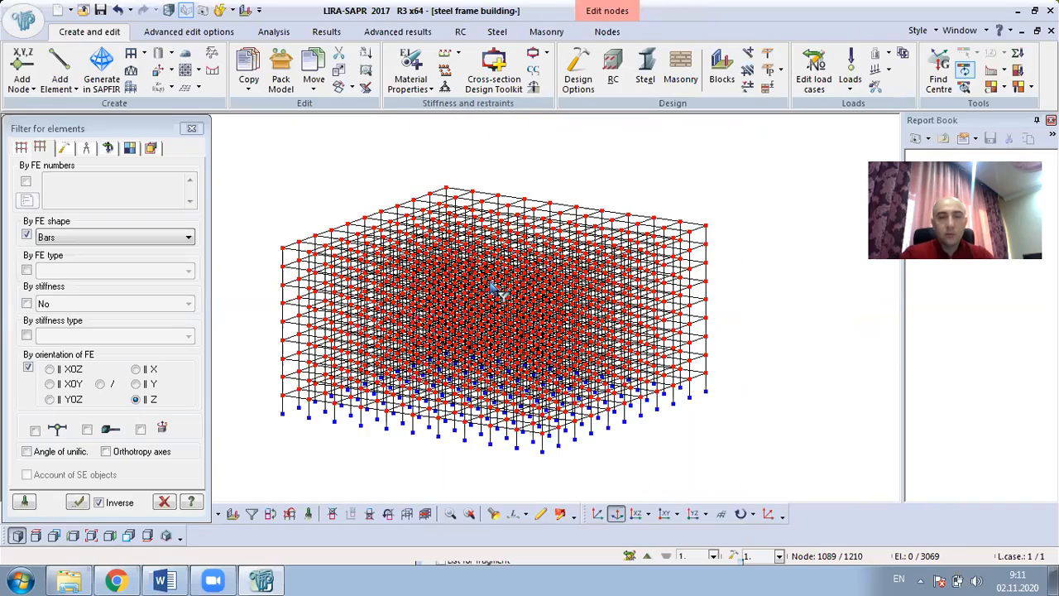
{"action": "middle_click_drag", "start_coordinate": [451, 343], "coordinate": [546, 324]}
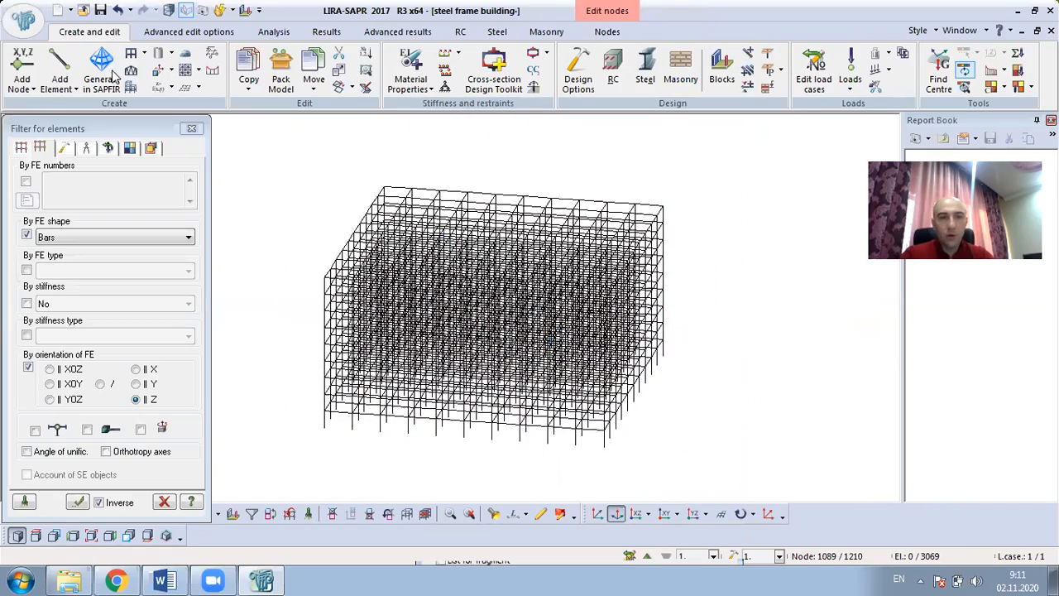
Step: Close the element filter and clear the selection of all nodes
{"action": "left_click", "coordinate": [192, 128]}
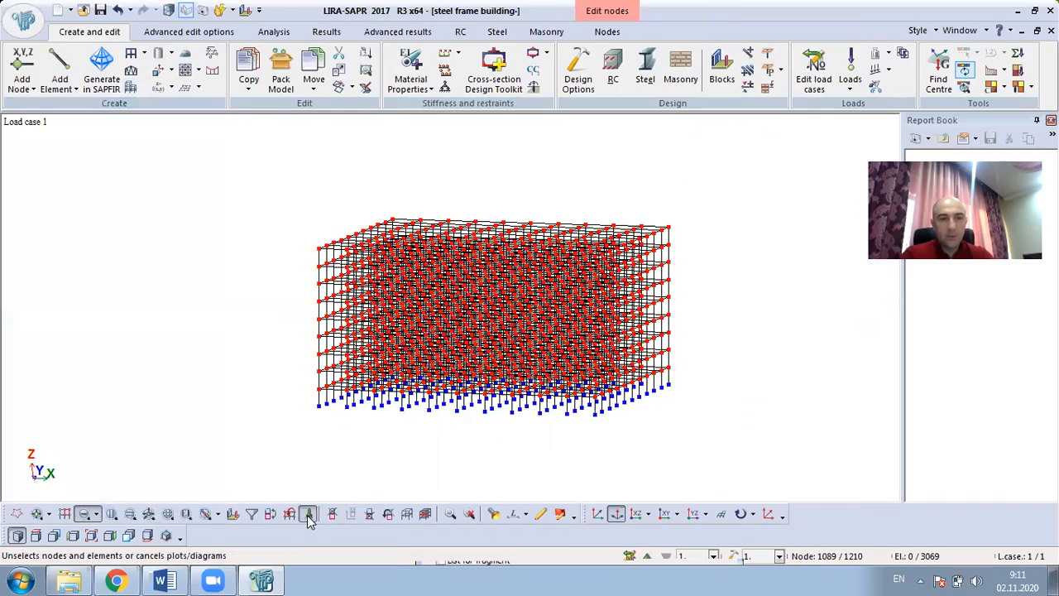
{"action": "left_click", "coordinate": [308, 514]}
{"action": "scroll", "coordinate": [365, 351], "scroll_direction": "up", "scroll_amount": 1}
{"action": "middle_click_drag", "start_coordinate": [422, 338], "coordinate": [464, 298]}
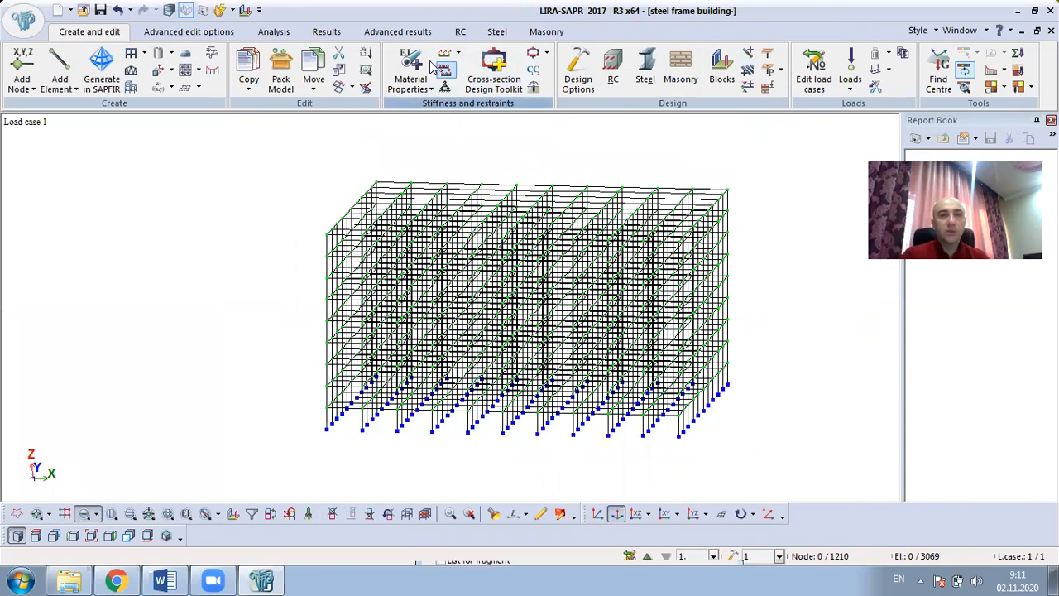
Step: Select all elements with the I-section 40Ш2 (Main beam) stiffness and isolate them as a fragment
{"action": "left_click", "coordinate": [502, 104]}
{"action": "left_click_drag", "start_coordinate": [575, 130], "coordinate": [481, 51]}
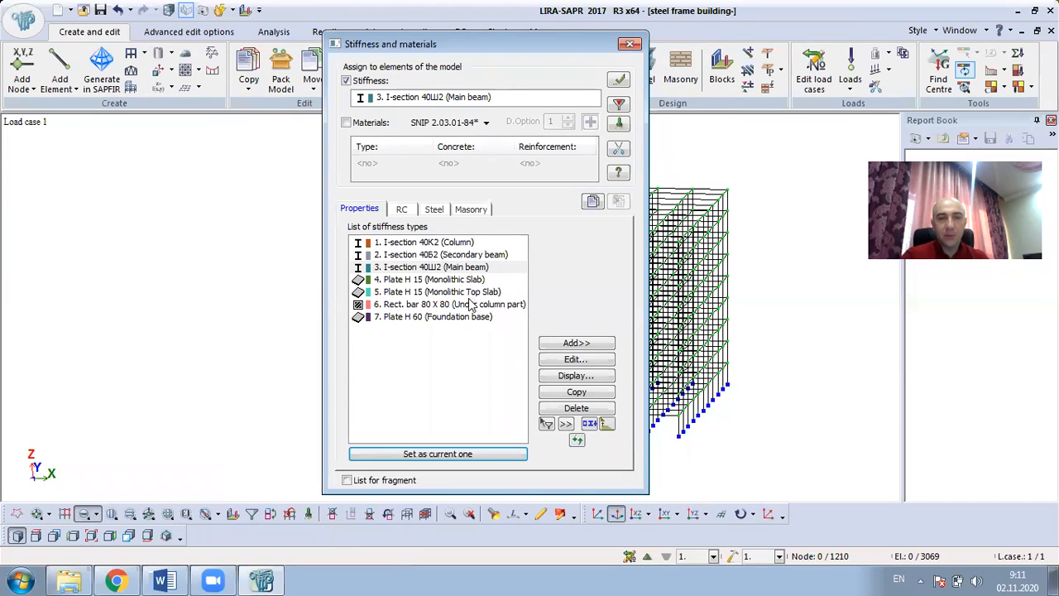
{"action": "left_click", "coordinate": [458, 282]}
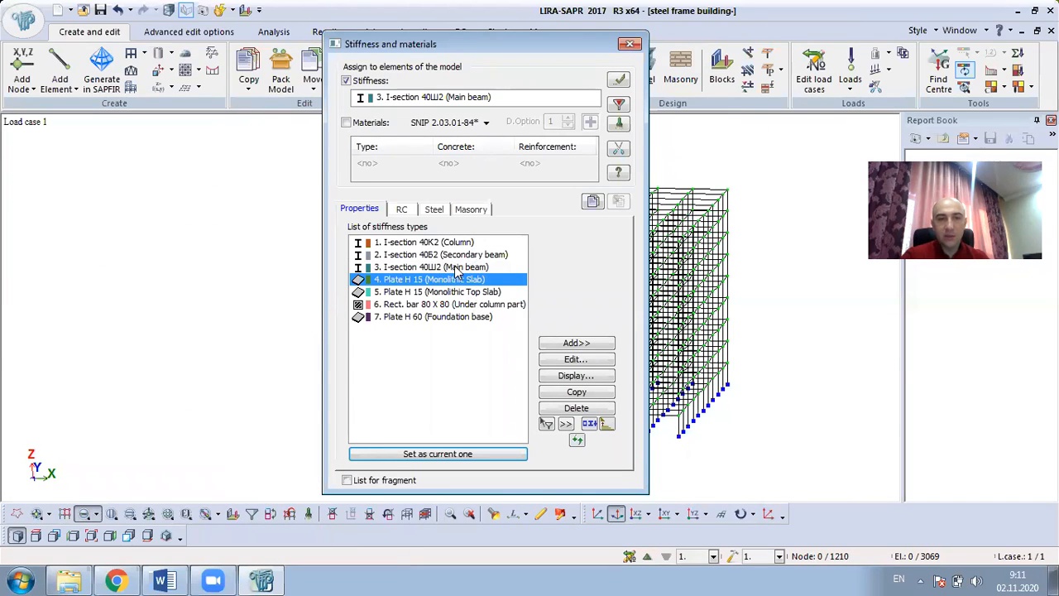
{"action": "left_click", "coordinate": [458, 269]}
{"action": "left_click", "coordinate": [618, 103]}
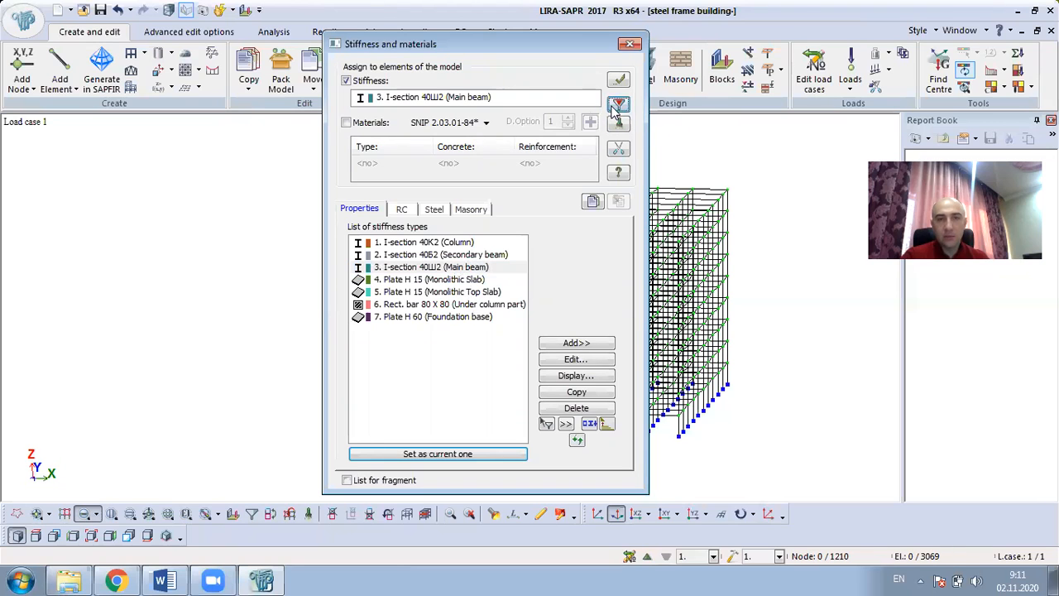
{"action": "right_click", "coordinate": [717, 160]}
{"action": "left_click", "coordinate": [763, 204]}
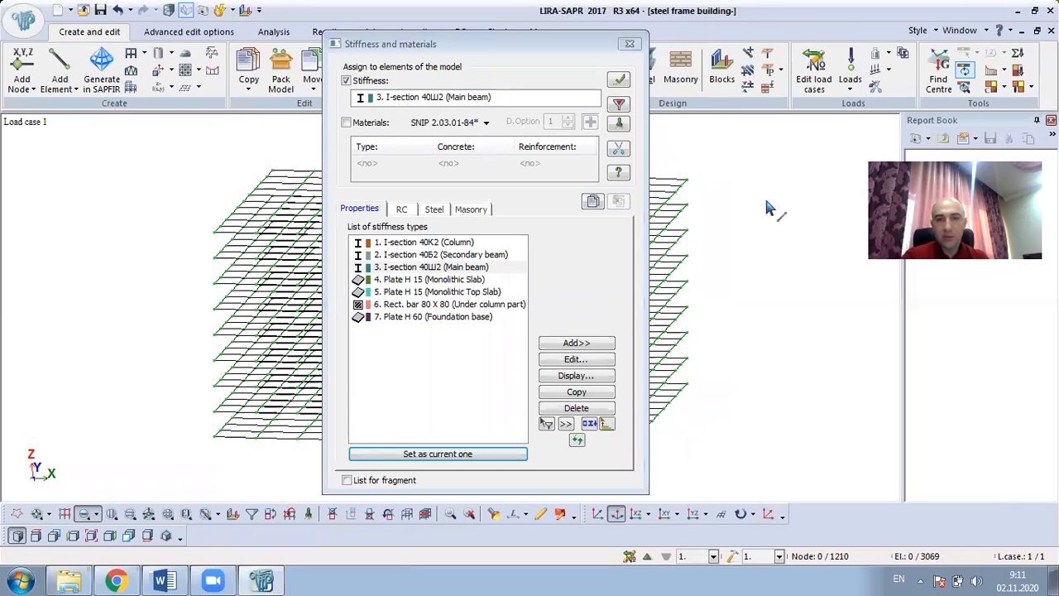
Step: Generate structural elements from all bars with the I-section 40Ш2 (Main beam) stiffness
{"action": "left_click", "coordinate": [511, 163]}
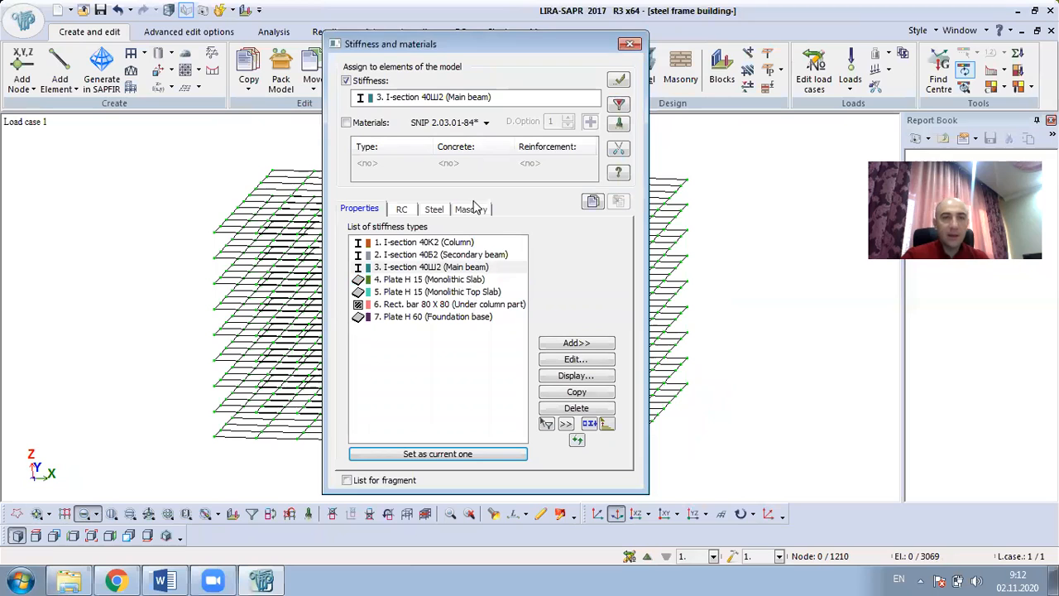
{"action": "left_click", "coordinate": [619, 104]}
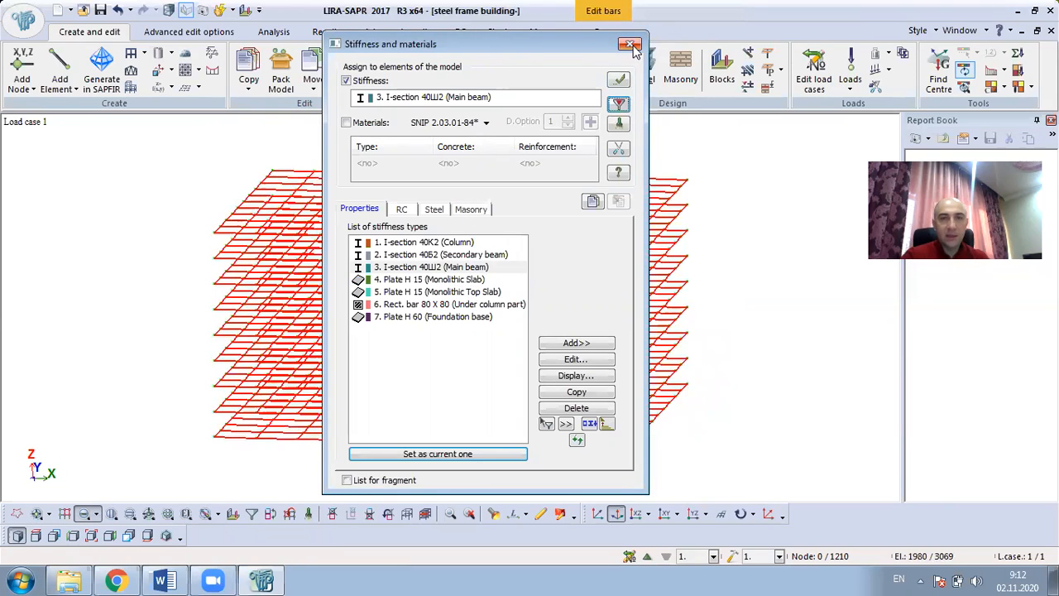
{"action": "left_click", "coordinate": [630, 44]}
{"action": "left_click", "coordinate": [604, 33]}
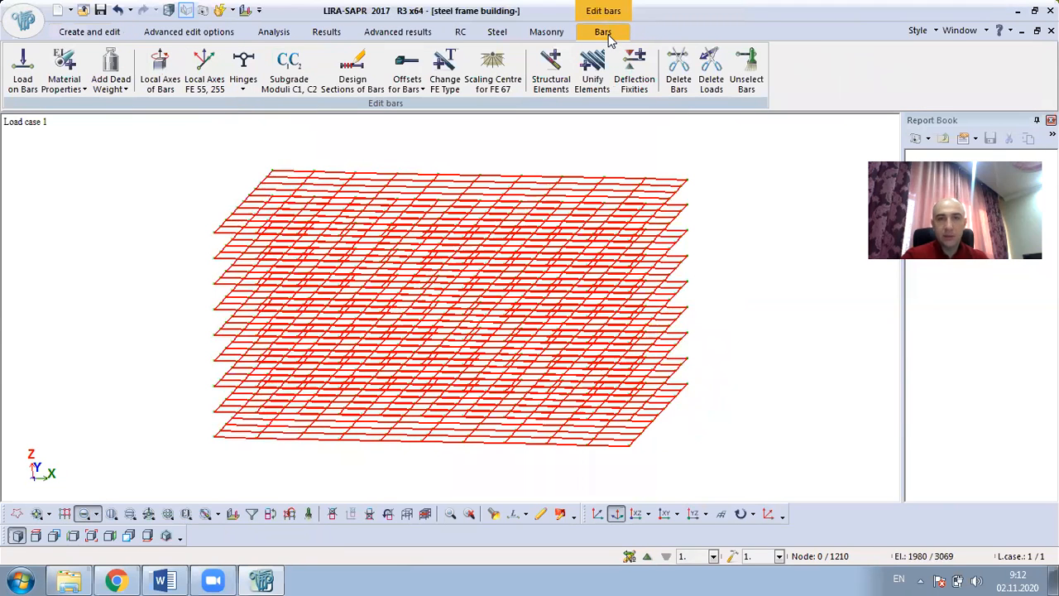
{"action": "left_click", "coordinate": [561, 91]}
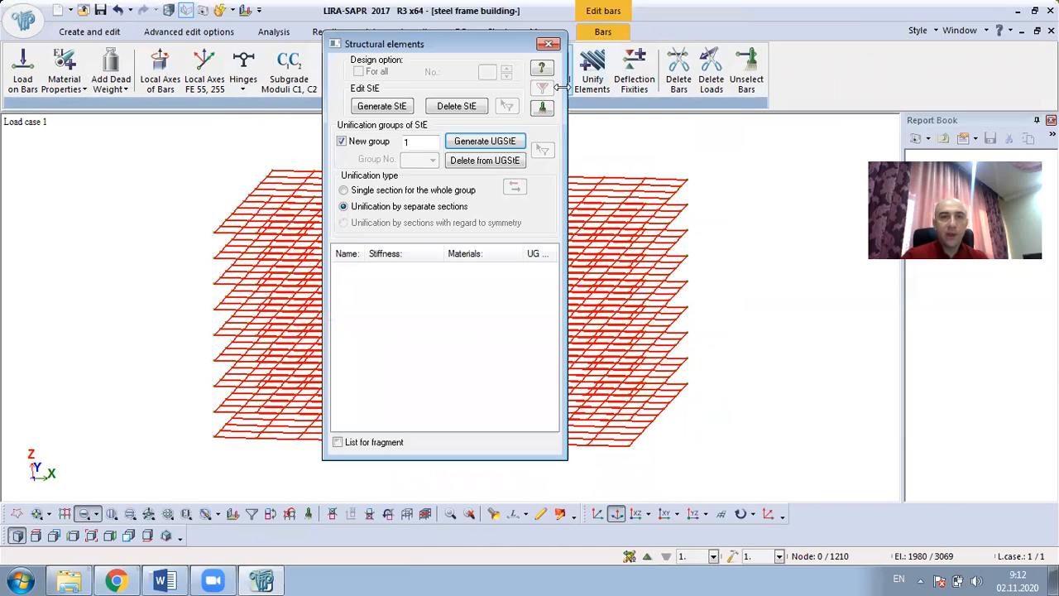
{"action": "left_click", "coordinate": [381, 107]}
{"action": "scroll", "coordinate": [663, 327], "scroll_direction": "down", "scroll_amount": 3}
{"action": "middle_click_drag", "start_coordinate": [669, 326], "coordinate": [782, 314]}
{"action": "scroll", "coordinate": [753, 311], "scroll_direction": "down", "scroll_amount": 3}
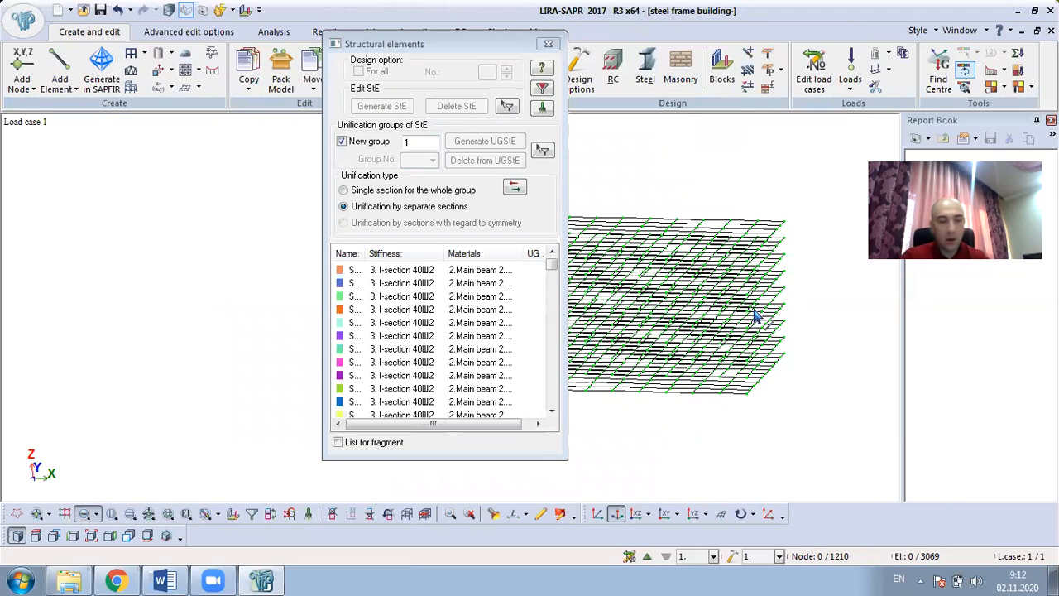
Step: Select the whole beam fragment and create deflection fixities in Y1 and Z1 at the ends of structural elements
{"action": "key", "text": "ctrl+a"}
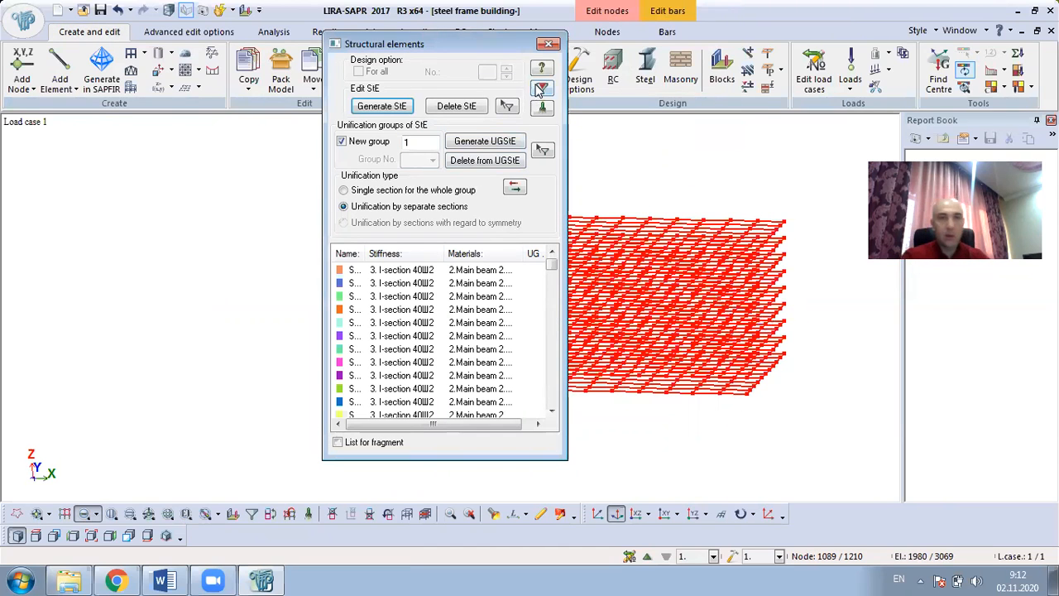
{"action": "left_click", "coordinate": [550, 45]}
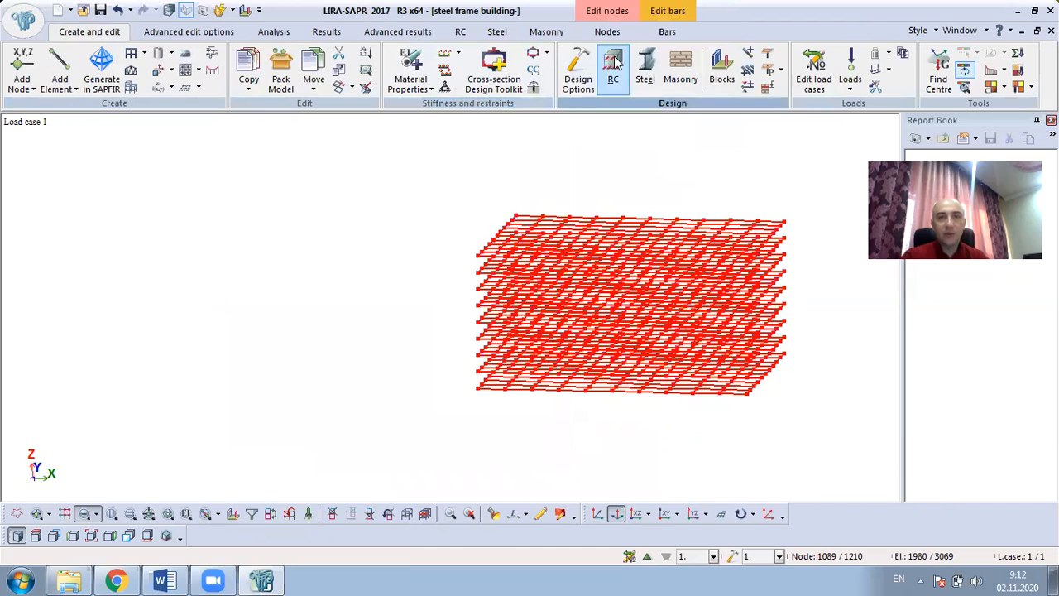
{"action": "left_click", "coordinate": [667, 31]}
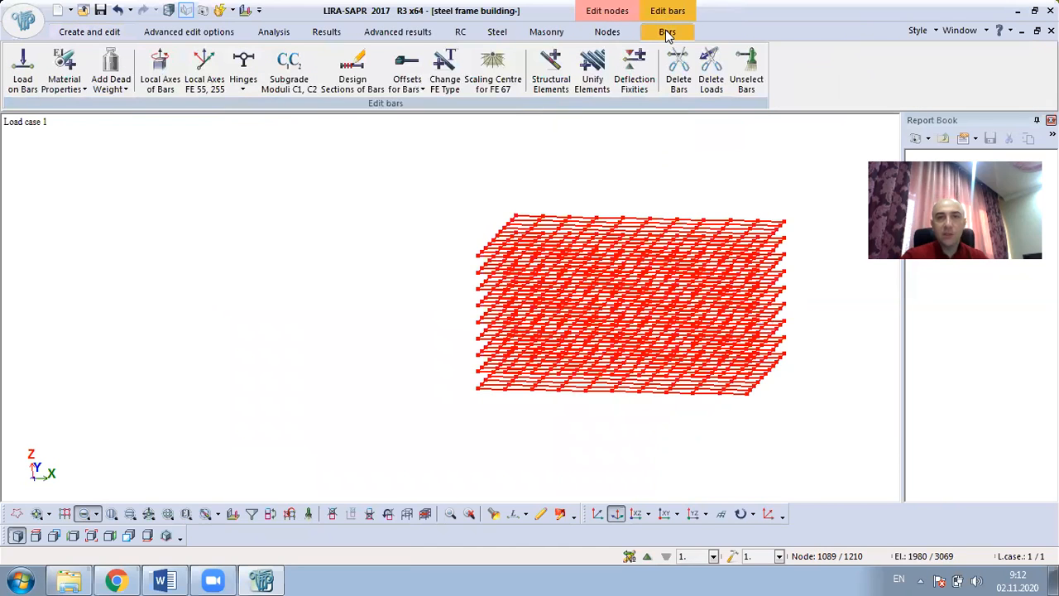
{"action": "left_click", "coordinate": [645, 90]}
{"action": "left_click", "coordinate": [141, 193]}
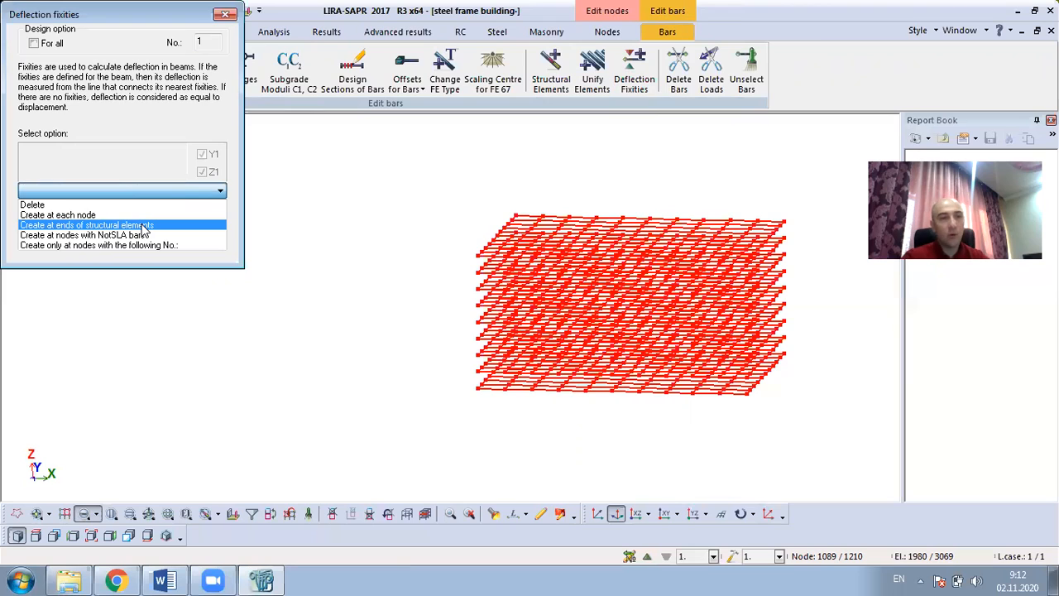
{"action": "left_click", "coordinate": [144, 225]}
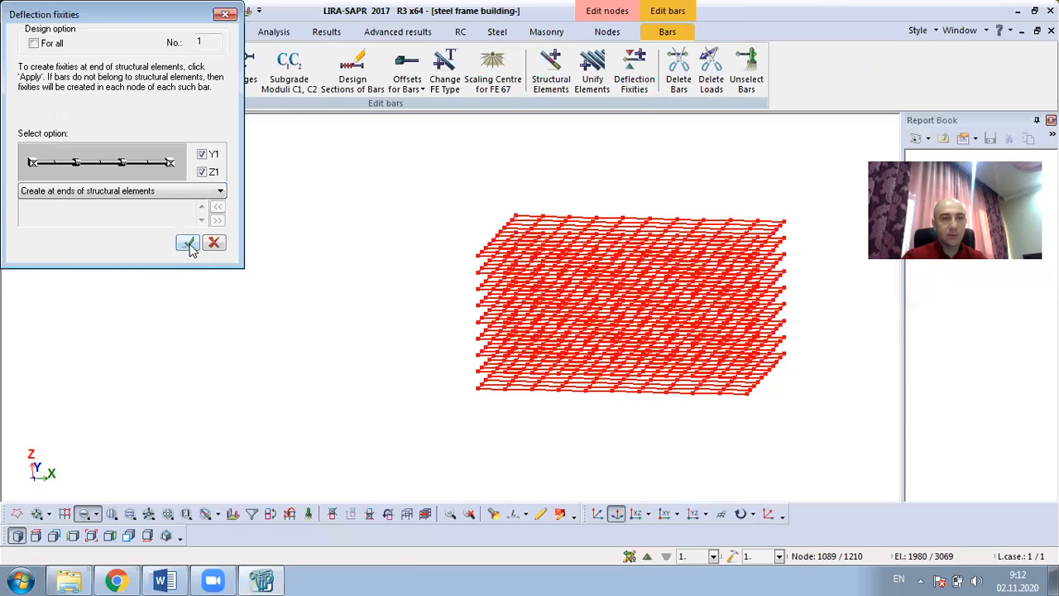
{"action": "left_click", "coordinate": [188, 243]}
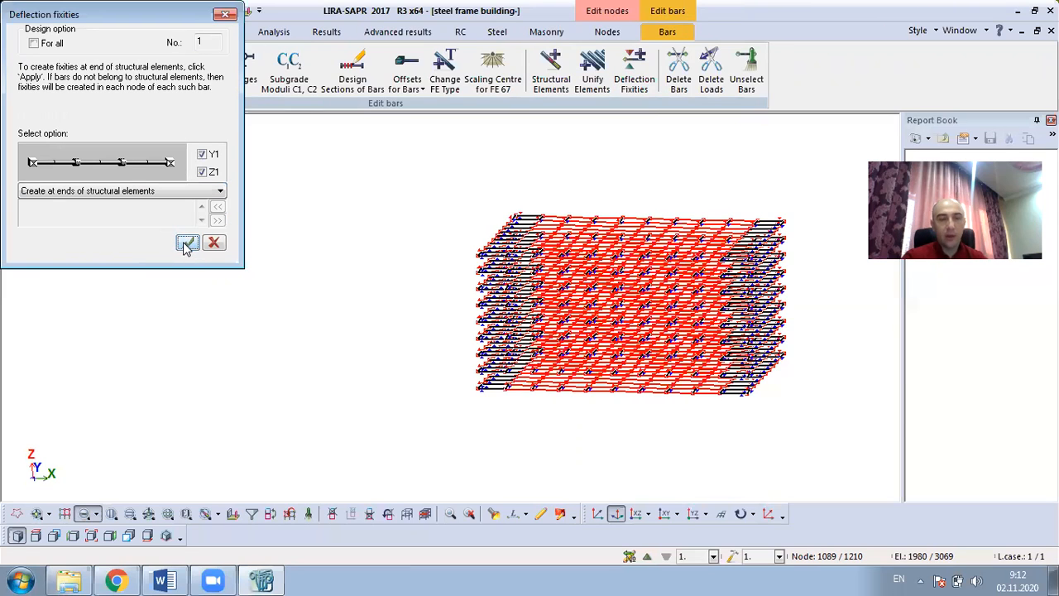
Step: Examine the main beam fragment and its deflection fixities from several viewing angles
{"action": "left_click", "coordinate": [364, 277]}
{"action": "scroll", "coordinate": [362, 284], "scroll_direction": "up", "scroll_amount": 3}
{"action": "middle_click_drag", "start_coordinate": [399, 261], "coordinate": [270, 277]}
{"action": "middle_click_drag", "start_coordinate": [501, 275], "coordinate": [421, 224]}
{"action": "middle_click_drag", "start_coordinate": [320, 254], "coordinate": [214, 243]}
{"action": "middle_click_drag", "start_coordinate": [444, 267], "coordinate": [146, 165]}
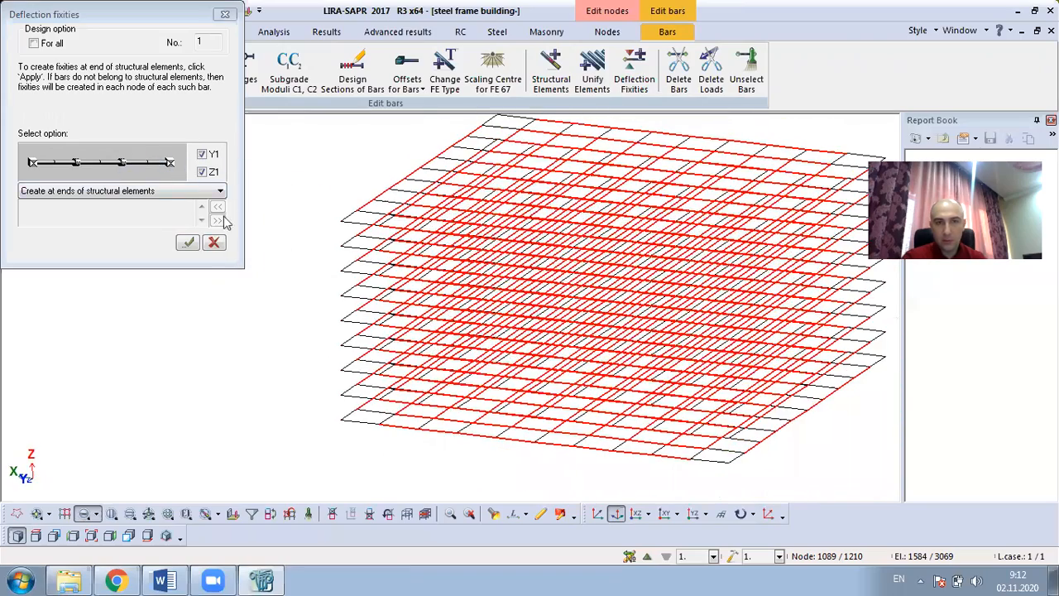
{"action": "scroll", "coordinate": [488, 369], "scroll_direction": "down", "scroll_amount": 2}
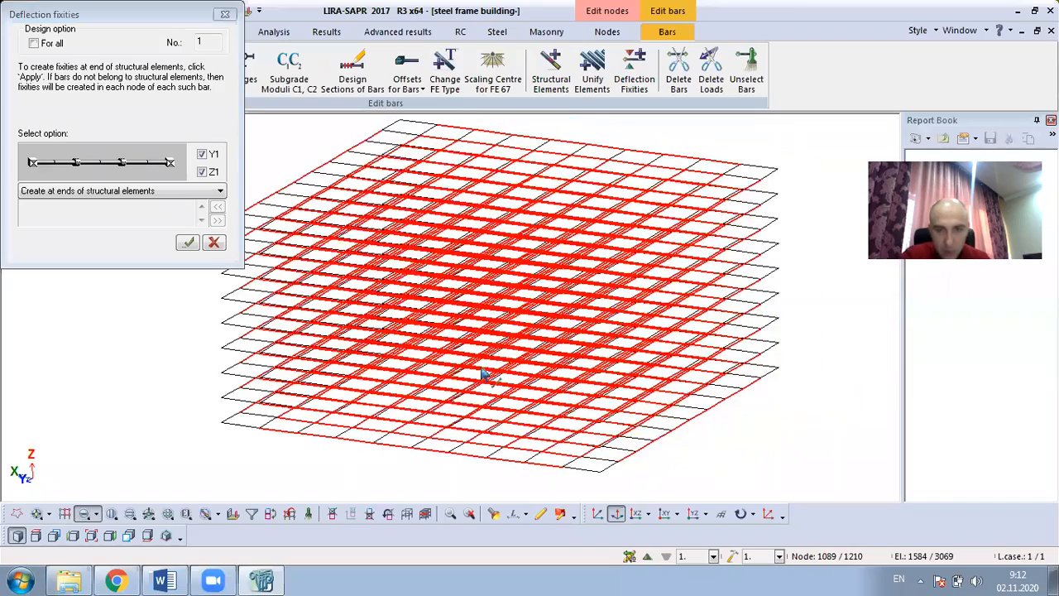
{"action": "scroll", "coordinate": [807, 430], "scroll_direction": "down", "scroll_amount": 2}
{"action": "middle_click_drag", "start_coordinate": [749, 442], "coordinate": [719, 460]}
{"action": "middle_click_drag", "start_coordinate": [726, 300], "coordinate": [722, 252]}
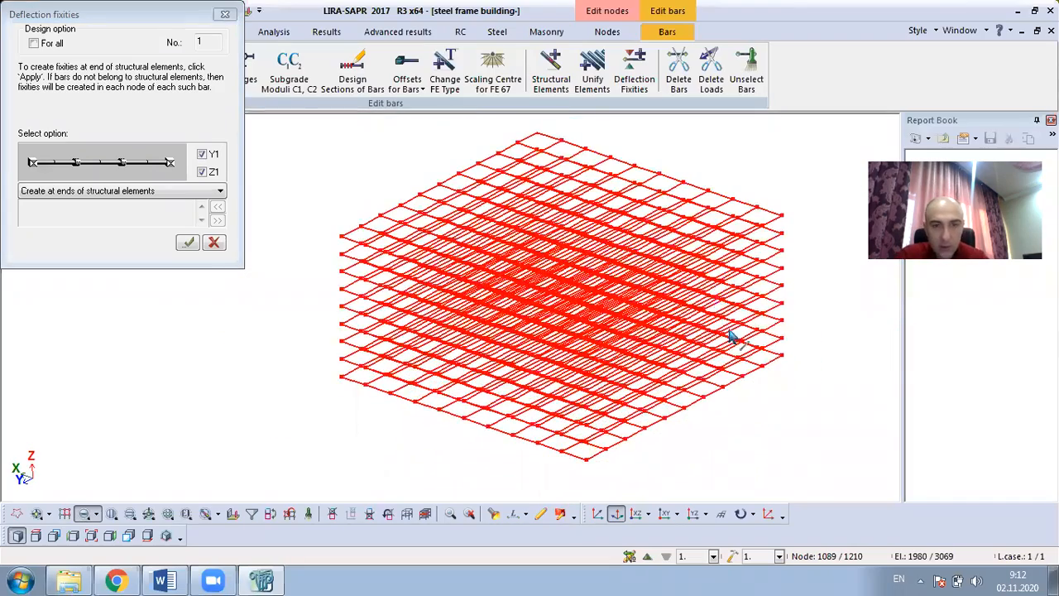
Step: Reselect all nodes and beams and try to create deflection fixities at the ends of structural elements
{"action": "key", "text": "Escape"}
{"action": "key", "text": "ctrl+z"}
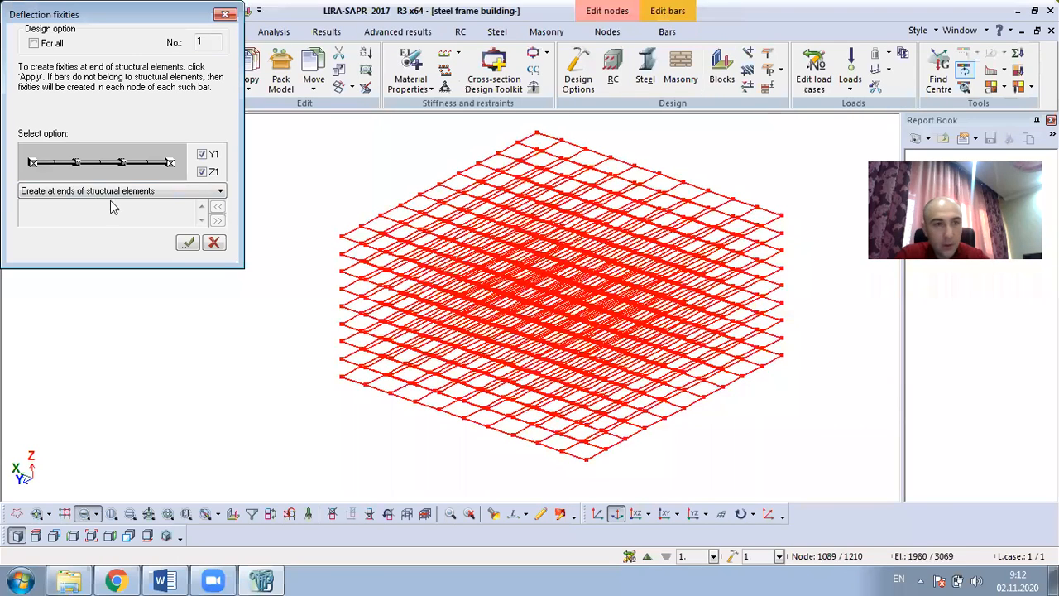
{"action": "left_click", "coordinate": [190, 186]}
{"action": "left_click", "coordinate": [106, 197]}
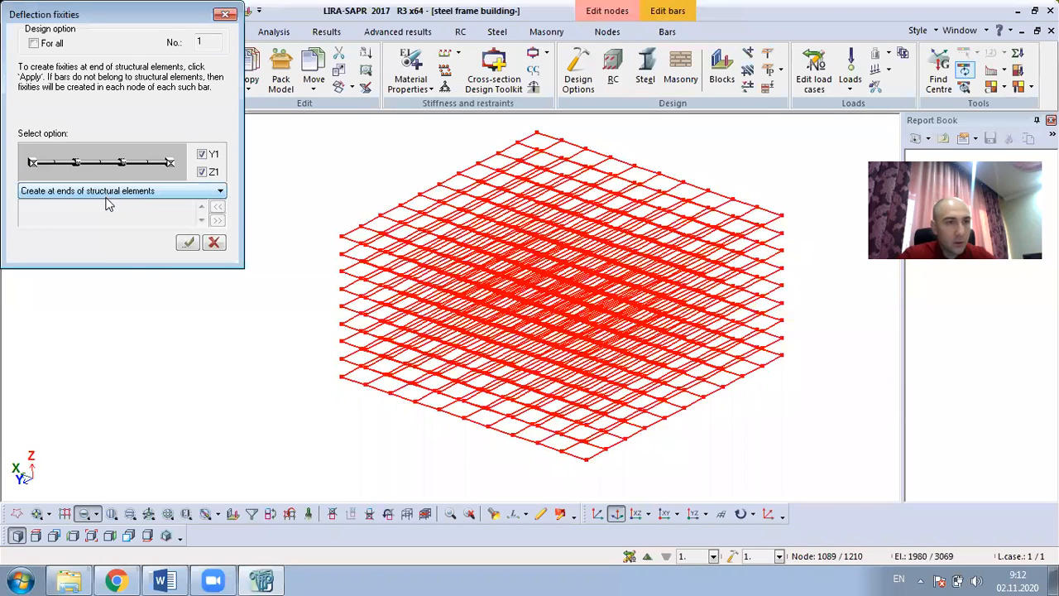
{"action": "left_click", "coordinate": [189, 243]}
{"action": "left_click", "coordinate": [354, 179]}
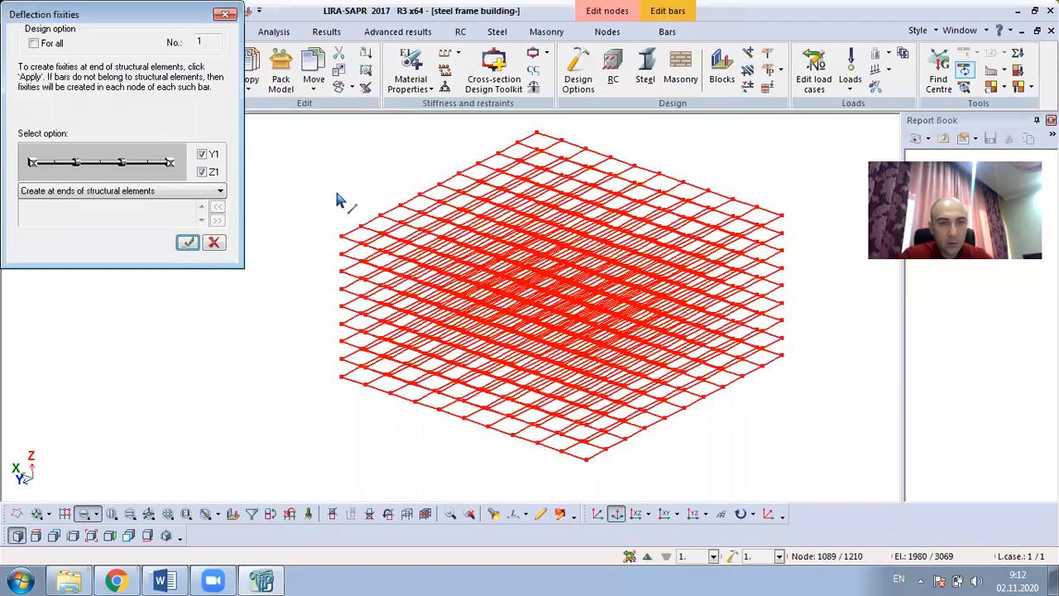
{"action": "left_click", "coordinate": [185, 242]}
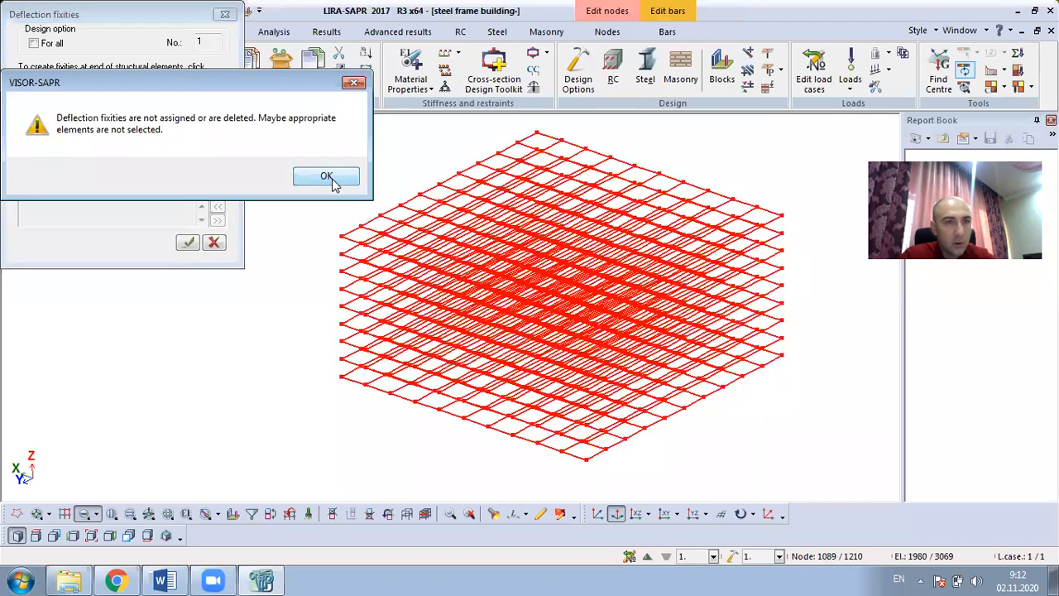
{"action": "left_click", "coordinate": [333, 179]}
{"action": "key", "text": "Escape"}
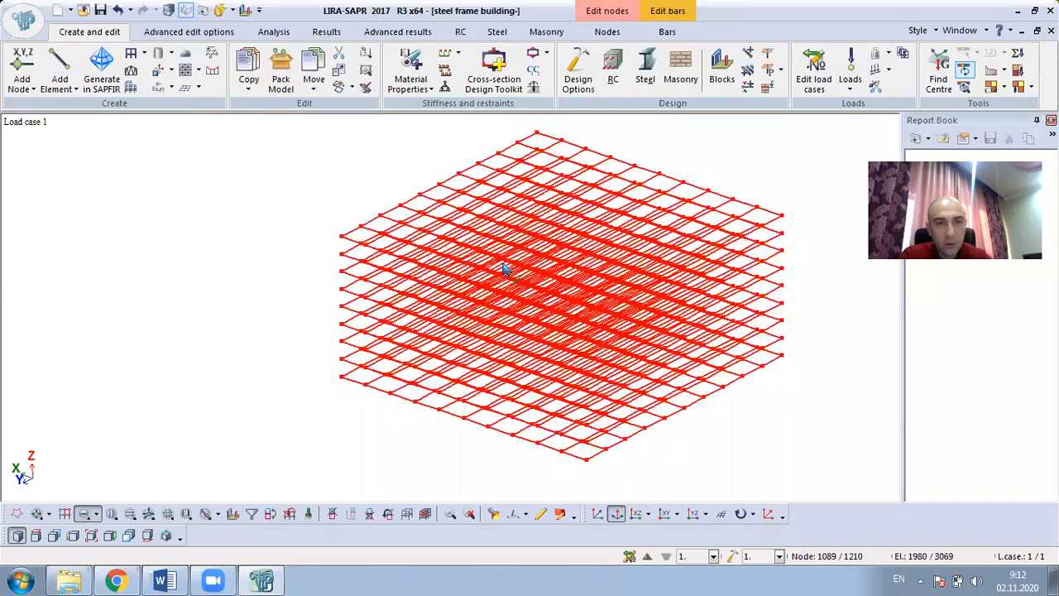
Step: Try once more to create deflection fixities at structural element ends for the whole fragment, and close the deflection fixities settings
{"action": "scroll", "coordinate": [501, 262], "scroll_direction": "down", "scroll_amount": 2}
{"action": "middle_click_drag", "start_coordinate": [491, 273], "coordinate": [443, 293]}
{"action": "key", "text": "Escape"}
{"action": "key", "text": "ctrl+a"}
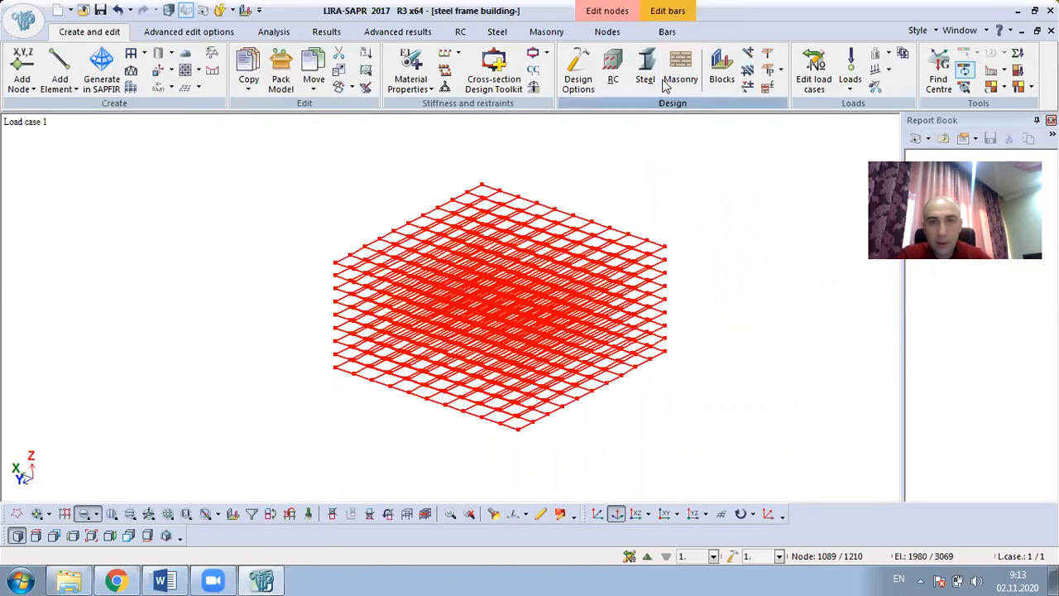
{"action": "left_click", "coordinate": [667, 31]}
{"action": "left_click", "coordinate": [639, 80]}
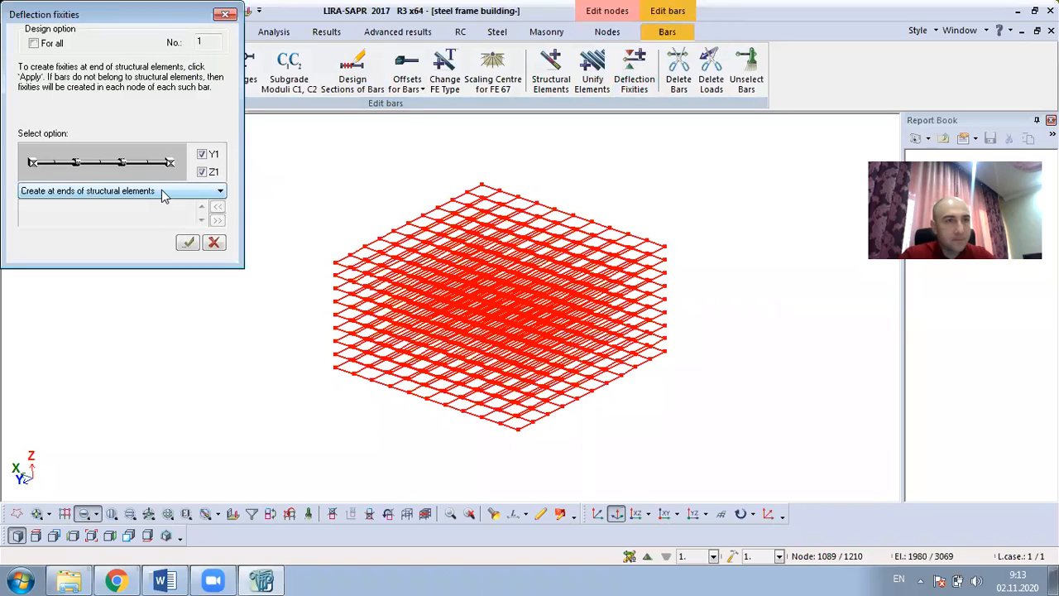
{"action": "left_click", "coordinate": [166, 191]}
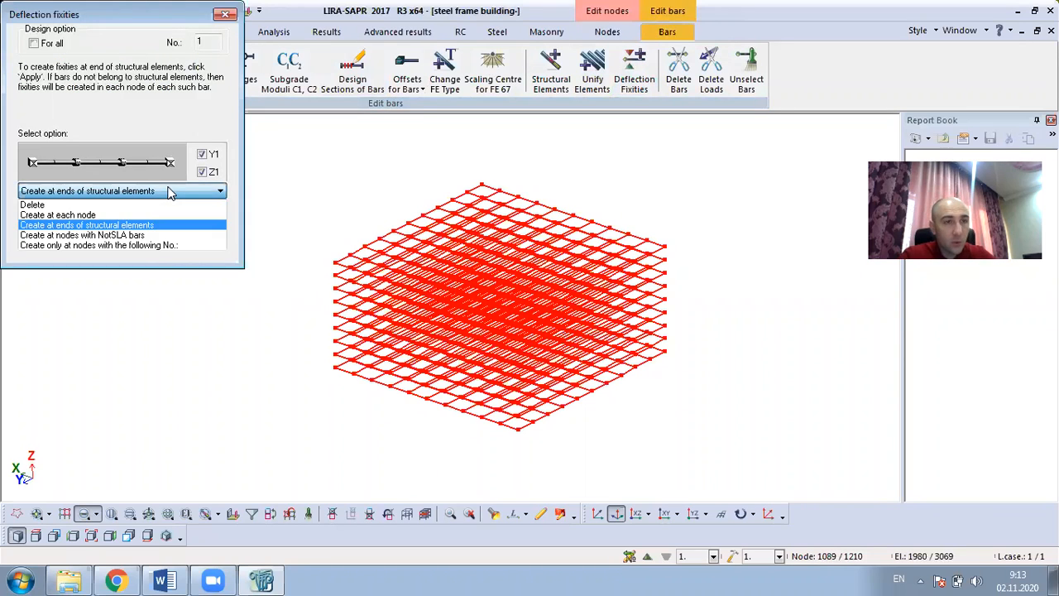
{"action": "left_click", "coordinate": [148, 226]}
{"action": "left_click", "coordinate": [186, 242]}
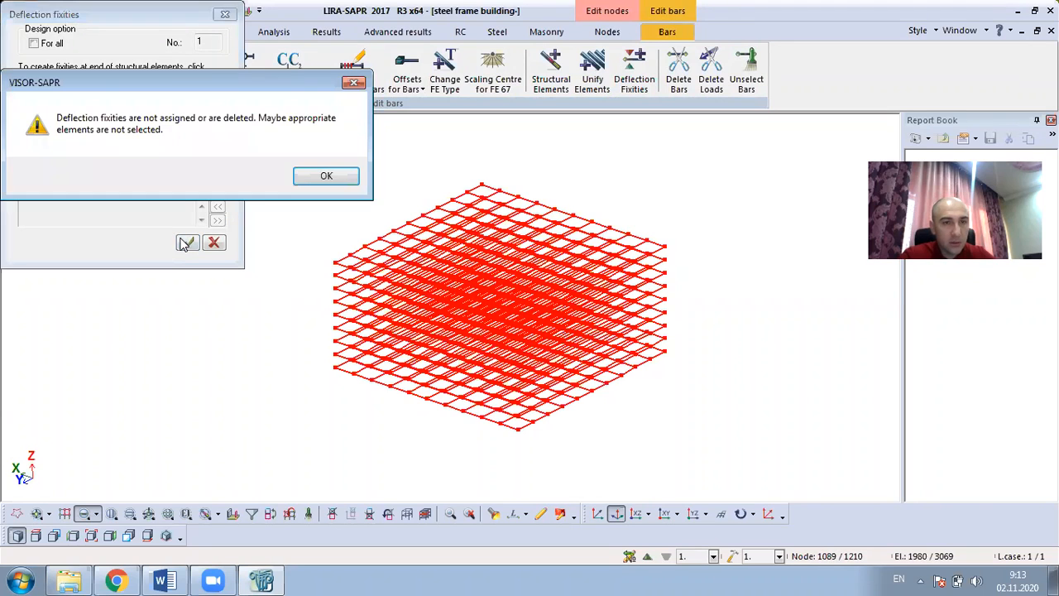
{"action": "left_click", "coordinate": [301, 181]}
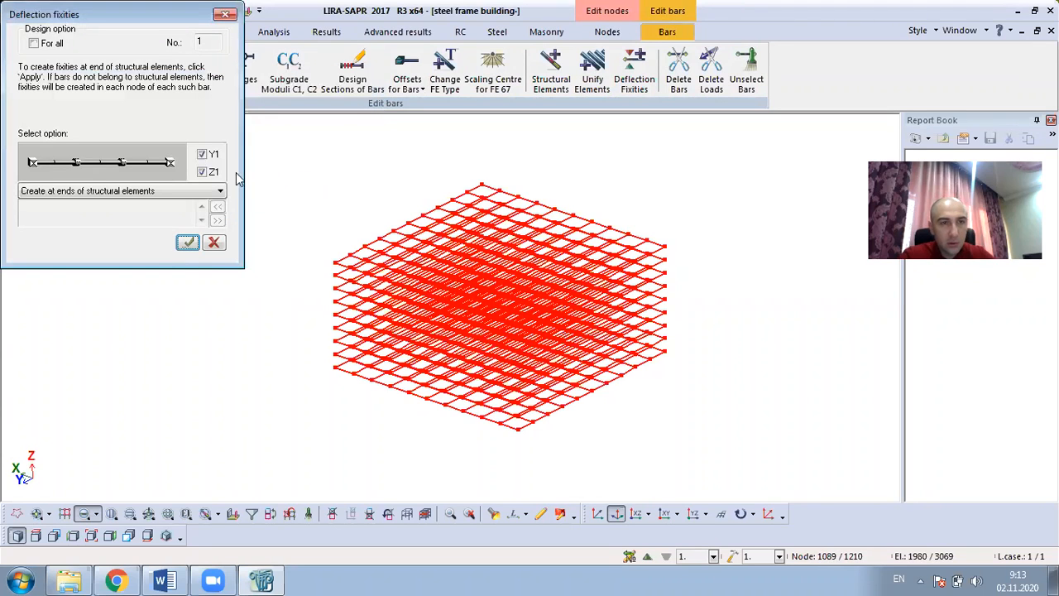
{"action": "left_click", "coordinate": [222, 17]}
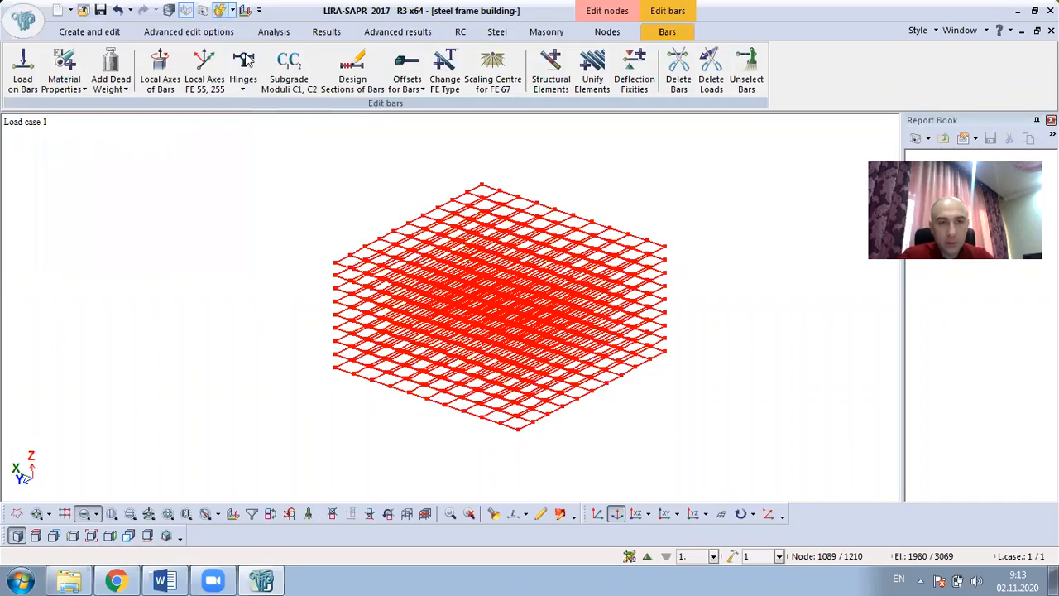
Step: Clear the selection of the beam fragment and restore the full frame model
{"action": "scroll", "coordinate": [361, 207], "scroll_direction": "up", "scroll_amount": 1}
{"action": "left_click", "coordinate": [358, 247]}
{"action": "scroll", "coordinate": [347, 326], "scroll_direction": "up", "scroll_amount": 1}
{"action": "scroll", "coordinate": [131, 215], "scroll_direction": "down", "scroll_amount": 1}
{"action": "right_click", "coordinate": [115, 199]}
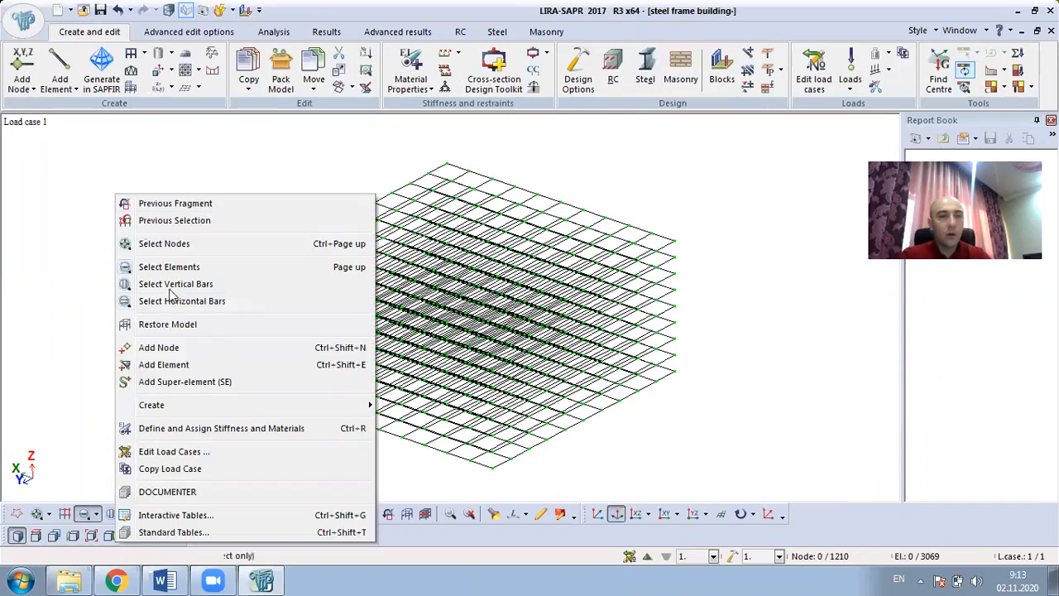
{"action": "left_click", "coordinate": [167, 324]}
{"action": "scroll", "coordinate": [359, 354], "scroll_direction": "down", "scroll_amount": 2}
{"action": "middle_click_drag", "start_coordinate": [359, 355], "coordinate": [309, 335]}
{"action": "scroll", "coordinate": [311, 402], "scroll_direction": "up", "scroll_amount": 4}
{"action": "scroll", "coordinate": [318, 373], "scroll_direction": "up", "scroll_amount": 2}
{"action": "scroll", "coordinate": [310, 340], "scroll_direction": "up", "scroll_amount": 5}
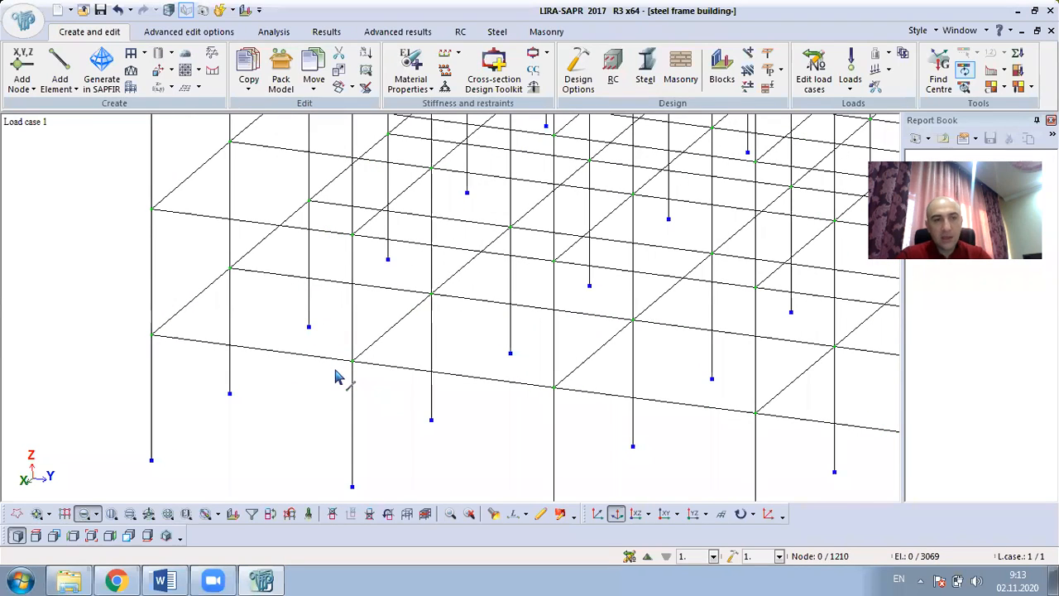
{"action": "scroll", "coordinate": [208, 333], "scroll_direction": "up", "scroll_amount": 3}
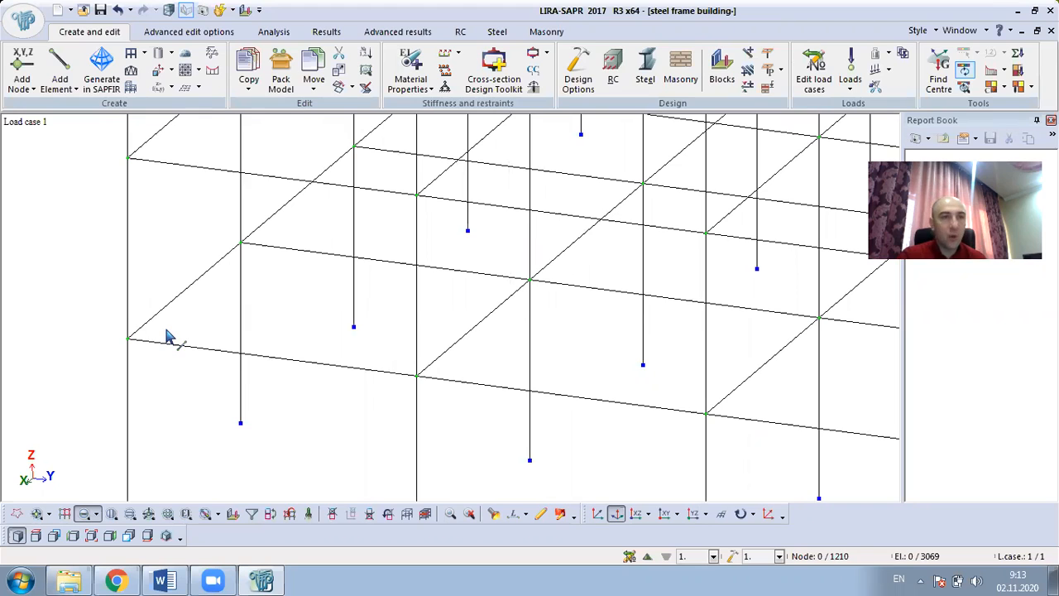
{"action": "left_click", "coordinate": [36, 514]}
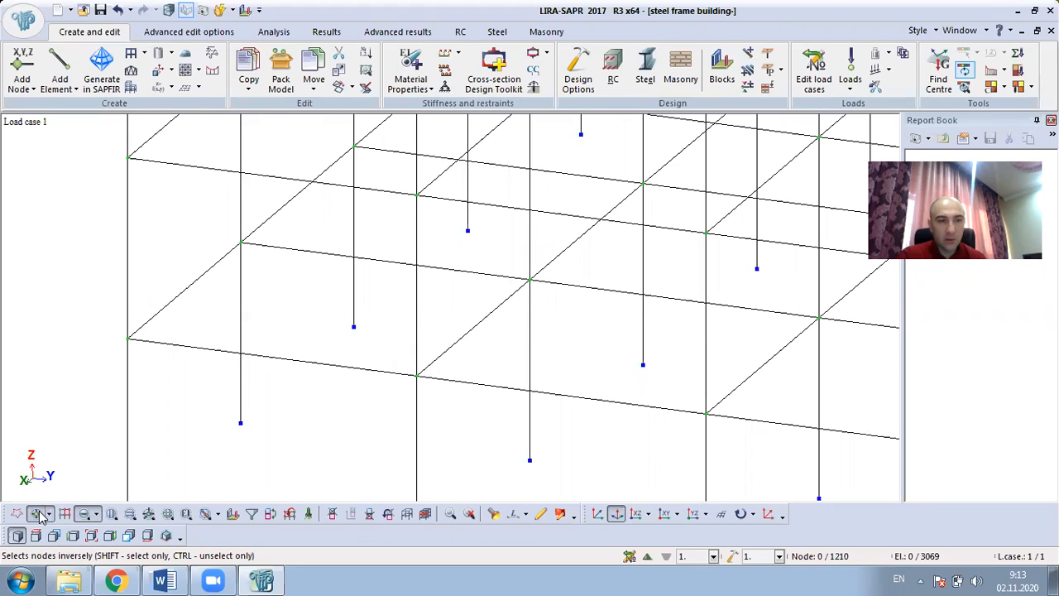
{"action": "left_click", "coordinate": [129, 340]}
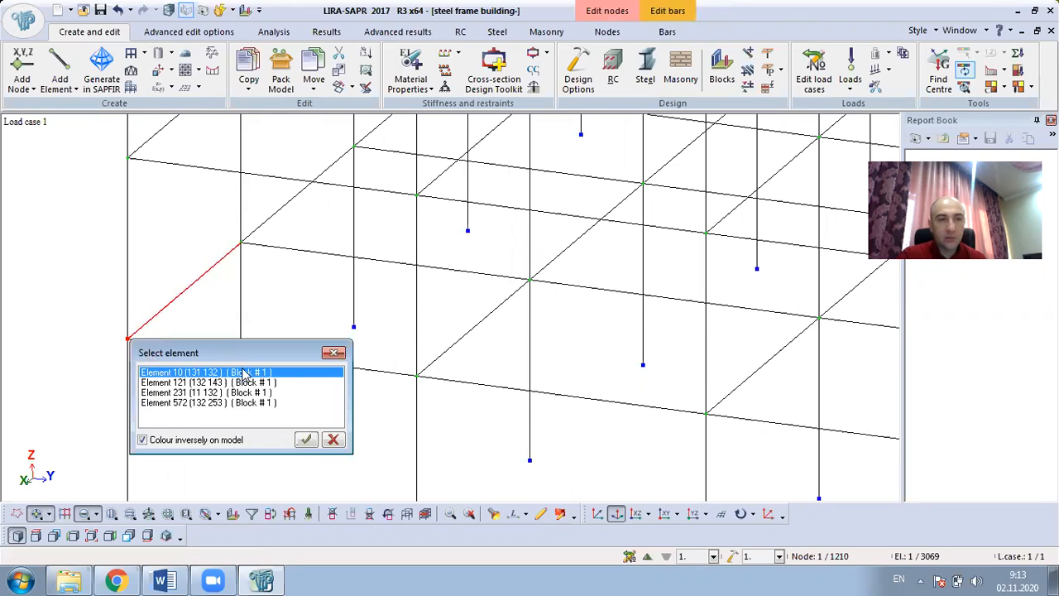
{"action": "left_click", "coordinate": [305, 439]}
{"action": "key", "text": "Escape"}
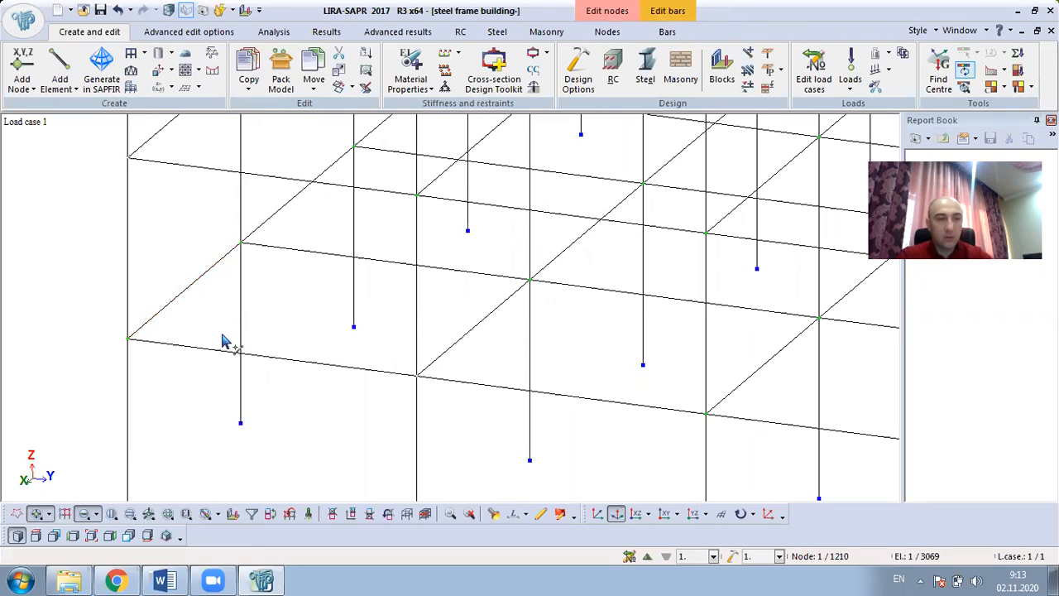
Step: Switch the model's projection and look up the node information of the outer corner node at first-floor level
{"action": "left_click", "coordinate": [597, 514]}
{"action": "scroll", "coordinate": [356, 329], "scroll_direction": "down", "scroll_amount": 5}
{"action": "middle_click_drag", "start_coordinate": [269, 333], "coordinate": [348, 192]}
{"action": "mouse_move", "coordinate": [258, 366]}
{"action": "middle_mouse_down"}
{"action": "mouse_move", "coordinate": [311, 177]}
{"action": "mouse_move", "coordinate": [295, 120]}
{"action": "middle_mouse_up"}
{"action": "scroll", "coordinate": [287, 217], "scroll_direction": "down", "scroll_amount": 1}
{"action": "scroll", "coordinate": [298, 232], "scroll_direction": "up", "scroll_amount": 2}
{"action": "middle_click_drag", "start_coordinate": [314, 240], "coordinate": [279, 360]}
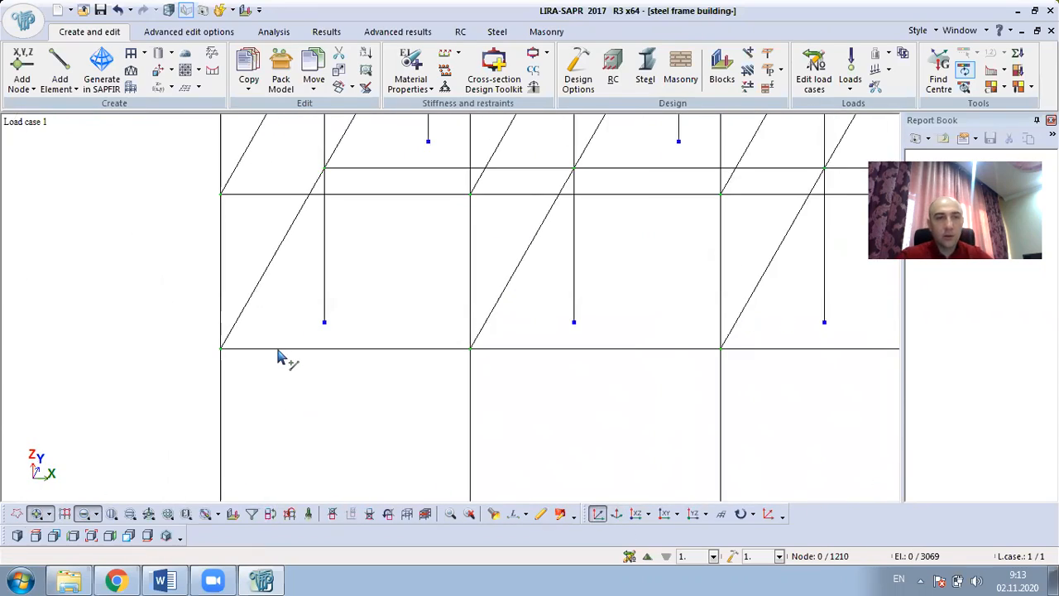
{"action": "scroll", "coordinate": [265, 353], "scroll_direction": "up", "scroll_amount": 1}
{"action": "left_click", "coordinate": [494, 514]}
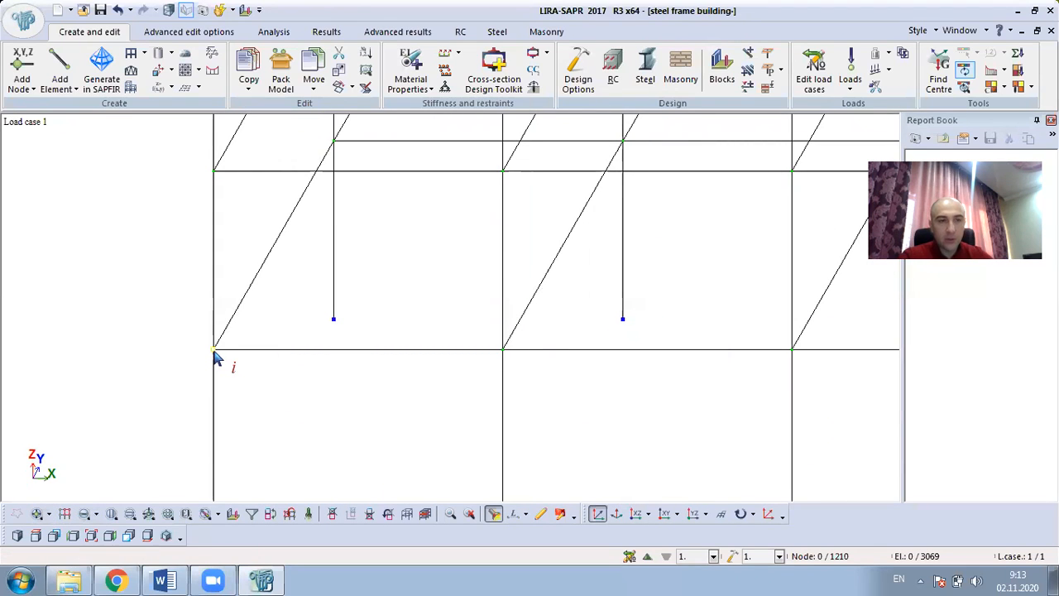
{"action": "left_click", "coordinate": [214, 352]}
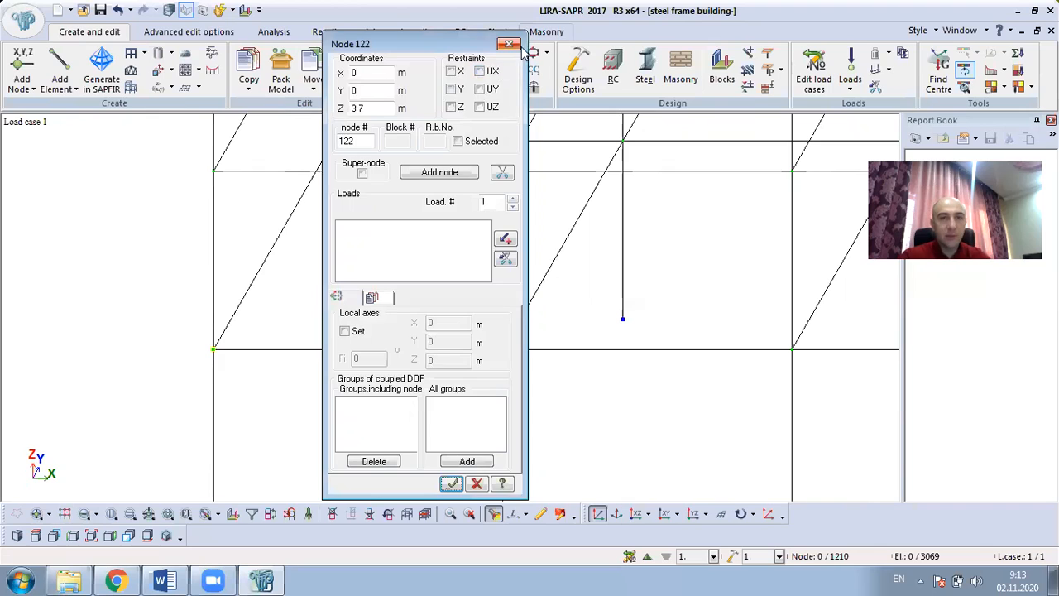
{"action": "left_click", "coordinate": [510, 45]}
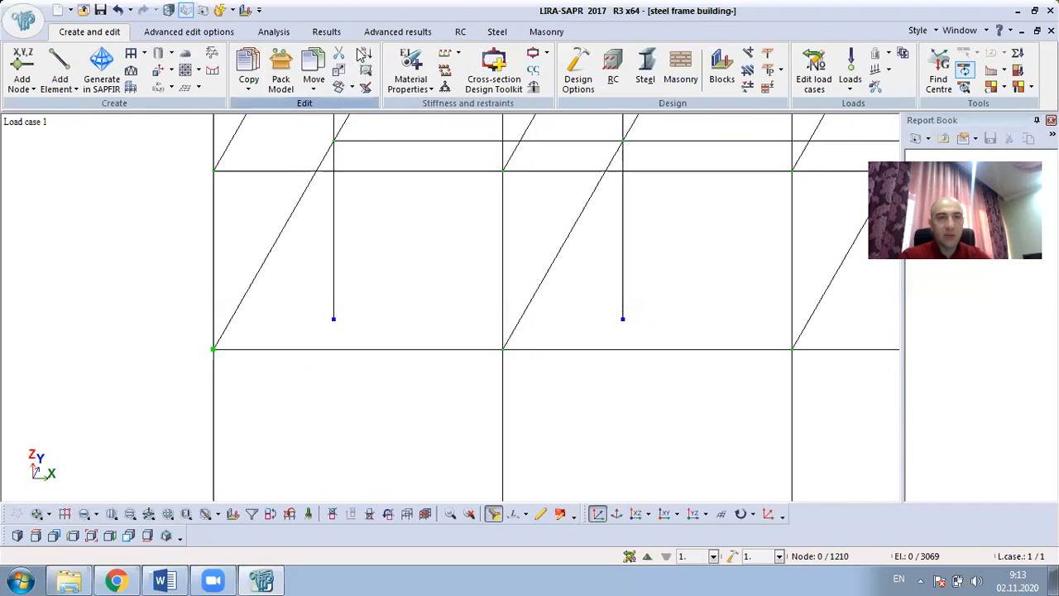
Step: Add a node by coordinates at X 1, Y 0, Z 3.7, dividing the finite element it falls on
{"action": "left_click", "coordinate": [31, 89]}
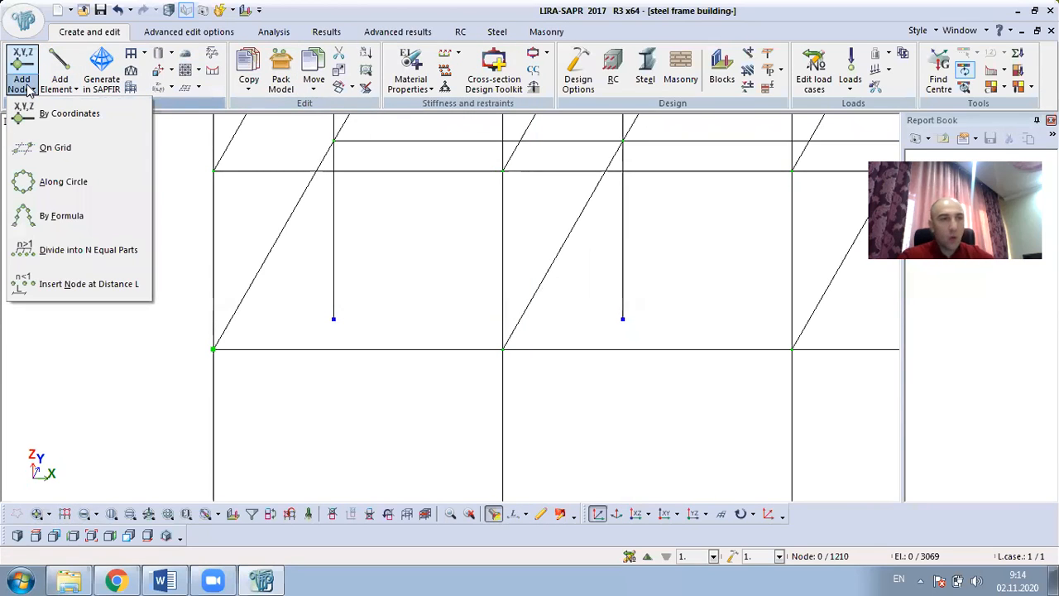
{"action": "left_click", "coordinate": [48, 120]}
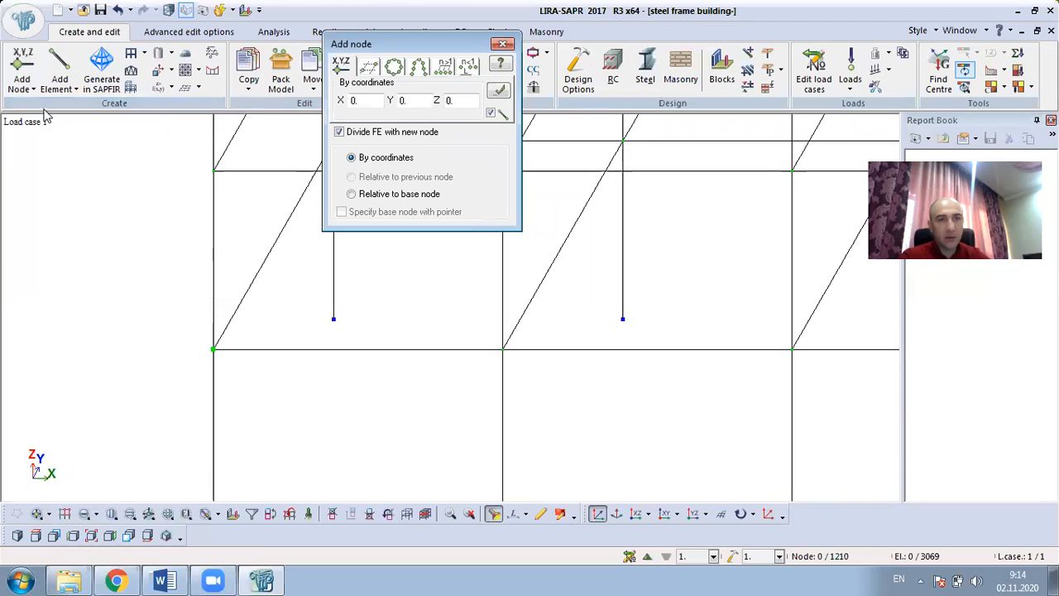
{"action": "left_click", "coordinate": [477, 99]}
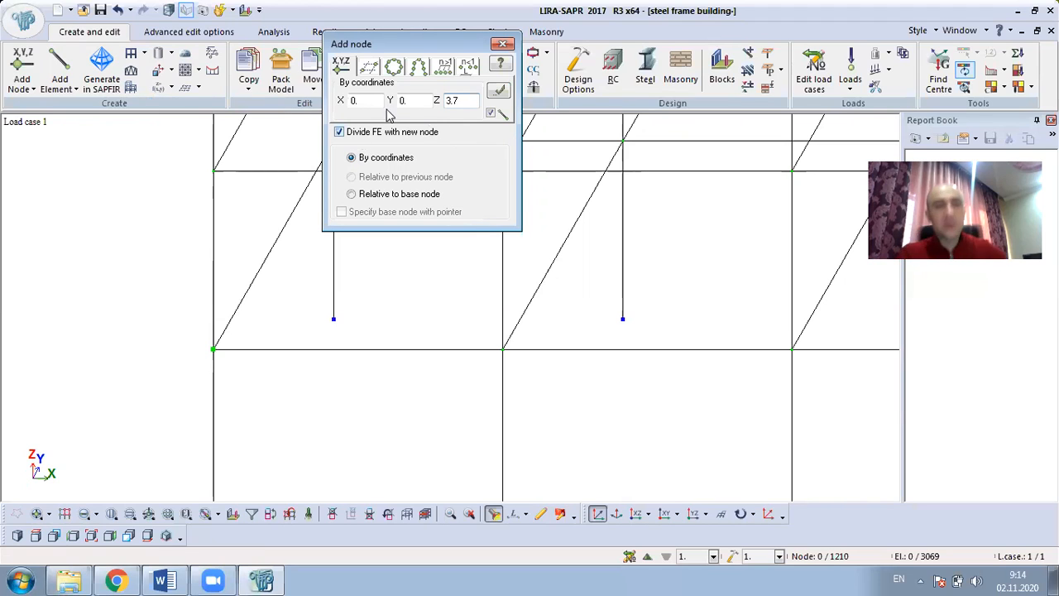
{"action": "left_click_drag", "start_coordinate": [364, 101], "coordinate": [340, 115]}
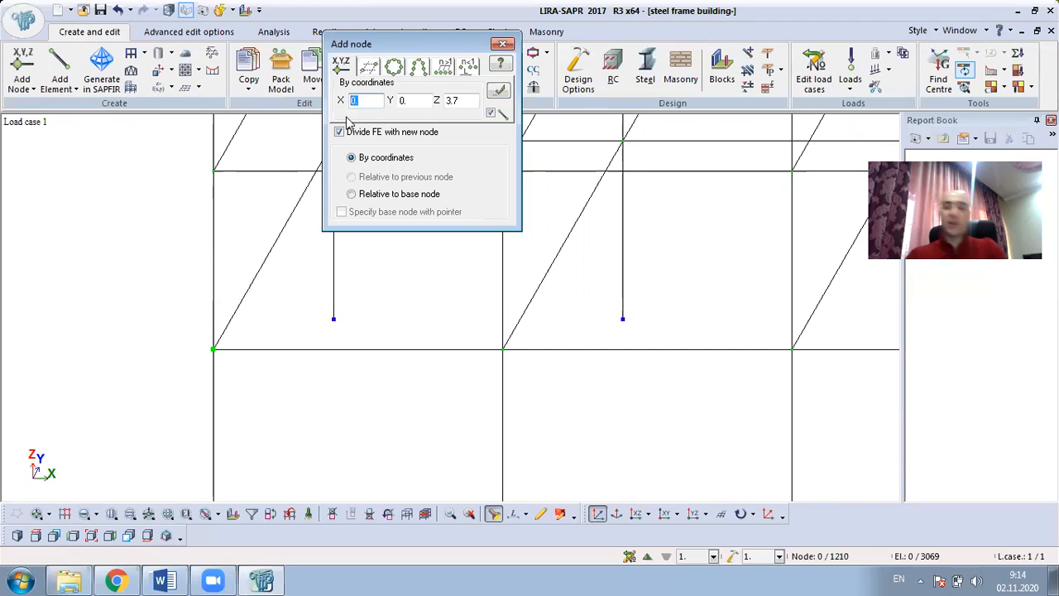
{"action": "type", "text": "1"}
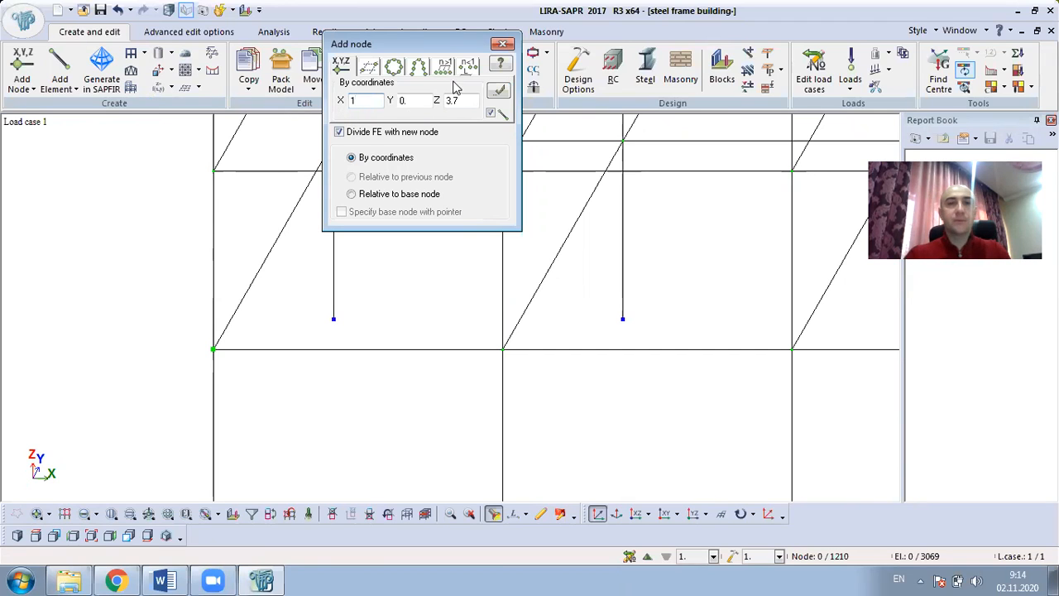
{"action": "left_click", "coordinate": [497, 91]}
Step: Add a second node by coordinates at X 1, Y 6, Z 3.7 and finish adding nodes
{"action": "middle_click_drag", "start_coordinate": [348, 331], "coordinate": [256, 390]}
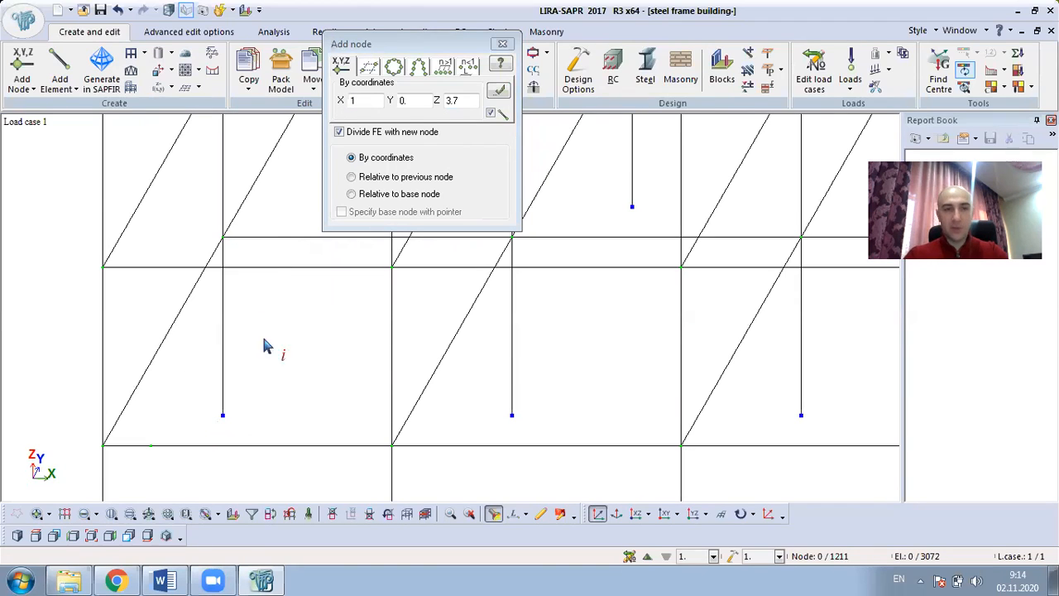
{"action": "left_click", "coordinate": [403, 102]}
{"action": "double_click", "coordinate": [400, 100]}
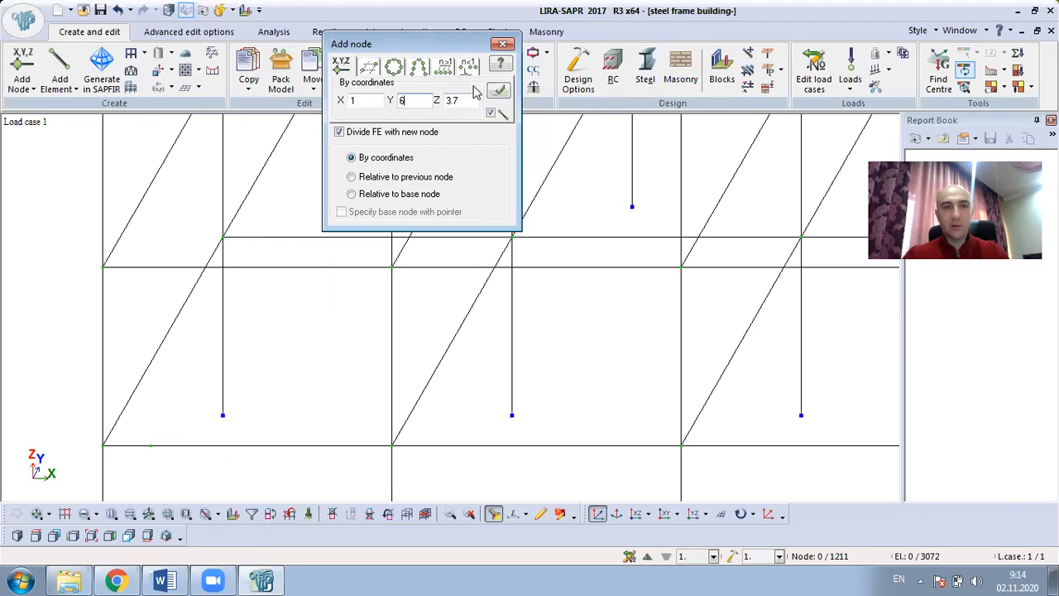
{"action": "left_click", "coordinate": [499, 91]}
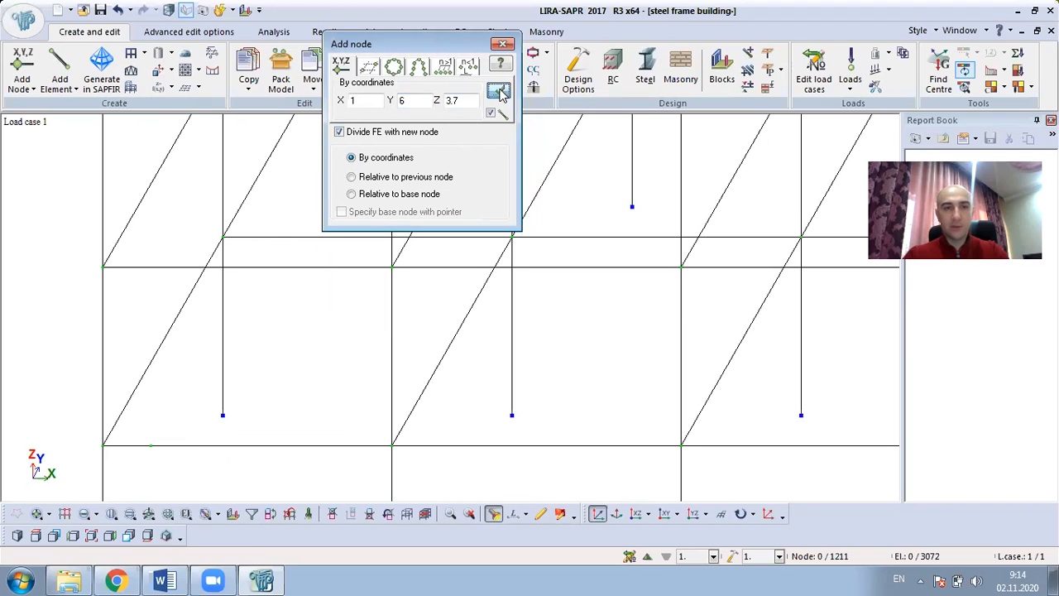
{"action": "left_click", "coordinate": [502, 43]}
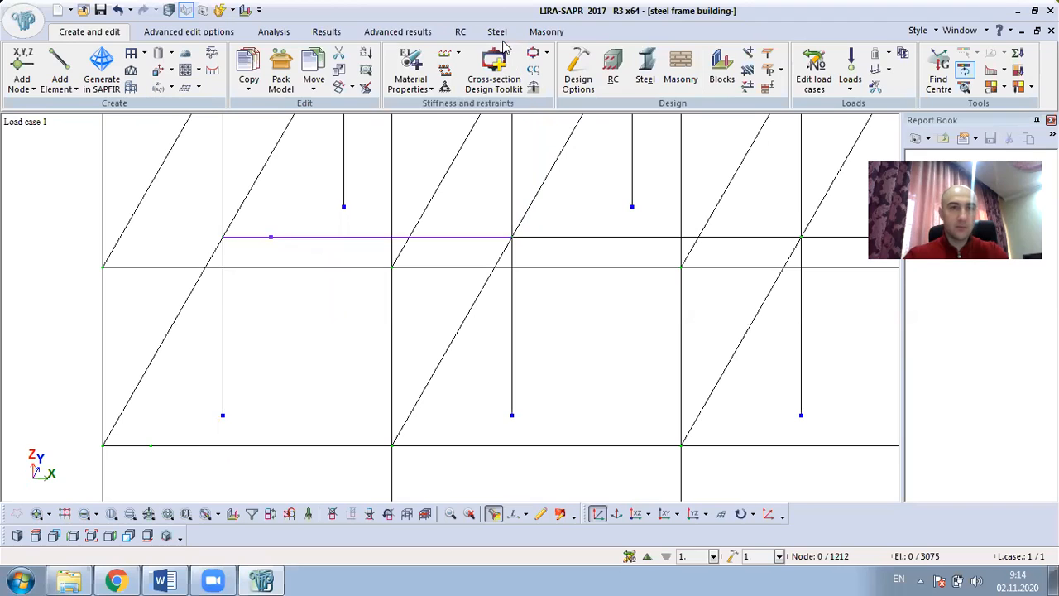
Step: Make stiffness type 2, I-section 40Б2 (Secondary beam), the current stiffness
{"action": "left_click", "coordinate": [424, 57]}
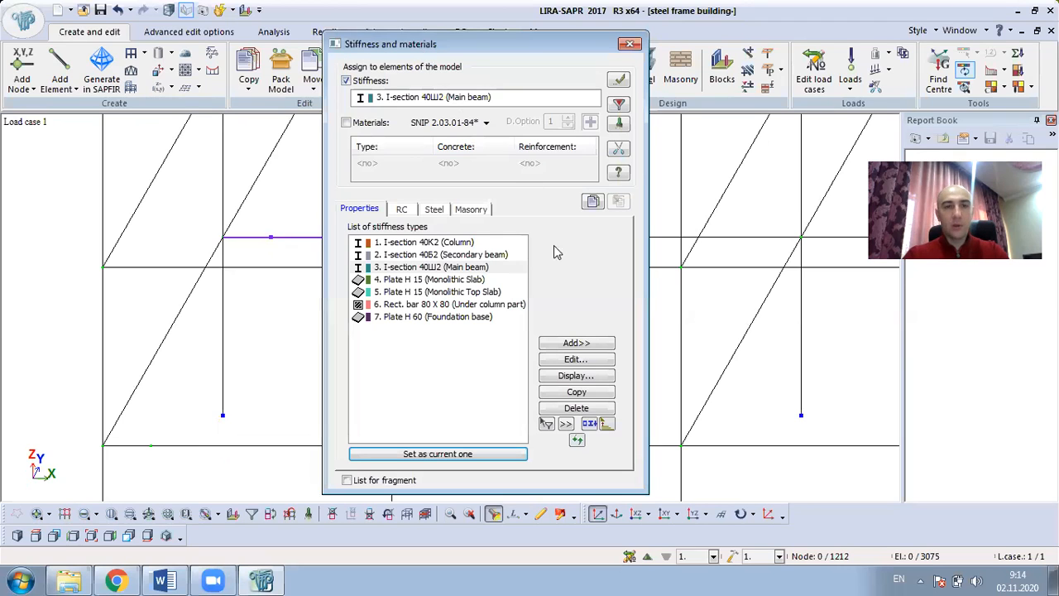
{"action": "left_click", "coordinate": [446, 255]}
{"action": "double_click", "coordinate": [447, 255]}
{"action": "left_click", "coordinate": [619, 80]}
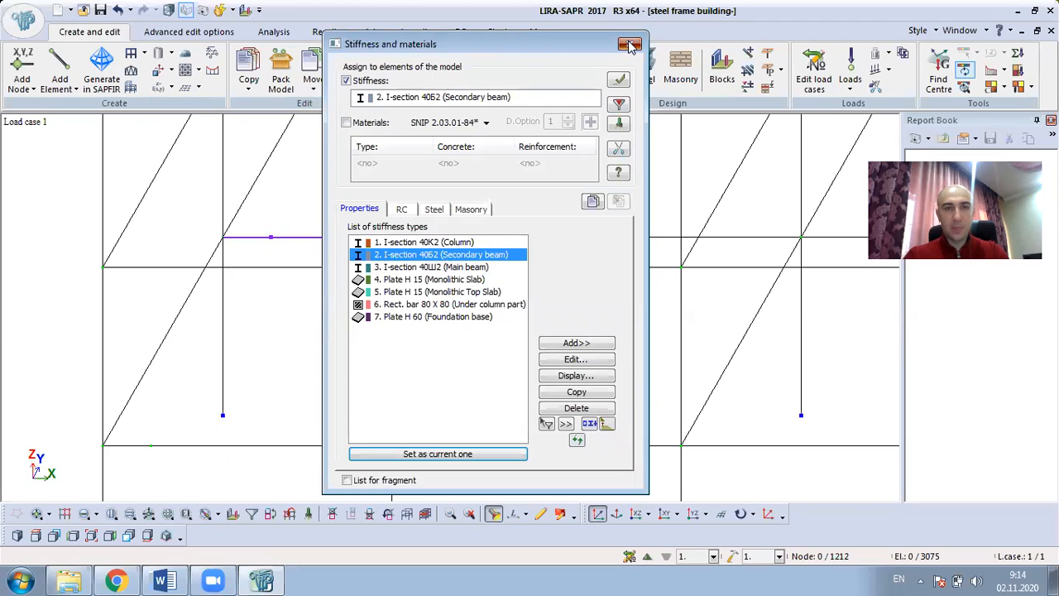
{"action": "left_click", "coordinate": [630, 43]}
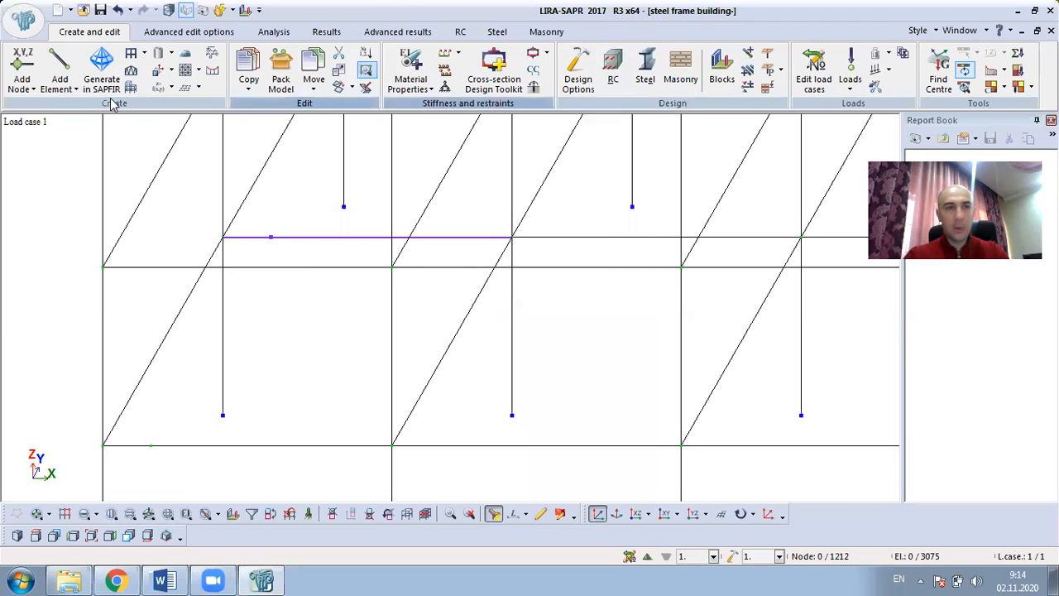
Step: Add a bar between the two new nodes, parallel to the first bay's edge beam
{"action": "left_click", "coordinate": [62, 66]}
{"action": "left_click", "coordinate": [152, 446]}
{"action": "left_click", "coordinate": [271, 238]}
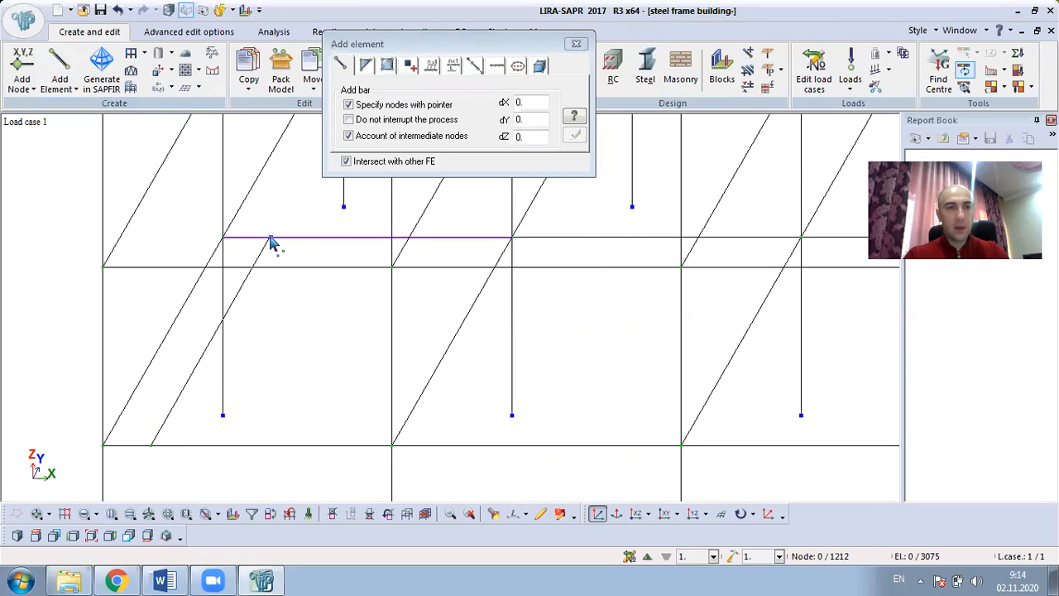
{"action": "left_click", "coordinate": [576, 43]}
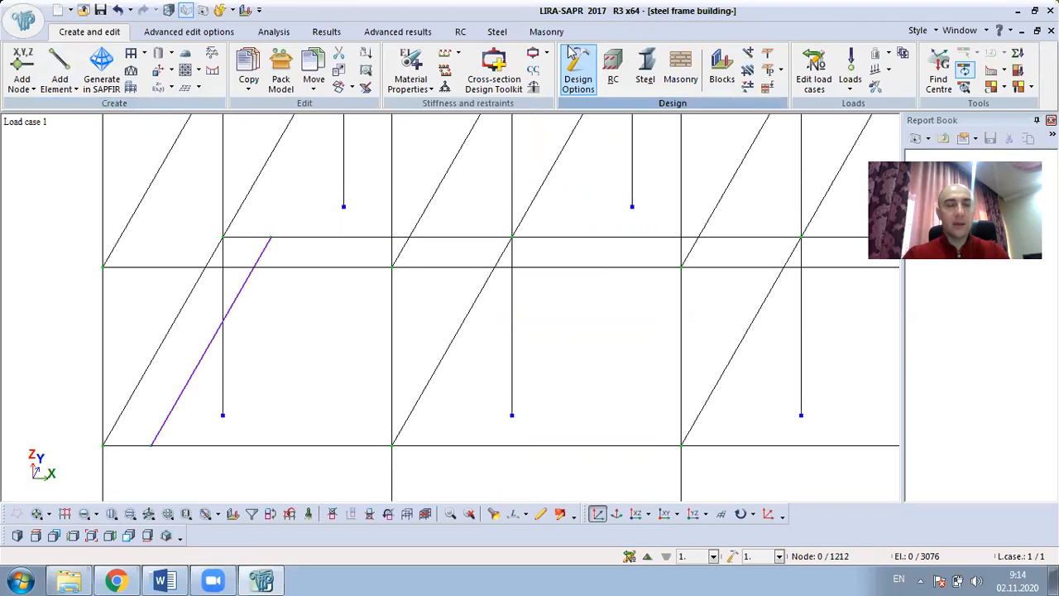
Step: Turn on node and element selection and select the new secondary beam bar
{"action": "scroll", "coordinate": [418, 231], "scroll_direction": "down", "scroll_amount": 2}
{"action": "middle_click_drag", "start_coordinate": [348, 307], "coordinate": [330, 322]}
{"action": "scroll", "coordinate": [315, 309], "scroll_direction": "up", "scroll_amount": 7}
{"action": "left_click", "coordinate": [36, 513]}
{"action": "left_click", "coordinate": [84, 514]}
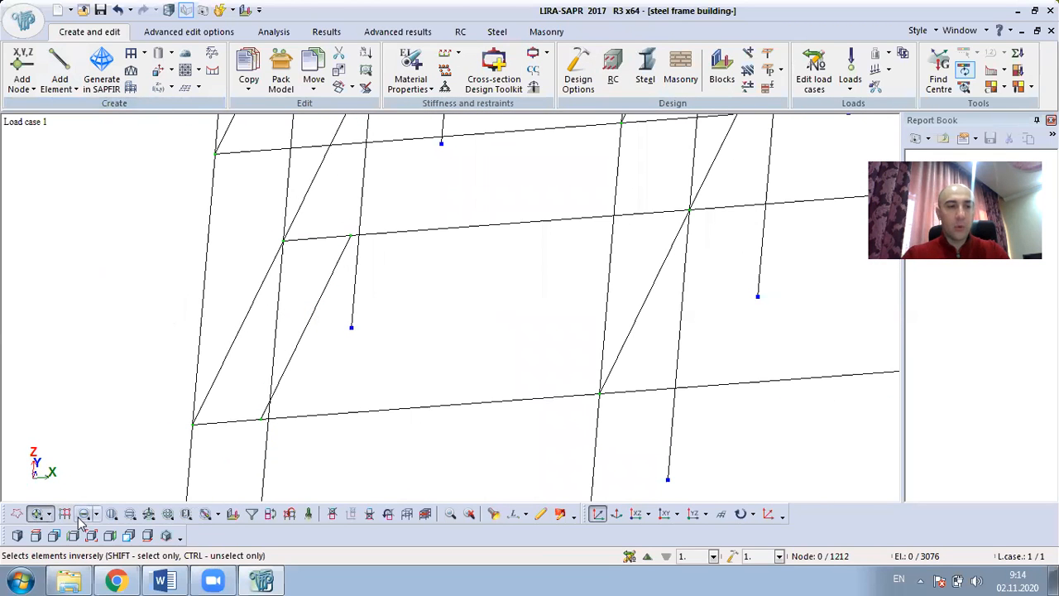
{"action": "left_click", "coordinate": [314, 311]}
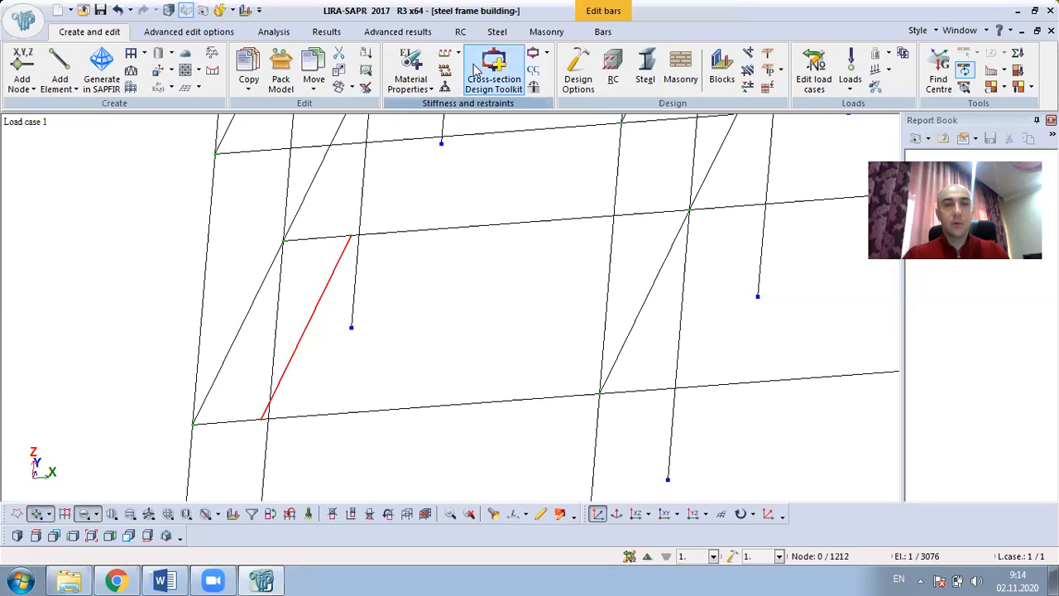
Step: Add a steel material entry for the secondary beam with steel grade C285
{"action": "left_click", "coordinate": [410, 66]}
{"action": "left_click", "coordinate": [434, 209]}
{"action": "left_click", "coordinate": [543, 256]}
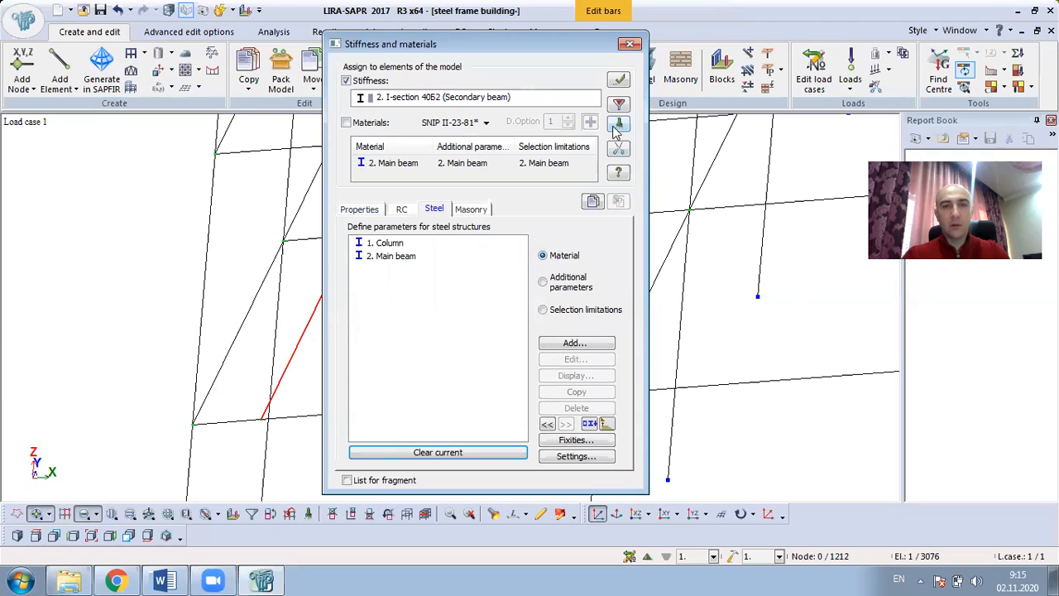
{"action": "left_click", "coordinate": [565, 343]}
{"action": "left_click", "coordinate": [800, 106]}
{"action": "left_click", "coordinate": [832, 104]}
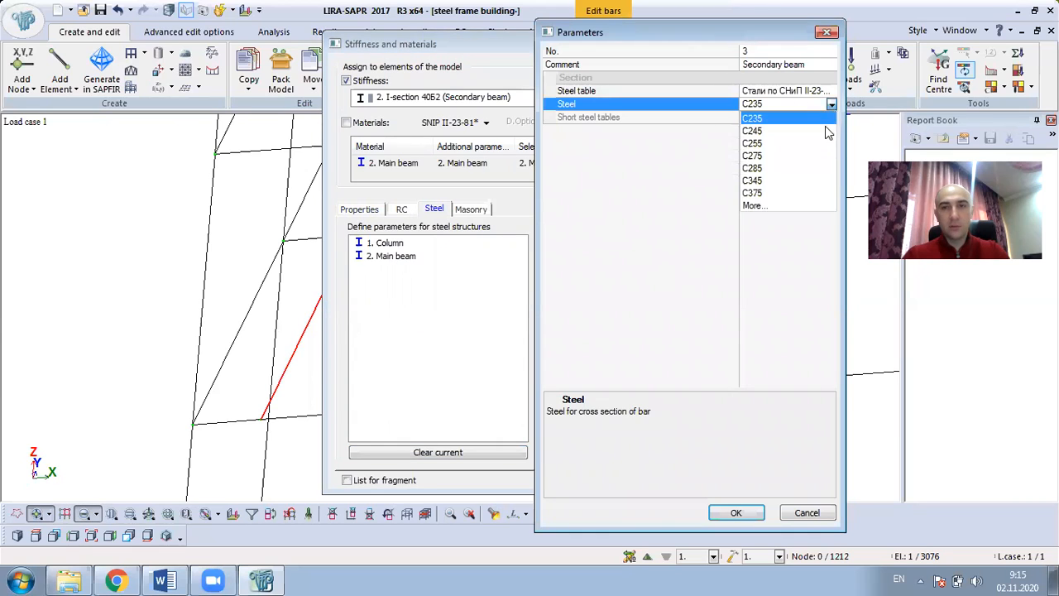
{"action": "left_click", "coordinate": [760, 168]}
{"action": "left_click", "coordinate": [736, 512]}
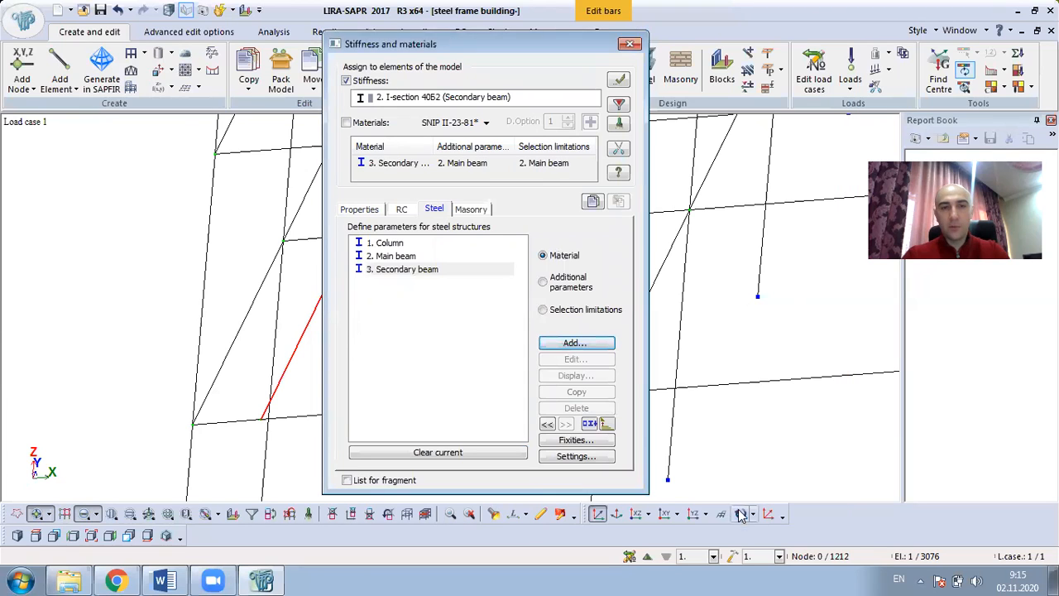
Step: Add additional steel parameters for the secondary beam with element type Beam, length factors in use and Kb 0.33
{"action": "left_click", "coordinate": [543, 281]}
{"action": "left_click", "coordinate": [573, 344]}
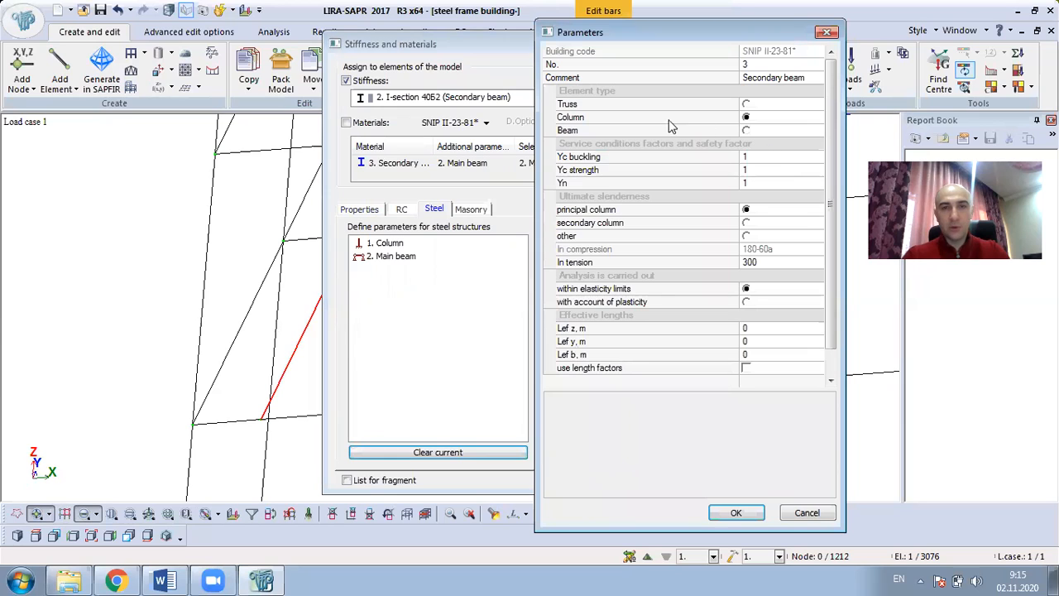
{"action": "left_click", "coordinate": [746, 130]}
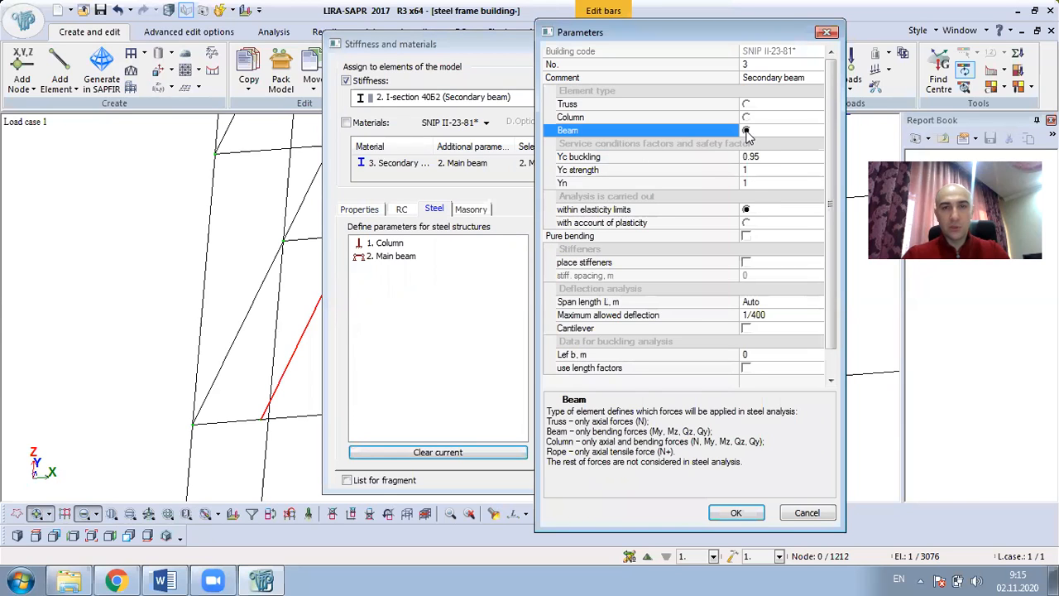
{"action": "left_click", "coordinate": [746, 369]}
{"action": "left_click", "coordinate": [755, 356]}
{"action": "type", "text": "0.33"}
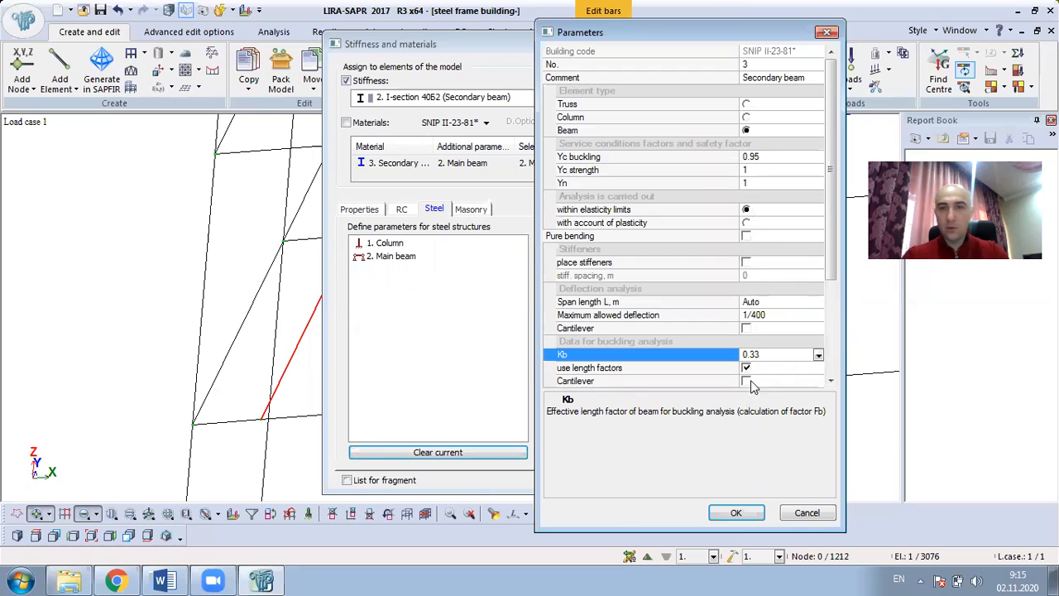
{"action": "left_click", "coordinate": [736, 512]}
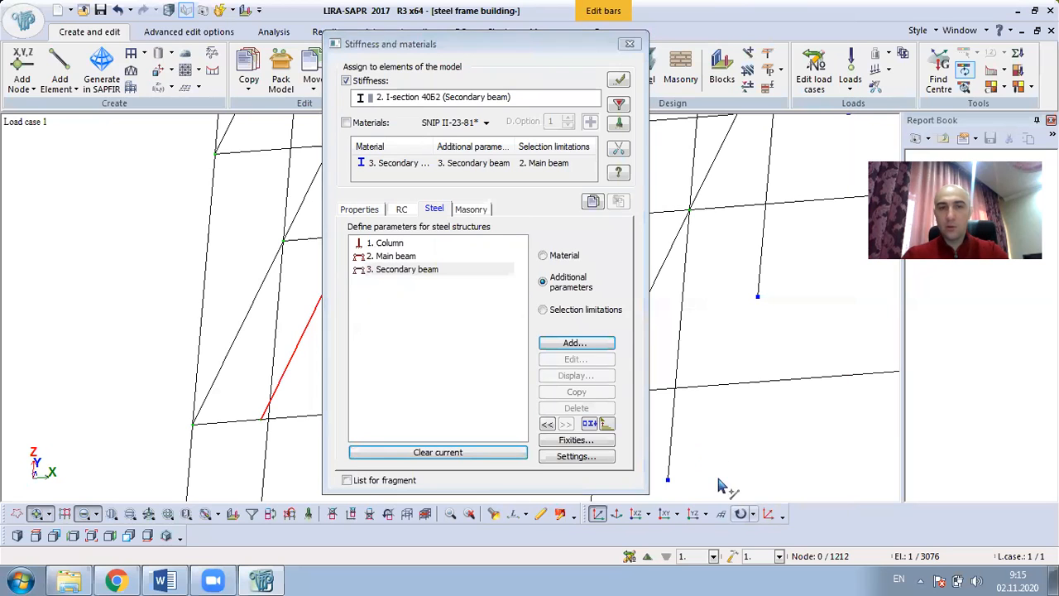
Step: Add default selection limitations for the secondary beam and assign its stiffness and steel materials to the selected bar
{"action": "left_click", "coordinate": [543, 310]}
{"action": "left_click", "coordinate": [573, 343]}
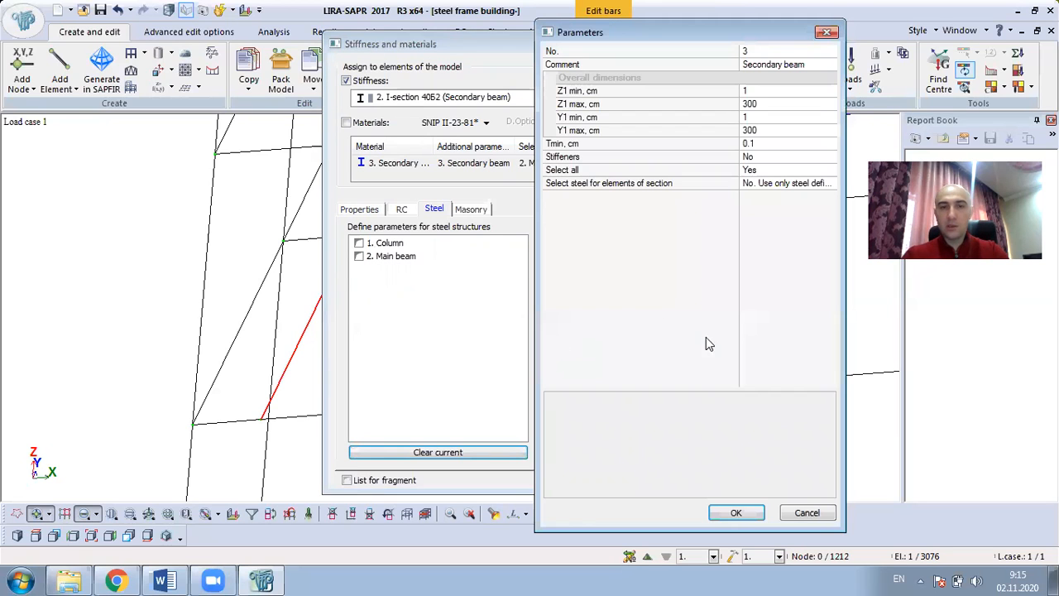
{"action": "left_click", "coordinate": [746, 508]}
{"action": "left_click", "coordinate": [401, 269]}
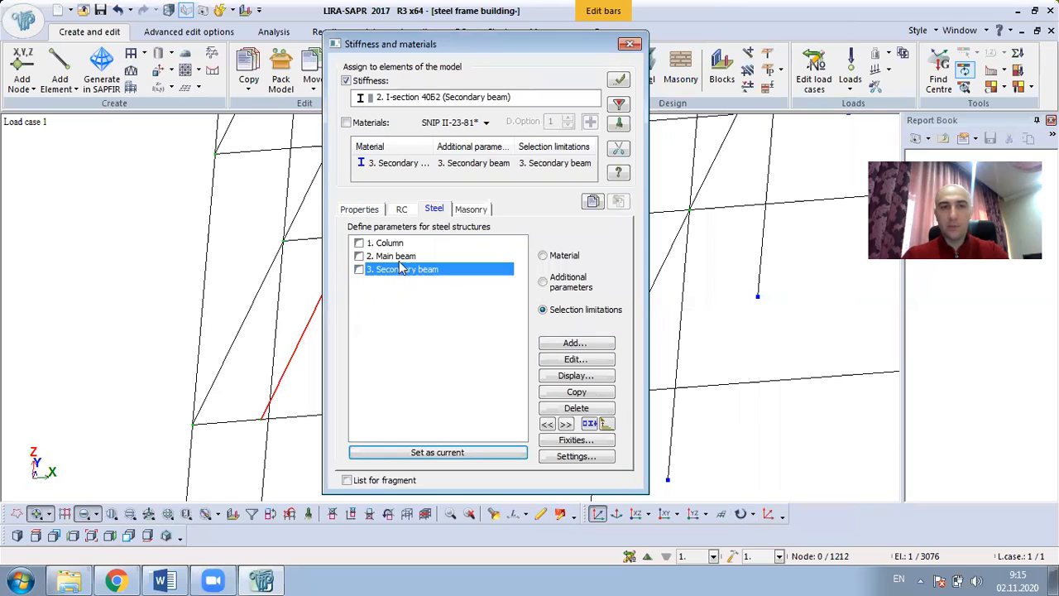
{"action": "left_click", "coordinate": [359, 124]}
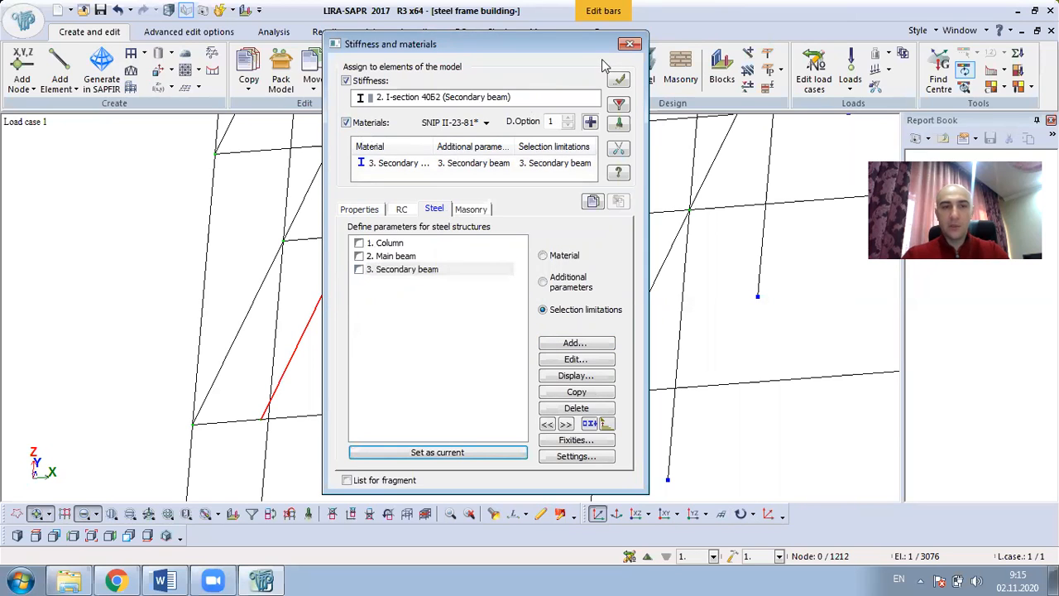
{"action": "left_click", "coordinate": [619, 81]}
Step: Set the number of design sections for the secondary beam to 5
{"action": "left_click", "coordinate": [567, 302]}
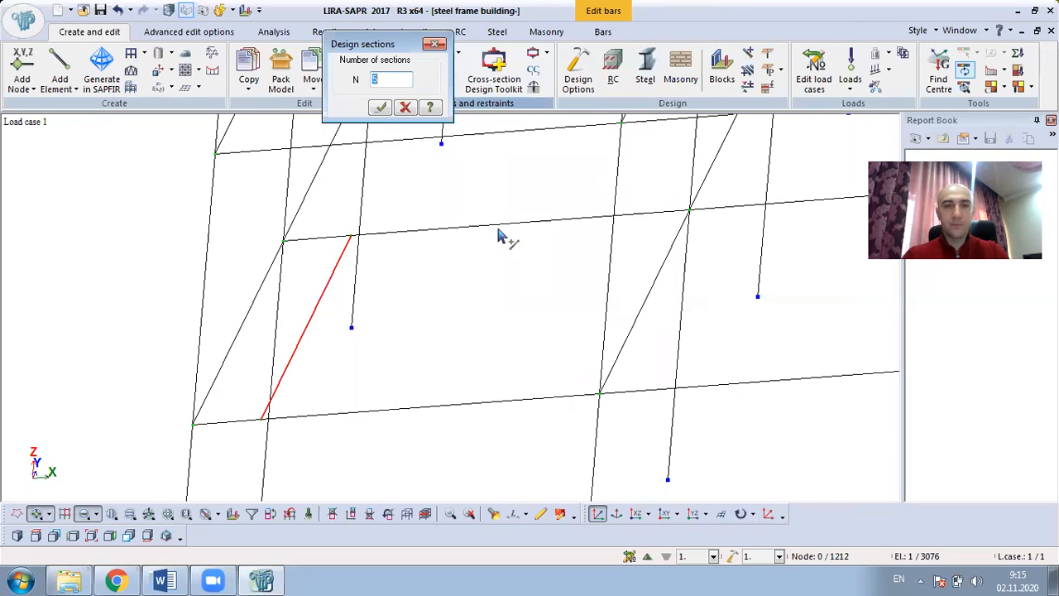
{"action": "type", "text": "5"}
{"action": "left_click", "coordinate": [435, 45]}
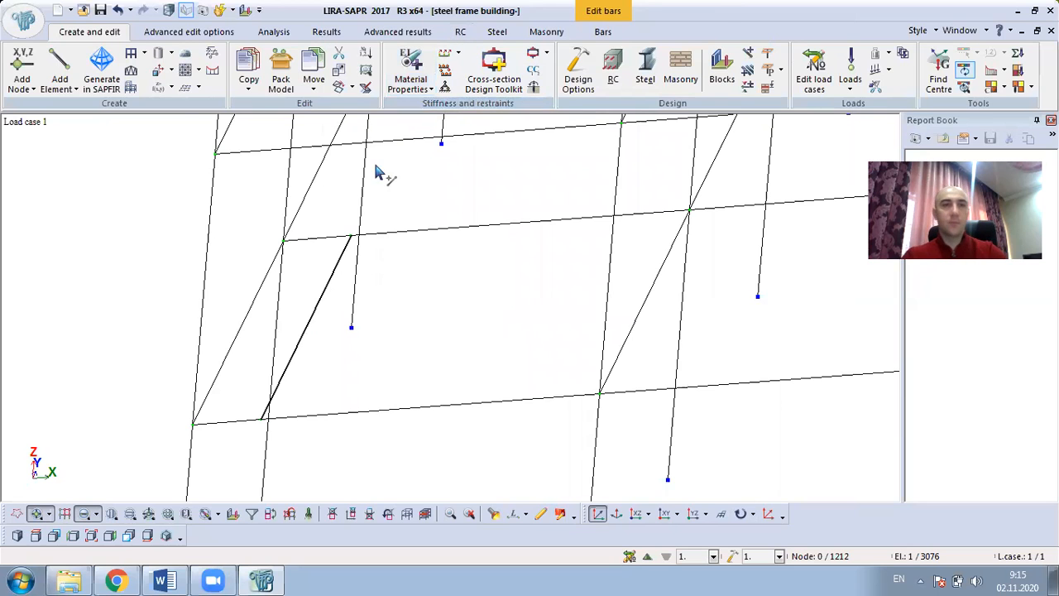
Step: Copy the secondary beam with its end nodes by parameters, dX 1 m and N 4, intersecting with other elements
{"action": "left_click", "coordinate": [315, 322]}
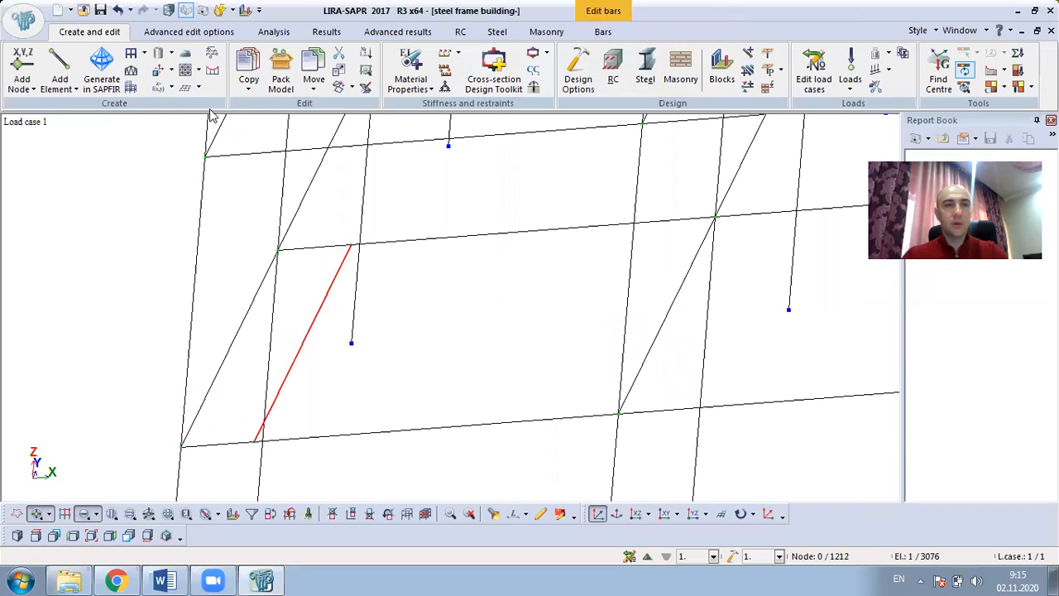
{"action": "left_click", "coordinate": [249, 83]}
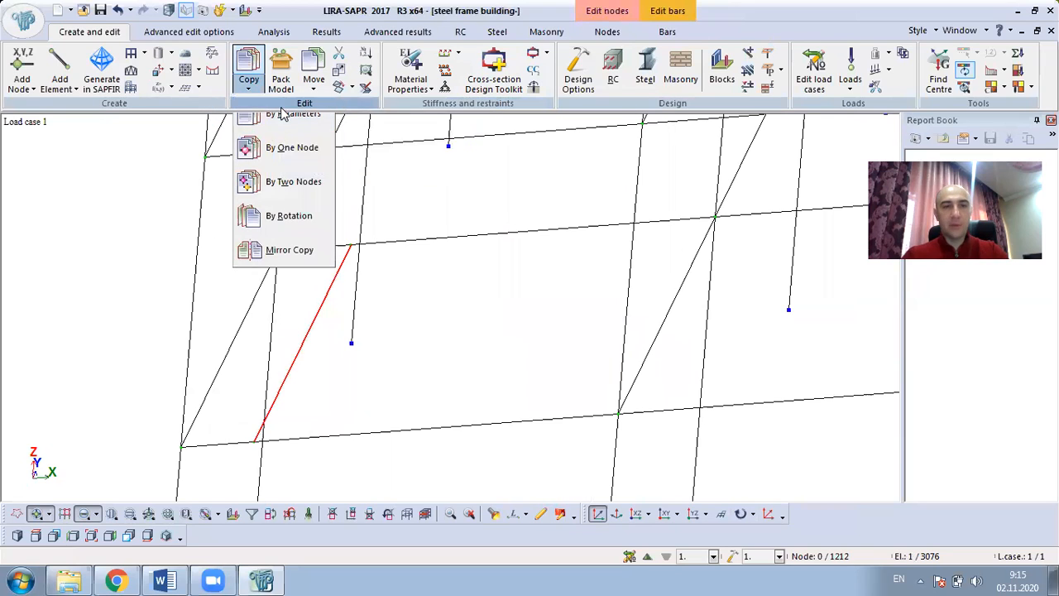
{"action": "left_click", "coordinate": [282, 113]}
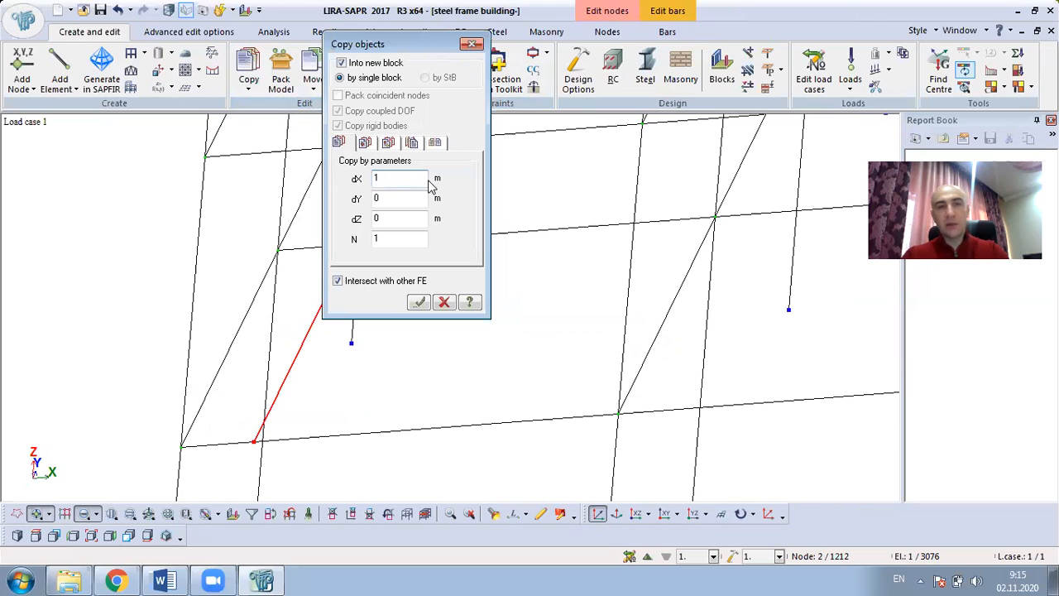
{"action": "left_click", "coordinate": [397, 238]}
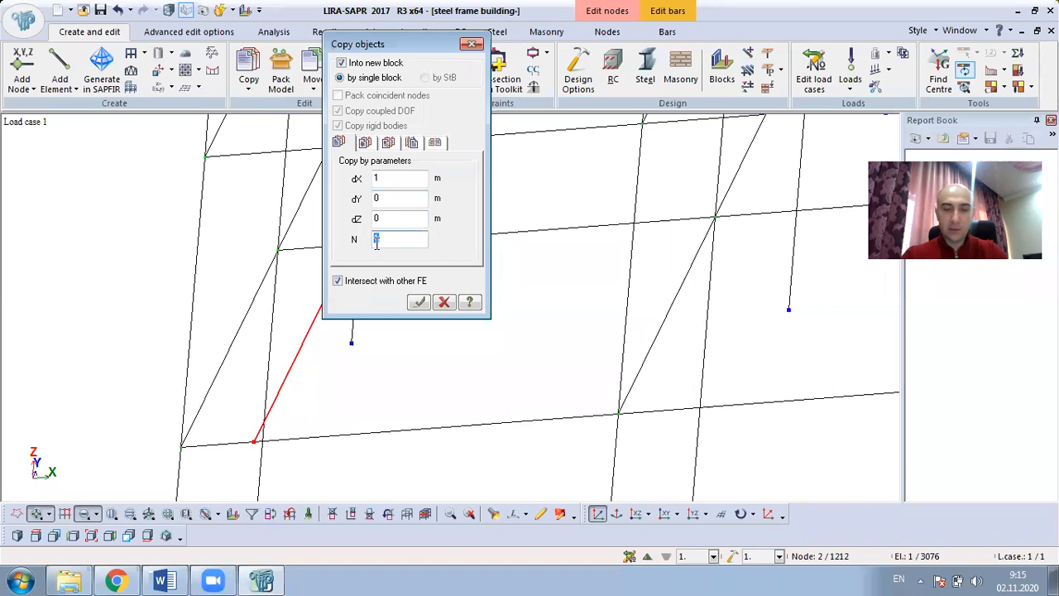
{"action": "left_click", "coordinate": [419, 303]}
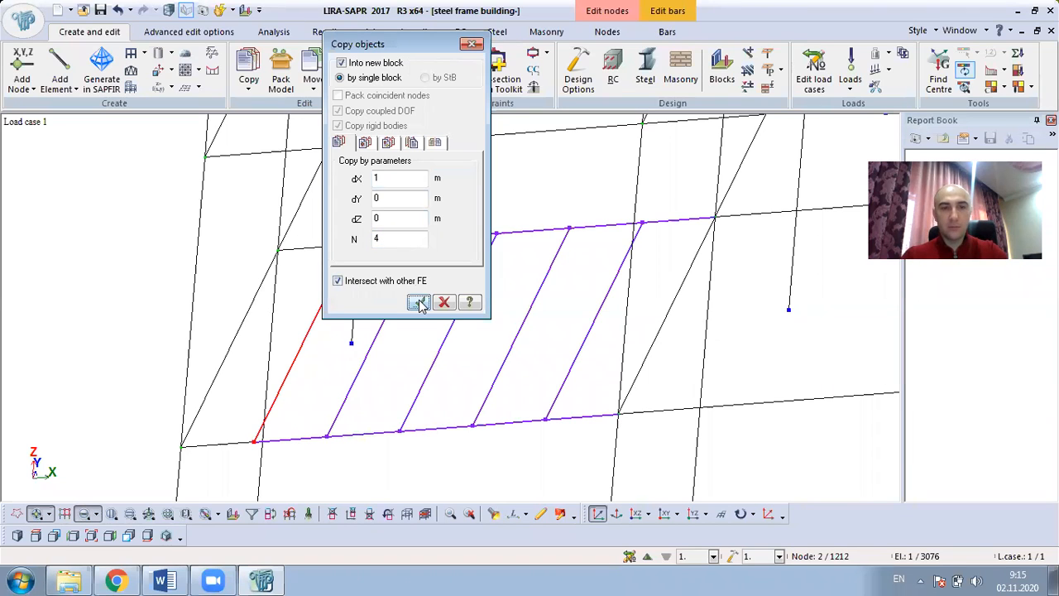
{"action": "middle_click_drag", "start_coordinate": [632, 389], "coordinate": [653, 378]}
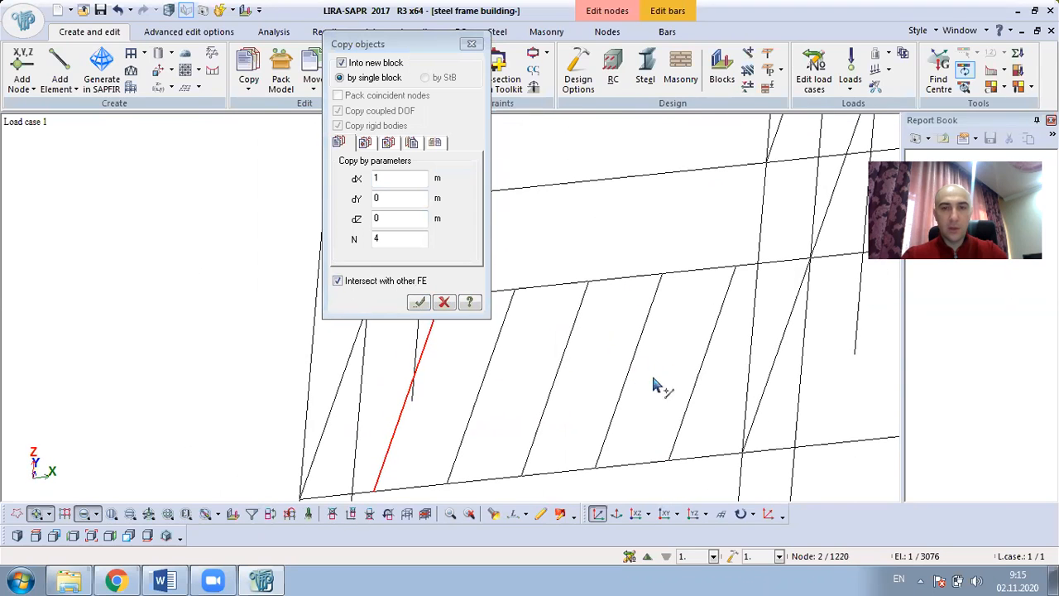
{"action": "left_click", "coordinate": [470, 44]}
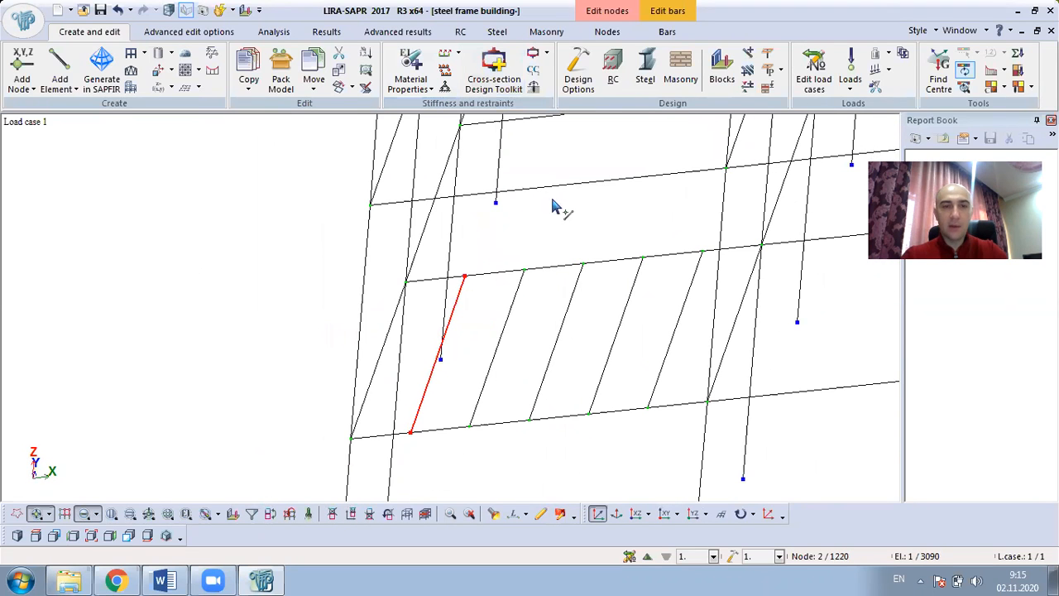
Step: Select all secondary beams in the first bay by their stiffness type, I-section 40Б2 (Secondary beam)
{"action": "scroll", "coordinate": [695, 368], "scroll_direction": "down", "scroll_amount": 2}
{"action": "scroll", "coordinate": [742, 370], "scroll_direction": "up", "scroll_amount": 2}
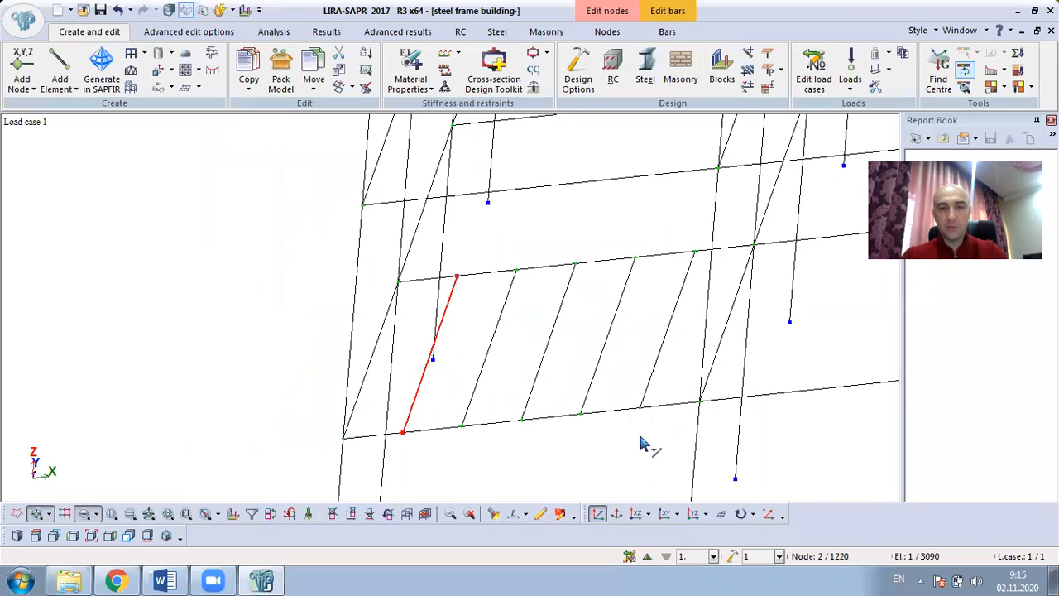
{"action": "left_click", "coordinate": [407, 69]}
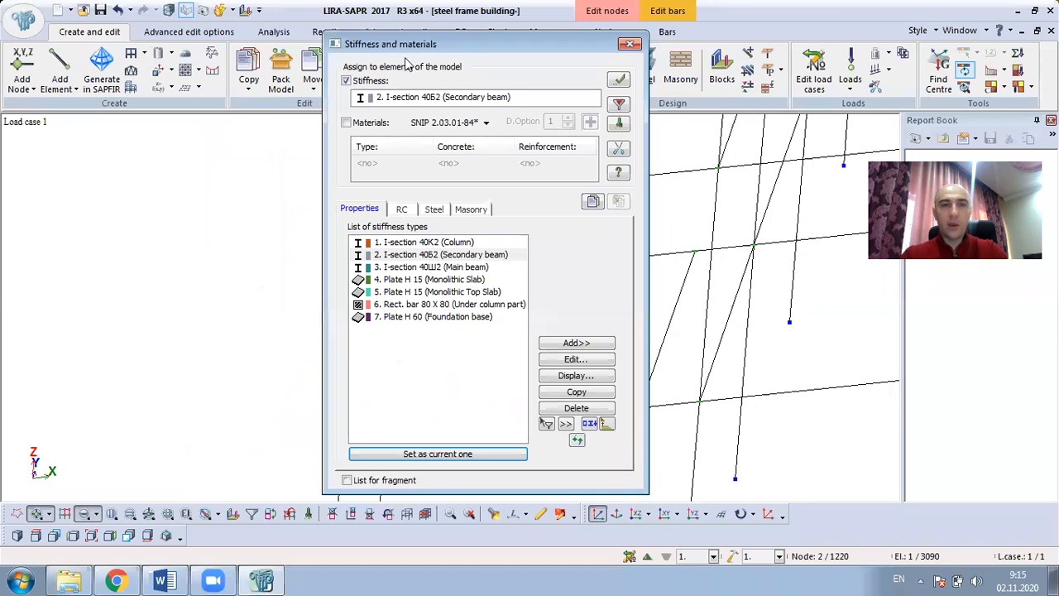
{"action": "left_click", "coordinate": [619, 106]}
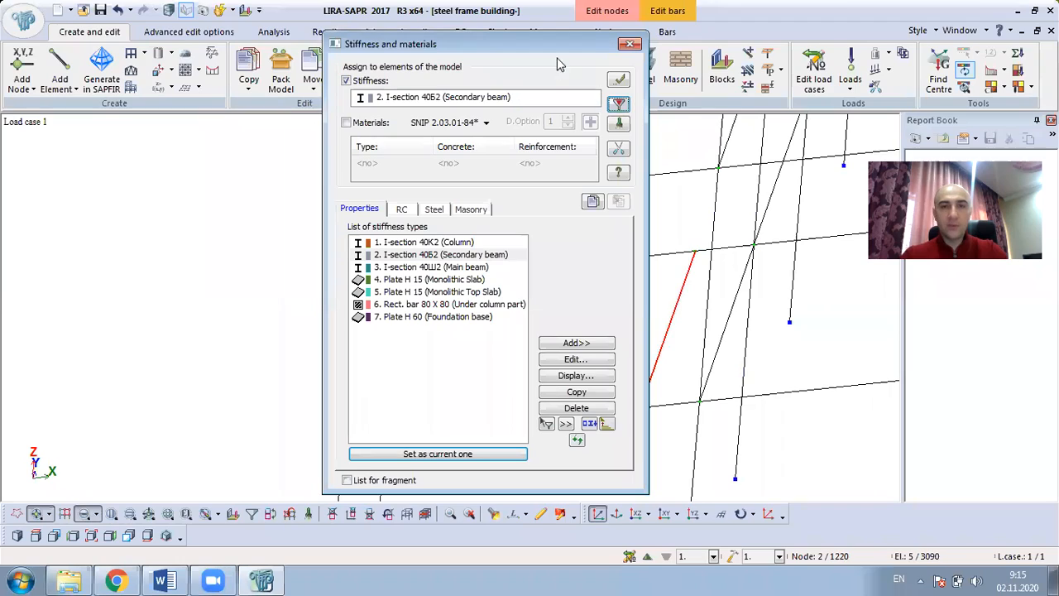
{"action": "left_click_drag", "start_coordinate": [532, 48], "coordinate": [111, 50]}
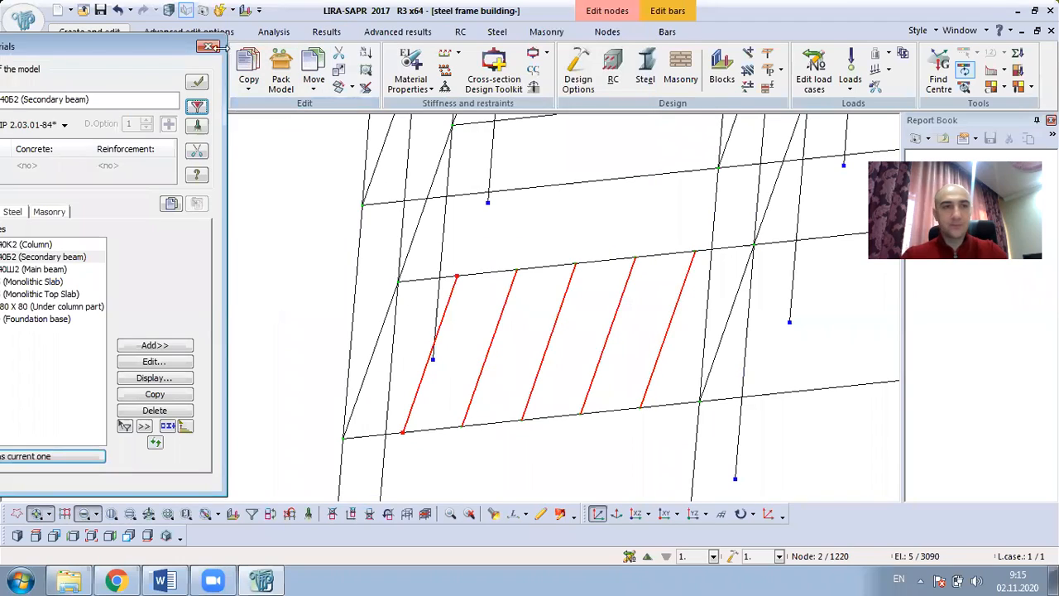
{"action": "left_click", "coordinate": [205, 45]}
{"action": "scroll", "coordinate": [231, 204], "scroll_direction": "down", "scroll_amount": 3}
{"action": "scroll", "coordinate": [207, 228], "scroll_direction": "down", "scroll_amount": 5}
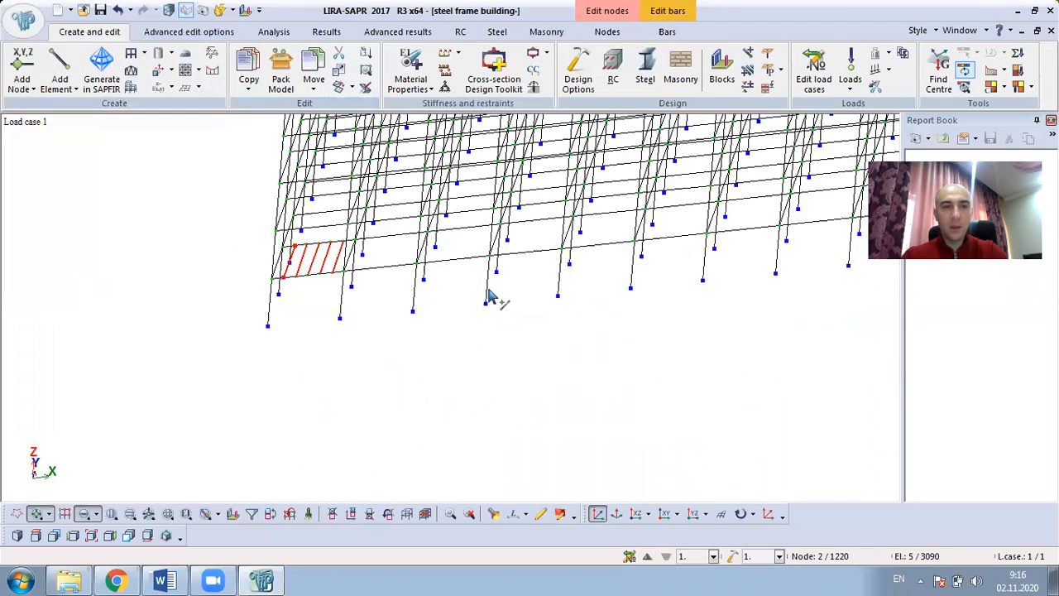
{"action": "scroll", "coordinate": [389, 344], "scroll_direction": "down", "scroll_amount": 1}
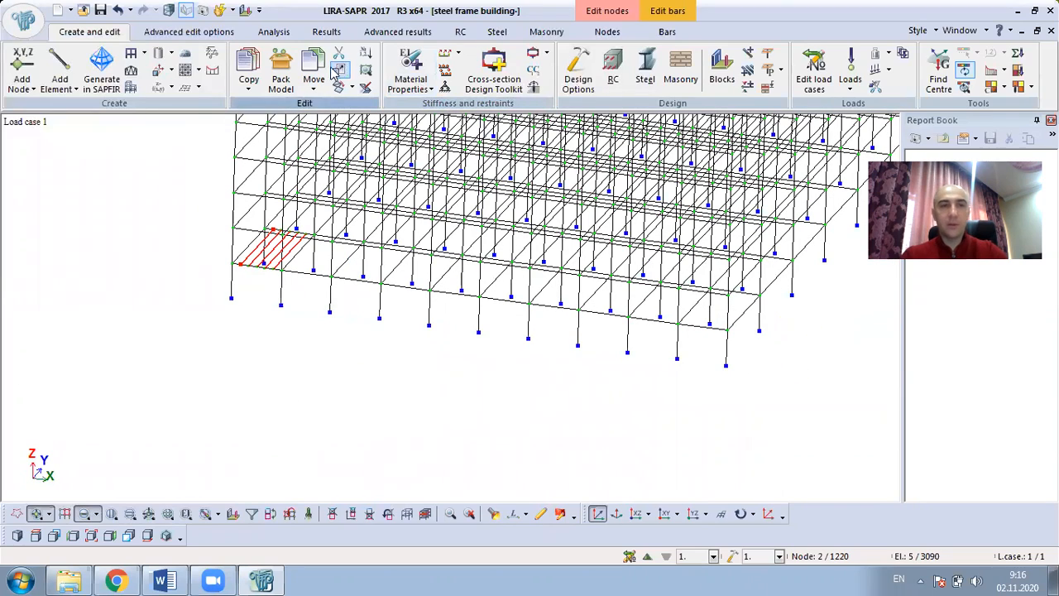
Step: Copy the bay's five secondary beams with their end nodes by parameters, dX 6 m and N 9, intersecting with other elements
{"action": "left_click", "coordinate": [249, 83]}
{"action": "left_click", "coordinate": [267, 116]}
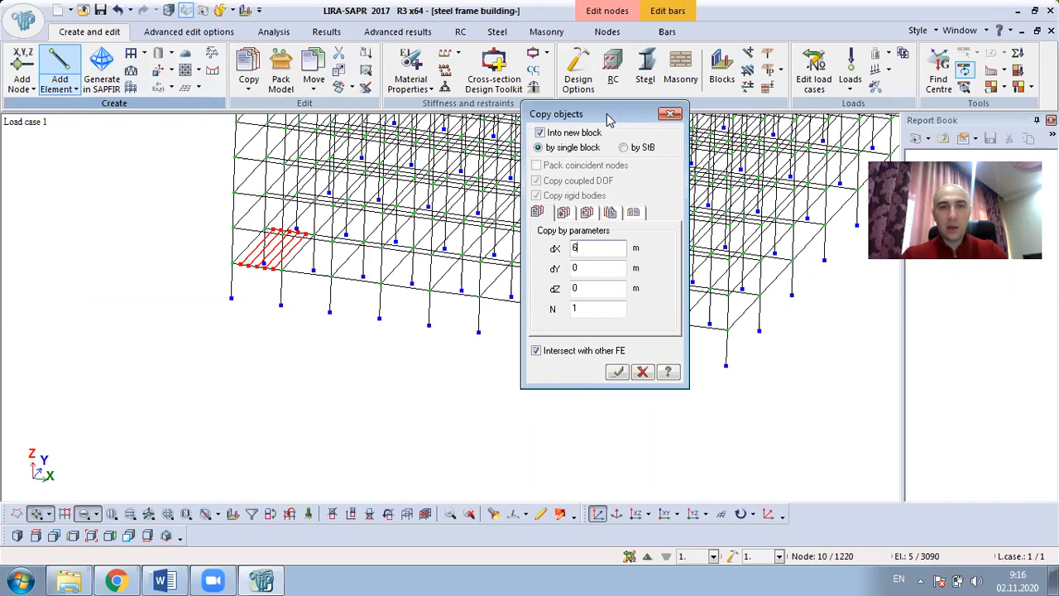
{"action": "left_click_drag", "start_coordinate": [607, 114], "coordinate": [821, 153]}
{"action": "middle_click_drag", "start_coordinate": [599, 240], "coordinate": [499, 232]}
{"action": "left_click", "coordinate": [794, 349]}
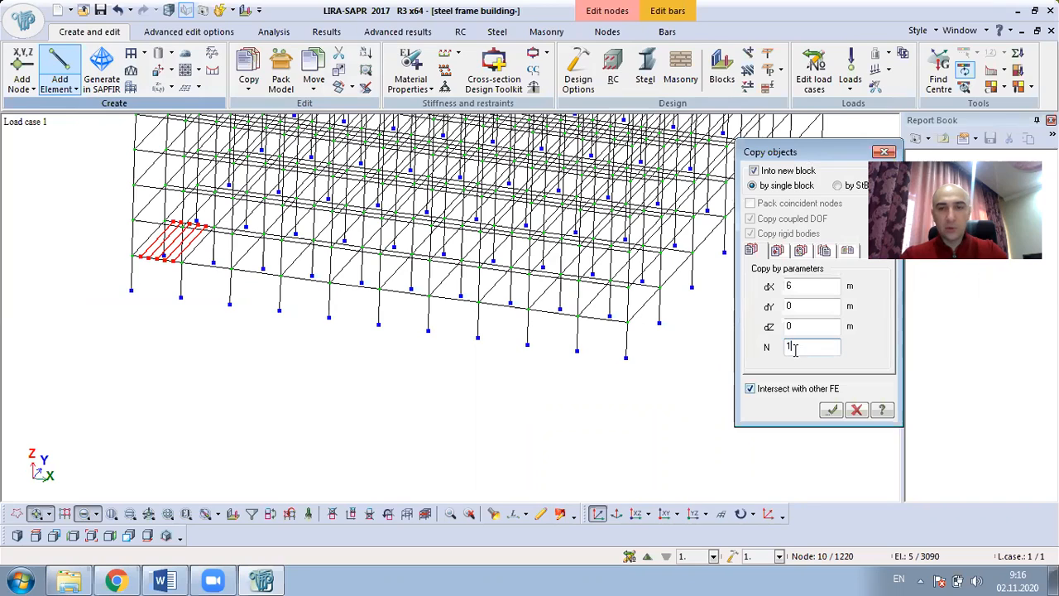
{"action": "left_click", "coordinate": [831, 410]}
{"action": "scroll", "coordinate": [647, 355], "scroll_direction": "up", "scroll_amount": 3}
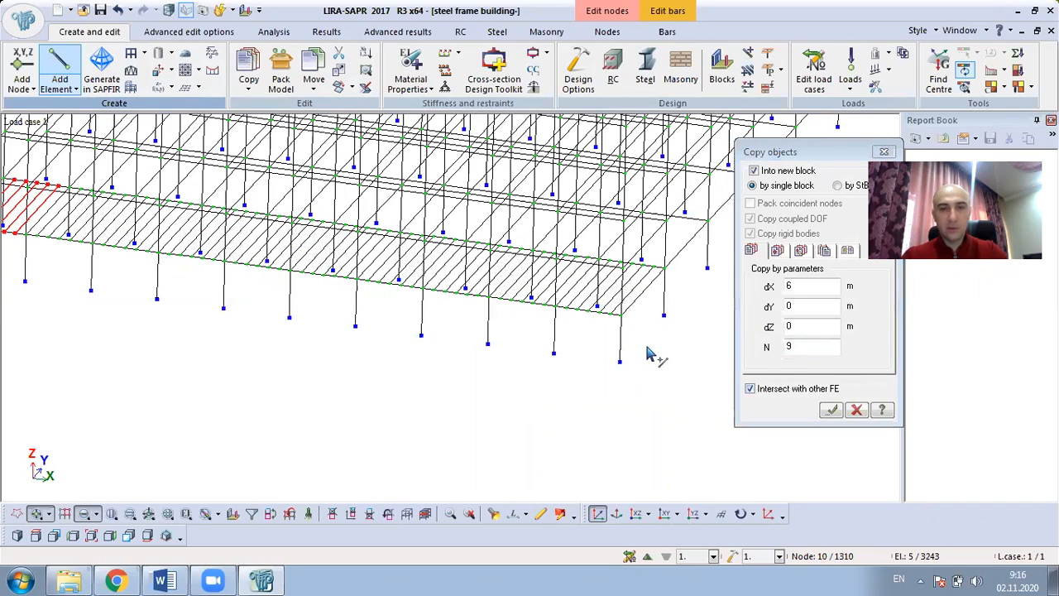
{"action": "scroll", "coordinate": [526, 133], "scroll_direction": "down", "scroll_amount": 2}
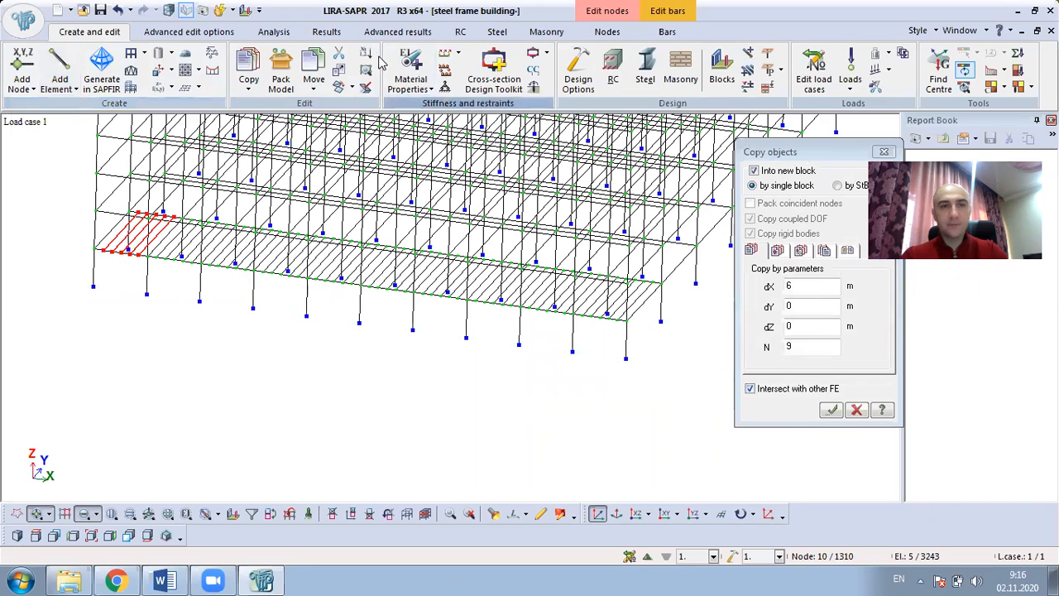
Step: Select the secondary beams along the whole front row of bays by the stiffness type I-section 40Б2
{"action": "left_click", "coordinate": [411, 68]}
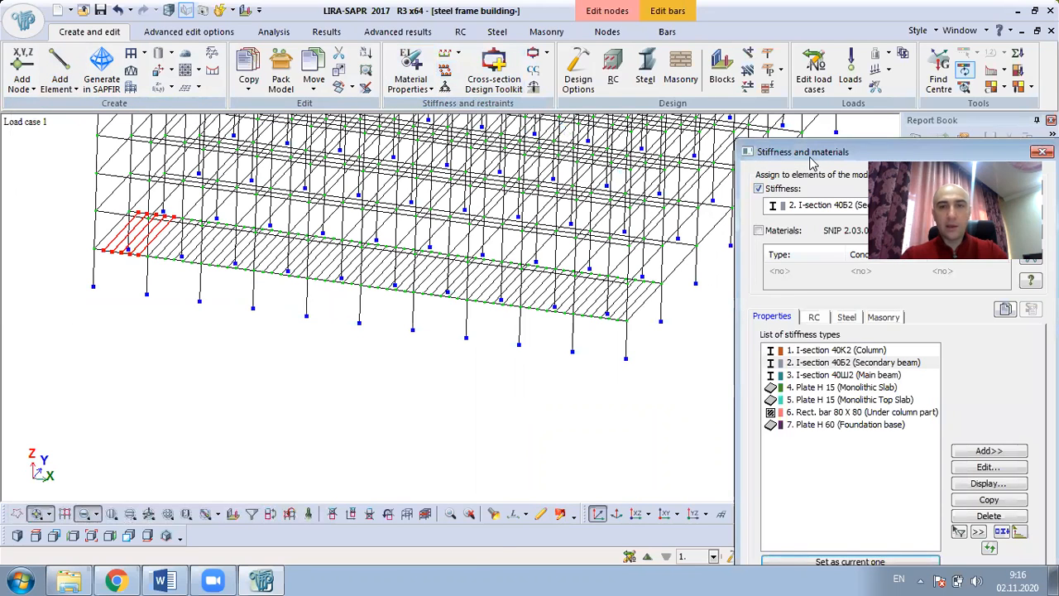
{"action": "left_click_drag", "start_coordinate": [812, 163], "coordinate": [554, 150]}
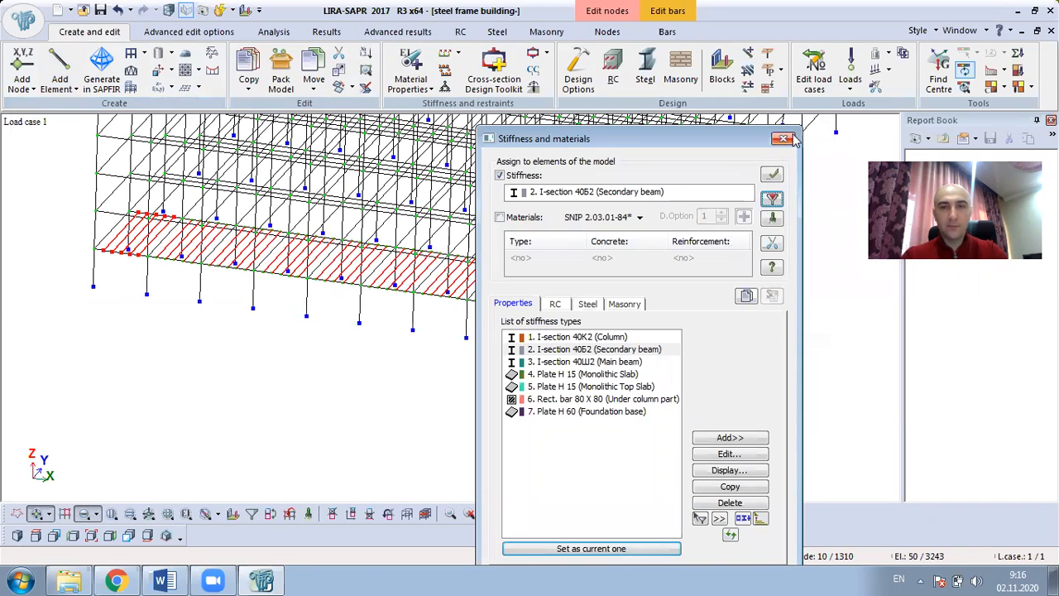
{"action": "left_click", "coordinate": [789, 138]}
{"action": "scroll", "coordinate": [760, 287], "scroll_direction": "down", "scroll_amount": 2}
{"action": "middle_click_drag", "start_coordinate": [761, 310], "coordinate": [530, 449]}
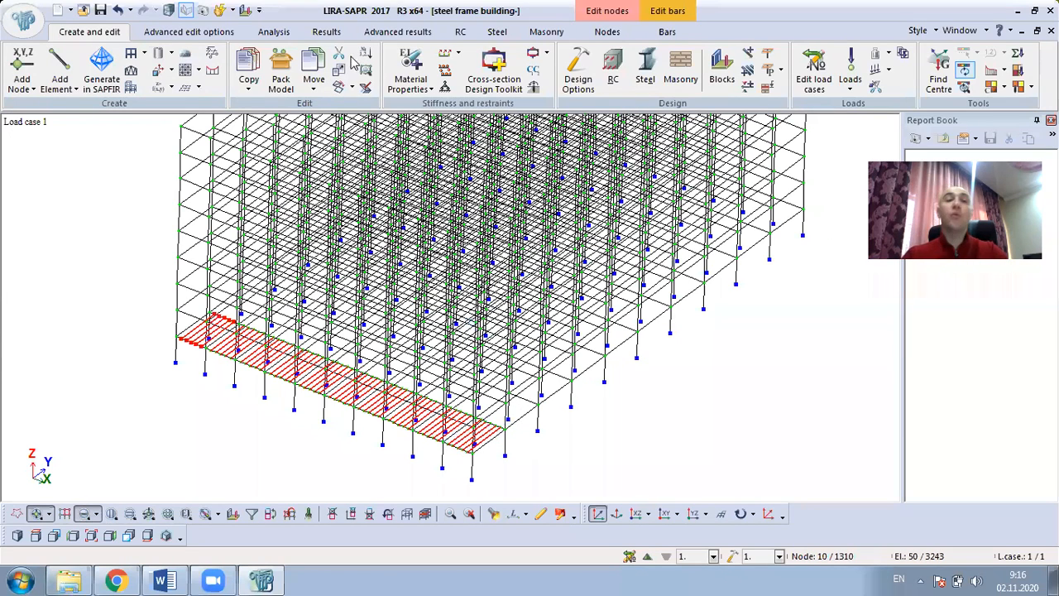
{"action": "mouse_move", "coordinate": [668, 401]}
{"action": "middle_mouse_down"}
{"action": "mouse_move", "coordinate": [673, 378]}
{"action": "mouse_move", "coordinate": [654, 372]}
{"action": "mouse_move", "coordinate": [677, 396]}
{"action": "middle_mouse_up"}
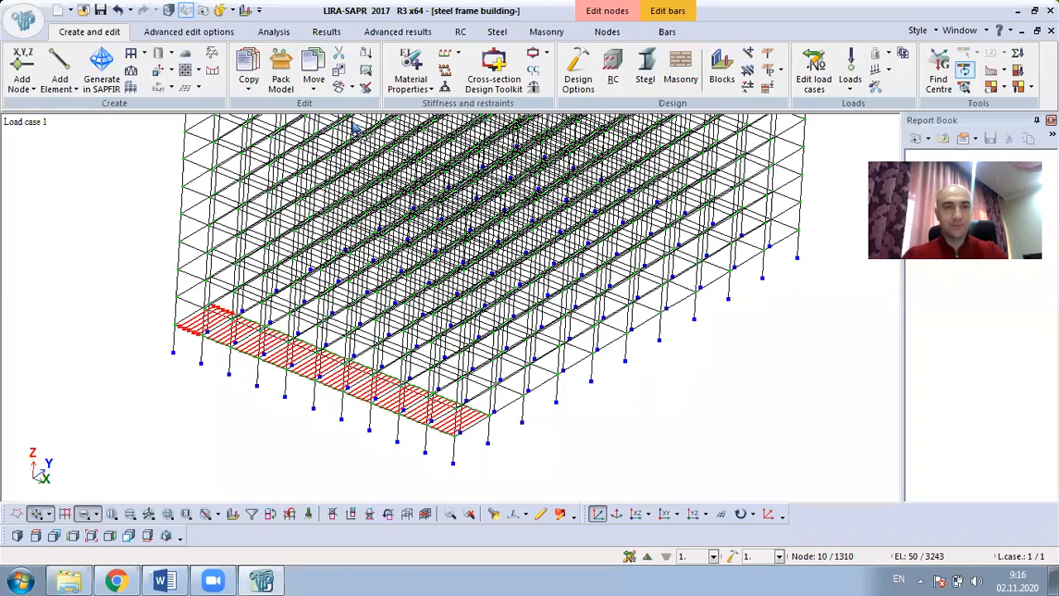
Step: Copy the row of secondary beams with its nodes by parameters, dY 6 m and N 9, intersecting with other elements
{"action": "left_click", "coordinate": [247, 66]}
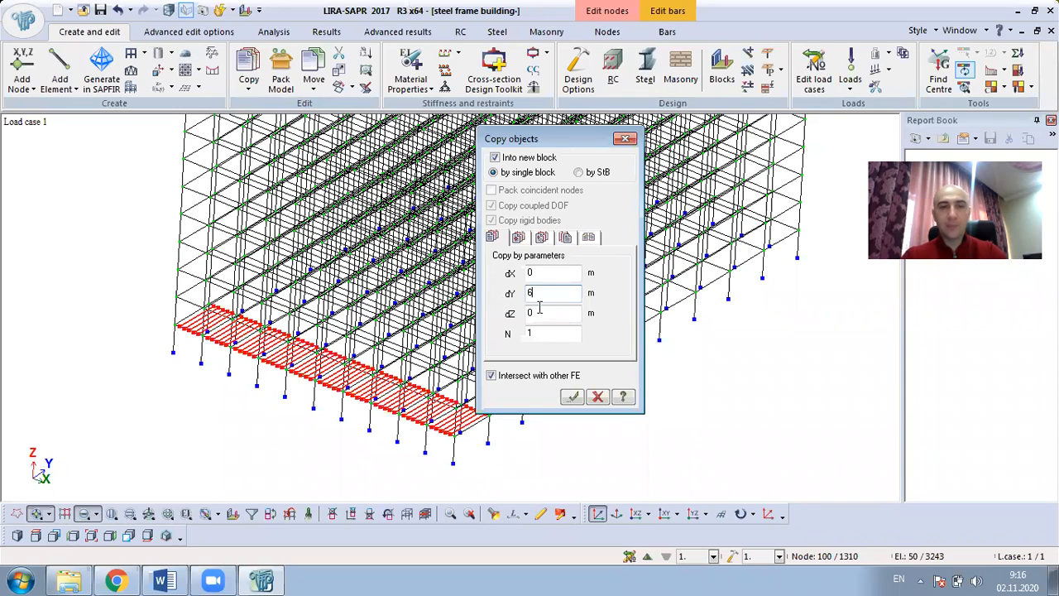
{"action": "left_click_drag", "start_coordinate": [548, 334], "coordinate": [493, 336]}
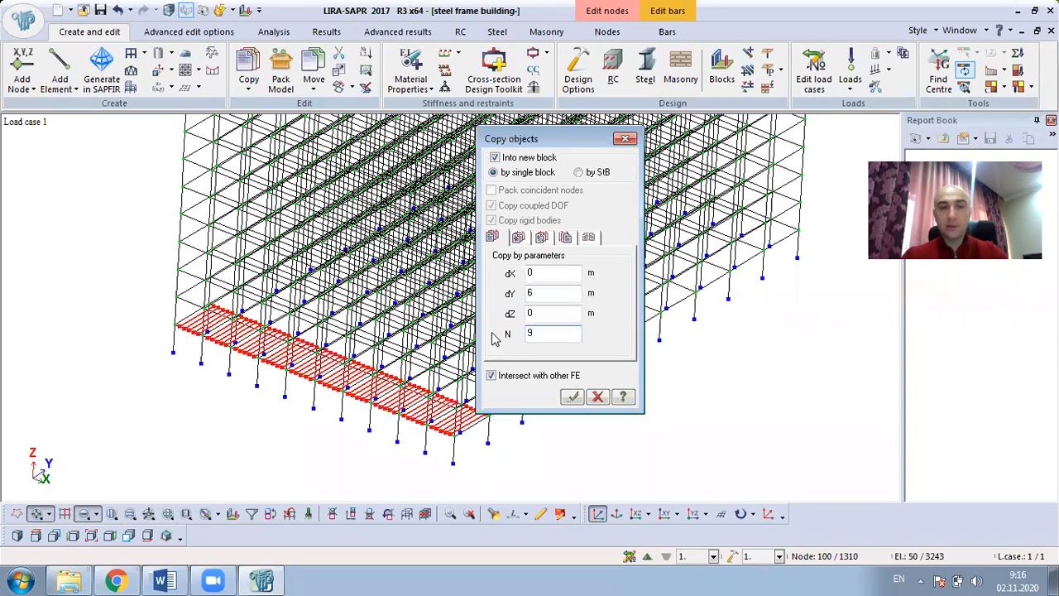
{"action": "left_click_drag", "start_coordinate": [560, 145], "coordinate": [793, 196]}
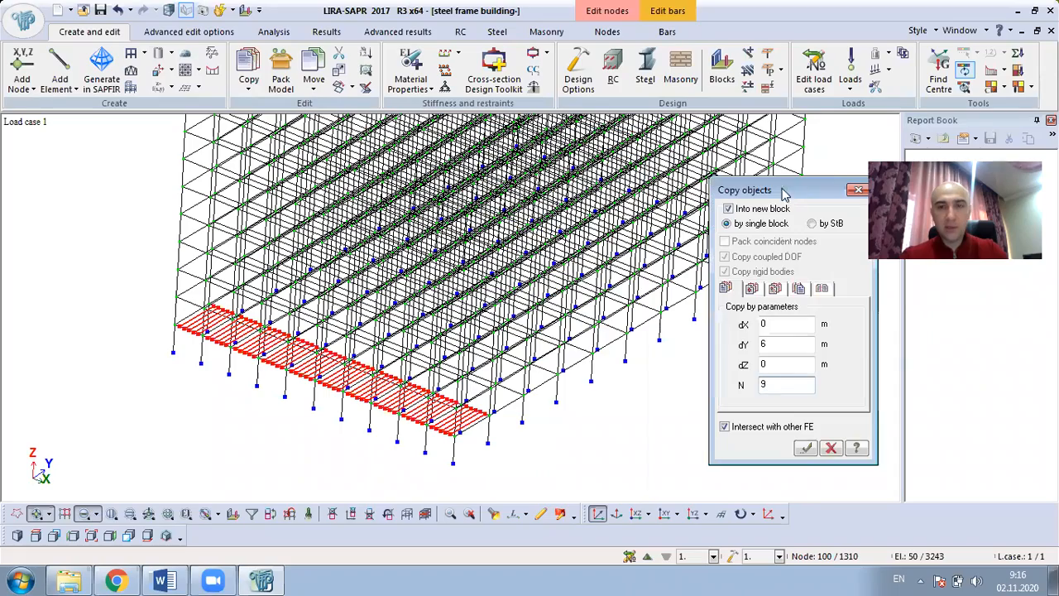
{"action": "left_click", "coordinate": [805, 448]}
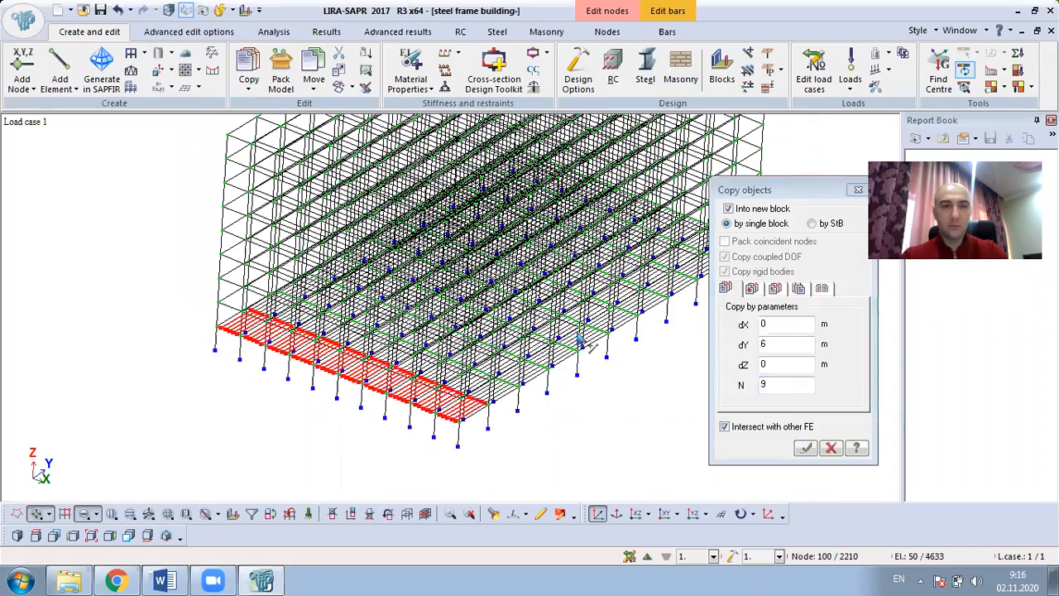
{"action": "middle_click_drag", "start_coordinate": [453, 341], "coordinate": [642, 352]}
Step: Select all secondary beams across the lowest floor by the stiffness type I-section 40Б2
{"action": "left_click", "coordinate": [411, 67]}
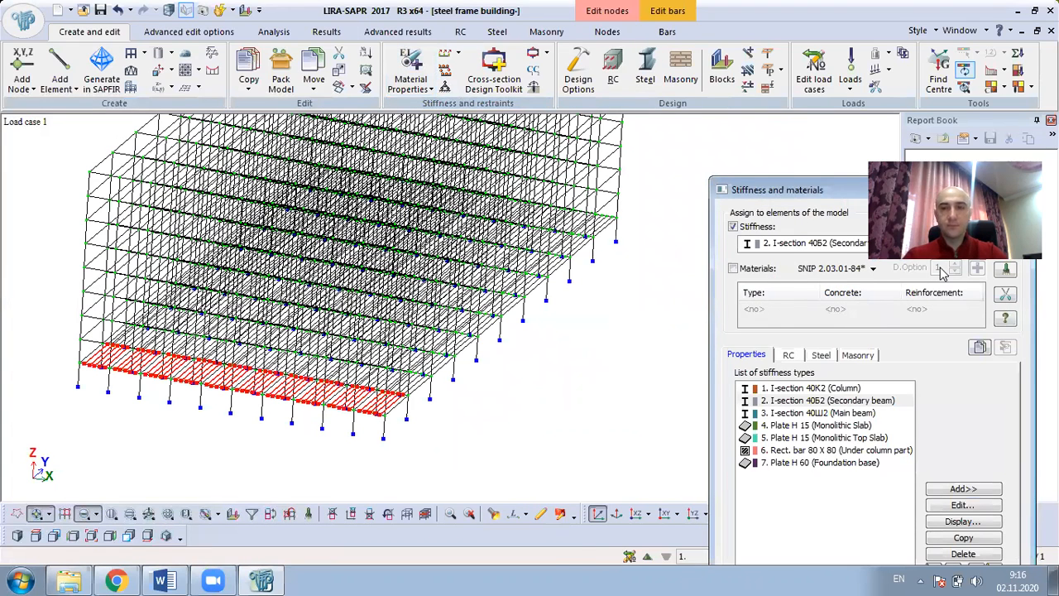
{"action": "left_click", "coordinate": [852, 205]}
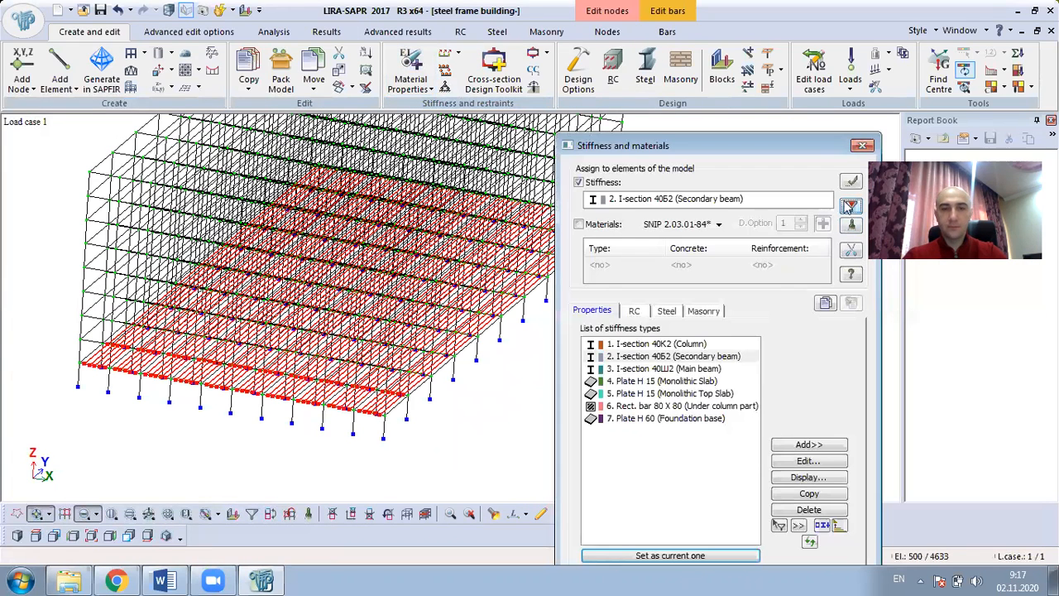
{"action": "left_click", "coordinate": [862, 147]}
{"action": "scroll", "coordinate": [629, 314], "scroll_direction": "down", "scroll_amount": 2}
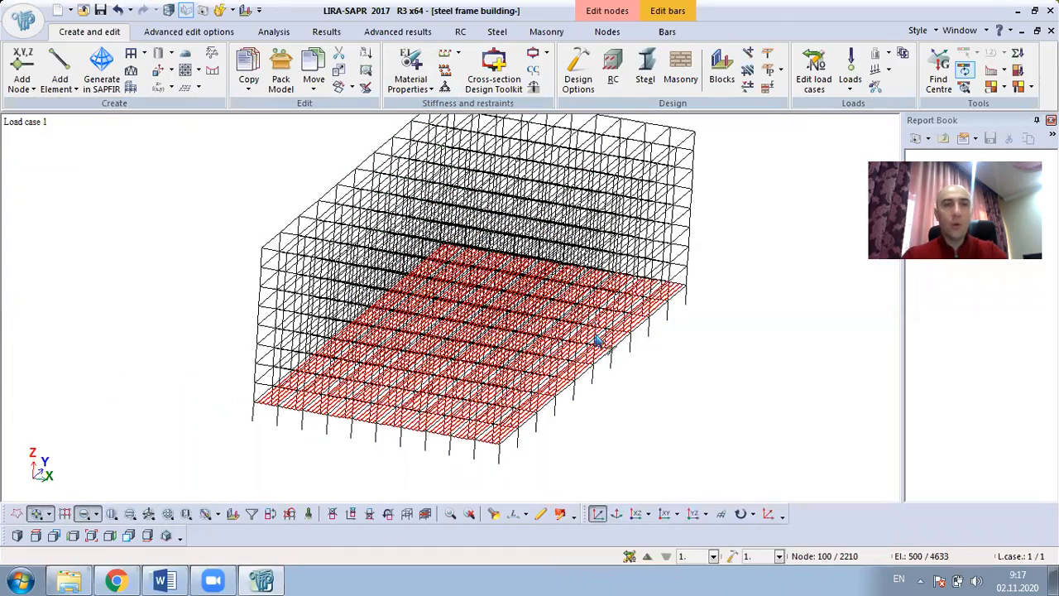
{"action": "scroll", "coordinate": [307, 438], "scroll_direction": "up", "scroll_amount": 1}
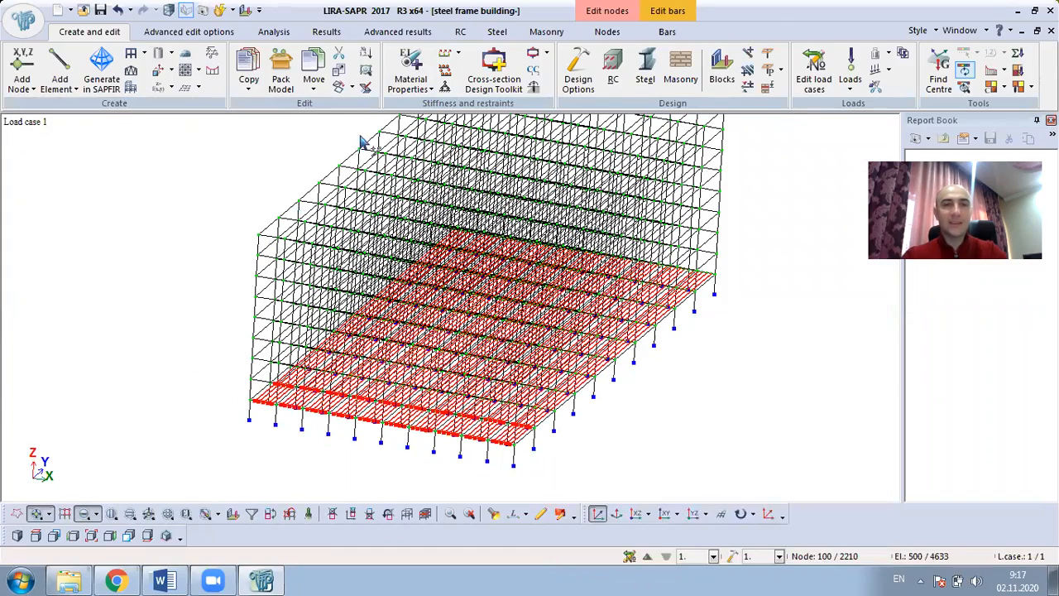
Step: Copy the floor's secondary beams with their nodes to the upper storeys, dZ 3.7 m and N 8, intersecting with other elements
{"action": "left_click", "coordinate": [248, 71]}
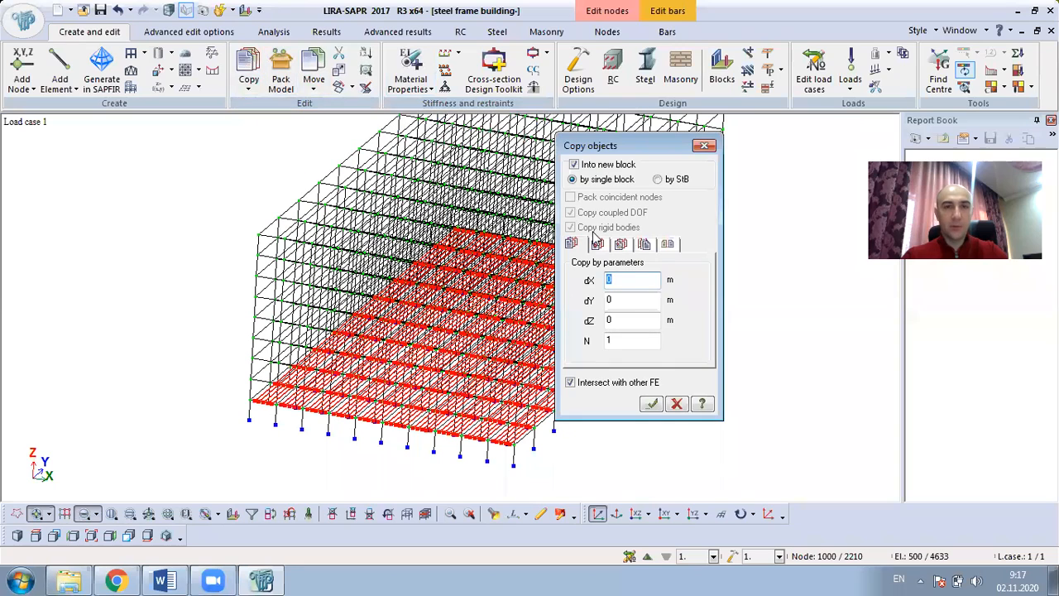
{"action": "left_click", "coordinate": [621, 321]}
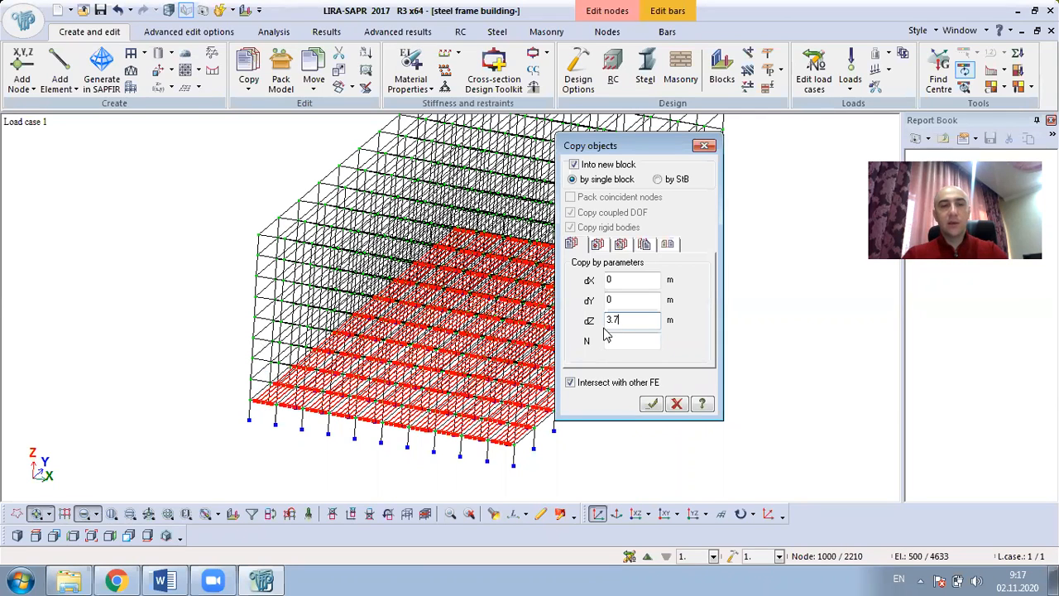
{"action": "left_click", "coordinate": [610, 342]}
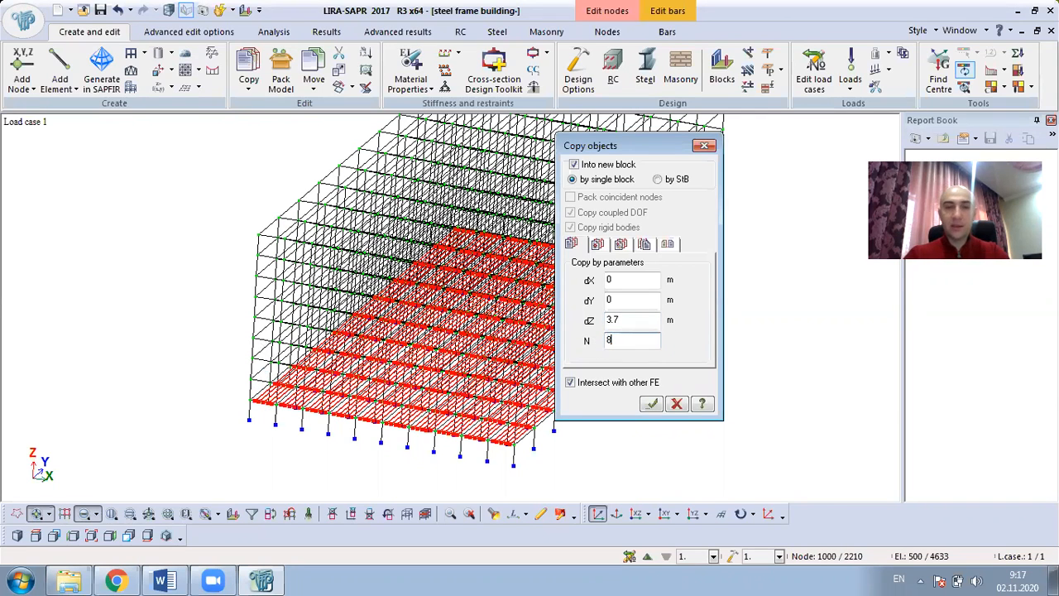
{"action": "left_click", "coordinate": [652, 404]}
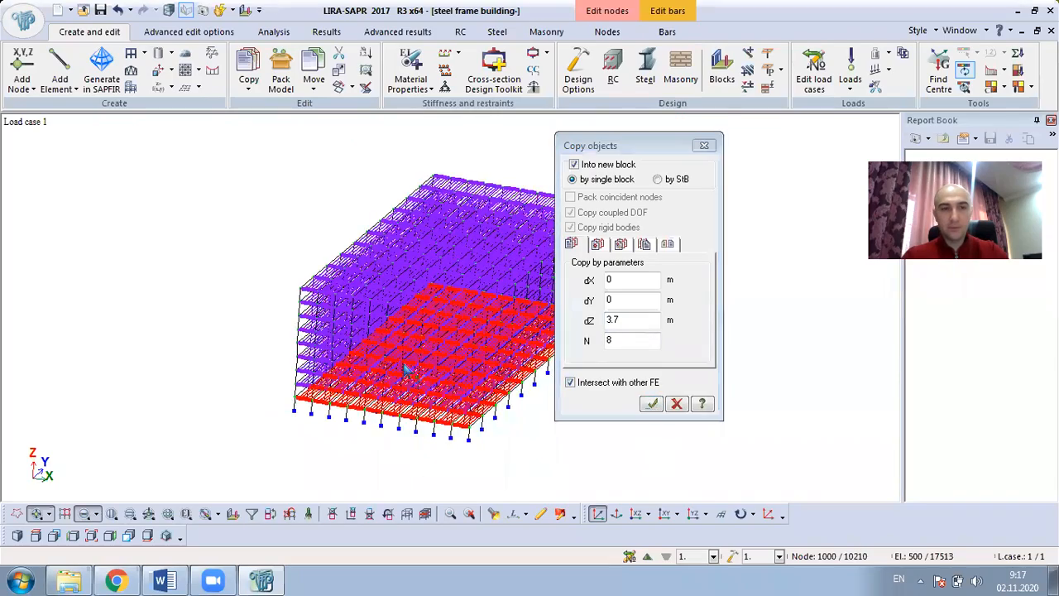
{"action": "scroll", "coordinate": [349, 333], "scroll_direction": "up", "scroll_amount": 2}
{"action": "middle_click_drag", "start_coordinate": [401, 305], "coordinate": [351, 301]}
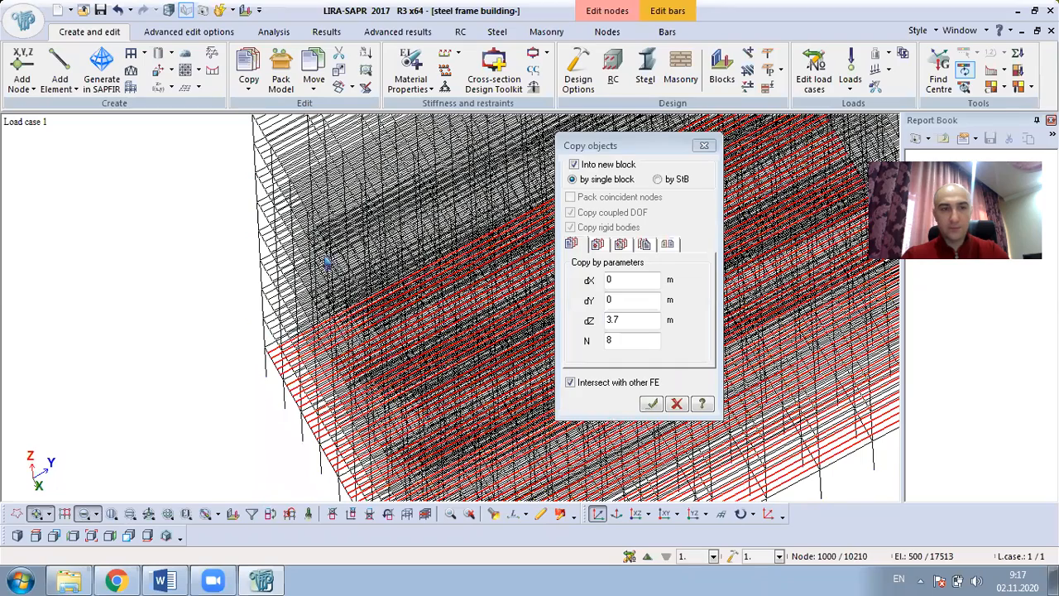
{"action": "left_click", "coordinate": [702, 146]}
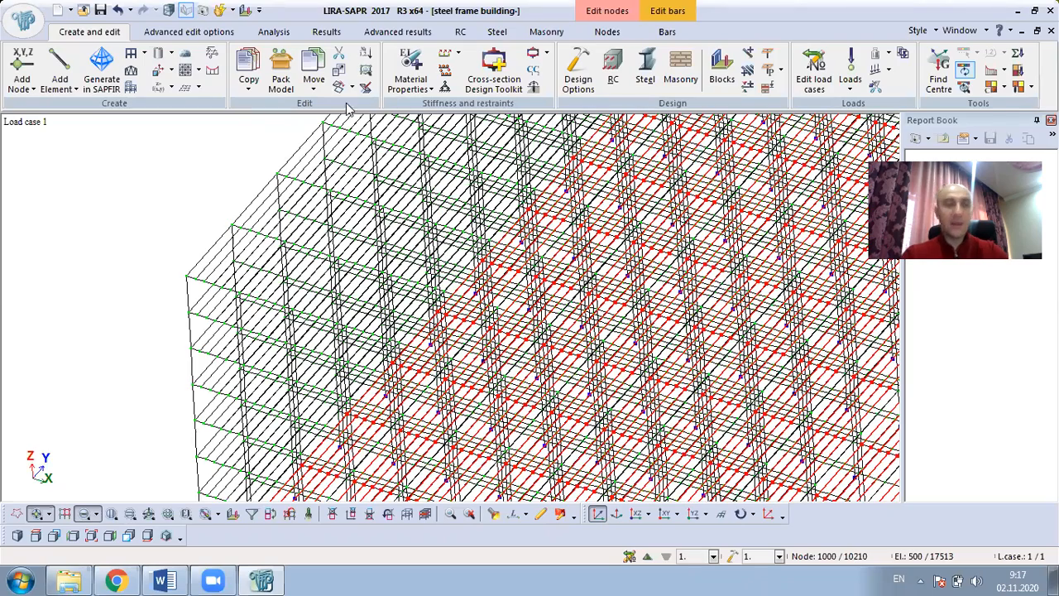
Step: Select the secondary beams of every floor by the stiffness type I-section 40Б2 and isolate them as a fragment
{"action": "left_click", "coordinate": [408, 68]}
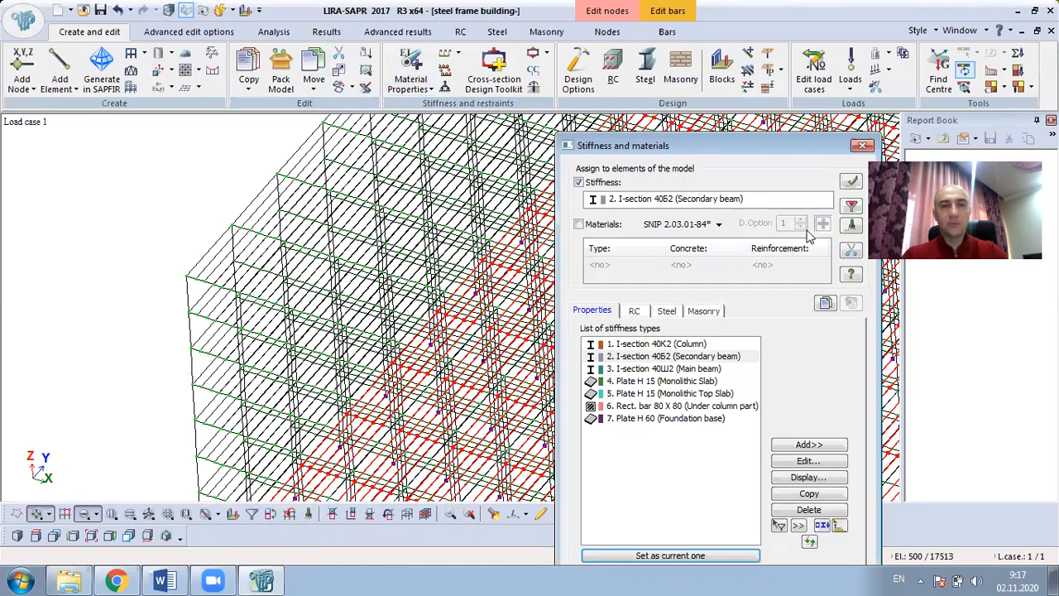
{"action": "left_click", "coordinate": [851, 205]}
{"action": "right_click", "coordinate": [185, 201]}
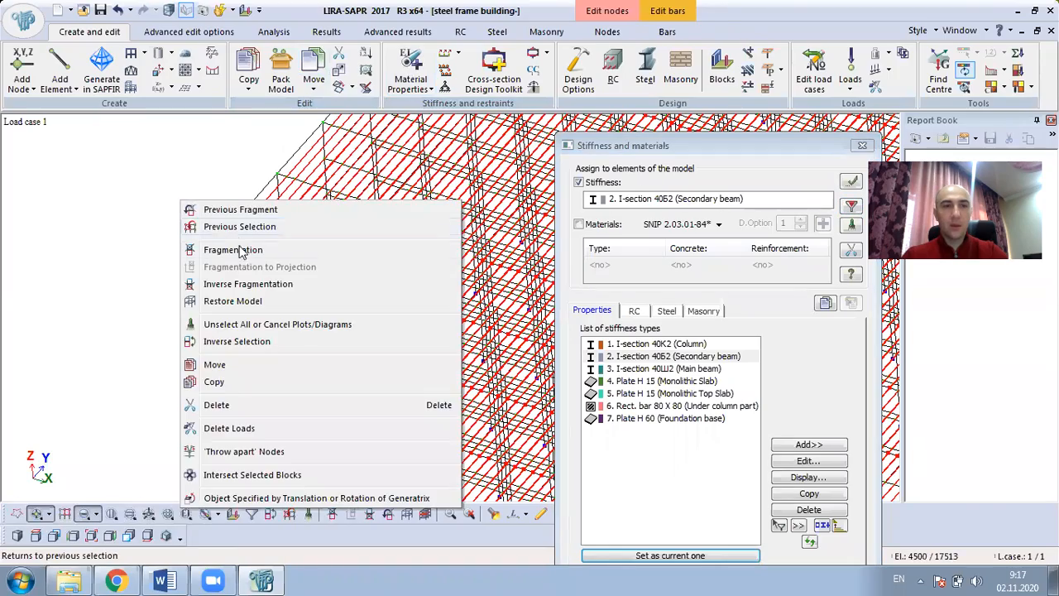
{"action": "left_click", "coordinate": [240, 252]}
{"action": "scroll", "coordinate": [356, 297], "scroll_direction": "up", "scroll_amount": 2}
{"action": "scroll", "coordinate": [460, 176], "scroll_direction": "up", "scroll_amount": 2}
{"action": "middle_click_drag", "start_coordinate": [436, 205], "coordinate": [394, 298]}
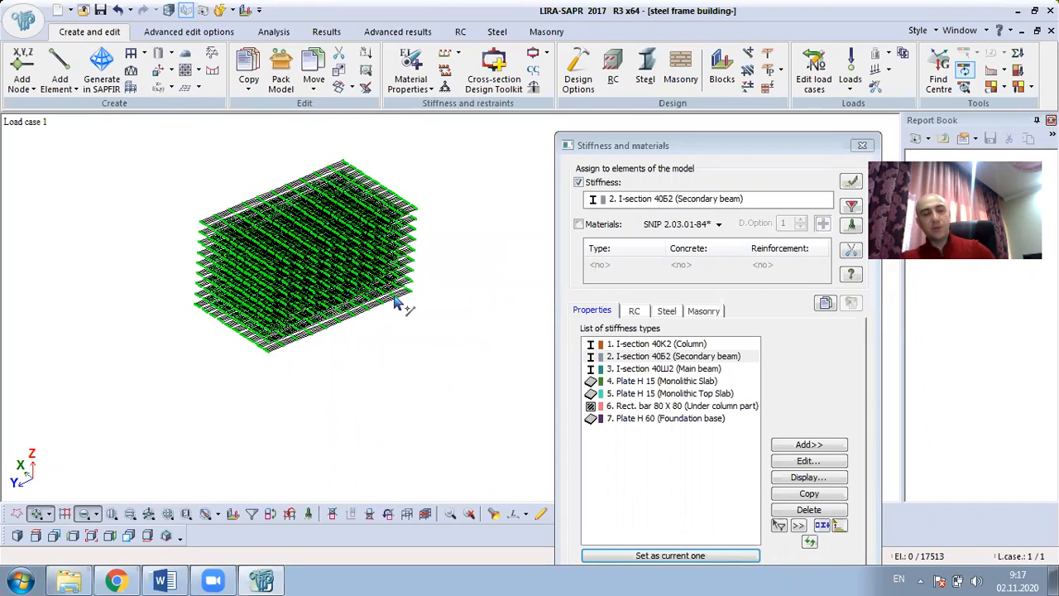
Step: Assign deflection fixities with Y1 and Z1 at each node of all the isolated secondary beams
{"action": "key", "text": "ctrl+a"}
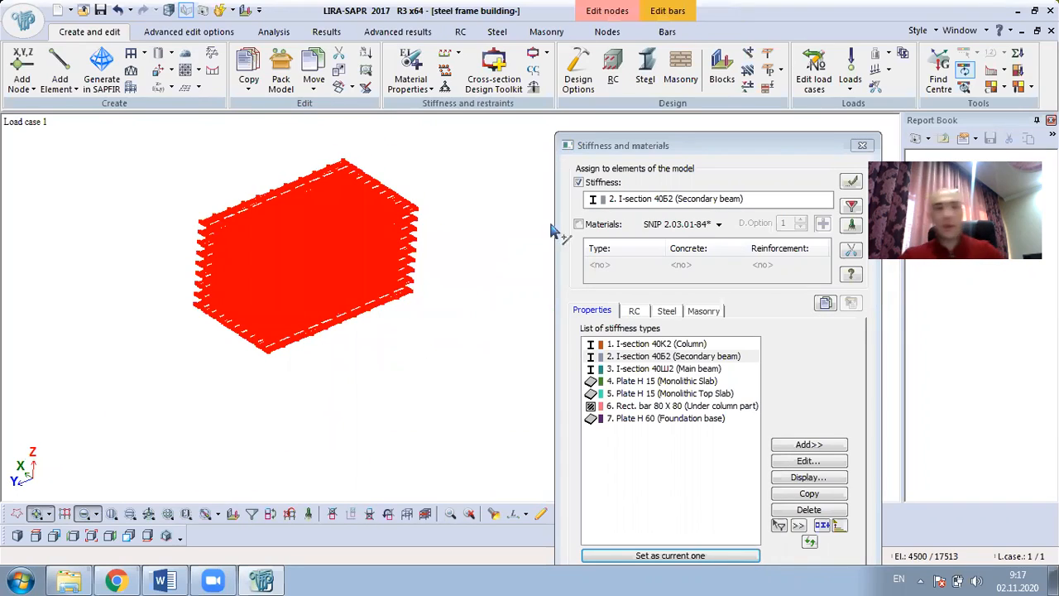
{"action": "left_click", "coordinate": [667, 32]}
{"action": "left_click", "coordinate": [649, 74]}
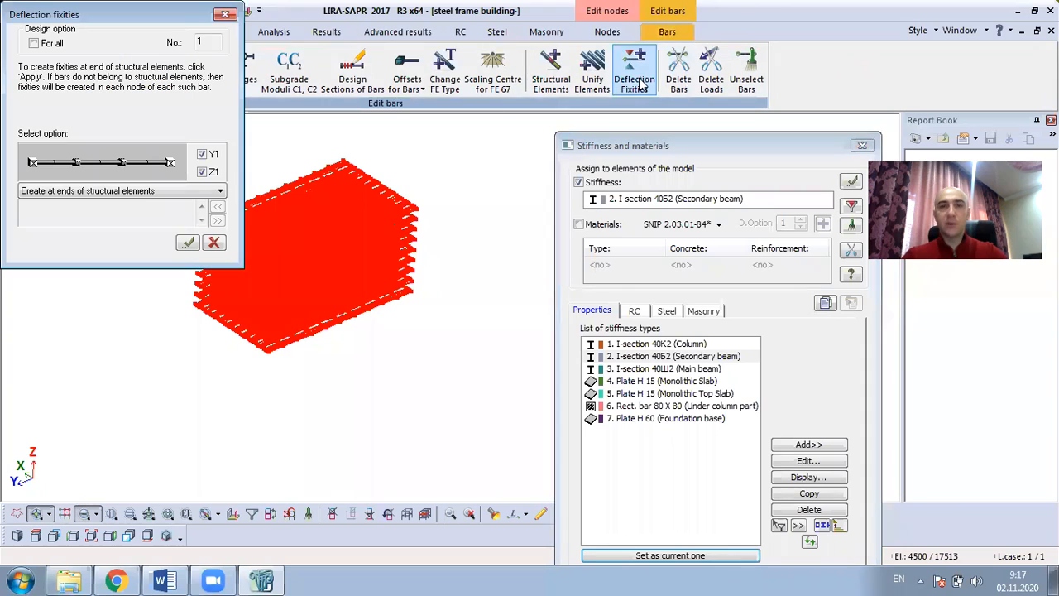
{"action": "left_click", "coordinate": [124, 191]}
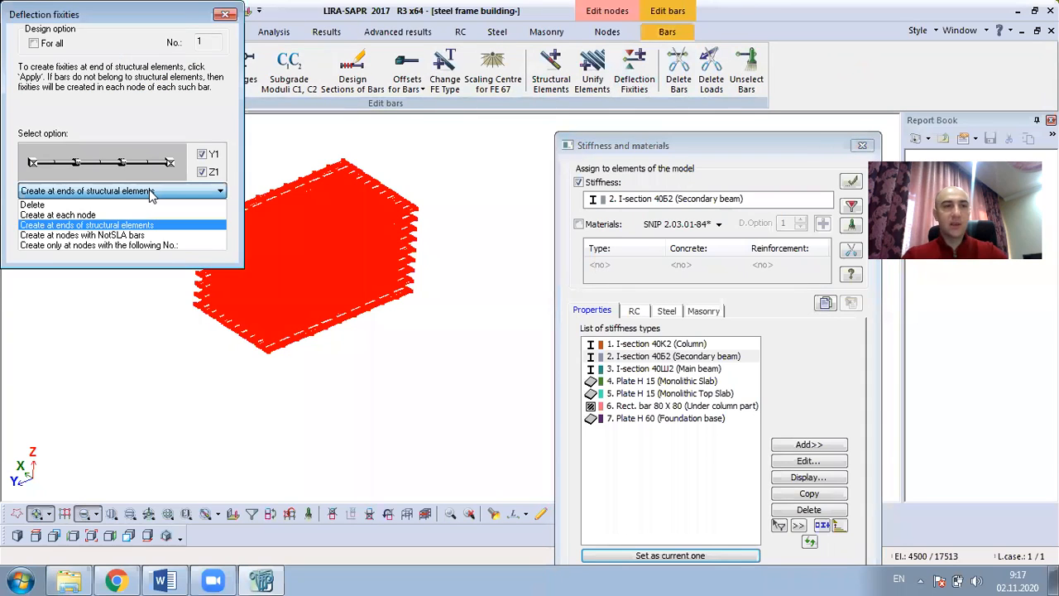
{"action": "left_click", "coordinate": [108, 217]}
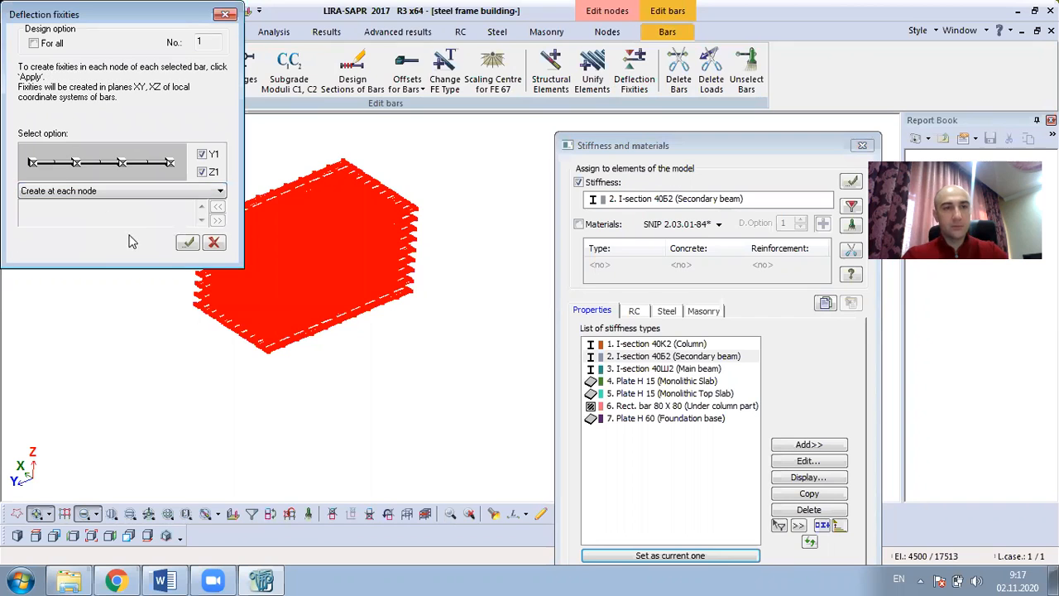
{"action": "left_click", "coordinate": [188, 243]}
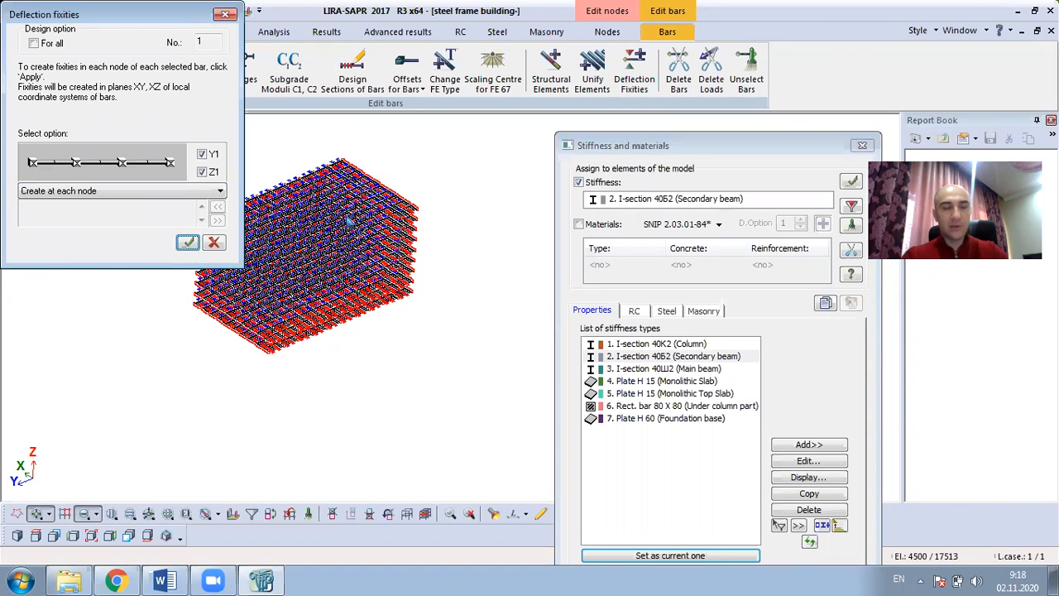
{"action": "middle_click_drag", "start_coordinate": [237, 342], "coordinate": [284, 421]}
{"action": "scroll", "coordinate": [238, 319], "scroll_direction": "up", "scroll_amount": 4}
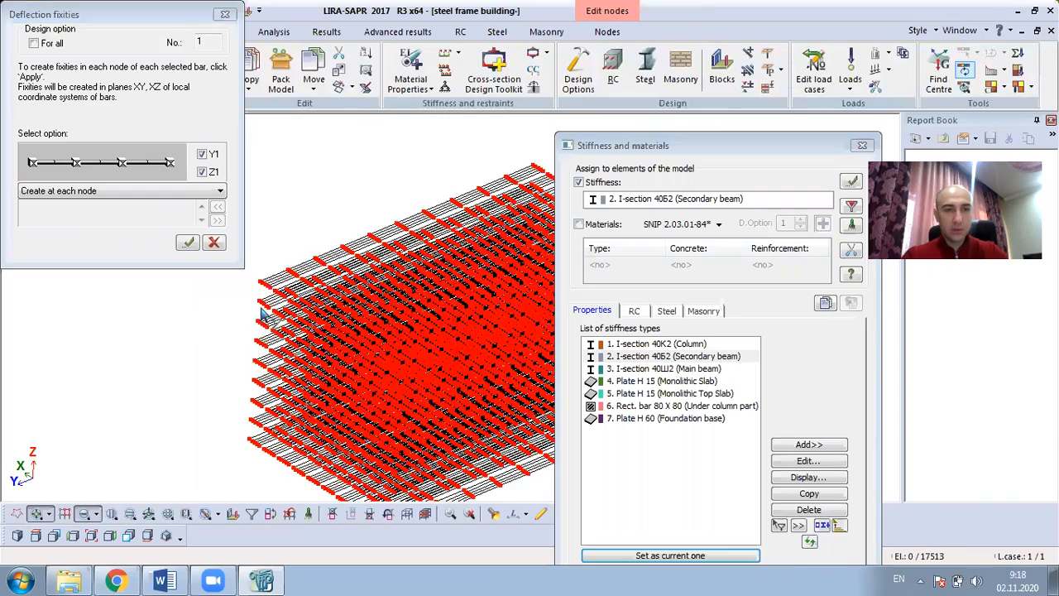
{"action": "scroll", "coordinate": [261, 314], "scroll_direction": "up", "scroll_amount": 2}
{"action": "left_click", "coordinate": [225, 14]}
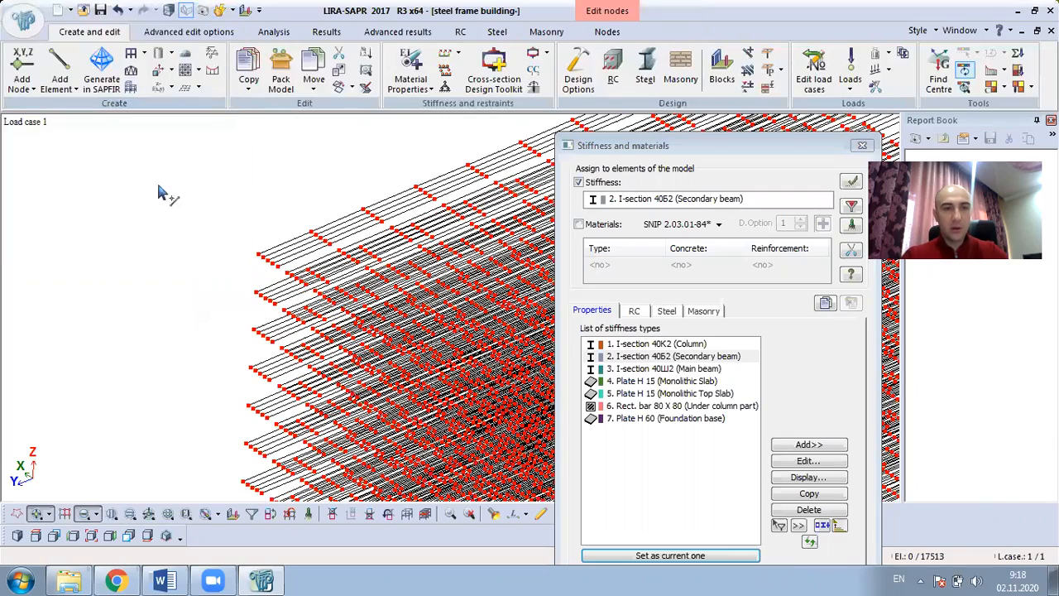
Step: Restore the full building model and unselect all its nodes and elements
{"action": "scroll", "coordinate": [169, 180], "scroll_direction": "down", "scroll_amount": 5}
{"action": "right_click", "coordinate": [125, 169]}
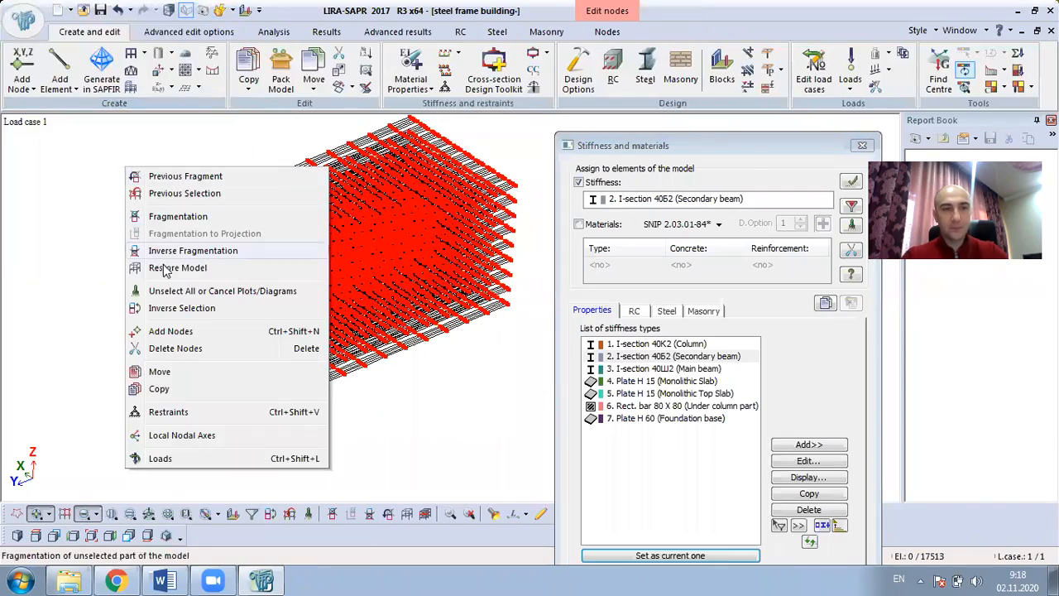
{"action": "left_click", "coordinate": [197, 273]}
{"action": "middle_click_drag", "start_coordinate": [354, 280], "coordinate": [206, 231]}
{"action": "right_click_drag", "start_coordinate": [380, 321], "coordinate": [497, 258]}
{"action": "left_click", "coordinate": [308, 513]}
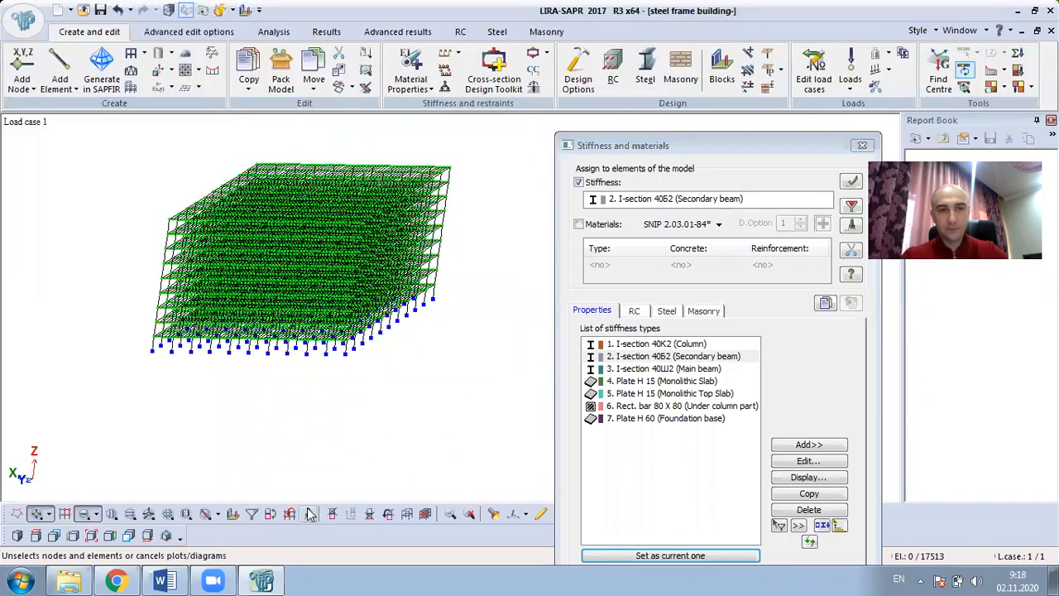
Step: Start generating a regular slab fragment, with the lowest floor's corner in view
{"action": "scroll", "coordinate": [230, 286], "scroll_direction": "up", "scroll_amount": 1}
{"action": "scroll", "coordinate": [234, 300], "scroll_direction": "up", "scroll_amount": 1}
{"action": "right_click_drag", "start_coordinate": [234, 299], "coordinate": [392, 312]}
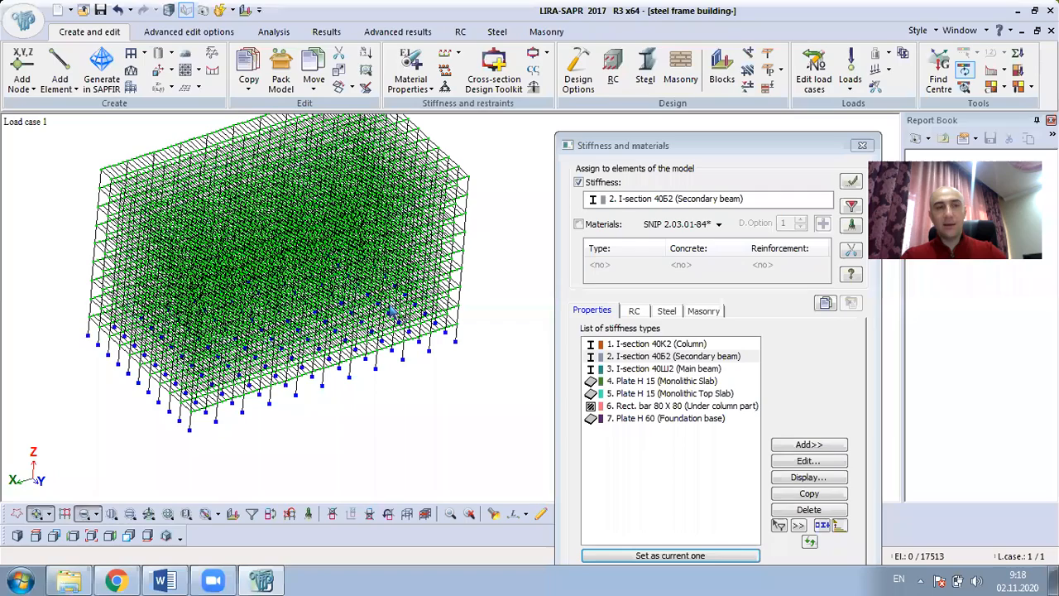
{"action": "mouse_move", "coordinate": [344, 364]}
{"action": "right_mouse_down"}
{"action": "mouse_move", "coordinate": [388, 369]}
{"action": "mouse_move", "coordinate": [472, 313]}
{"action": "mouse_move", "coordinate": [289, 263]}
{"action": "mouse_move", "coordinate": [494, 410]}
{"action": "mouse_move", "coordinate": [509, 364]}
{"action": "mouse_move", "coordinate": [248, 356]}
{"action": "mouse_move", "coordinate": [374, 381]}
{"action": "mouse_move", "coordinate": [247, 363]}
{"action": "mouse_move", "coordinate": [593, 419]}
{"action": "mouse_move", "coordinate": [217, 370]}
{"action": "right_mouse_up"}
{"action": "scroll", "coordinate": [207, 430], "scroll_direction": "up", "scroll_amount": 2}
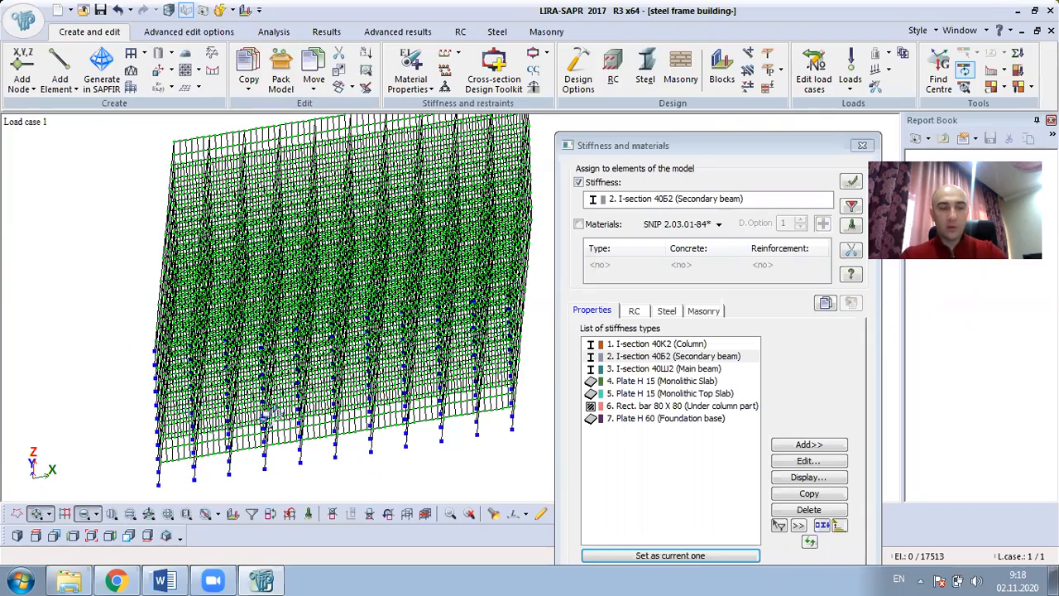
{"action": "scroll", "coordinate": [219, 381], "scroll_direction": "up", "scroll_amount": 2}
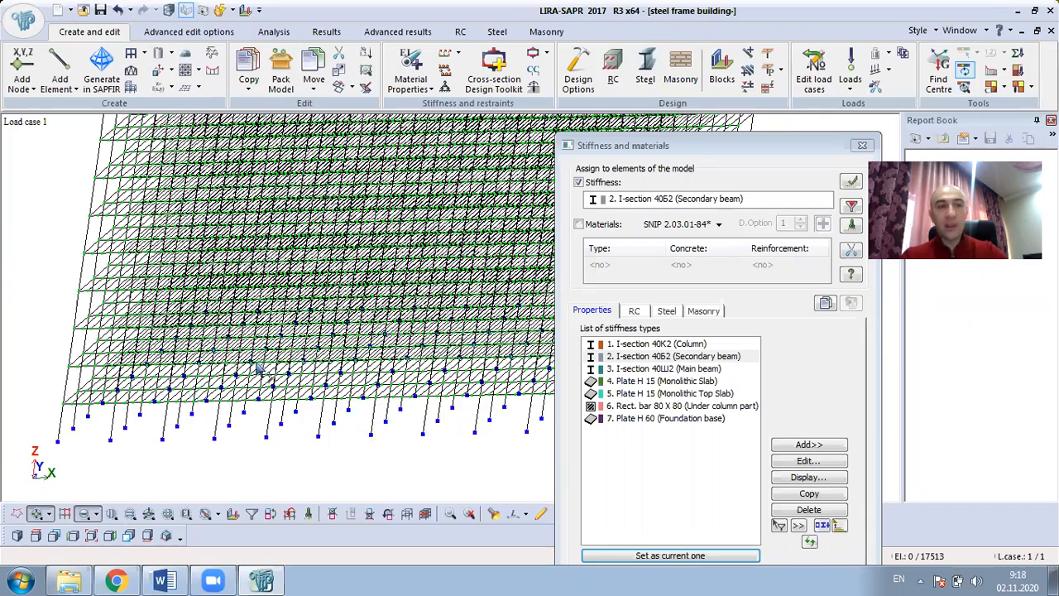
{"action": "scroll", "coordinate": [237, 377], "scroll_direction": "up", "scroll_amount": 2}
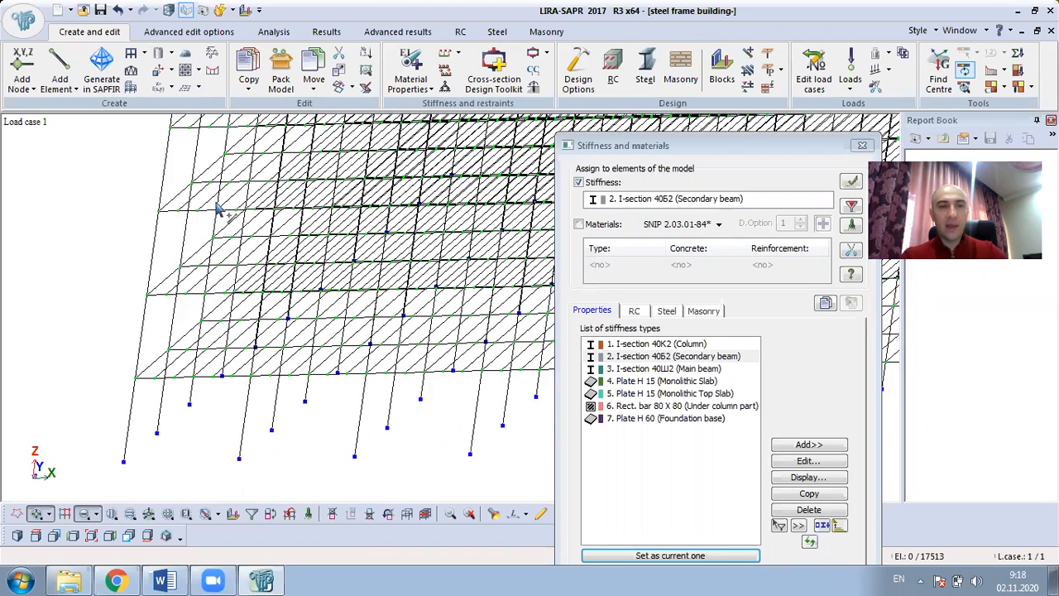
{"action": "left_click", "coordinate": [145, 55]}
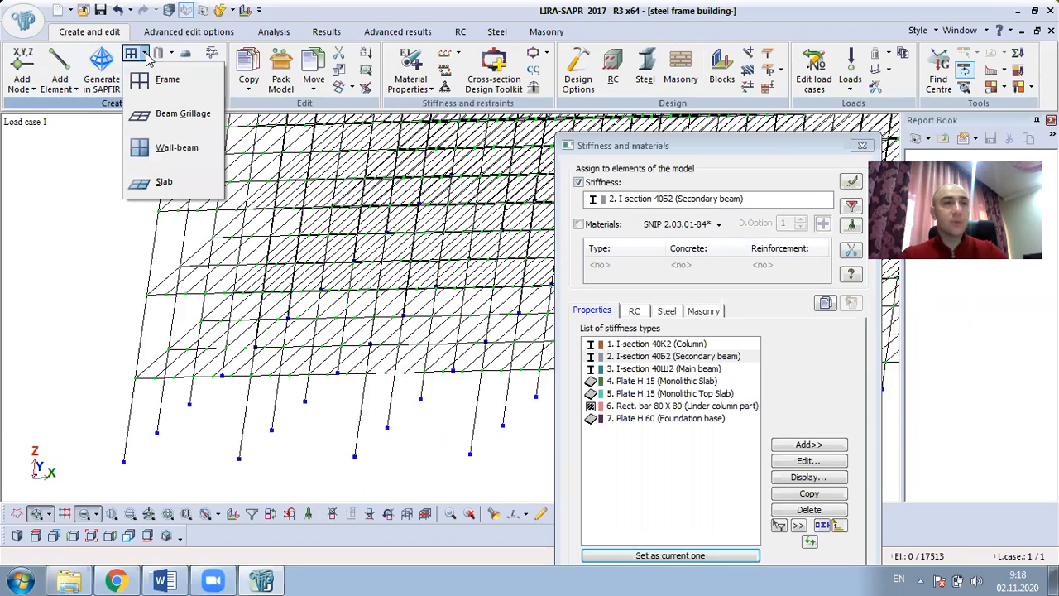
{"action": "left_click", "coordinate": [70, 190]}
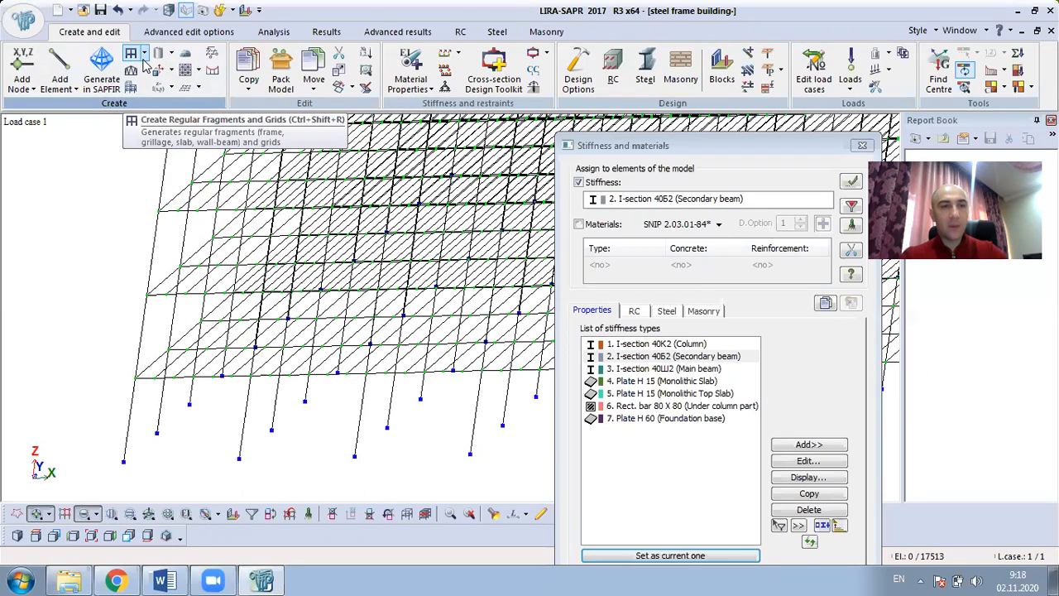
{"action": "left_click", "coordinate": [145, 55]}
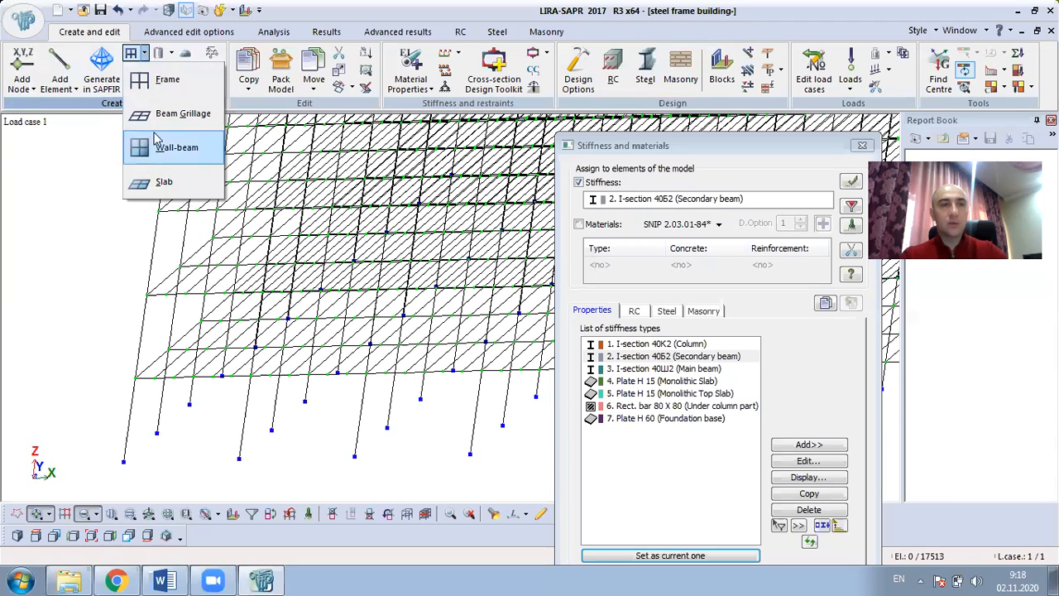
{"action": "left_click", "coordinate": [166, 182]}
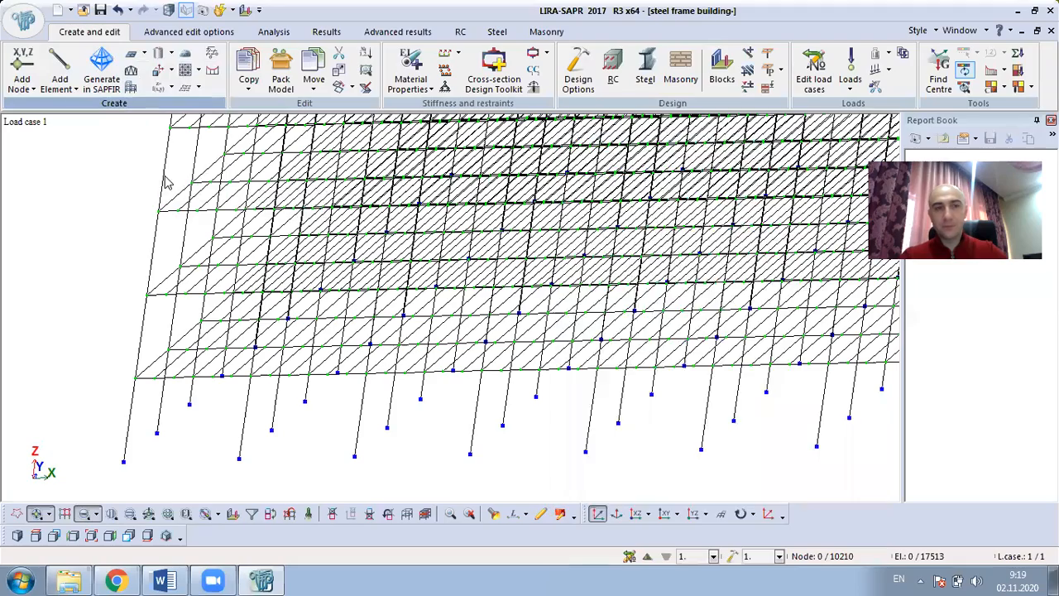
{"action": "scroll", "coordinate": [393, 406], "scroll_direction": "down", "scroll_amount": 2}
{"action": "middle_click_drag", "start_coordinate": [388, 414], "coordinate": [302, 351]}
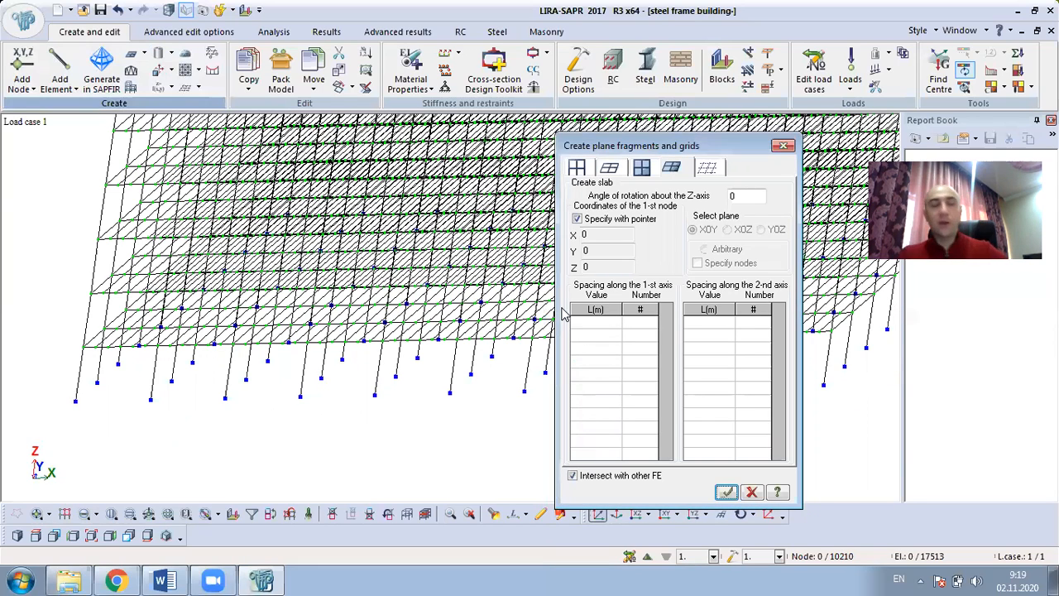
Step: Create the lowest floor's slab from the corner node at Z 3.7 m, spacing 1 m and number 60 along both axes, intersecting with other elements
{"action": "left_click", "coordinate": [598, 322]}
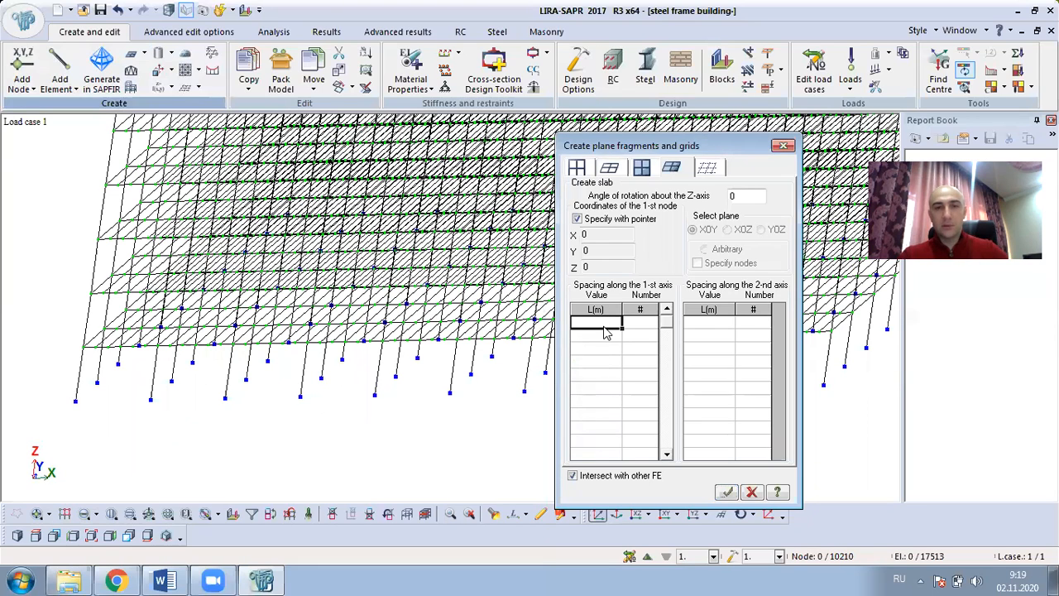
{"action": "type", "text": "1"}
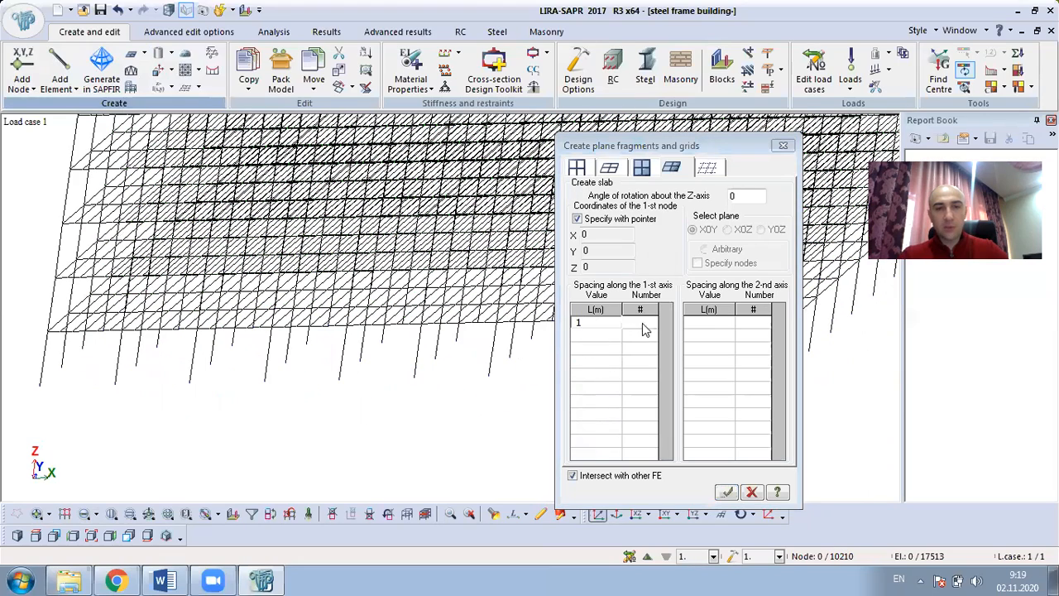
{"action": "left_click", "coordinate": [640, 321]}
{"action": "key", "text": "alt+shift"}
{"action": "type", "text": "60"}
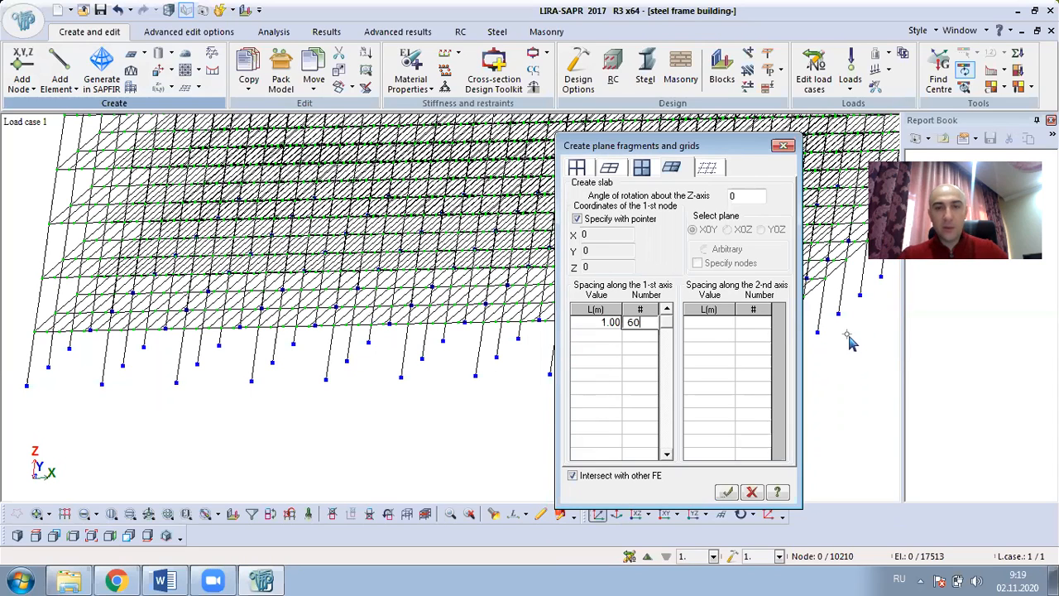
{"action": "left_click", "coordinate": [702, 332]}
{"action": "type", "text": "1"}
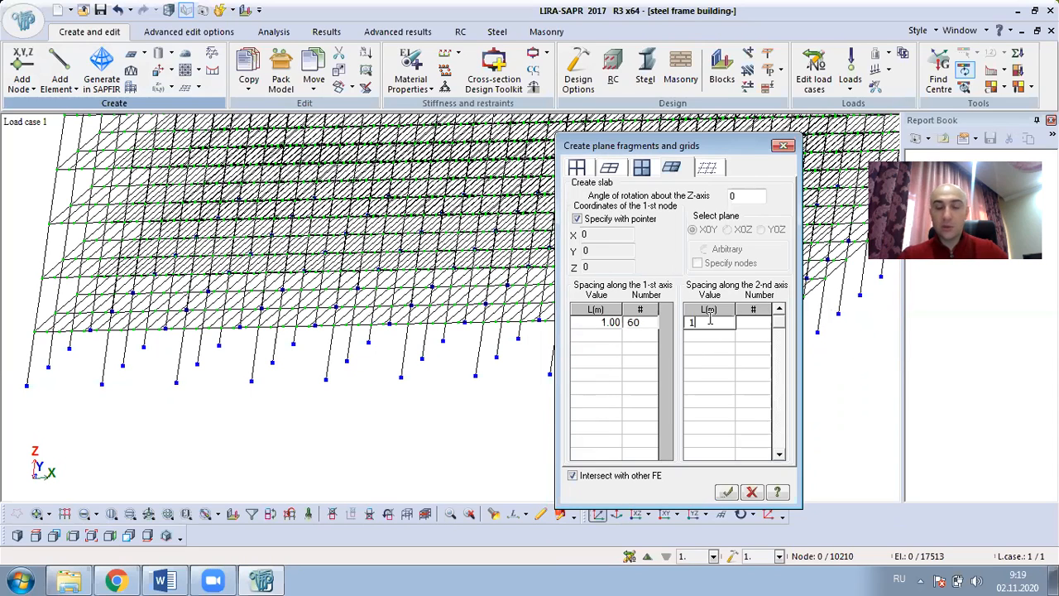
{"action": "left_click", "coordinate": [749, 323]}
{"action": "type", "text": "60"}
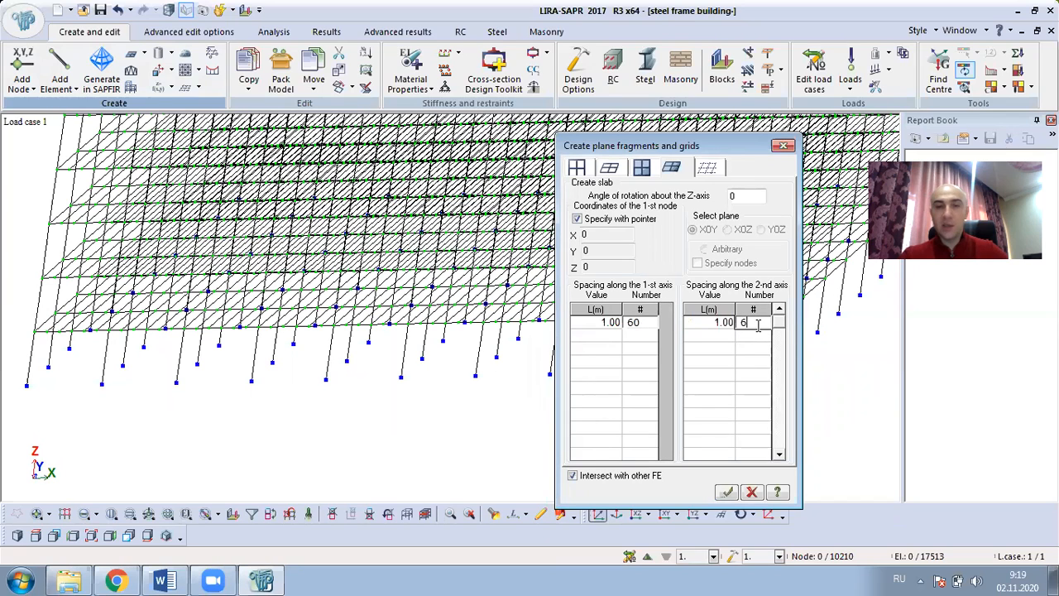
{"action": "left_click", "coordinate": [35, 331]}
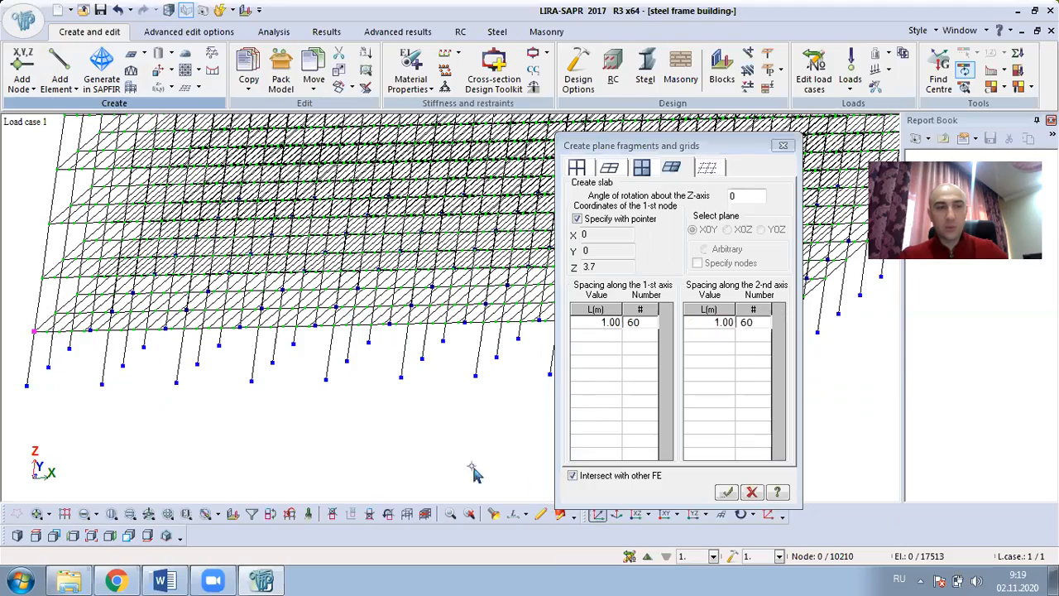
{"action": "left_click", "coordinate": [726, 493]}
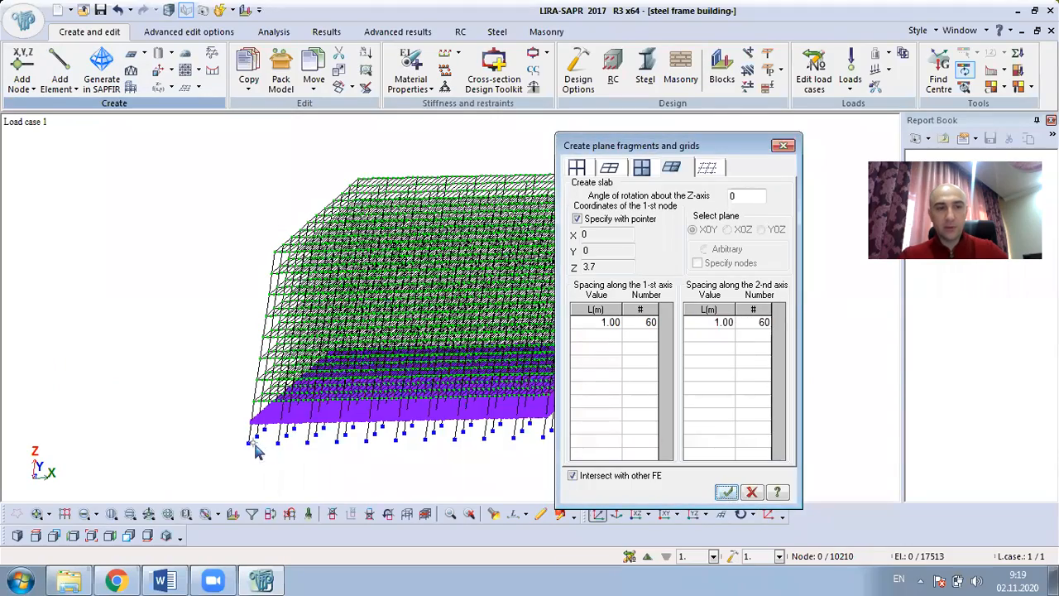
Step: Create the second and third floor slabs from the corner nodes at Z 7.4 m and 11.1 m with the same 1 m grid
{"action": "scroll", "coordinate": [269, 439], "scroll_direction": "up", "scroll_amount": 3}
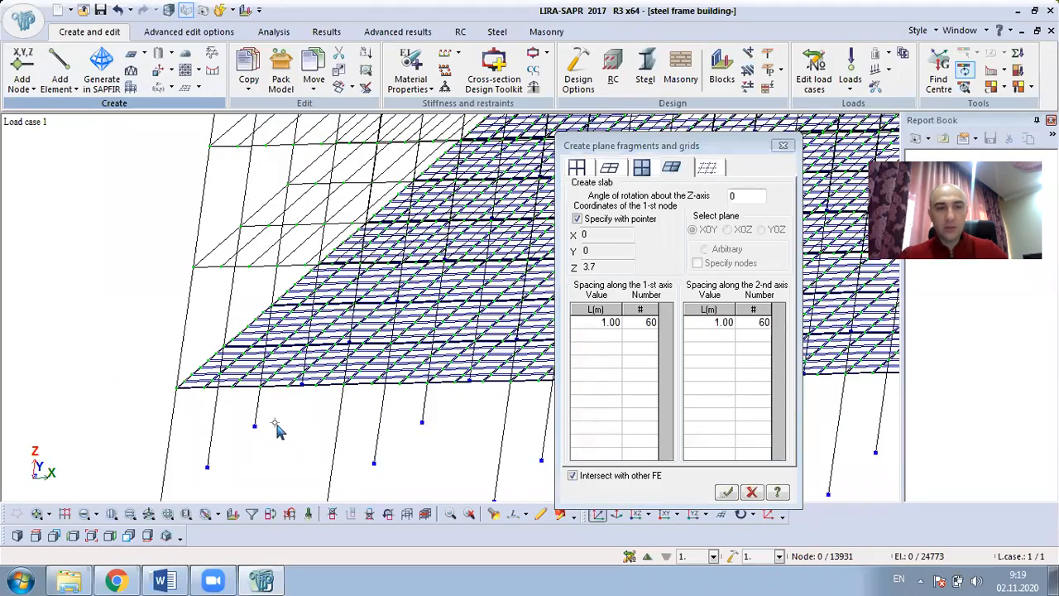
{"action": "scroll", "coordinate": [286, 418], "scroll_direction": "up", "scroll_amount": 4}
{"action": "scroll", "coordinate": [286, 396], "scroll_direction": "down", "scroll_amount": 3}
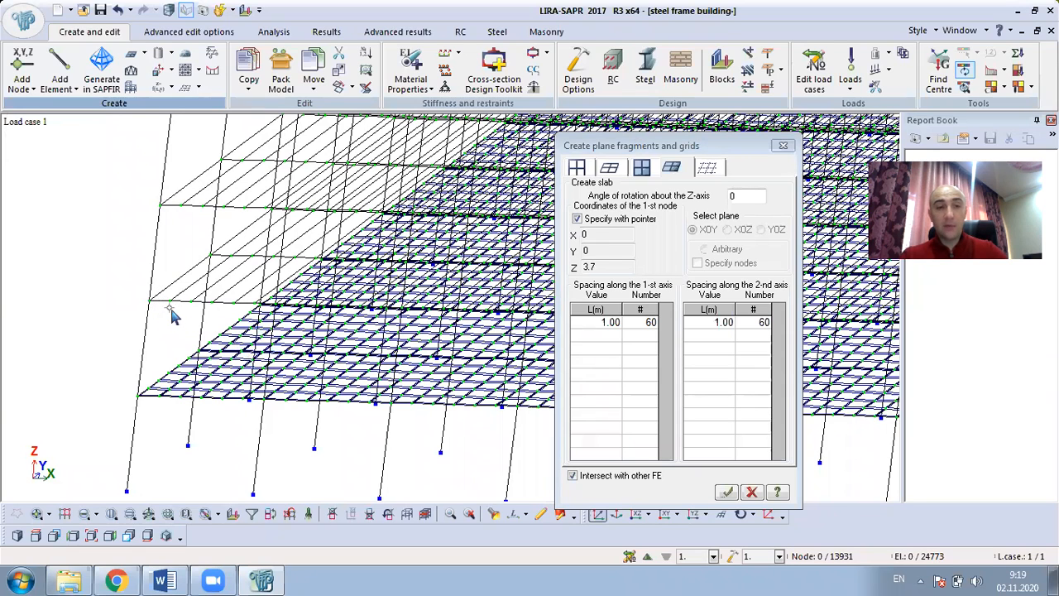
{"action": "left_click", "coordinate": [726, 492]}
{"action": "scroll", "coordinate": [264, 376], "scroll_direction": "up", "scroll_amount": 3}
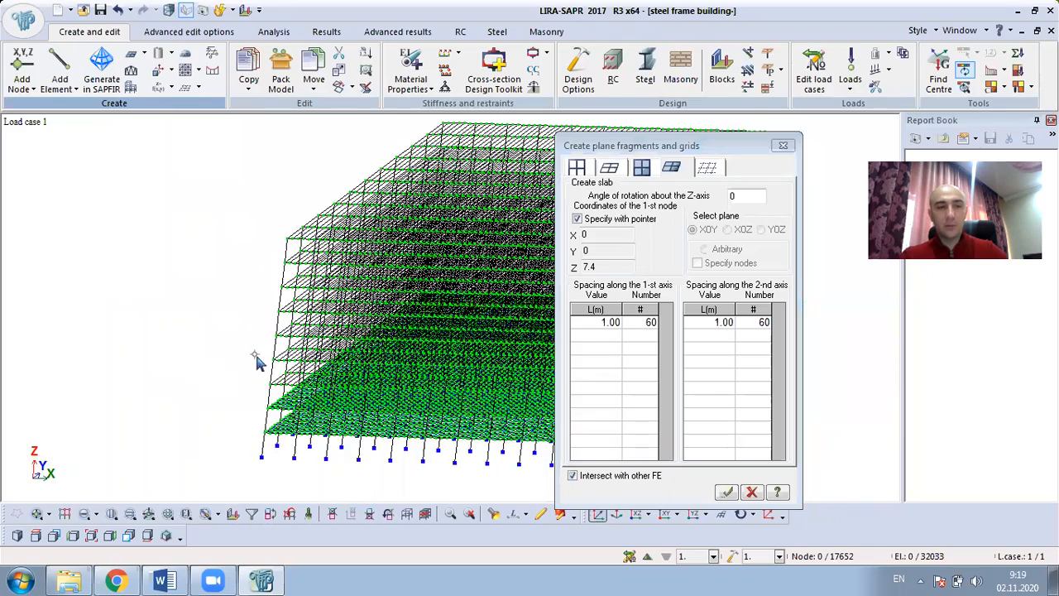
{"action": "left_click", "coordinate": [725, 492]}
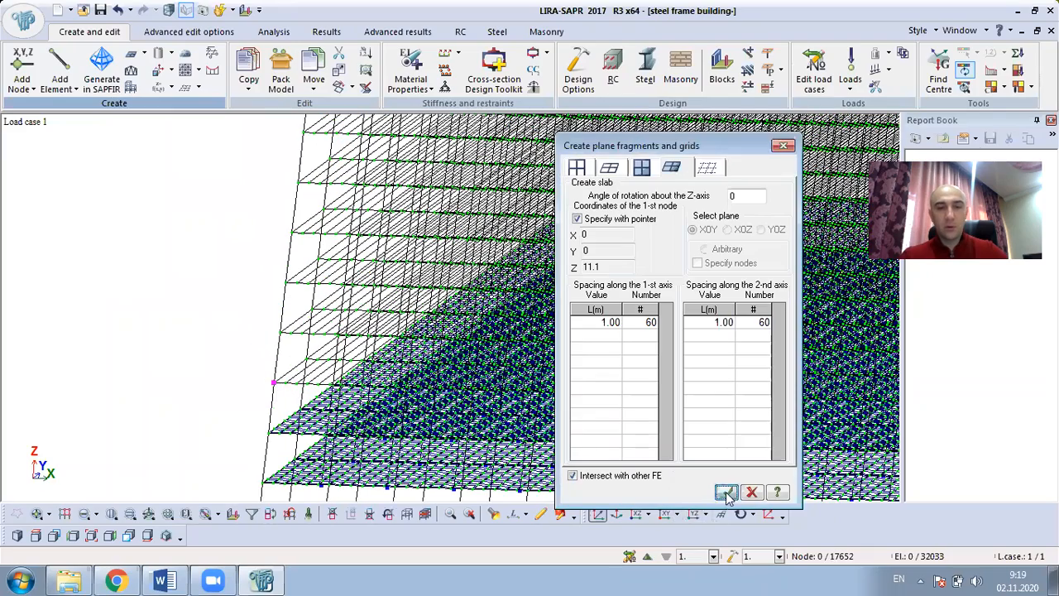
Step: Create the fourth and fifth floor slabs from the corner nodes at Z 14.8 m and 18.5 m with the same grid
{"action": "scroll", "coordinate": [255, 380], "scroll_direction": "up", "scroll_amount": 2}
{"action": "left_click", "coordinate": [255, 381]}
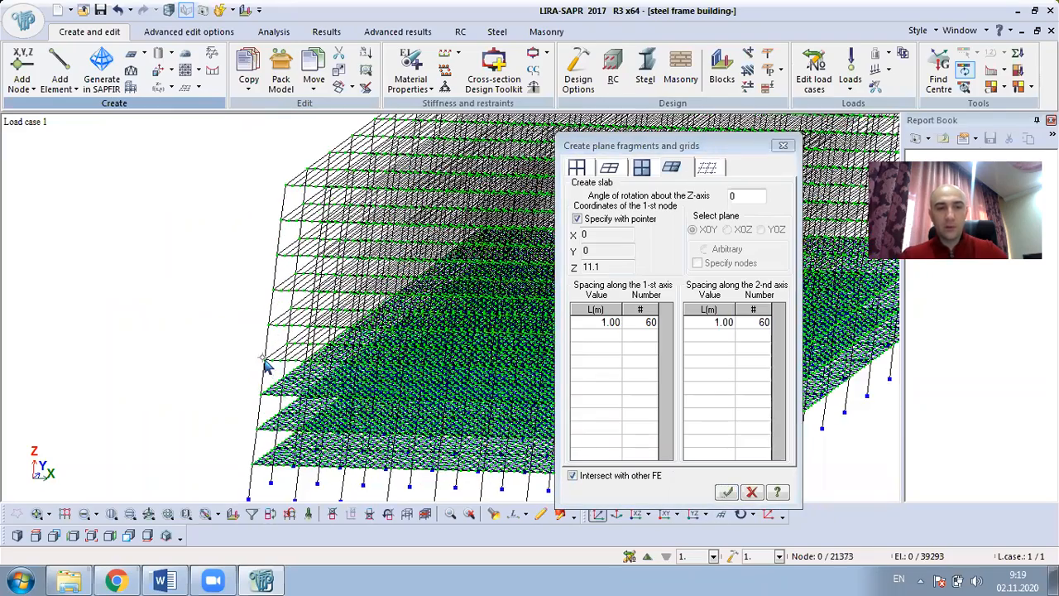
{"action": "left_click", "coordinate": [726, 491]}
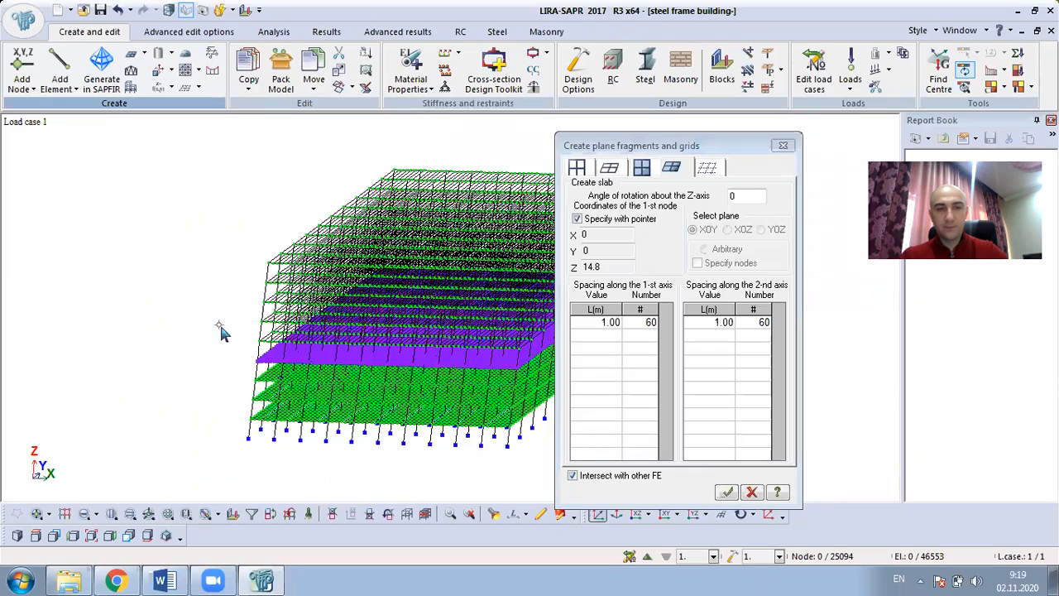
{"action": "scroll", "coordinate": [275, 356], "scroll_direction": "up", "scroll_amount": 2}
{"action": "scroll", "coordinate": [275, 355], "scroll_direction": "up", "scroll_amount": 1}
{"action": "left_click", "coordinate": [262, 333]}
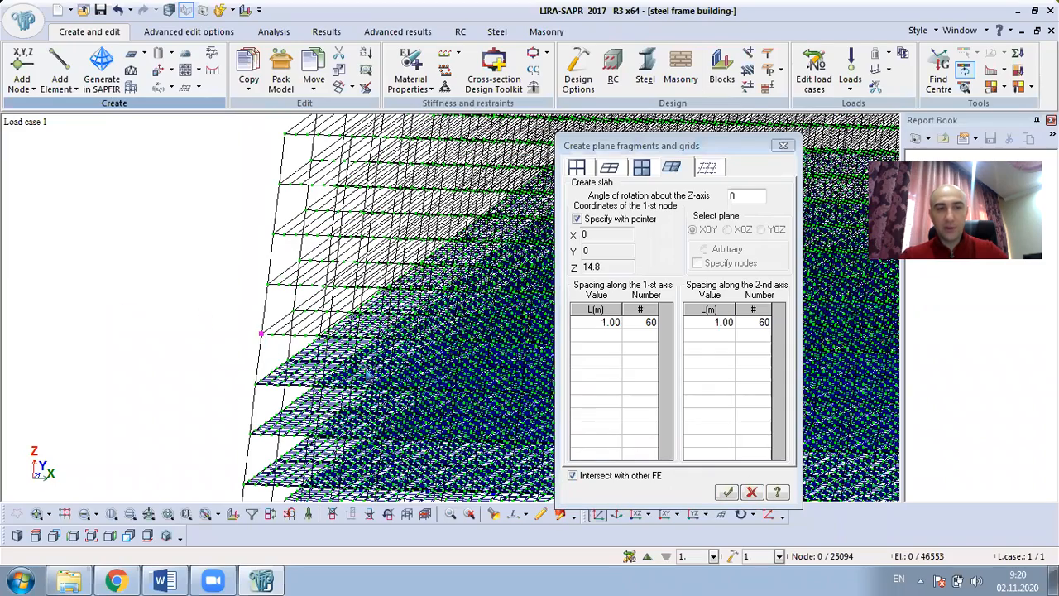
{"action": "left_click", "coordinate": [728, 492]}
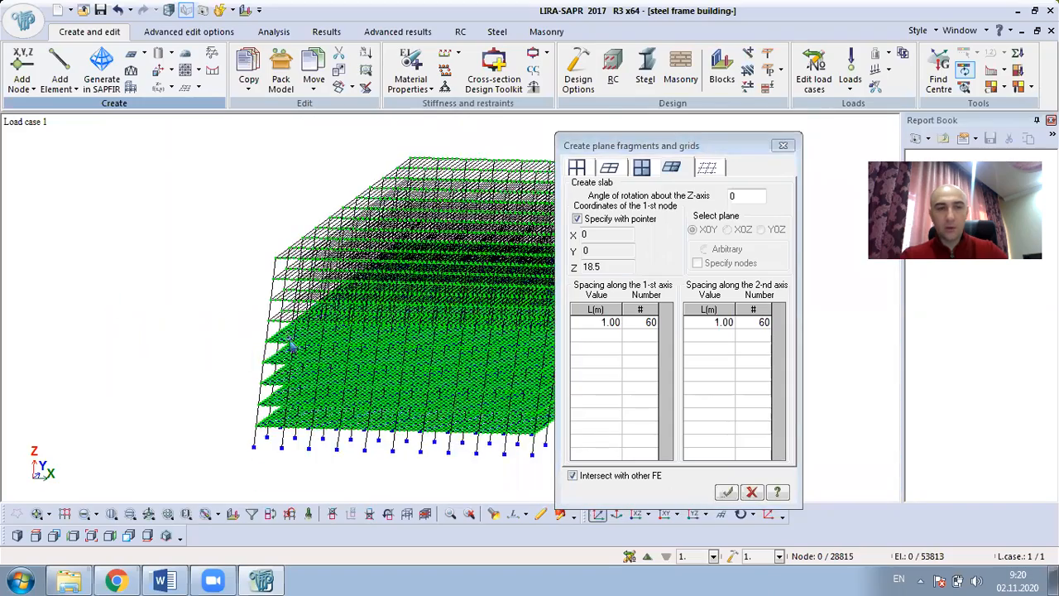
Step: Create the sixth and seventh floor slabs from the corner nodes at Z 22.2 m and 25.9 m with the same grid
{"action": "scroll", "coordinate": [273, 327], "scroll_direction": "up", "scroll_amount": 2}
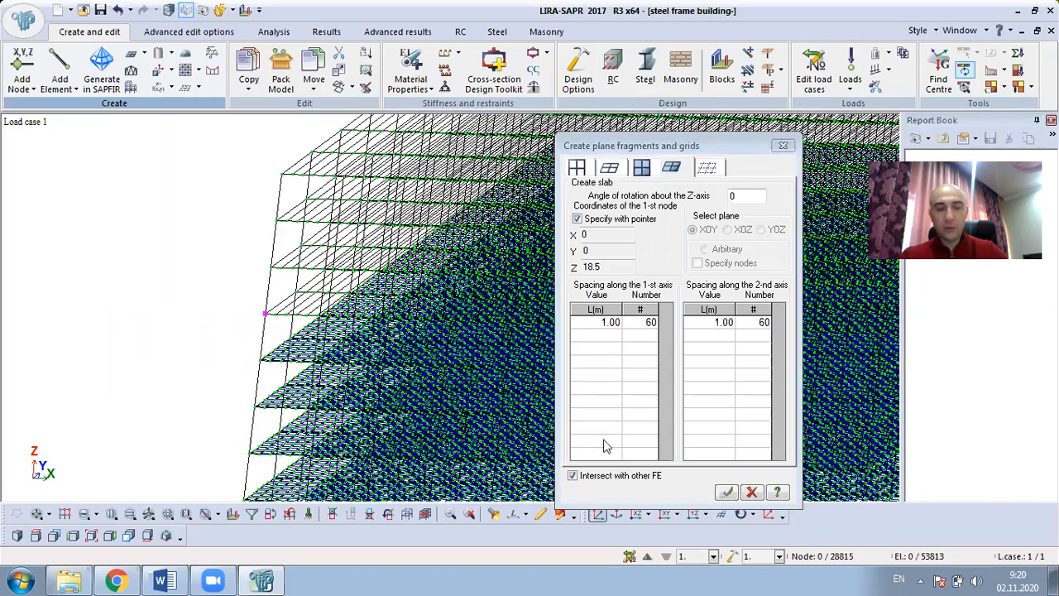
{"action": "left_click", "coordinate": [330, 340]}
{"action": "left_click", "coordinate": [727, 493]}
{"action": "scroll", "coordinate": [256, 302], "scroll_direction": "up", "scroll_amount": 3}
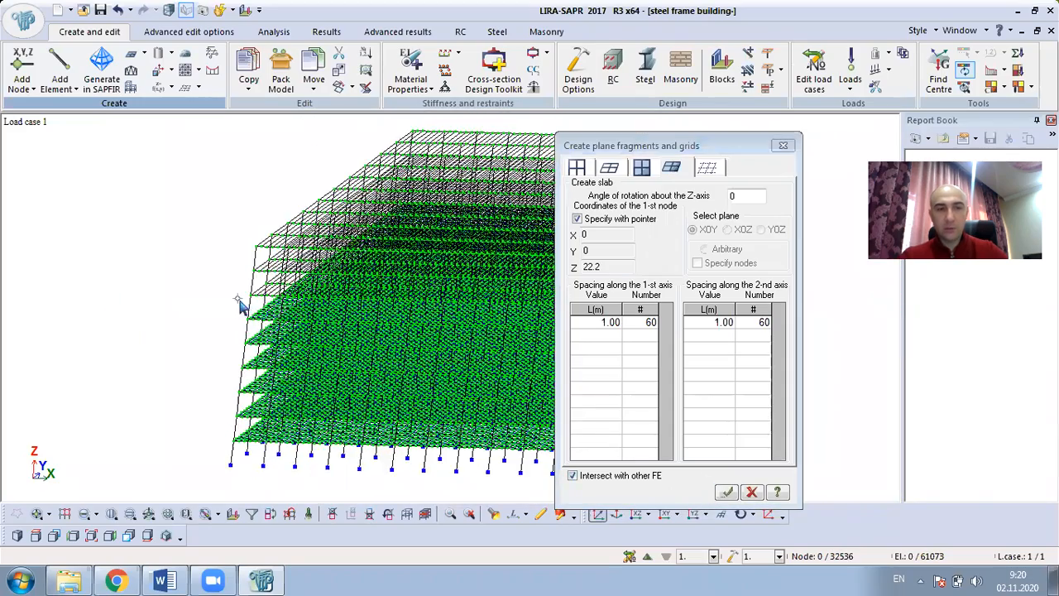
{"action": "left_click", "coordinate": [269, 302]}
{"action": "left_click", "coordinate": [728, 493]}
Step: Create the eighth floor slab from the corner node at Z 29.6 m with the same 1 m grid
{"action": "scroll", "coordinate": [265, 284], "scroll_direction": "up", "scroll_amount": 3}
{"action": "scroll", "coordinate": [269, 283], "scroll_direction": "up", "scroll_amount": 3}
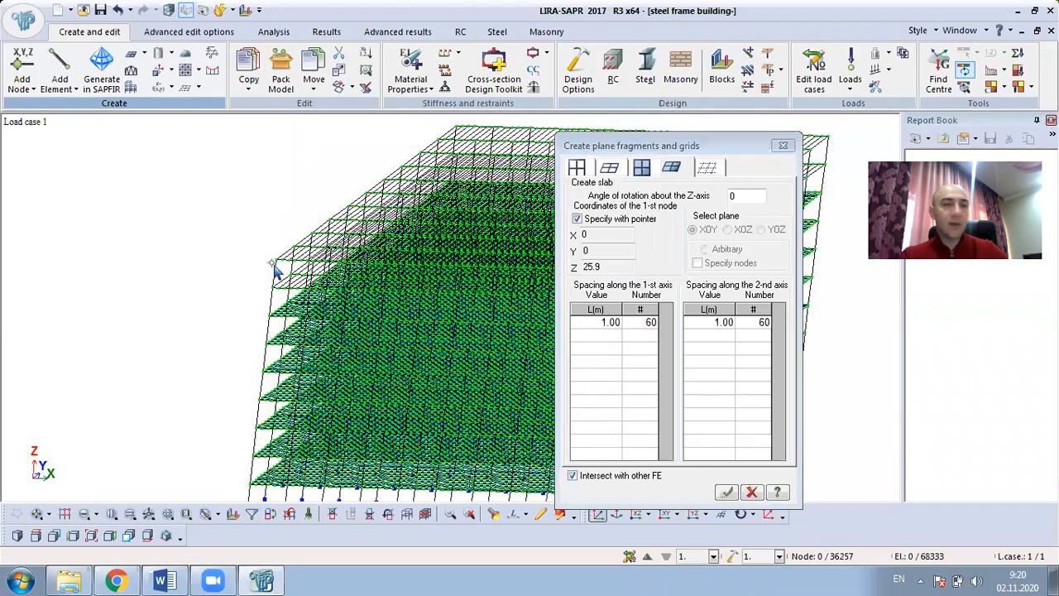
{"action": "scroll", "coordinate": [269, 303], "scroll_direction": "up", "scroll_amount": 2}
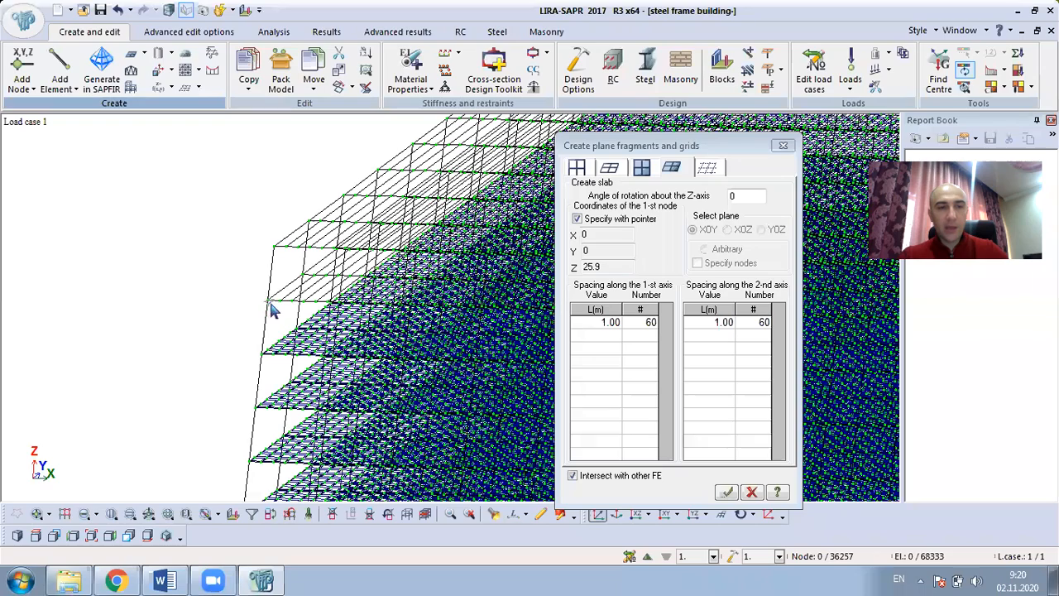
{"action": "scroll", "coordinate": [269, 308], "scroll_direction": "up", "scroll_amount": 2}
{"action": "left_click", "coordinate": [676, 411]}
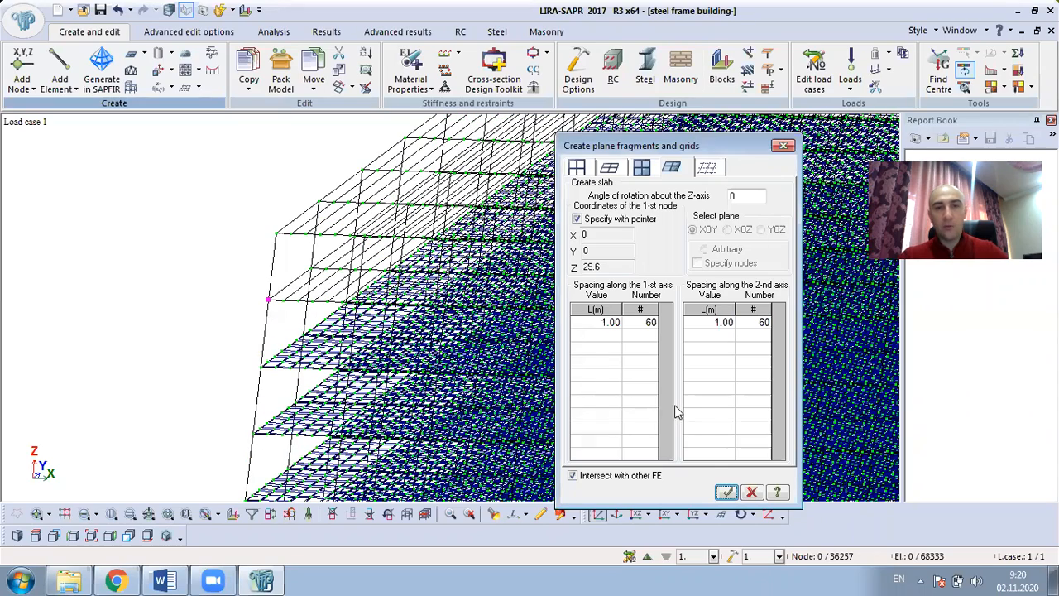
{"action": "left_click", "coordinate": [727, 493]}
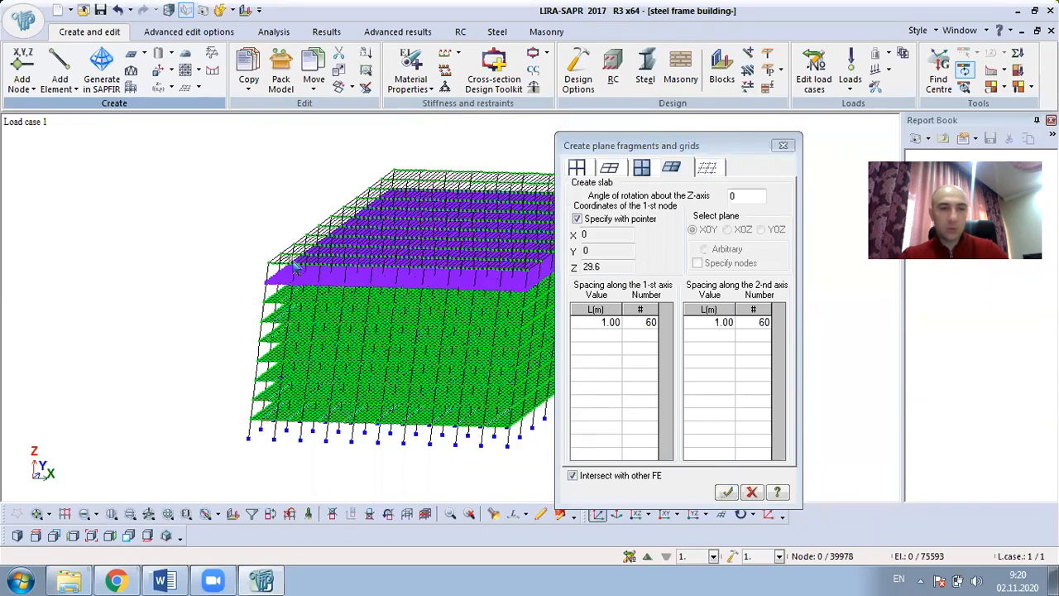